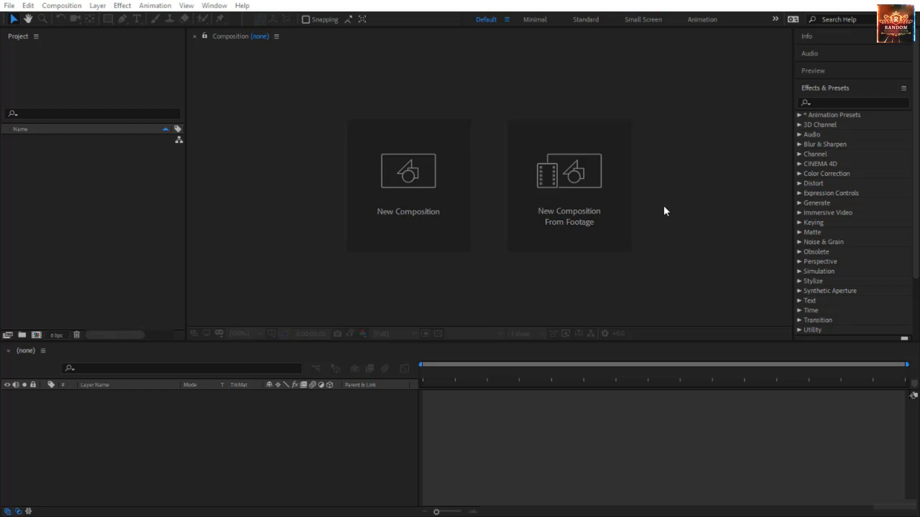
Open the project file 2D Text Animation Presets - Start from the AE - Projects folder.
left_click(664, 207)
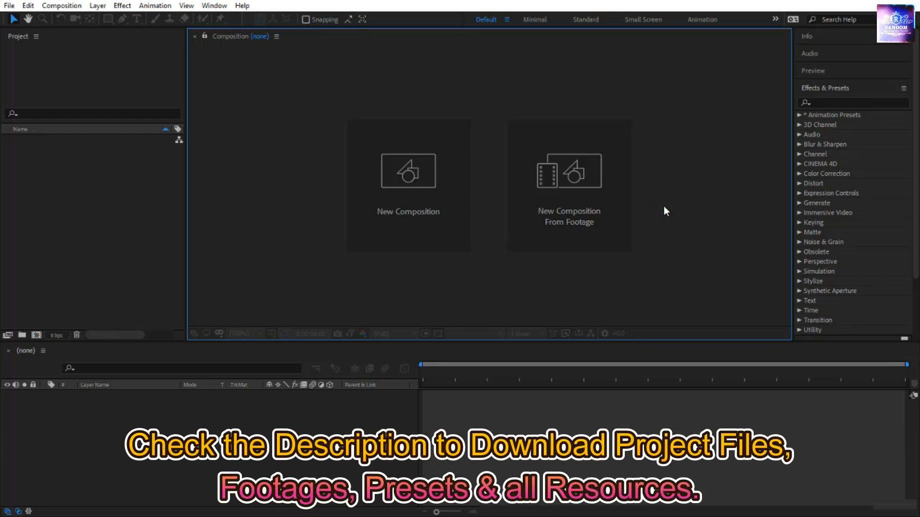
left_click(14, 9)
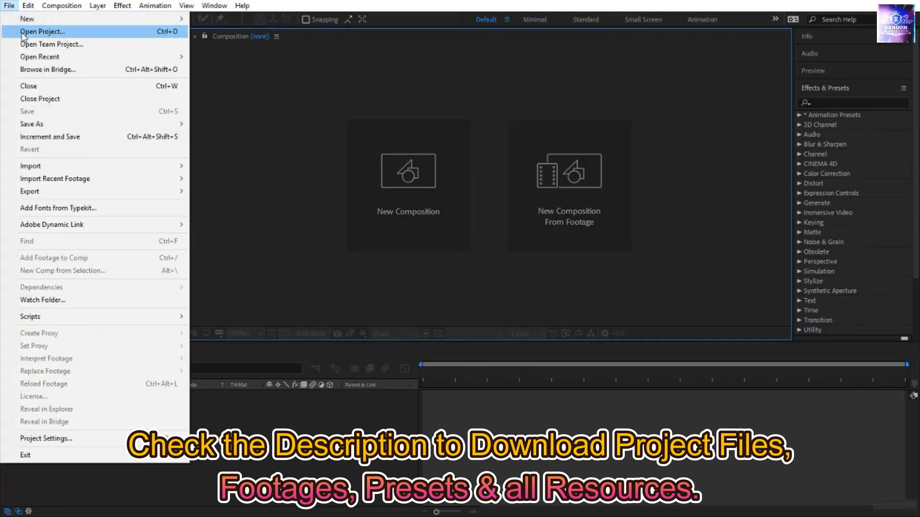
left_click(22, 33)
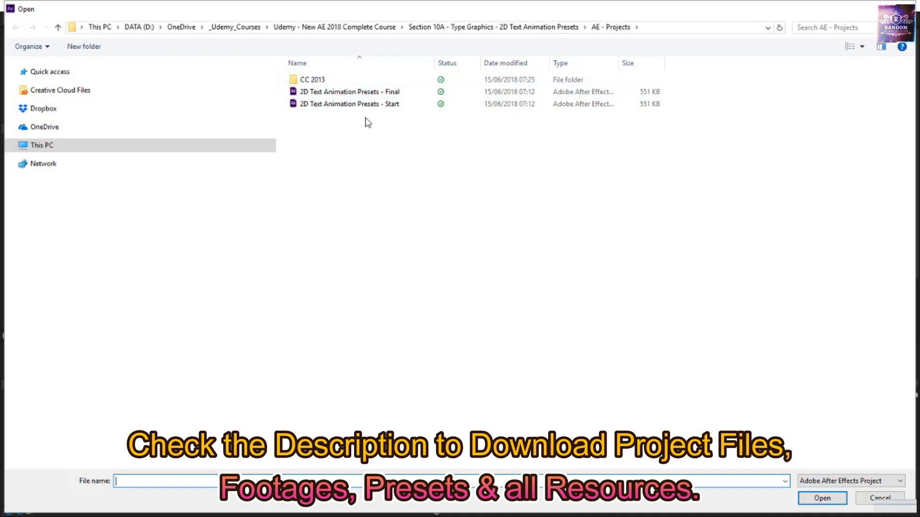
left_click(357, 103)
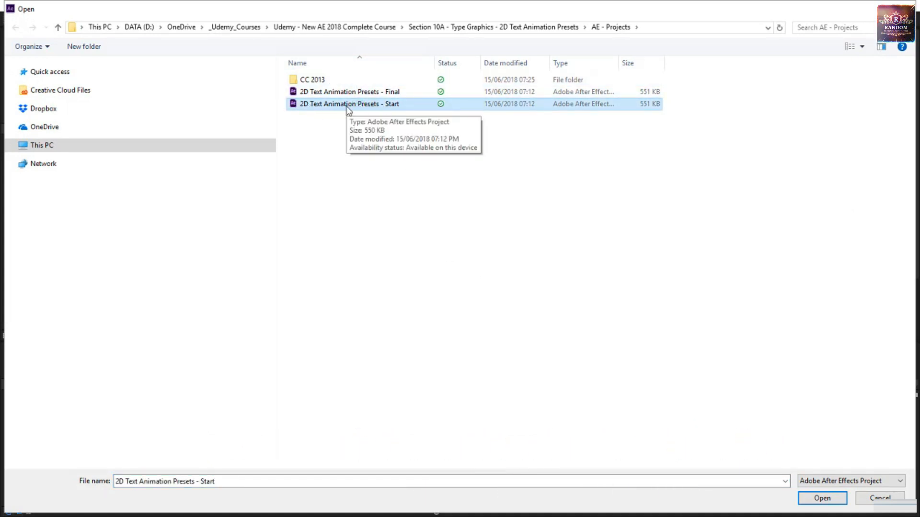
double_click(318, 80)
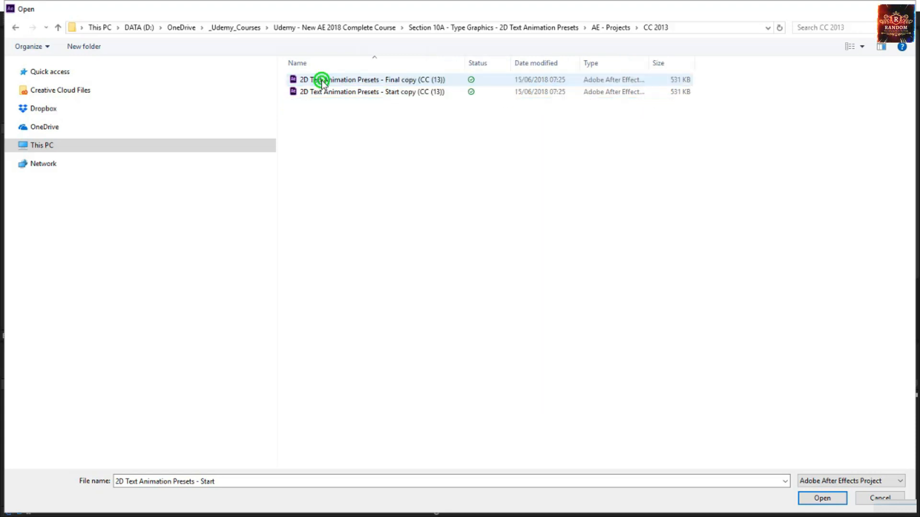
left_click(378, 93)
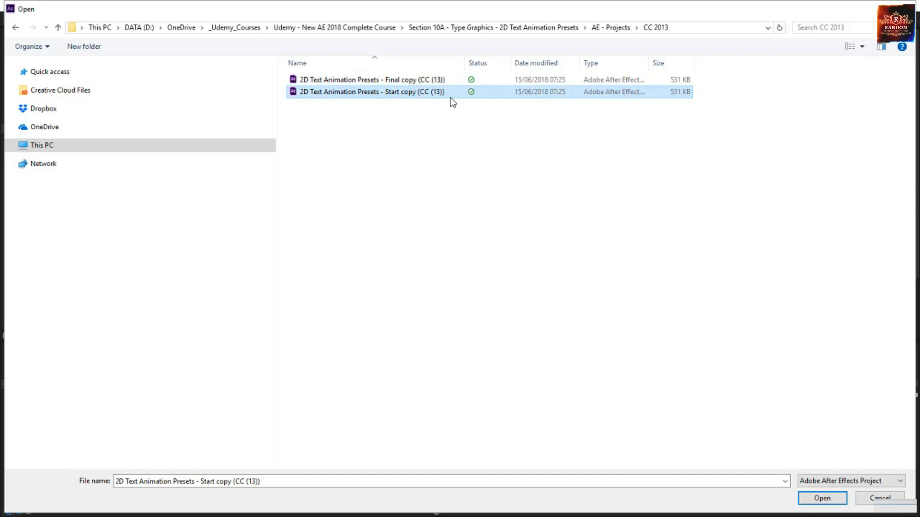
left_click(600, 28)
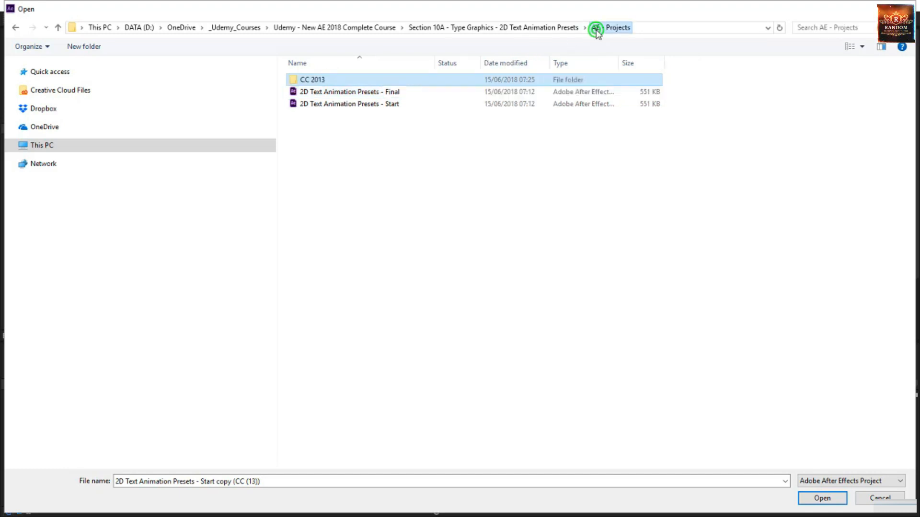
left_click(377, 104)
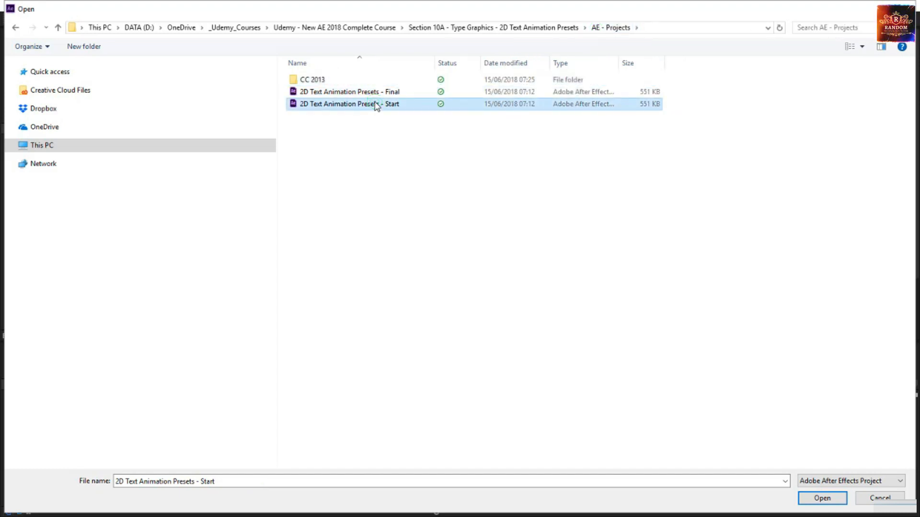
left_click(836, 499)
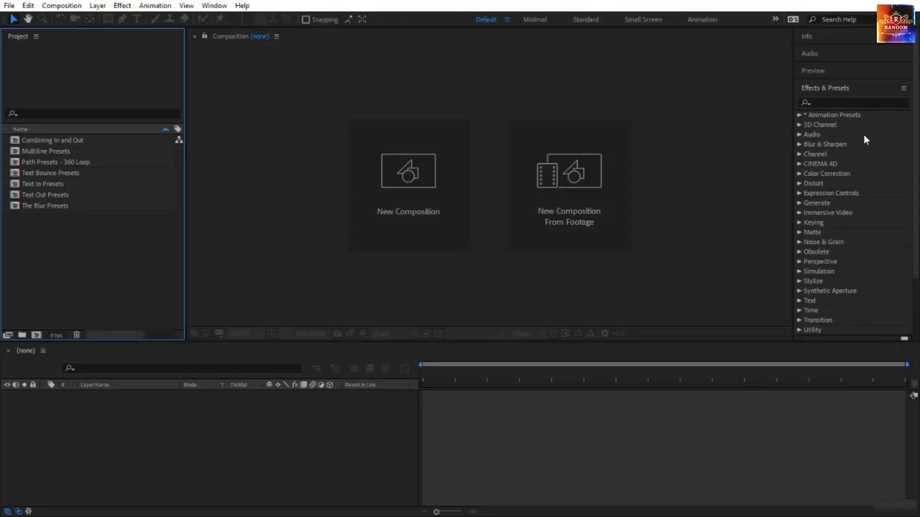
Expand the Text category of the Animation Presets and widen the Effects & Presets panel.
left_click(798, 115)
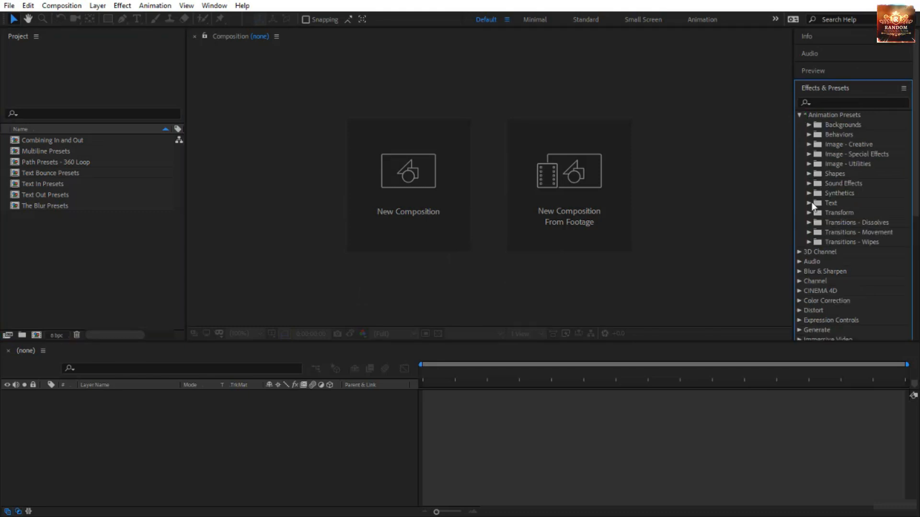
left_click(809, 204)
scroll(815, 192, "down", 4)
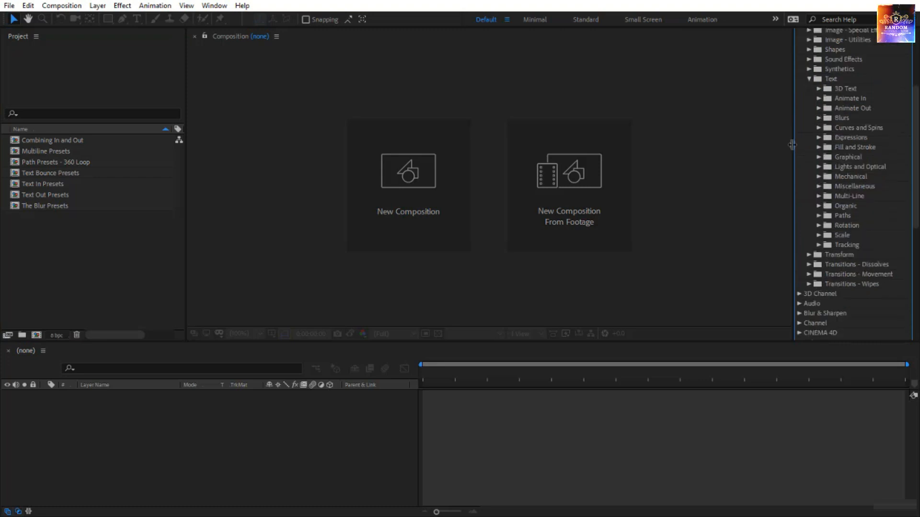
left_click_drag(792, 145, 760, 148)
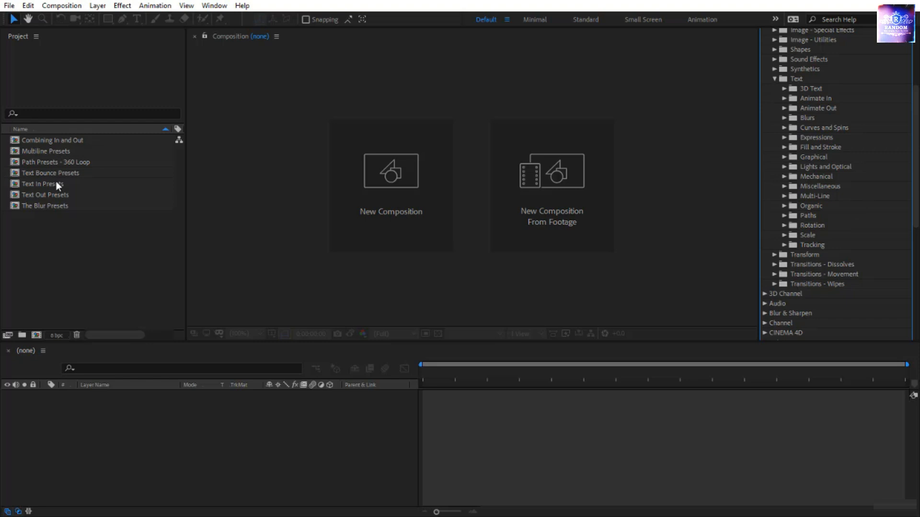
Open The Blur Presets composition and expand the Blurs text preset folder, checking the layers against its presets.
double_click(53, 206)
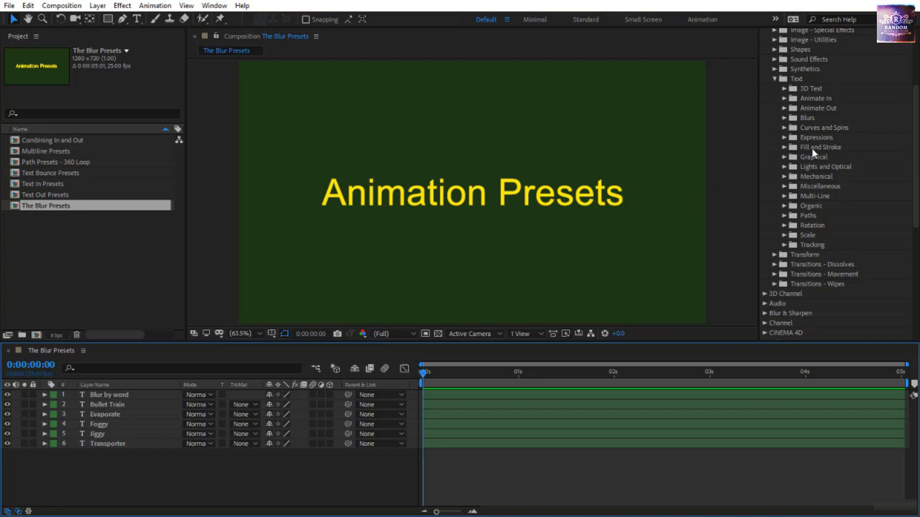
left_click(784, 117)
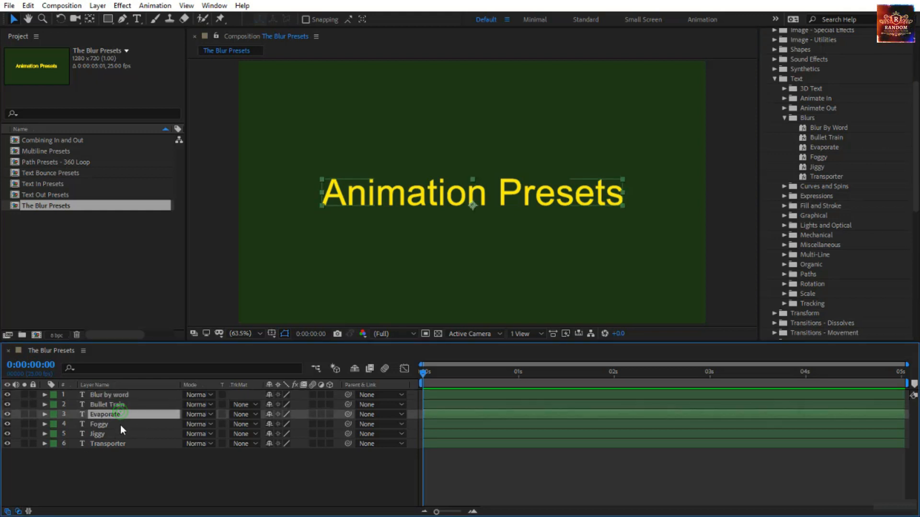
left_click(121, 424)
left_click(136, 444)
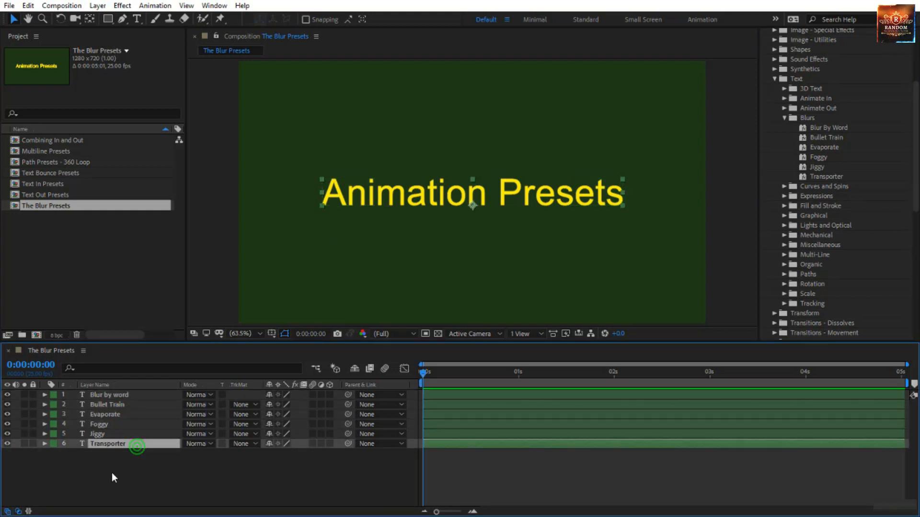
left_click(111, 473)
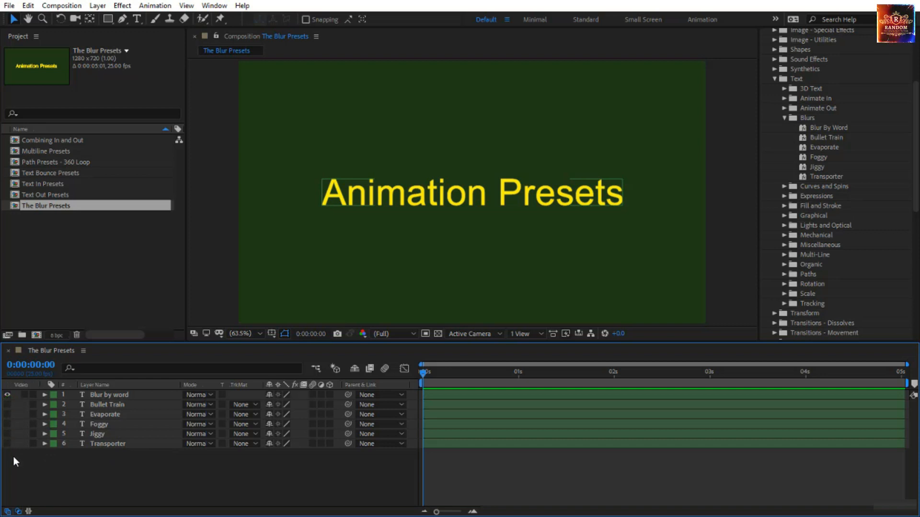
Try isolating text layers by switching their visibility, and leave all six layers visible.
left_click(98, 398)
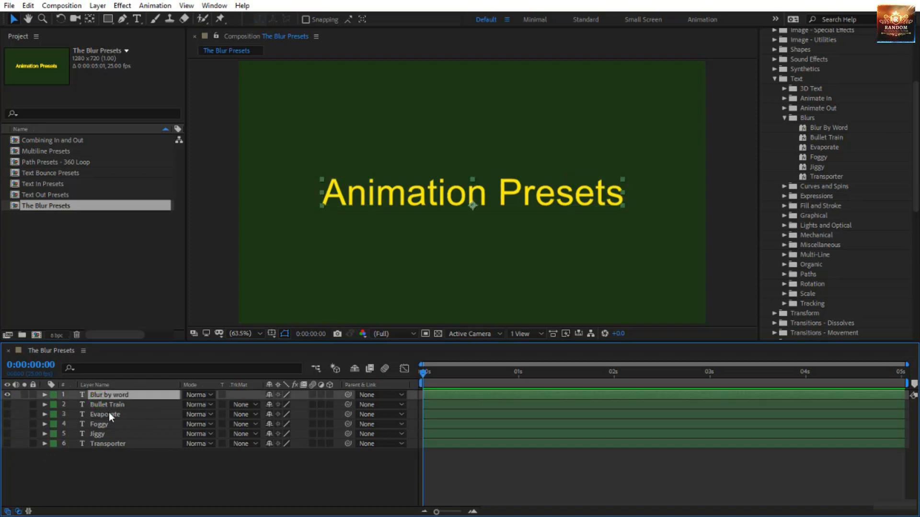
left_click(7, 395)
left_click(7, 405)
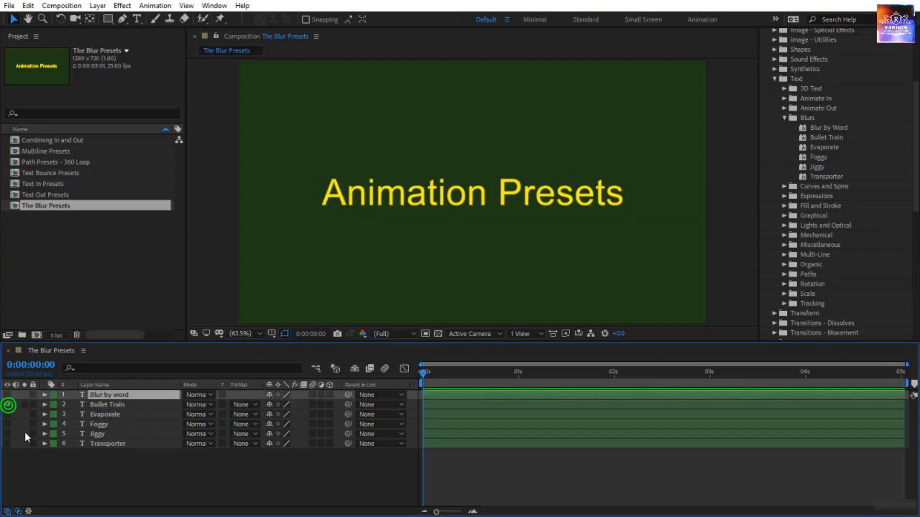
left_click(8, 405)
left_click(8, 395)
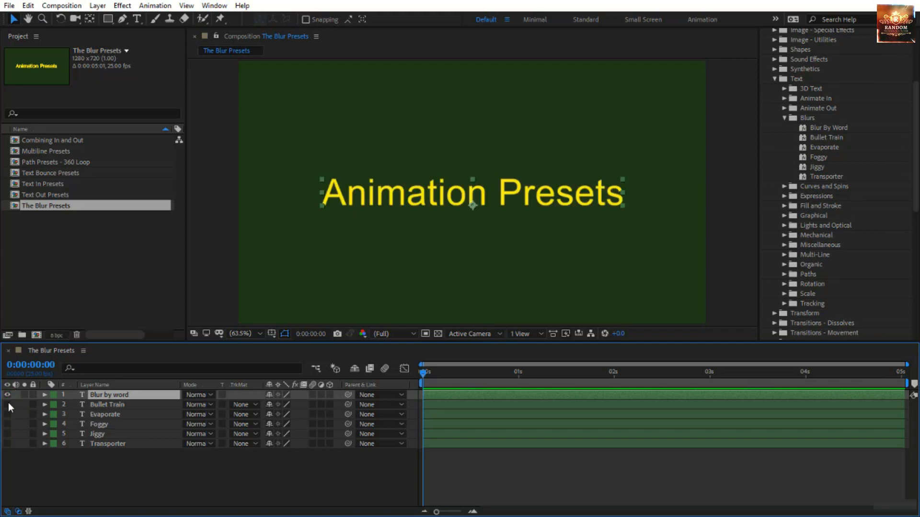
left_click_drag(7, 402, 6, 447)
left_click(7, 444)
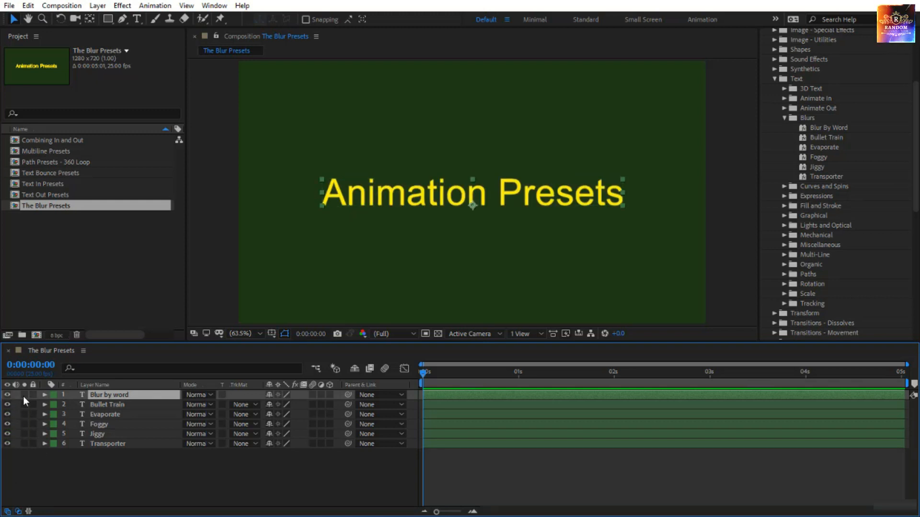
Solo the Blur by word layer and apply the Blur By Word preset to its text at the composition's start.
left_click(24, 396)
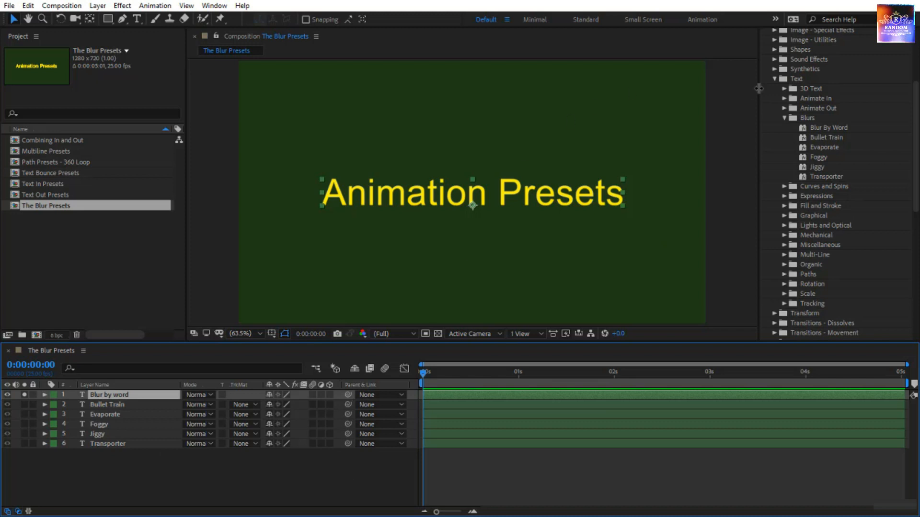
left_click(822, 129)
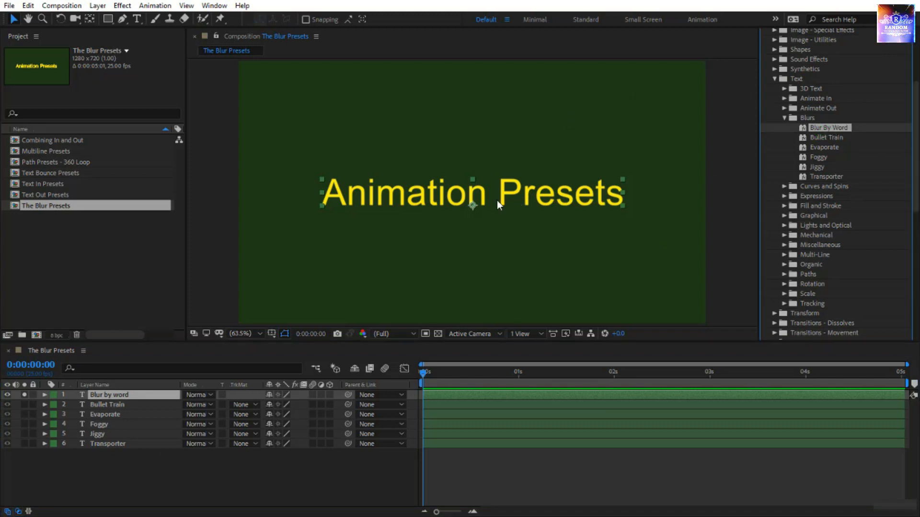
left_click_drag(424, 375, 358, 412)
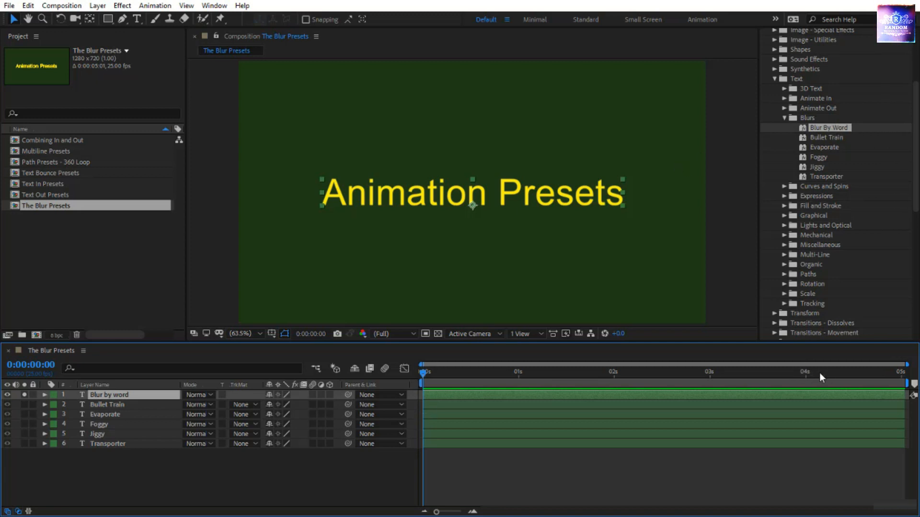
left_click_drag(842, 374, 864, 374)
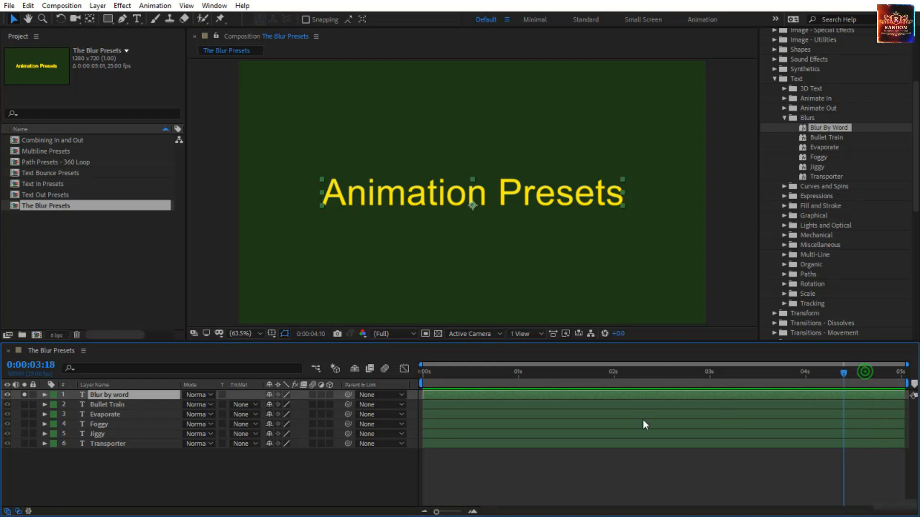
key("Home")
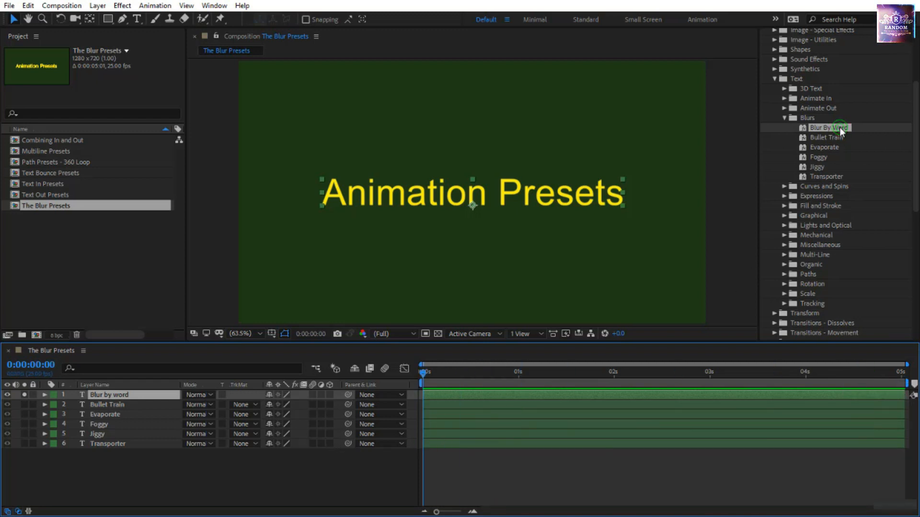
left_click_drag(840, 128, 578, 197)
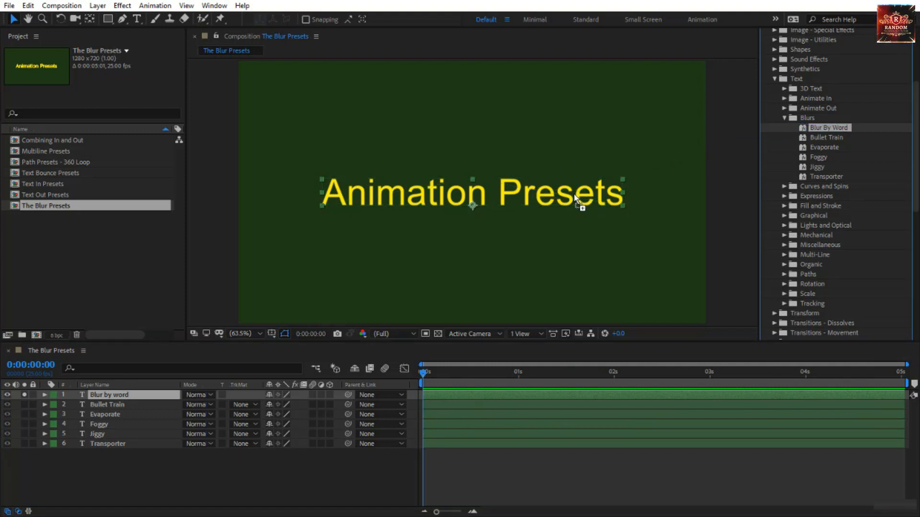
left_click(490, 457)
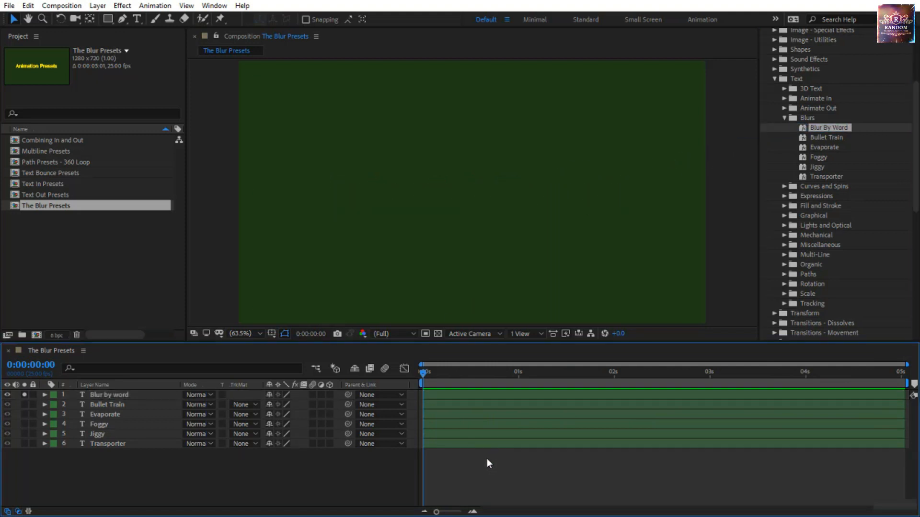
Preview the Blur By Word text animation several times from the start of the composition.
key("space")
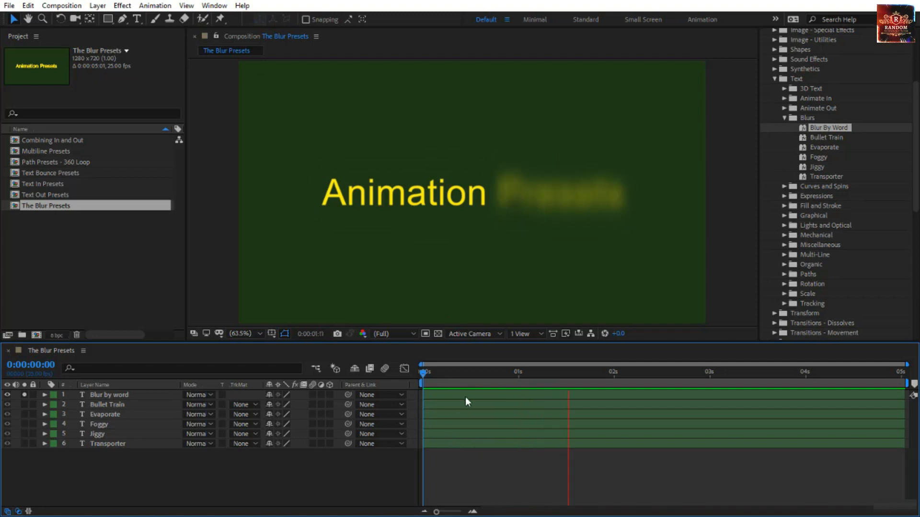
left_click(424, 376)
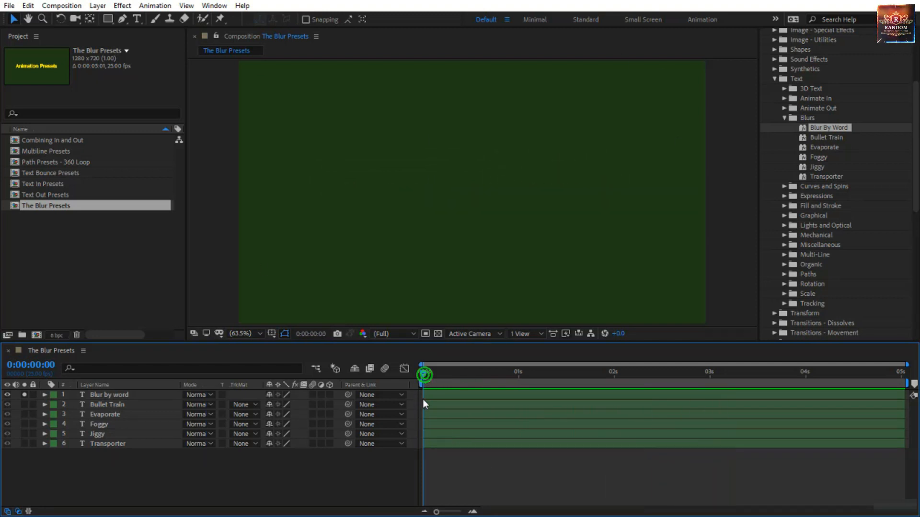
key("space")
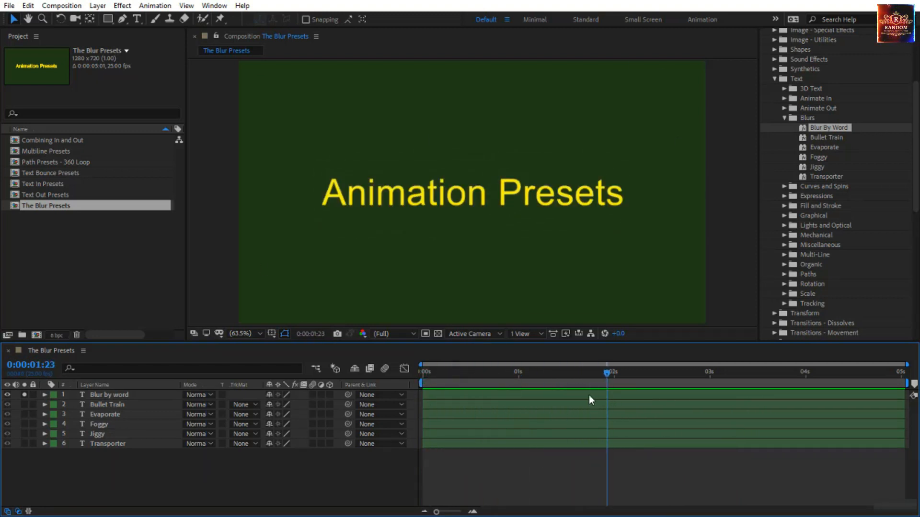
key("space")
key("apostrophe")
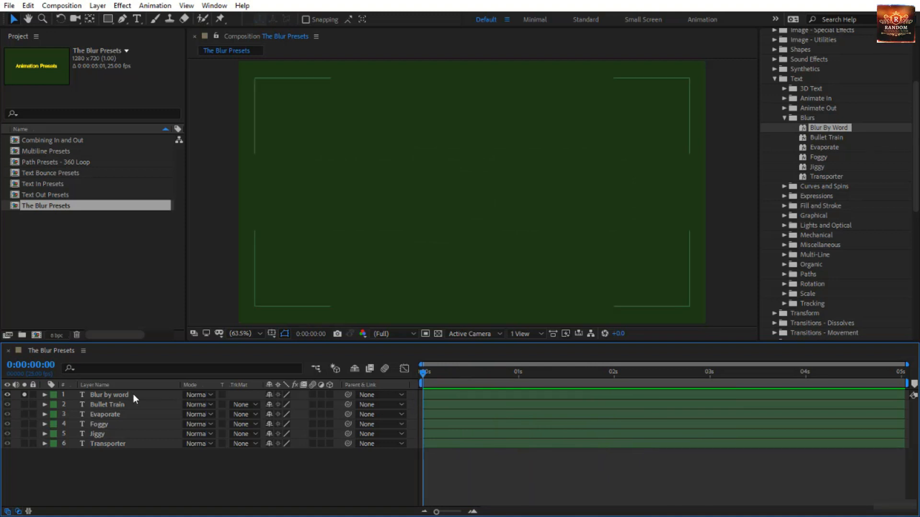
key("apostrophe")
key("space")
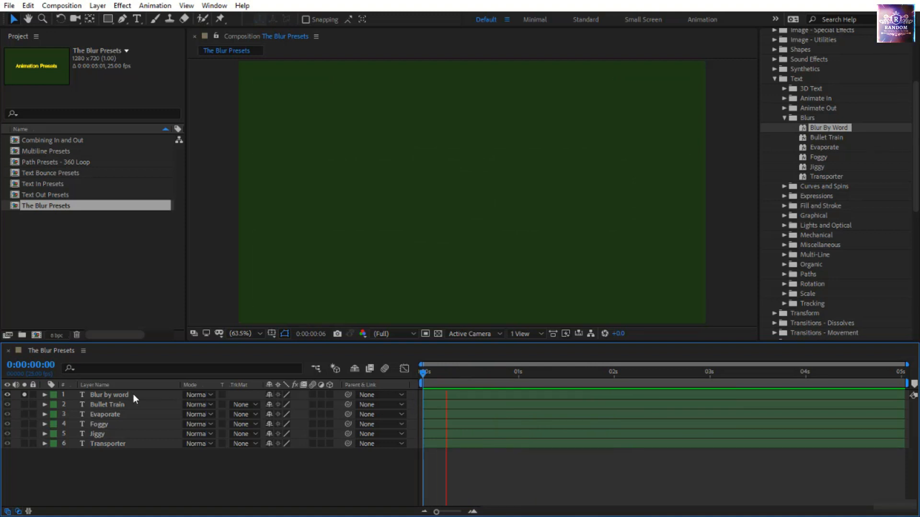
left_click(423, 376)
key("apostrophe")
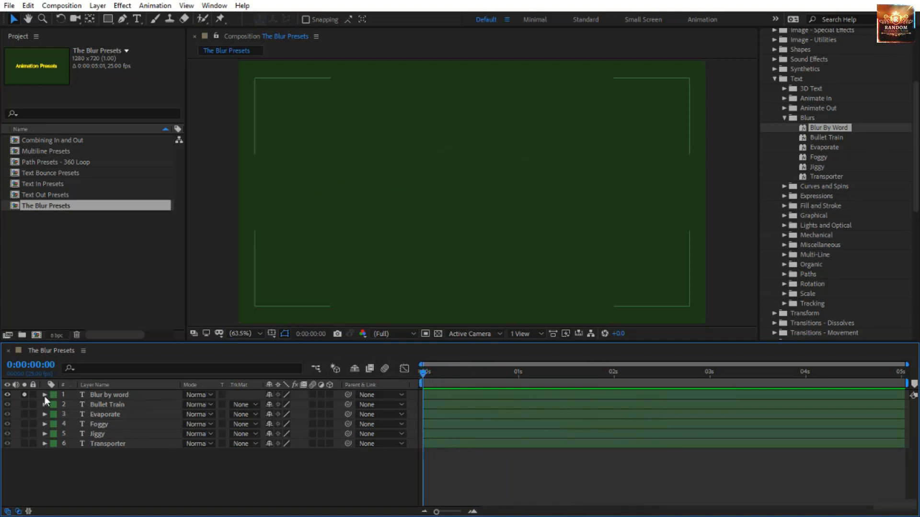
Expand the Blur by word layer's properties and enlarge the timeline area to show its animator and transform settings.
left_click(45, 395)
key("apostrophe")
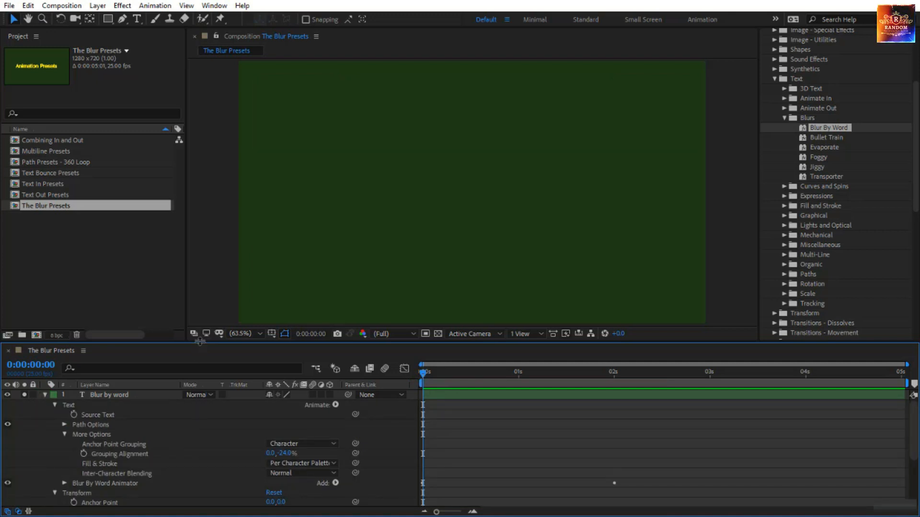
left_click_drag(200, 341, 200, 271)
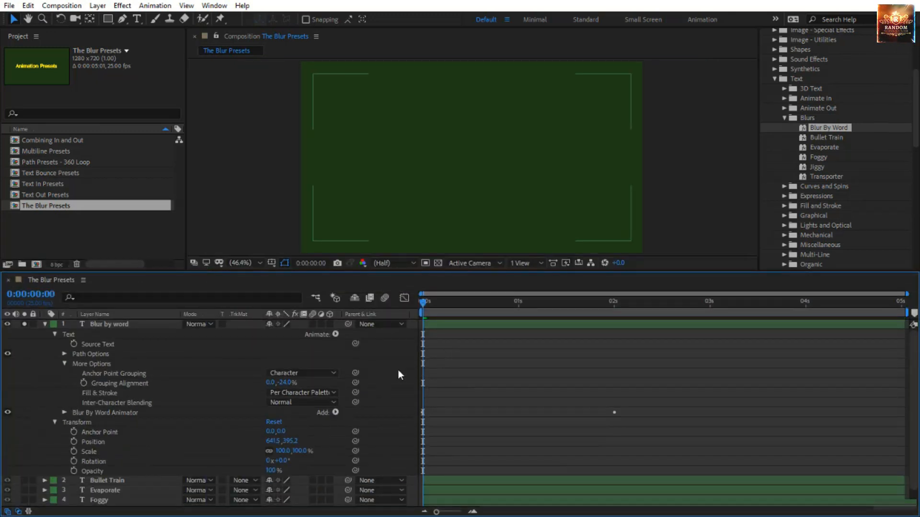
Expand the Blur By Word Animator and its Range Selector 1, select the Offset keyframes, and preview the animation from the start.
left_click(116, 413)
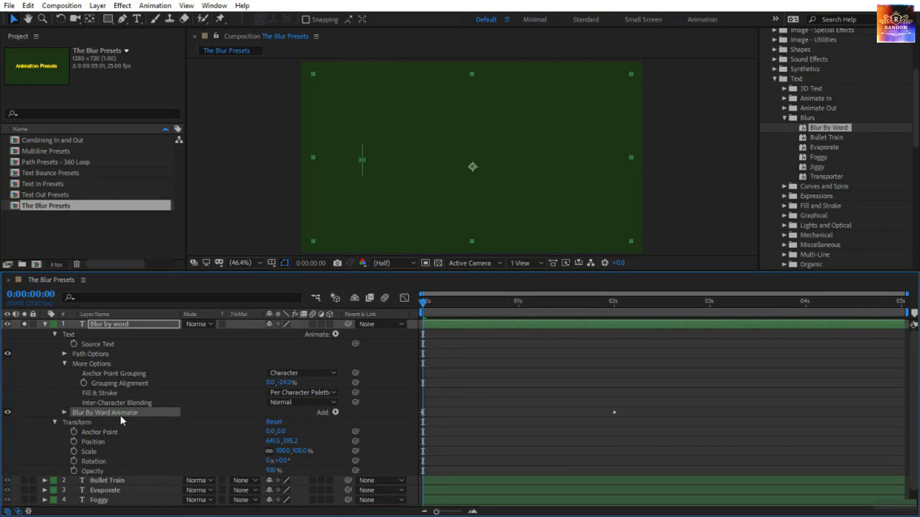
left_click(64, 412)
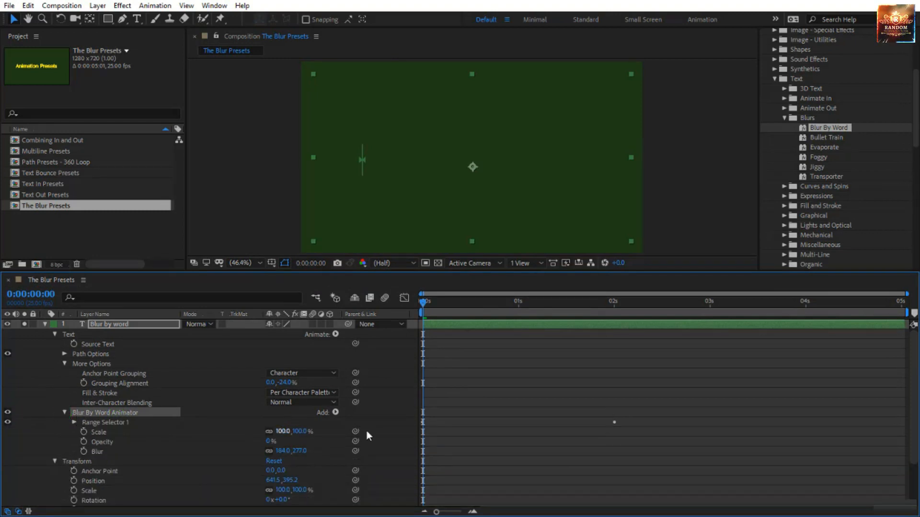
left_click(74, 422)
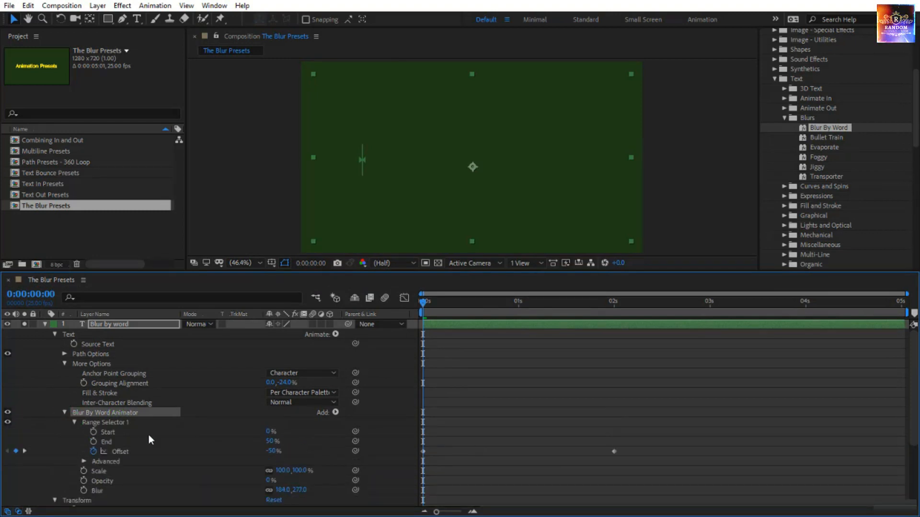
left_click(145, 452)
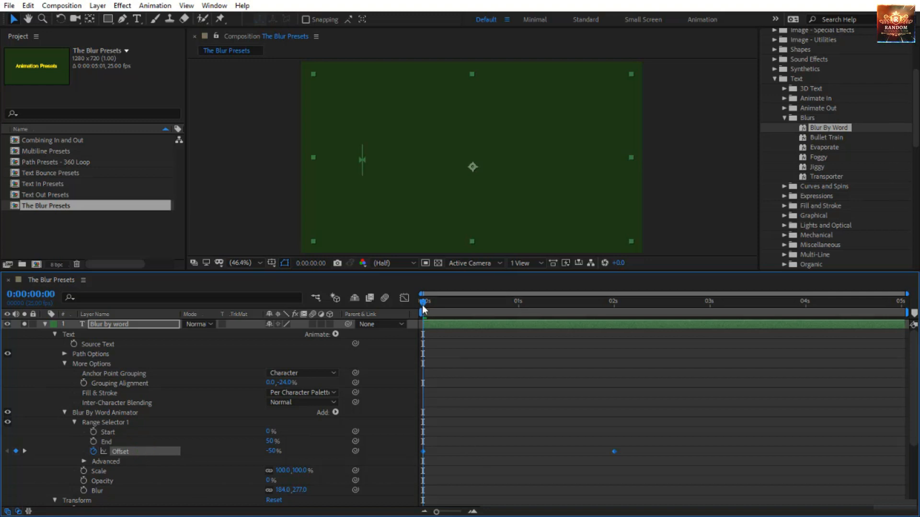
left_click_drag(420, 303, 310, 360)
left_click(469, 412)
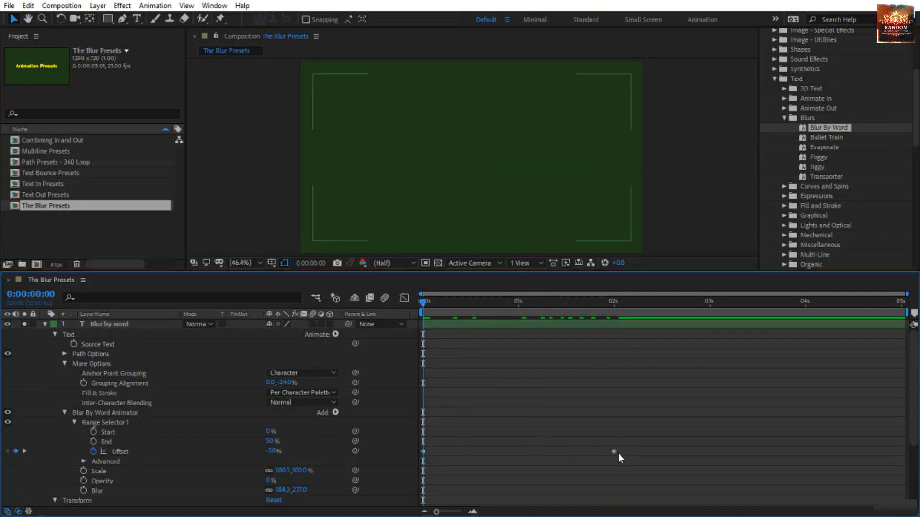
Move the animator's second Offset keyframe to just before the 1-second mark and preview the shortened animation from the start.
left_click_drag(615, 452, 507, 452)
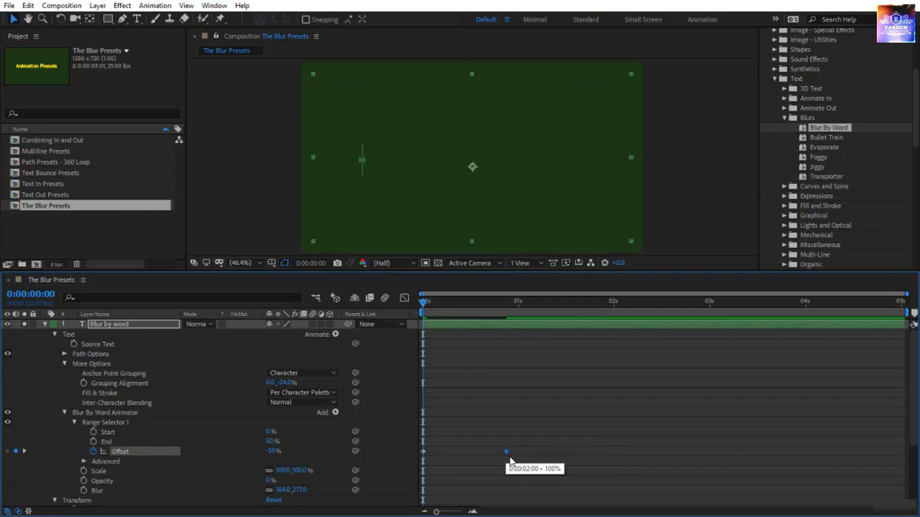
left_click(510, 428)
key("space")
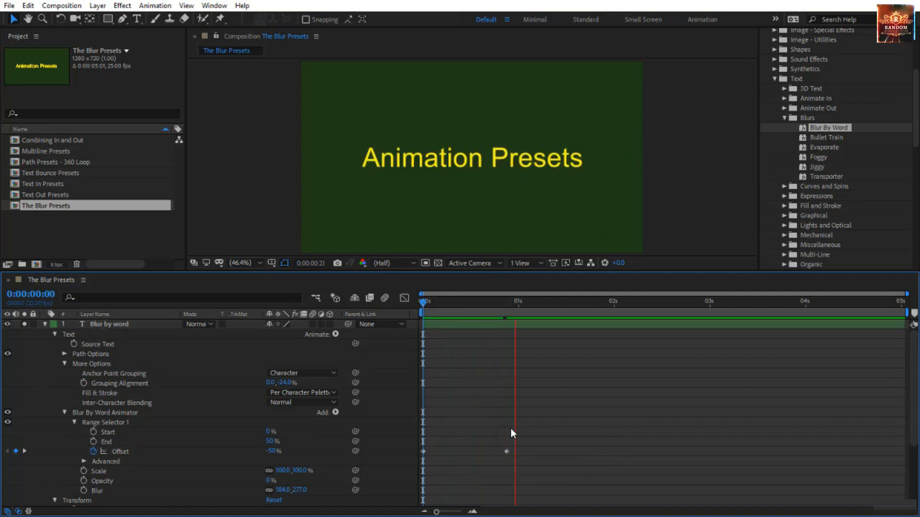
left_click(423, 305)
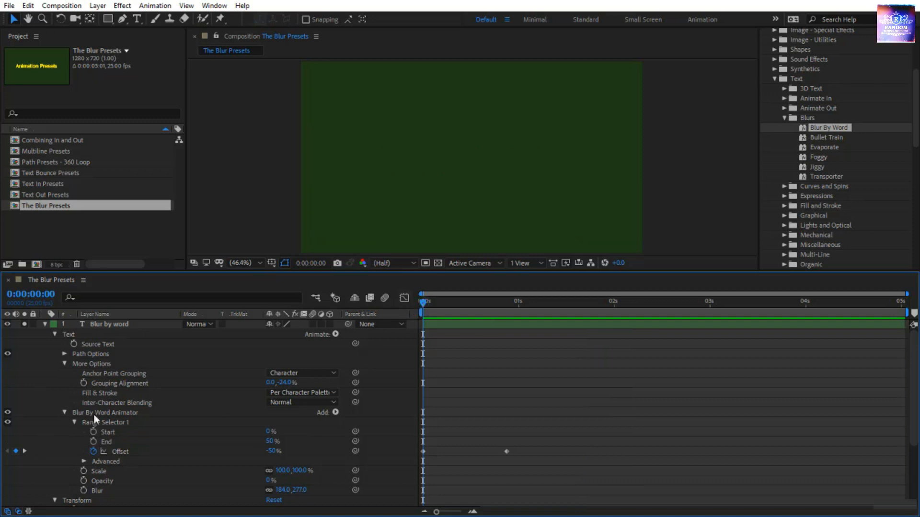
scroll(103, 407, "down", 3)
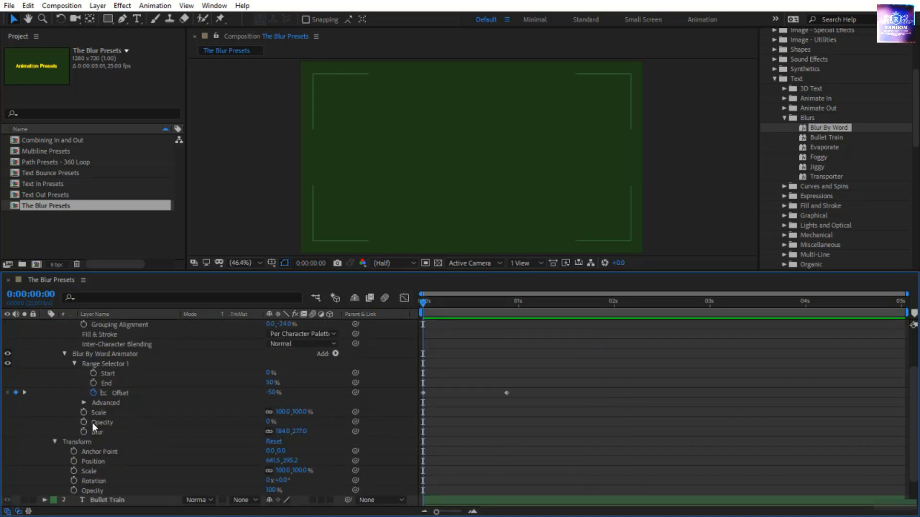
left_click(434, 303)
key("space")
key("space")
key("Home")
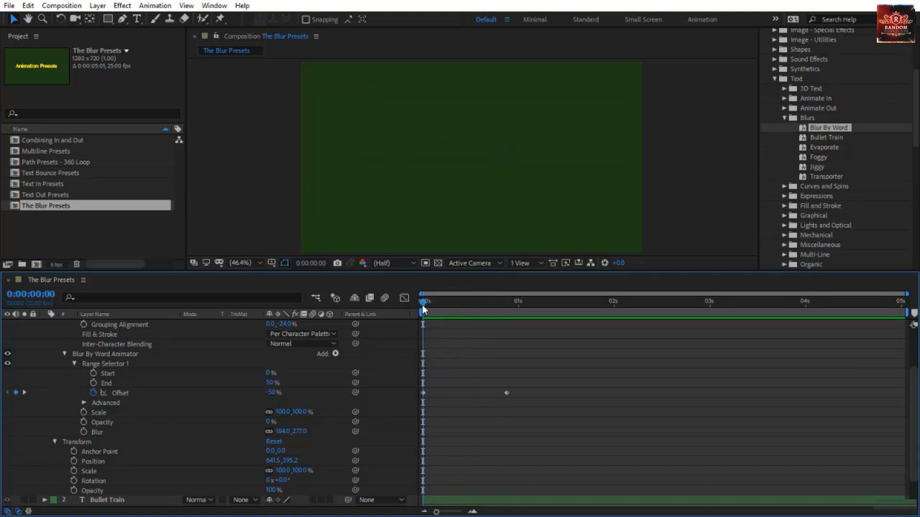
Set the Blur By Word Animator's Scale to 250% with the playhead at frame 12, and preview the result from the start.
left_click_drag(421, 305, 468, 311)
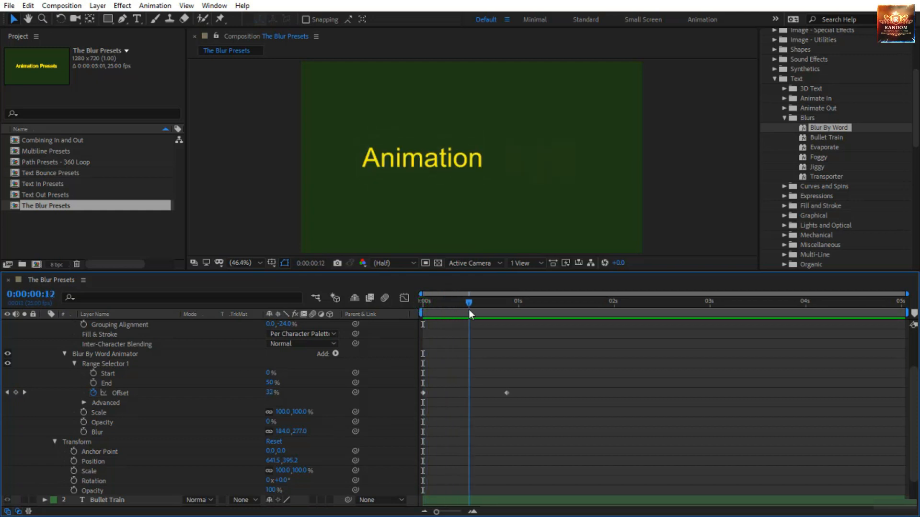
left_click(300, 412)
type("250")
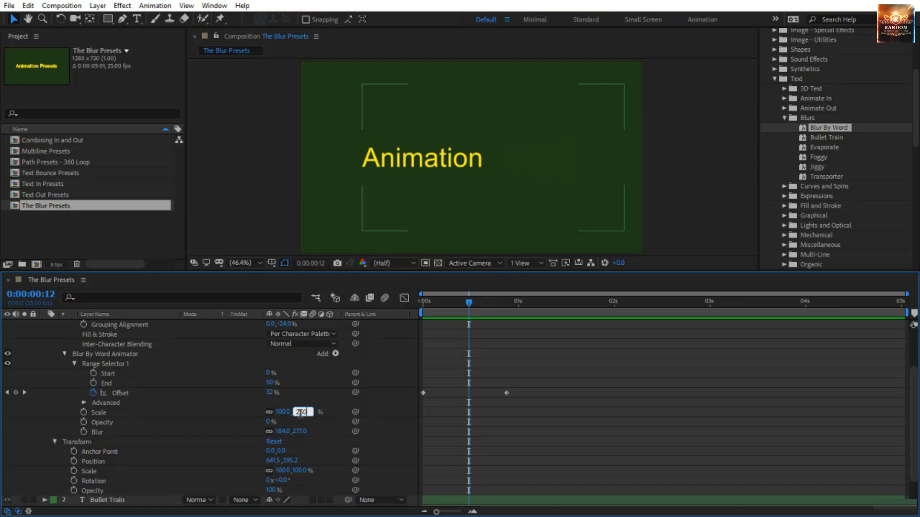
key("Return")
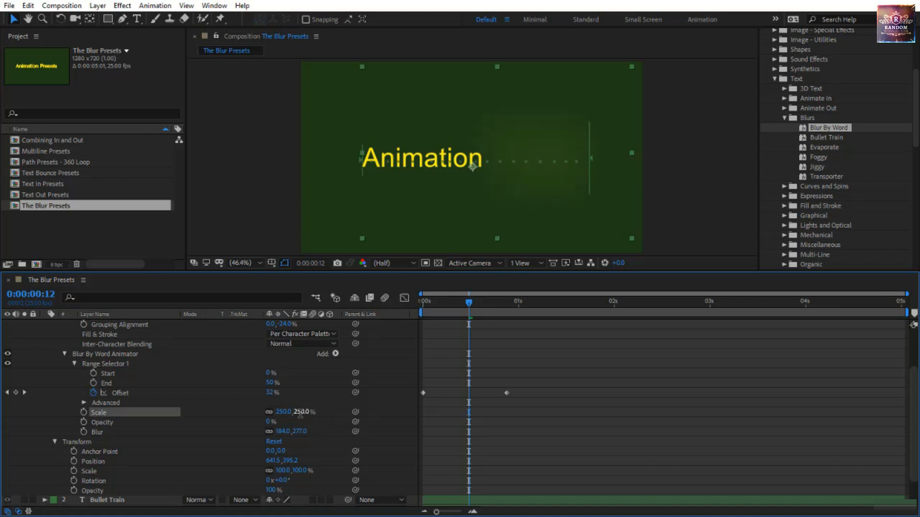
left_click_drag(464, 304, 421, 307)
left_click(595, 449)
key("space")
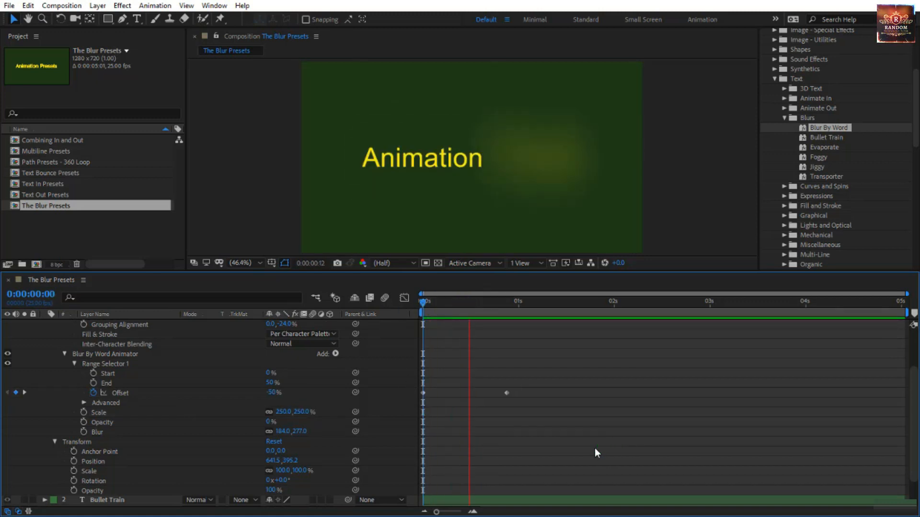
left_click_drag(424, 304, 336, 332)
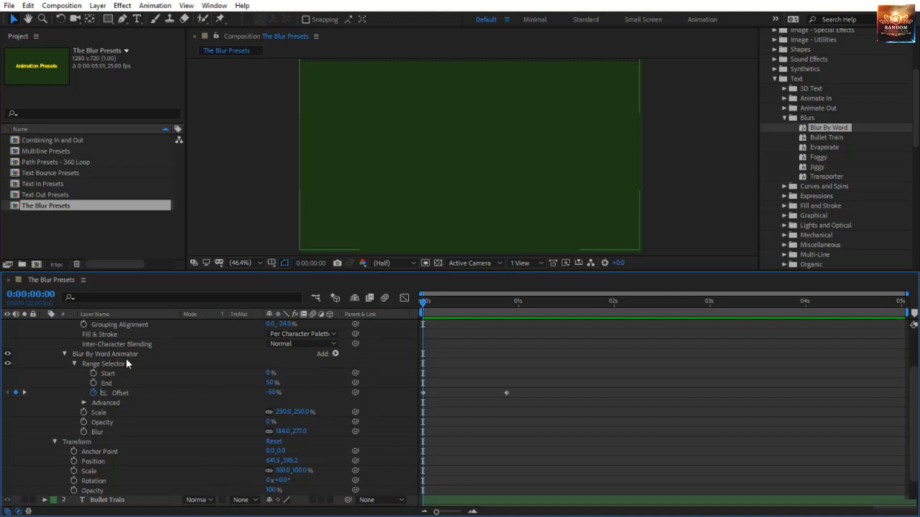
Add a Position property to the Blur By Word Animator.
left_click(88, 353)
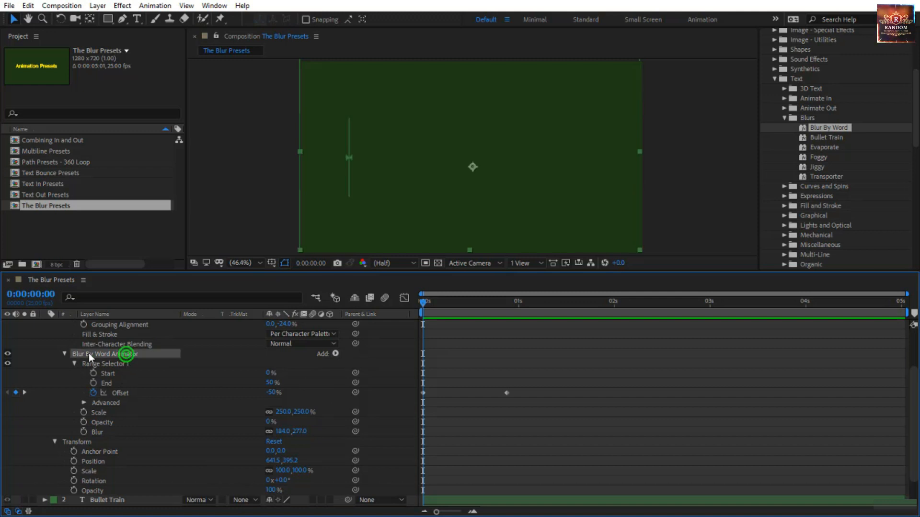
left_click(337, 355)
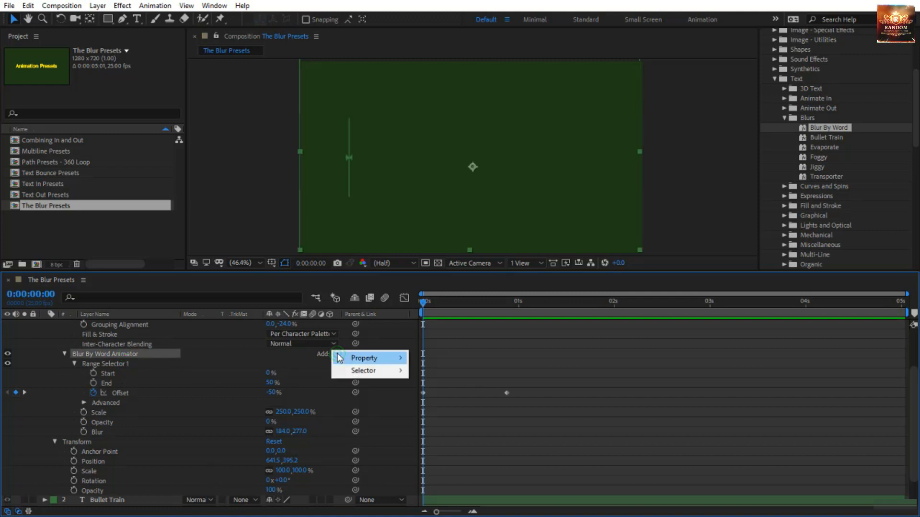
mouse_move(364, 358)
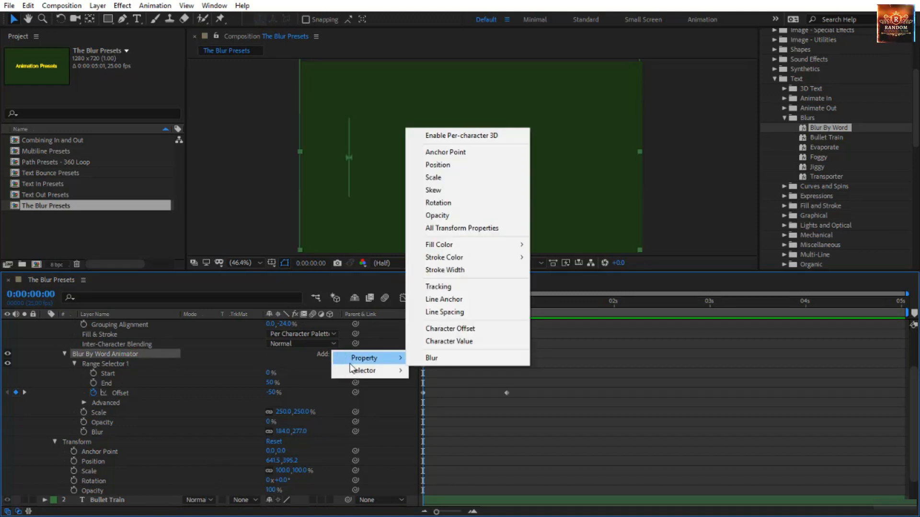
left_click(491, 163)
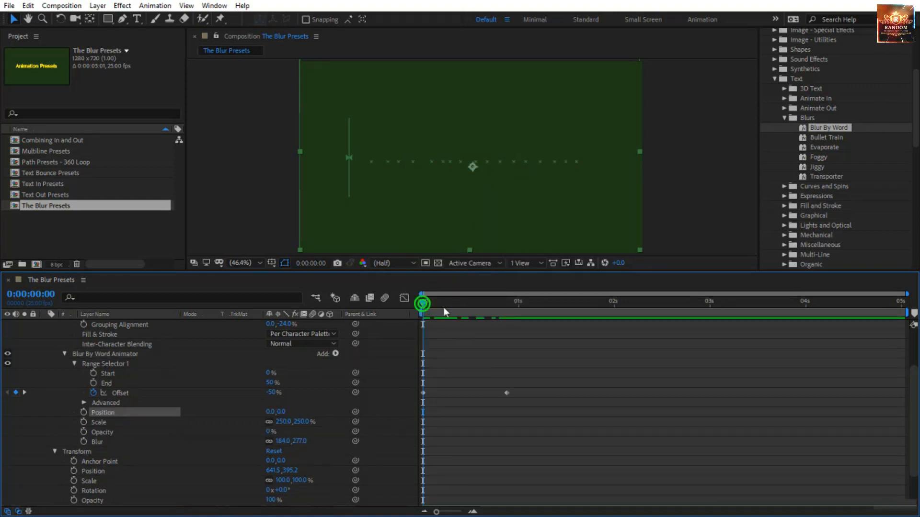
Set the animator's Position to 0.0, -255.0 with the playhead at frame 11, and preview the animation from the start.
left_click_drag(444, 312, 464, 314)
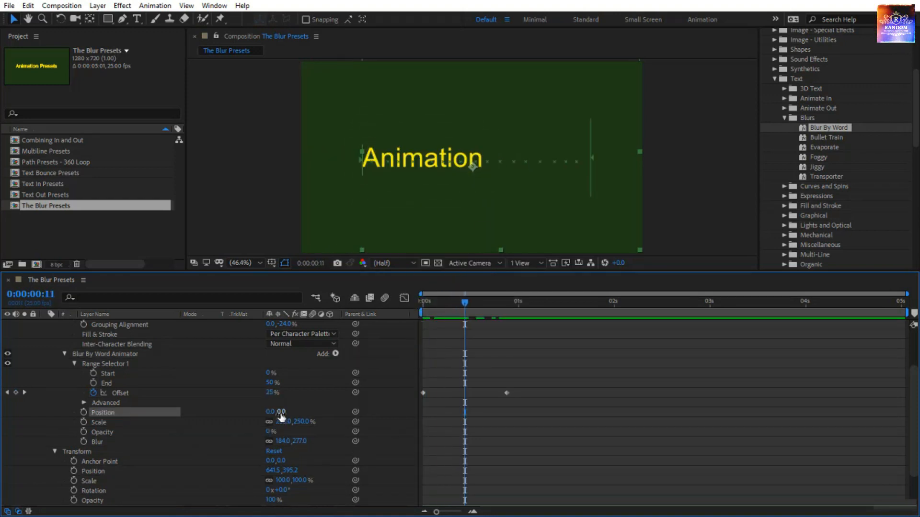
left_click_drag(282, 412, 126, 422)
key("Home")
key("space")
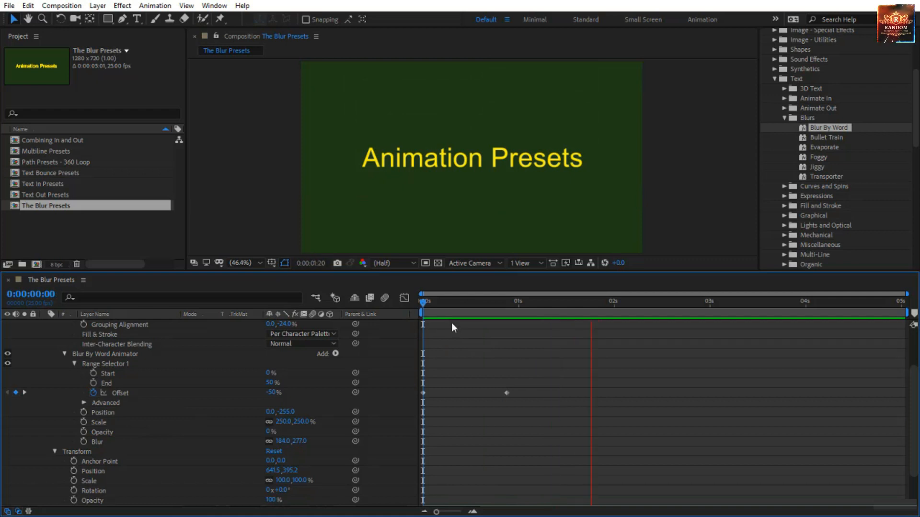
left_click(421, 302)
Collapse and unsolo the Blur by word layer, solo the Bullet Train layer, and apply the Bullet Train preset to its text.
scroll(267, 427, "up", 3)
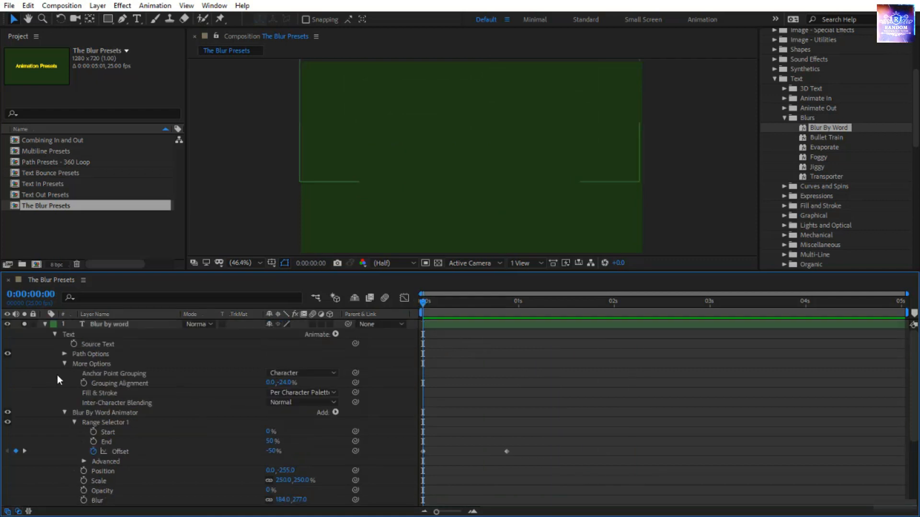
left_click(45, 326)
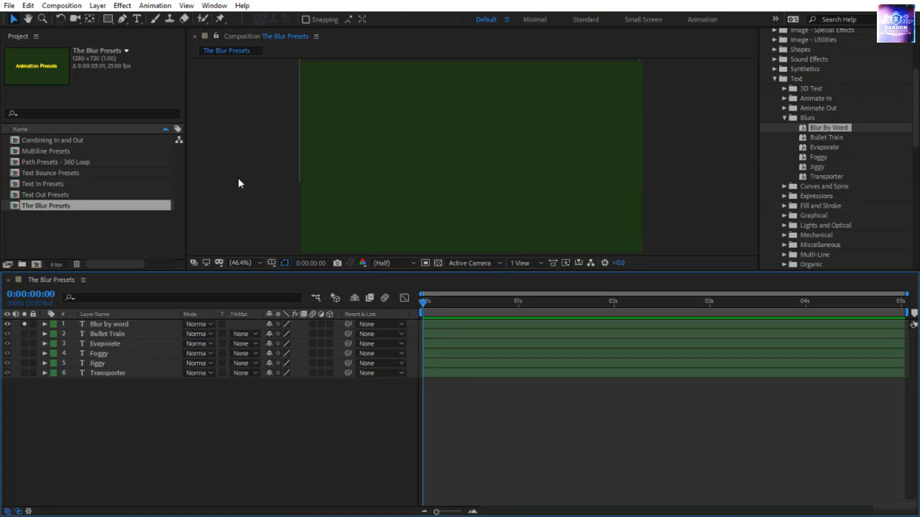
left_click(25, 326)
left_click(25, 334)
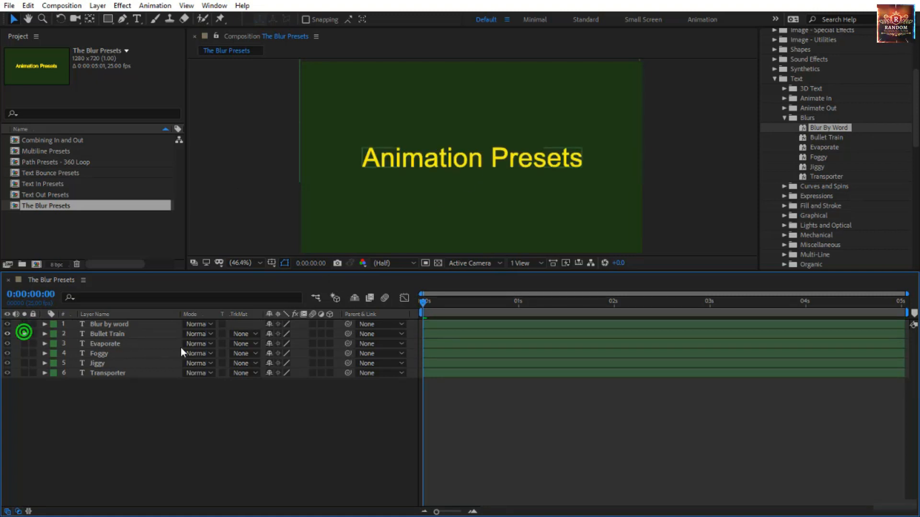
left_click(137, 333)
left_click_drag(836, 138, 546, 168)
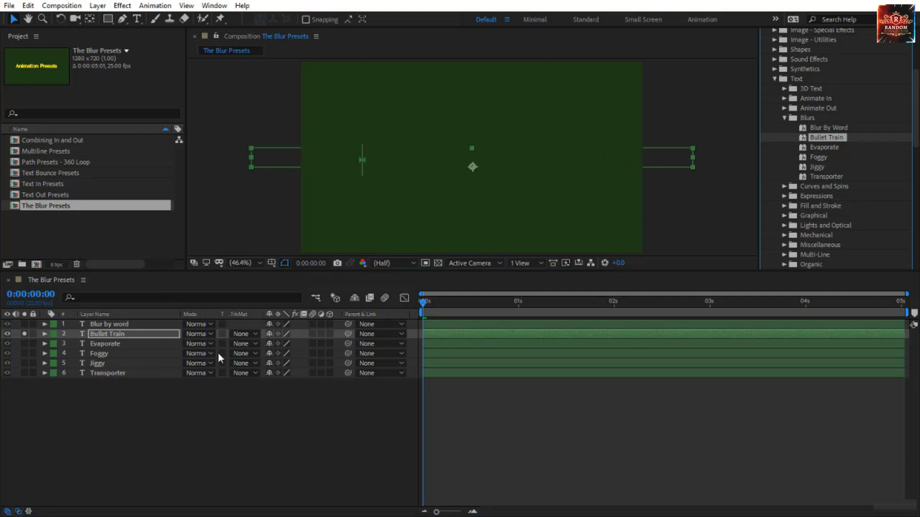
Reveal the Bullet Train layer's Offset keyframes, preview the animation, and scrub to the second keyframe near frame 14.
left_click(170, 334)
key("u")
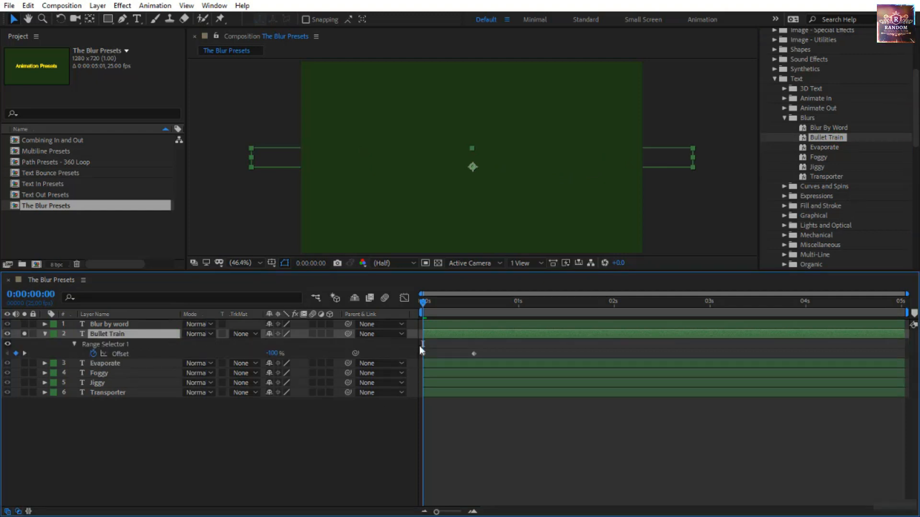
key("space")
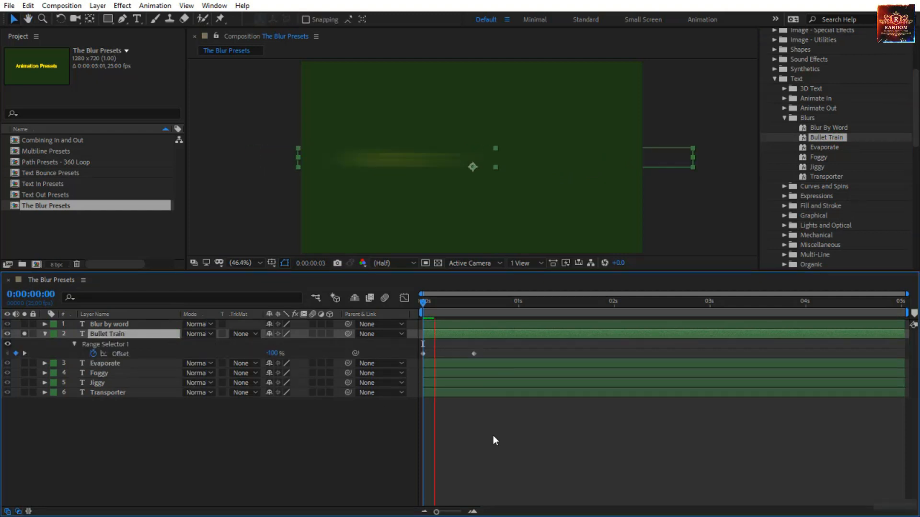
left_click(493, 435)
key("space")
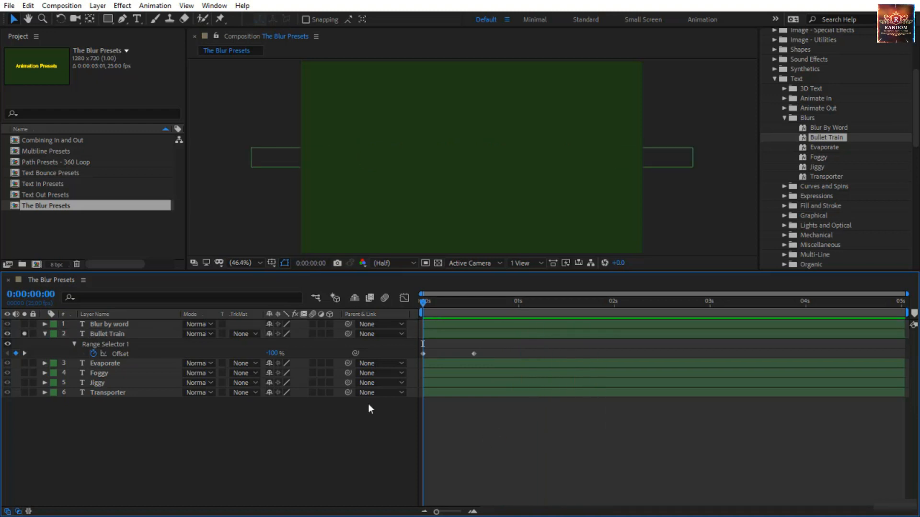
key("space")
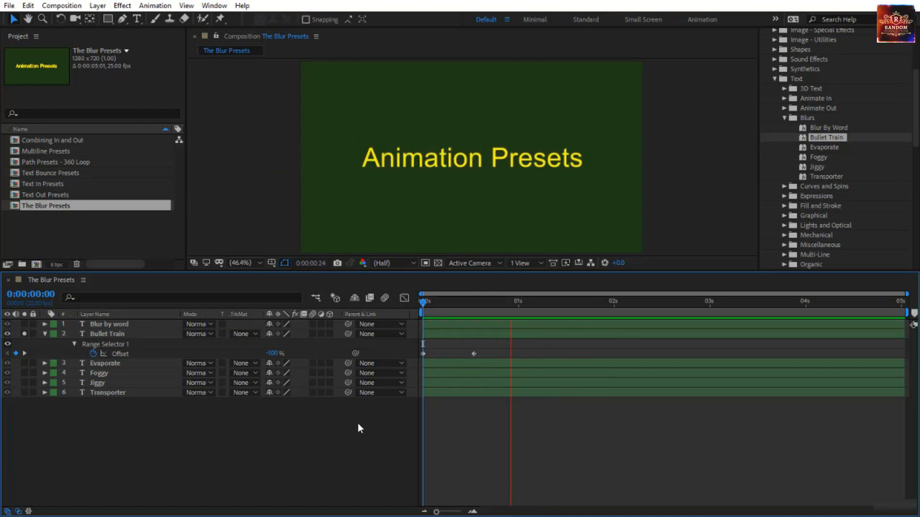
left_click_drag(428, 304, 476, 347)
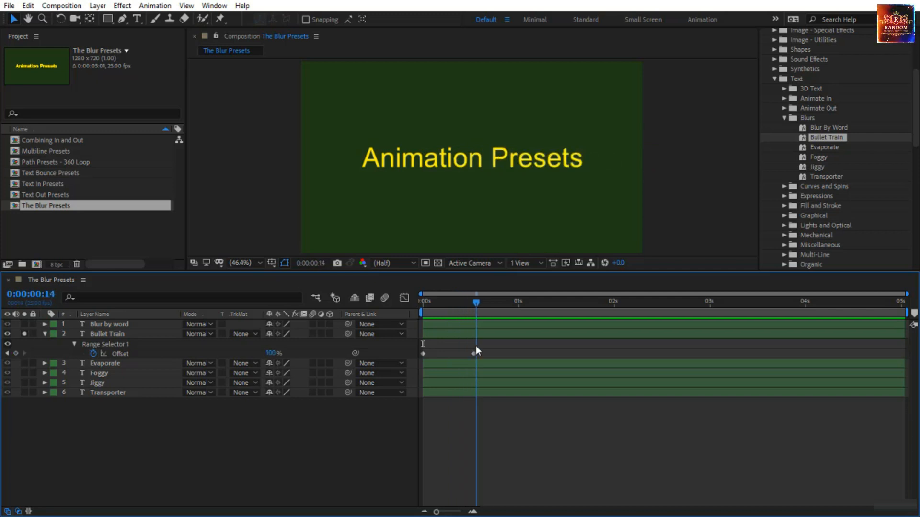
Expand all of the Bullet Train layer's properties to examine its animator, preview from the start, and collapse the layer.
left_click(91, 335)
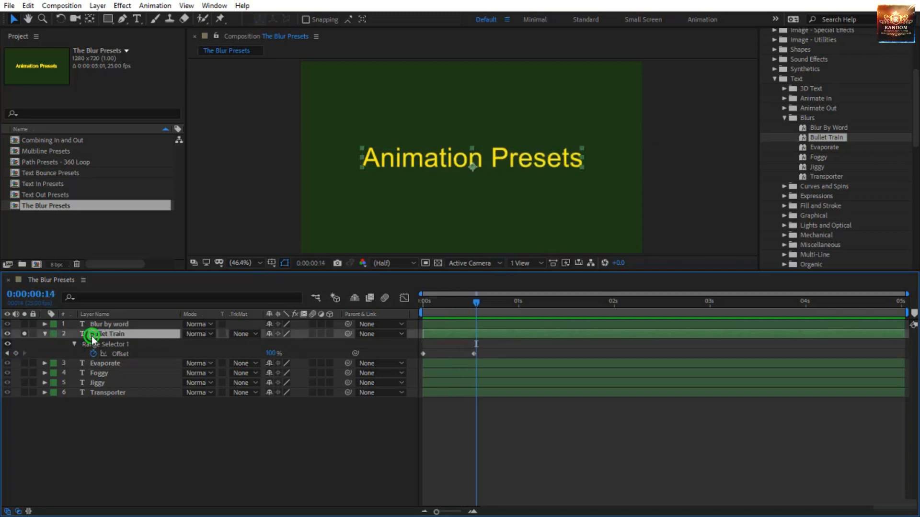
left_click(45, 334)
left_click(45, 334)
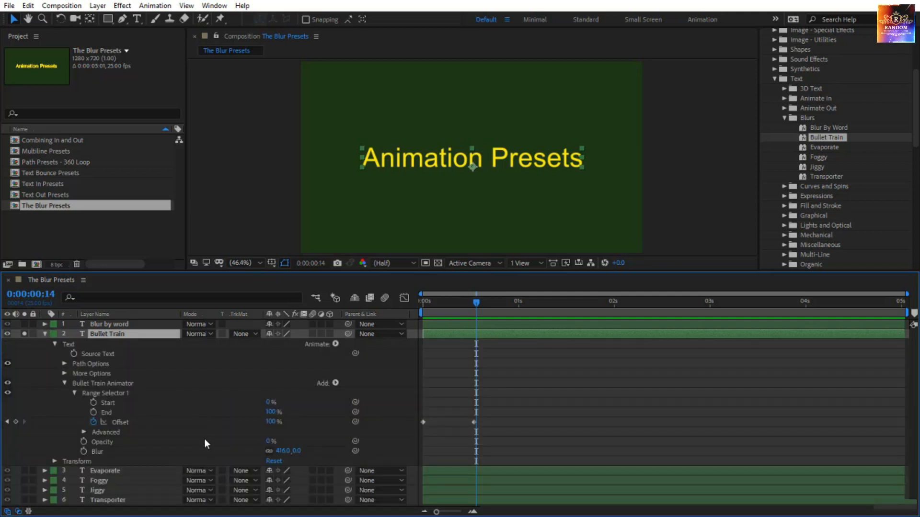
left_click_drag(476, 303, 366, 303)
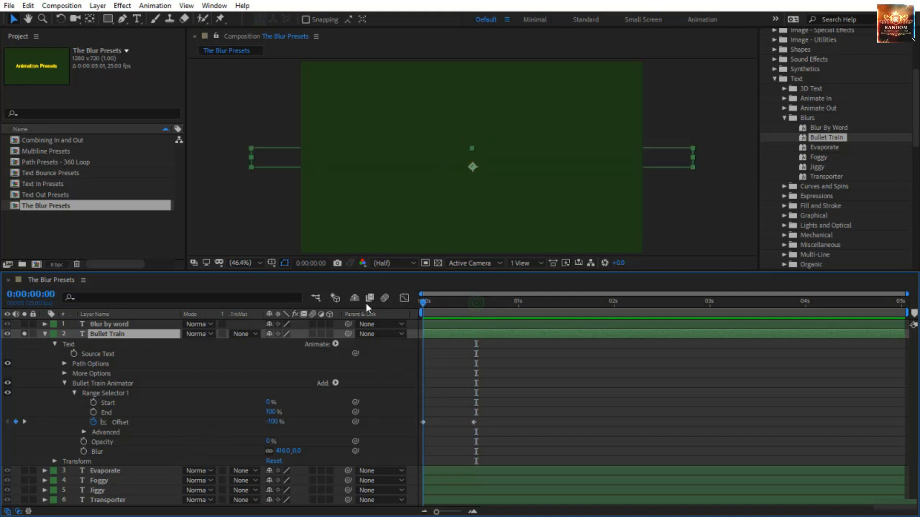
key("space")
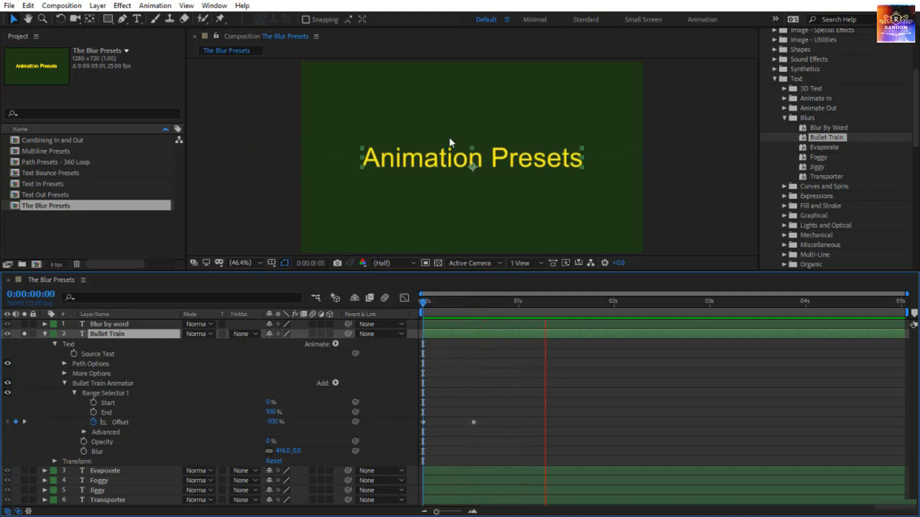
left_click(46, 333)
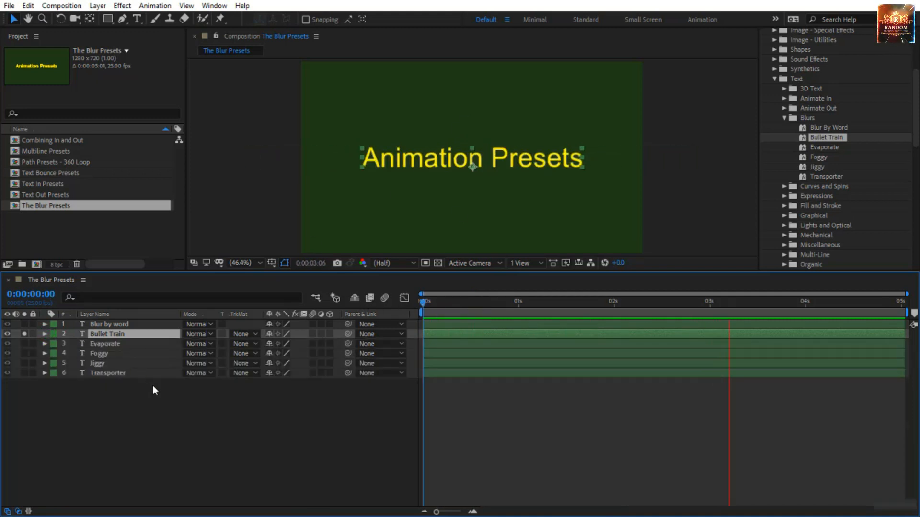
Solo the Evaporate layer in place of Bullet Train and apply the Evaporate preset to its text.
left_click(152, 385)
left_click(135, 344)
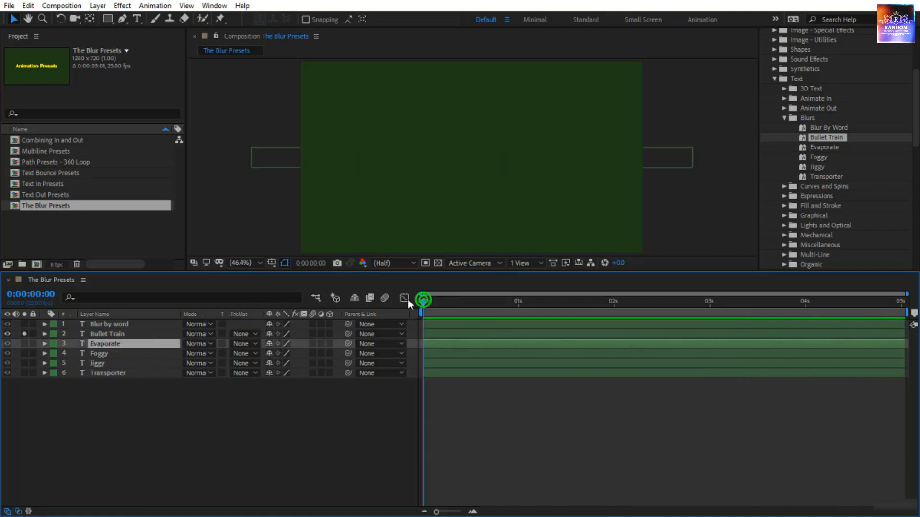
left_click(24, 344)
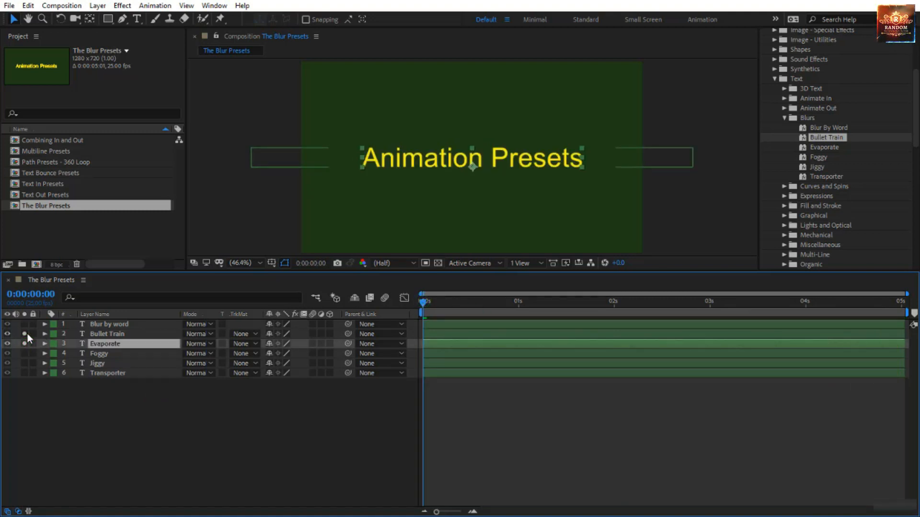
left_click(23, 334)
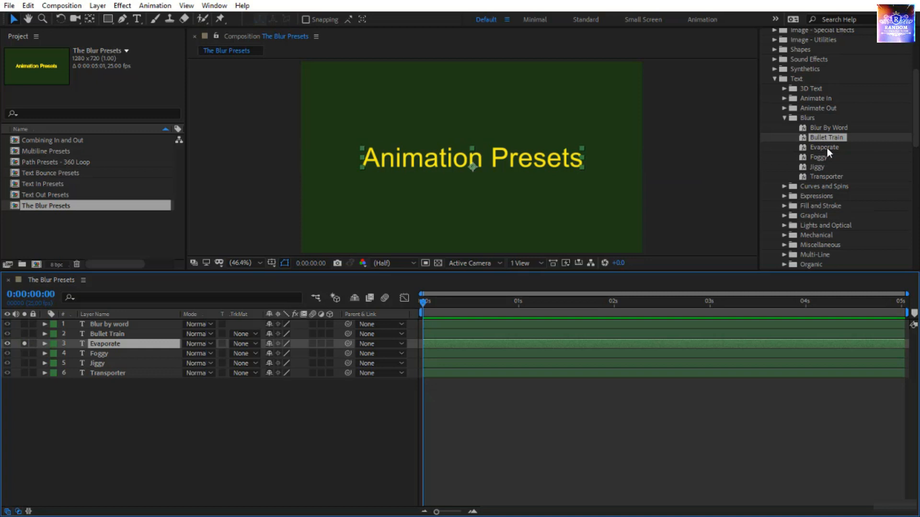
left_click_drag(824, 147, 154, 343)
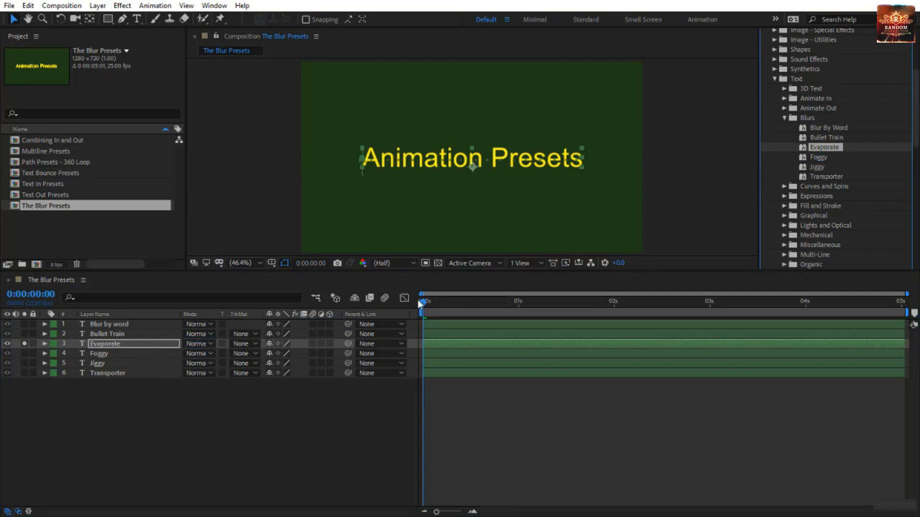
Preview the Evaporate layer's animation twice, ending with the playhead at the start of the timeline.
left_click(498, 434)
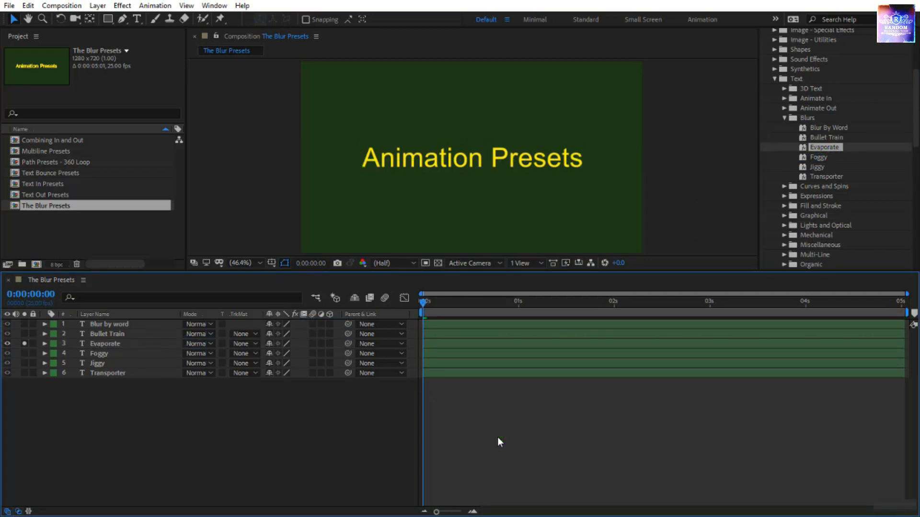
key("space")
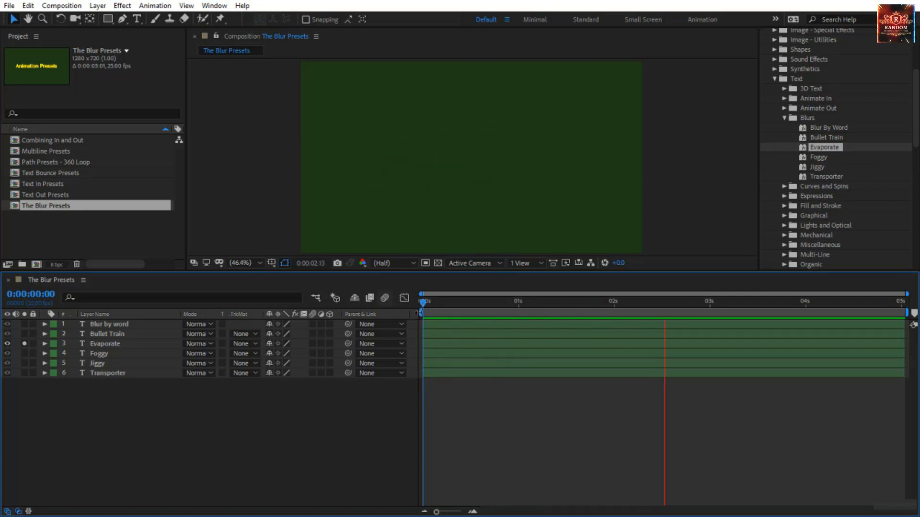
key("space")
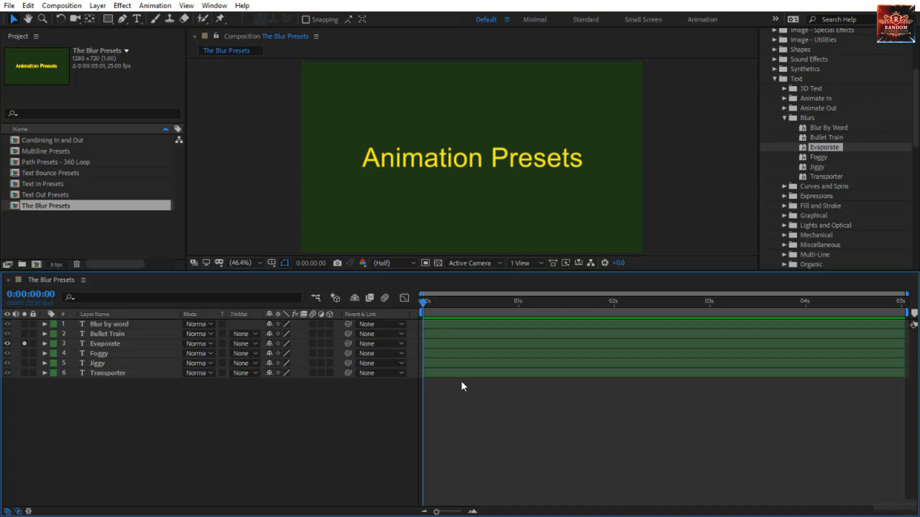
left_click(478, 415)
key("space")
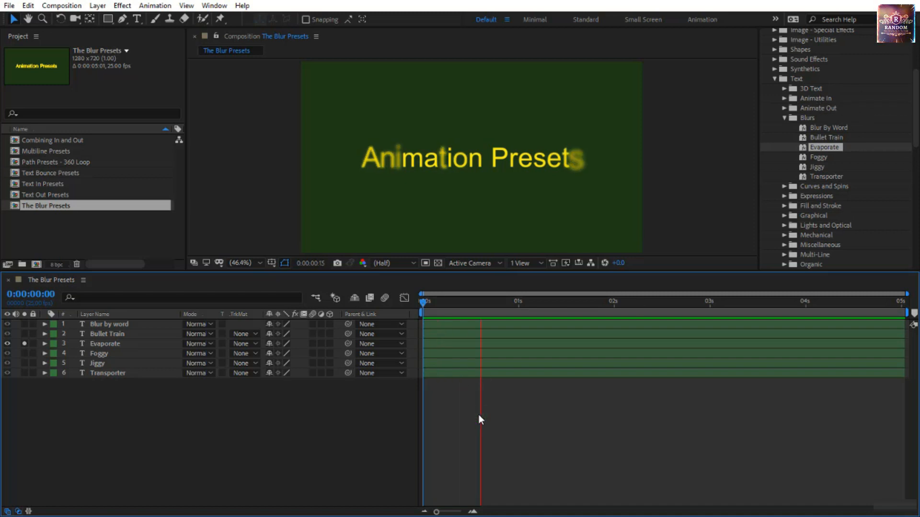
left_click(422, 302)
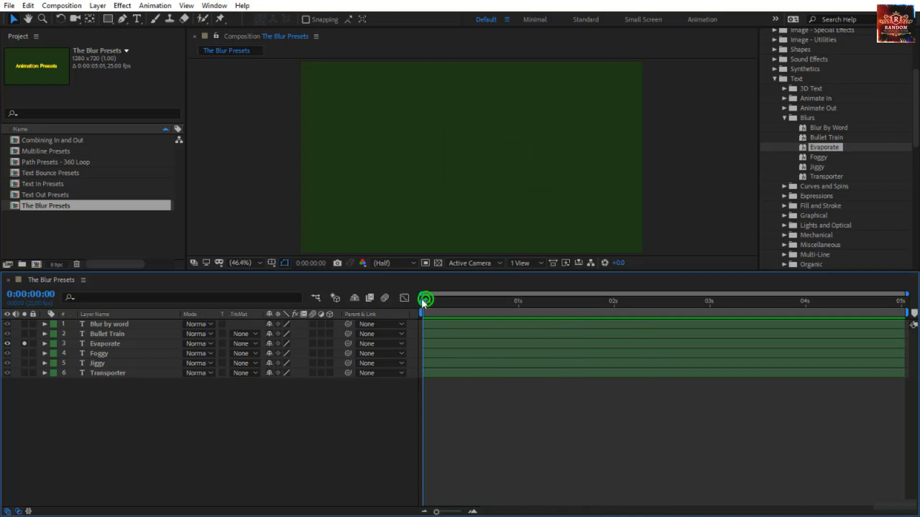
Expand the Evaporate layer's animator and set its Scale to 457.0, 457.0%.
left_click(101, 344)
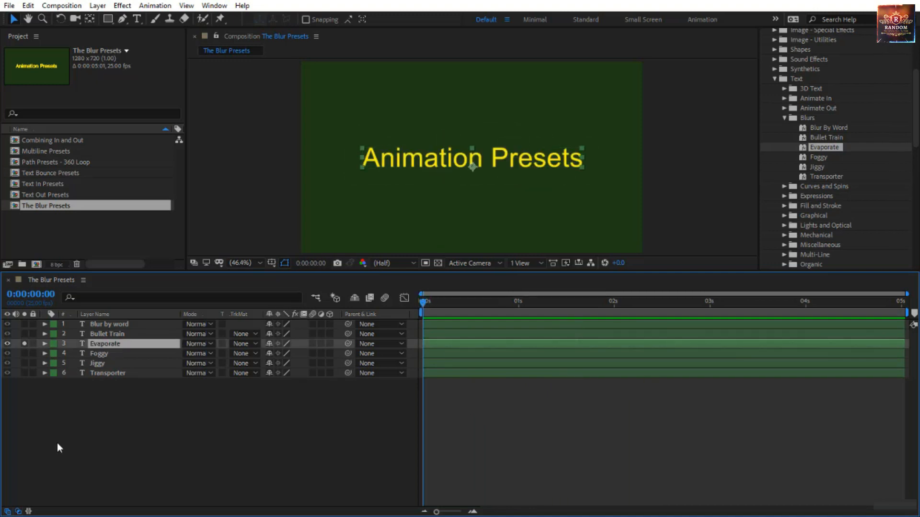
left_click(46, 344)
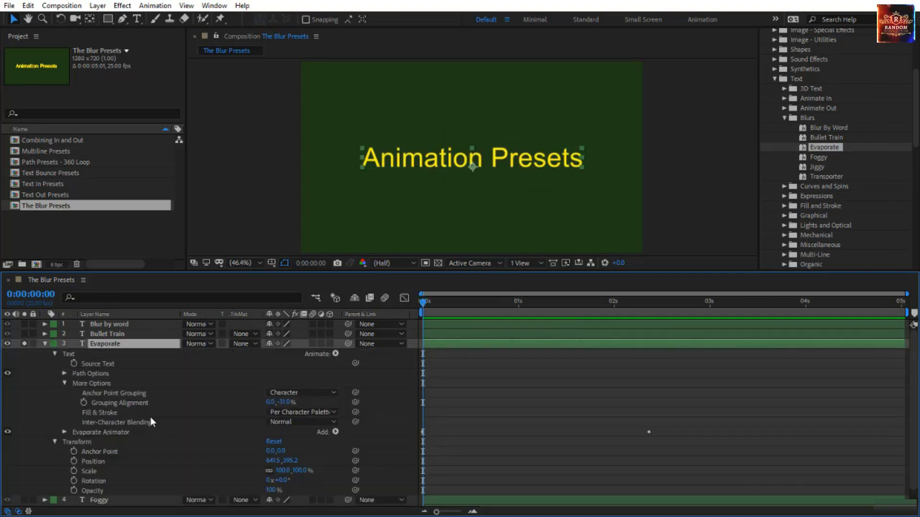
scroll(144, 431, "down", 1)
left_click(65, 414)
scroll(142, 441, "down", 1)
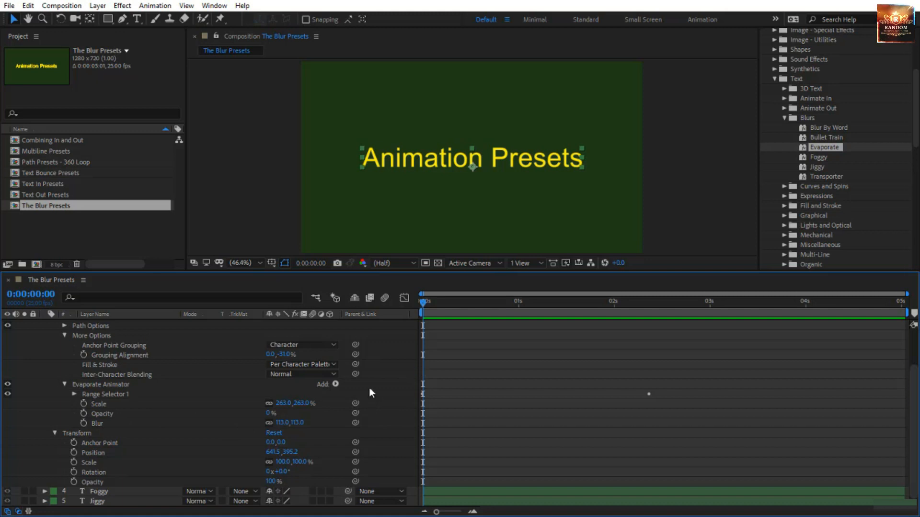
left_click_drag(298, 404, 419, 433)
Preview the enlarged Evaporate animation and return the playhead to the start.
left_click(479, 443)
key("space")
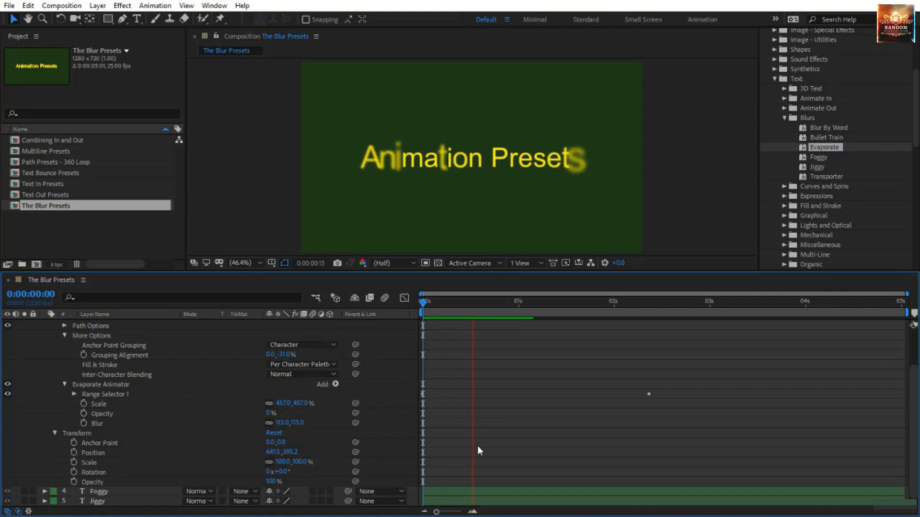
left_click(421, 302)
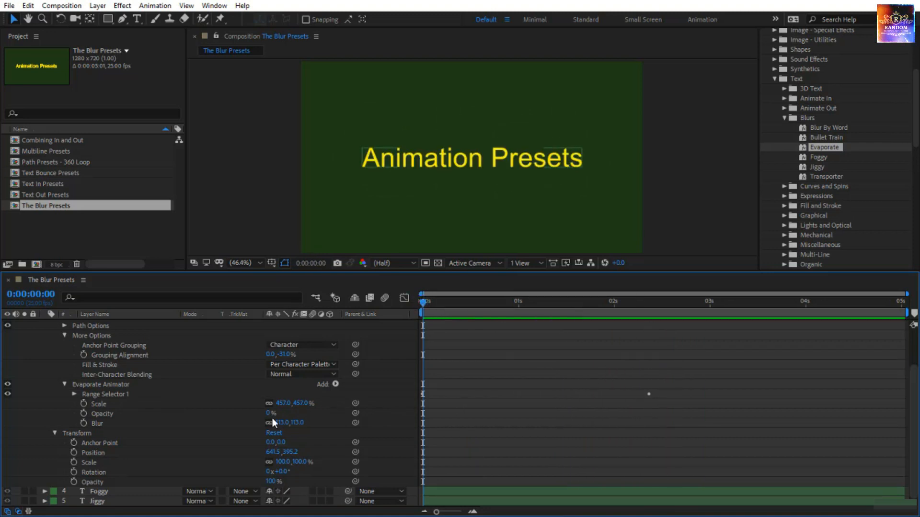
Unsolo the Evaporate layer and collapse its properties.
scroll(44, 381, "up", 5)
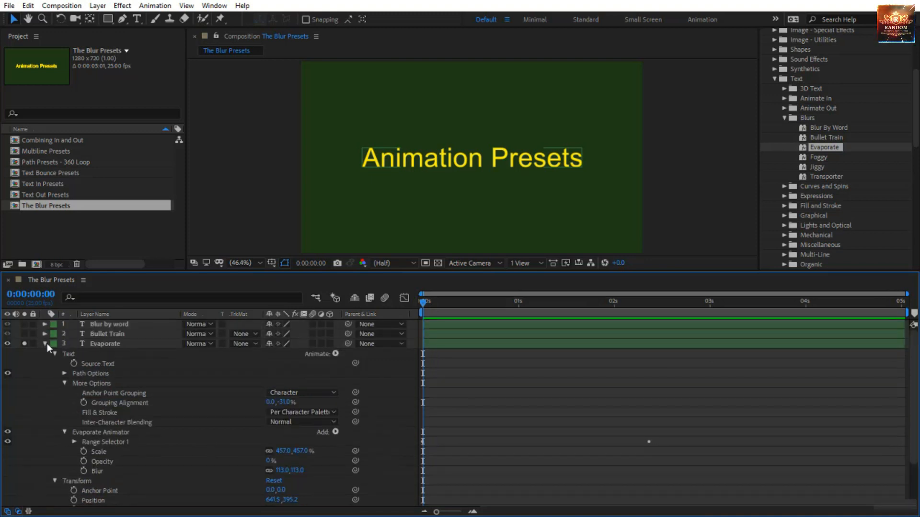
left_click(25, 344)
left_click(44, 343)
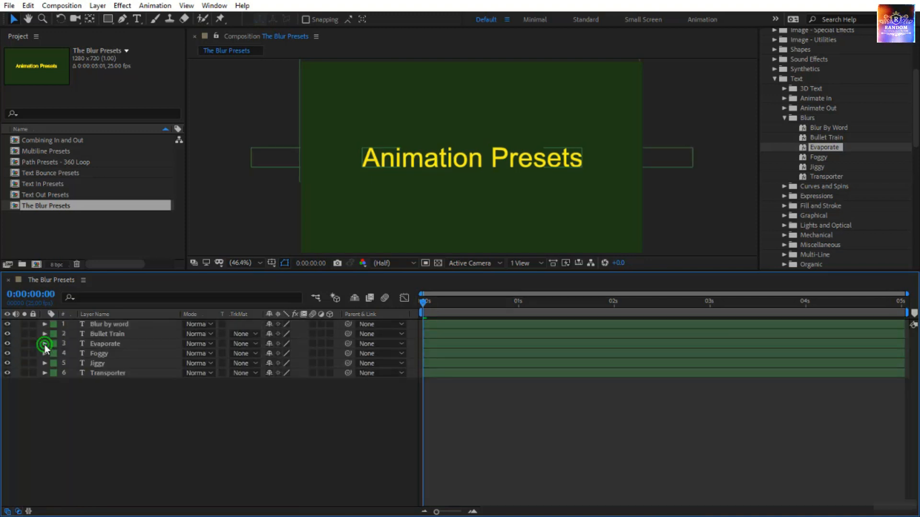
Solo the Foggy layer, apply the Foggy preset to its text, and preview the animation from the start.
left_click(98, 362)
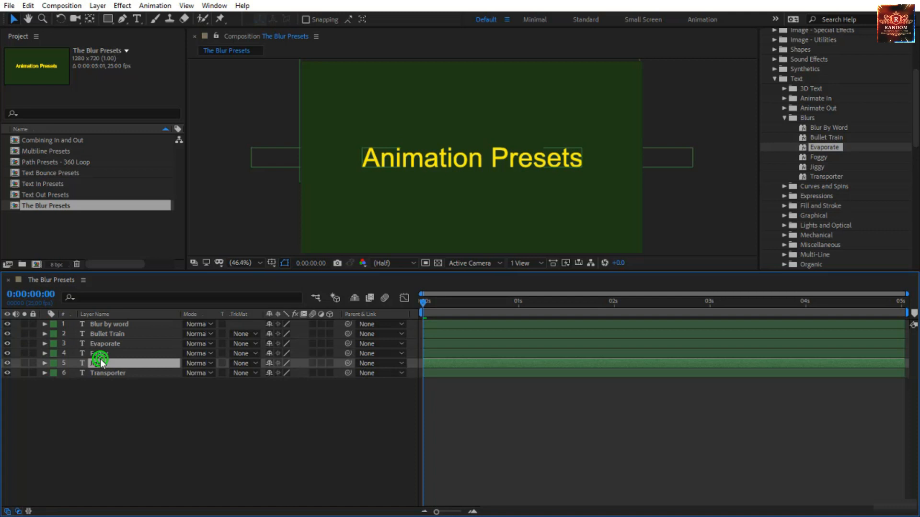
left_click(25, 353)
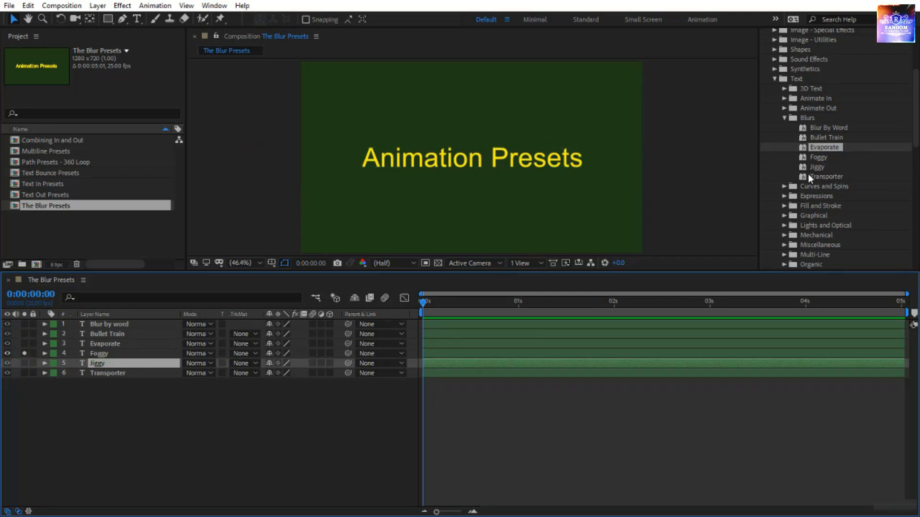
left_click_drag(826, 154, 139, 351)
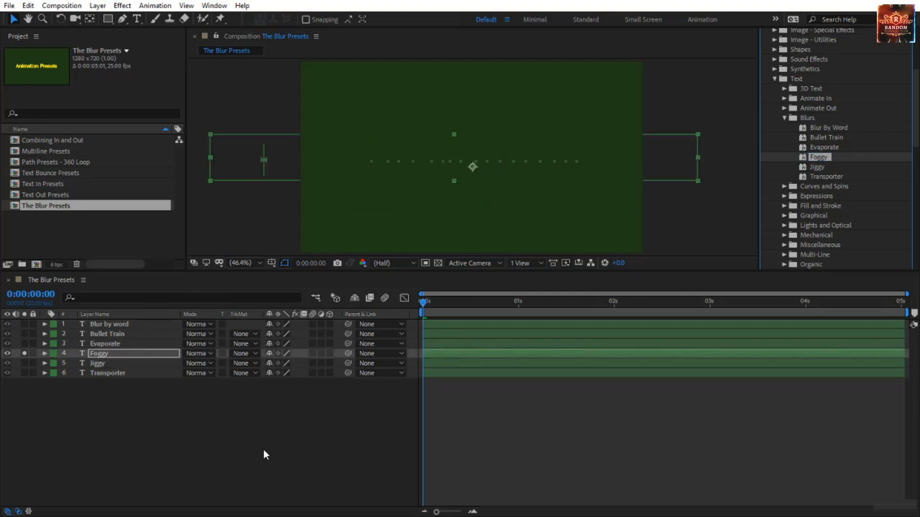
key("space")
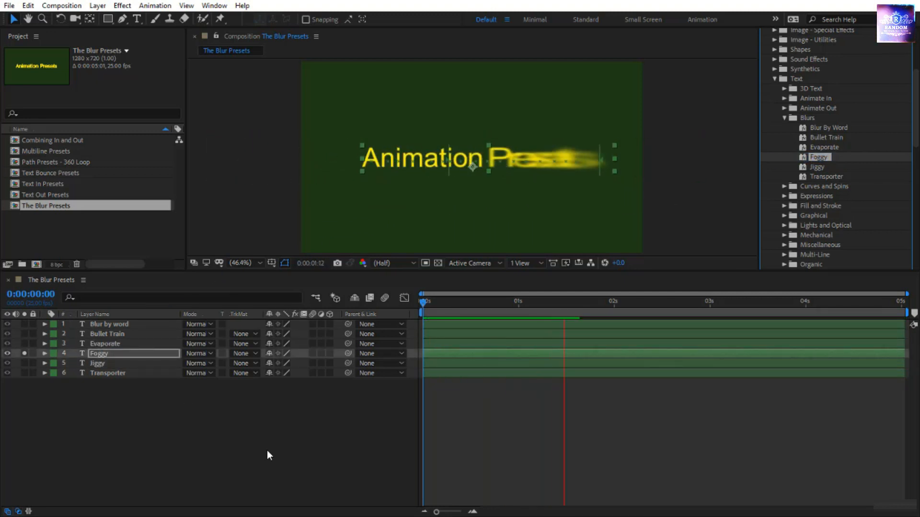
left_click_drag(425, 302, 335, 367)
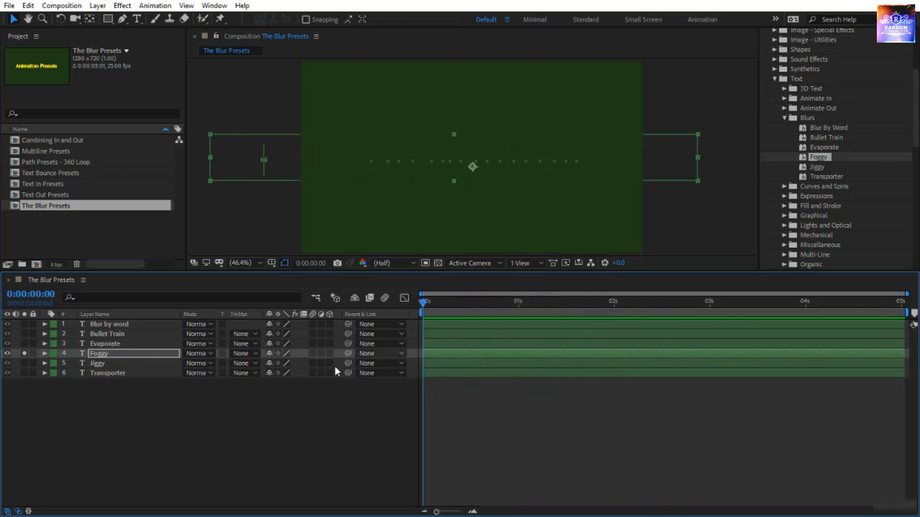
Expand the Foggy layer's animator and set its Scale to 2757.2, 229.0%.
left_click(45, 353)
scroll(144, 417, "down", 1)
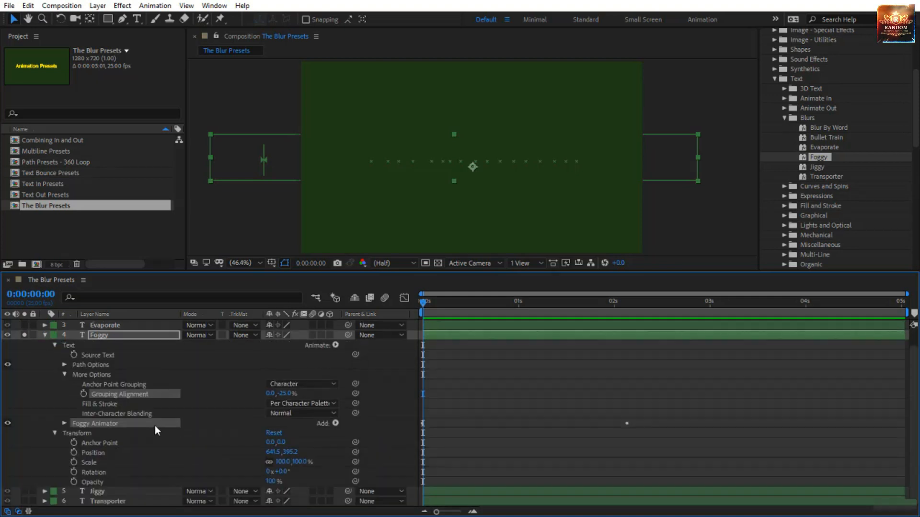
left_click(65, 423)
scroll(163, 443, "down", 2)
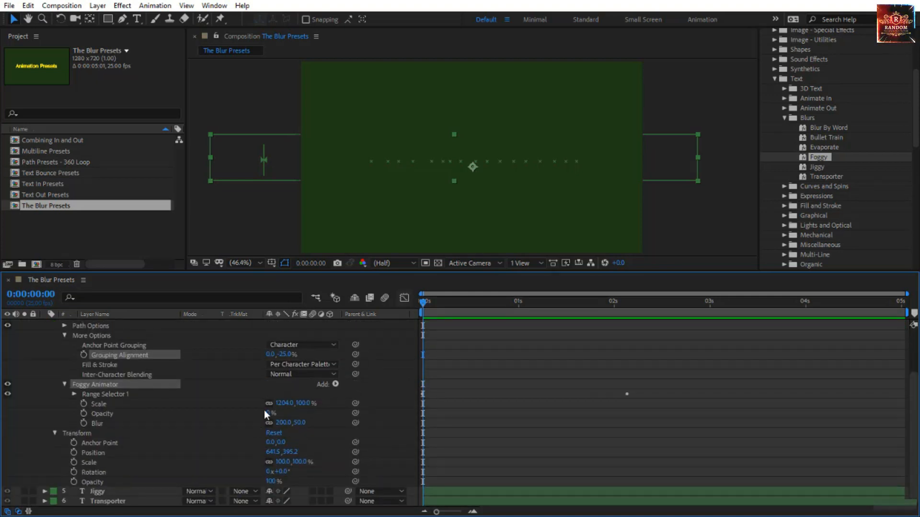
left_click_drag(425, 309, 361, 392)
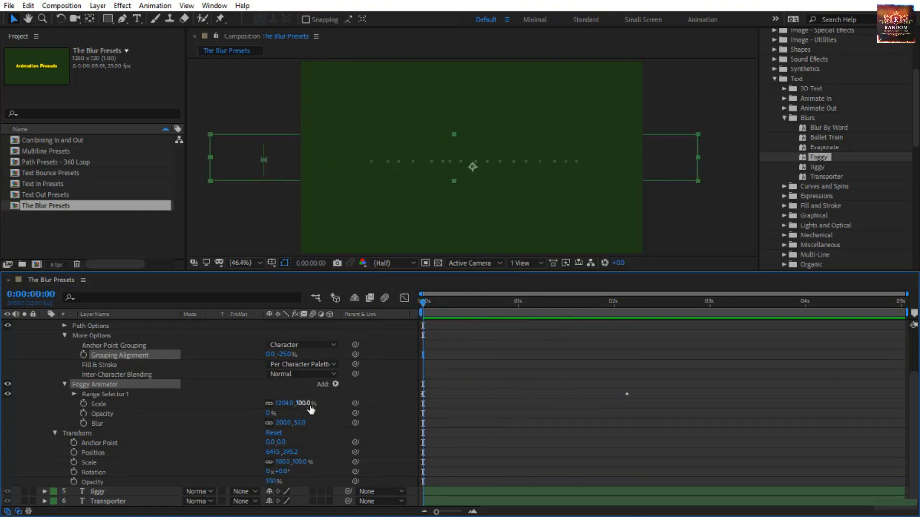
left_click_drag(301, 406, 373, 405)
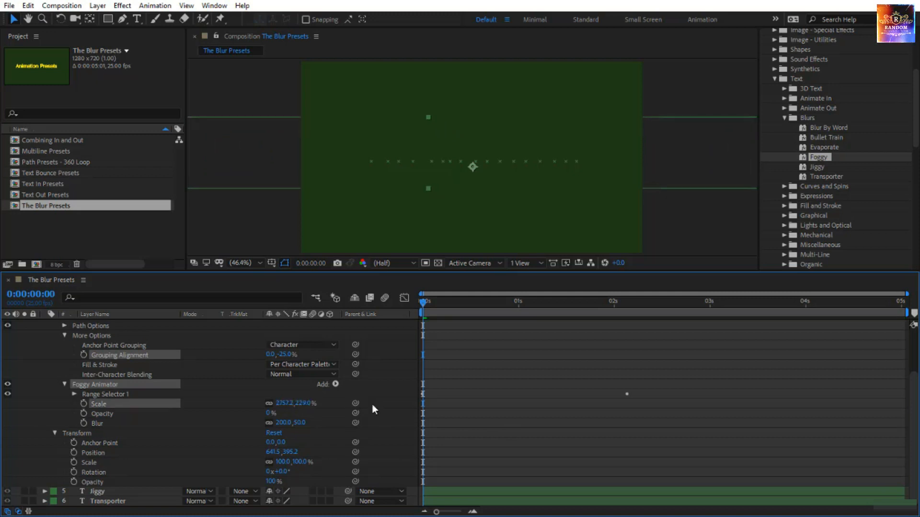
Preview the rescaled Foggy animation from the start of the timeline.
left_click(423, 301)
left_click(477, 402)
key("space")
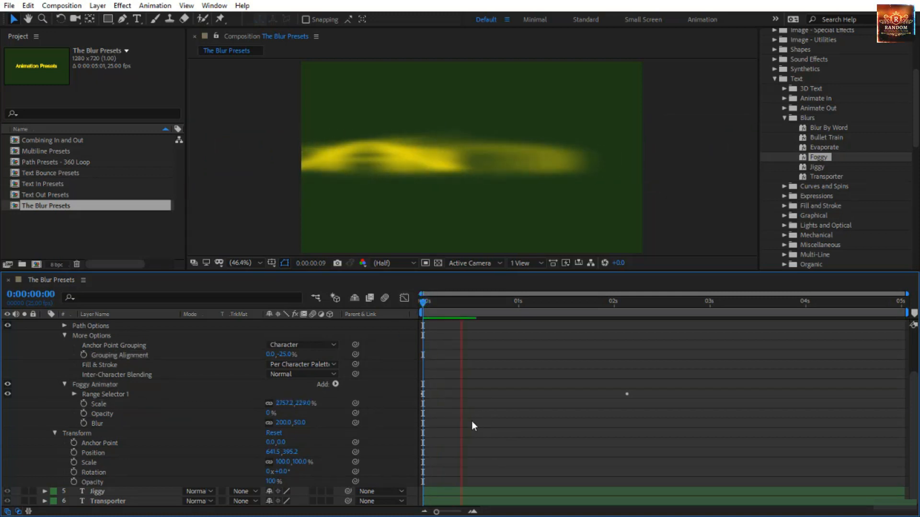
left_click(422, 306)
key("space")
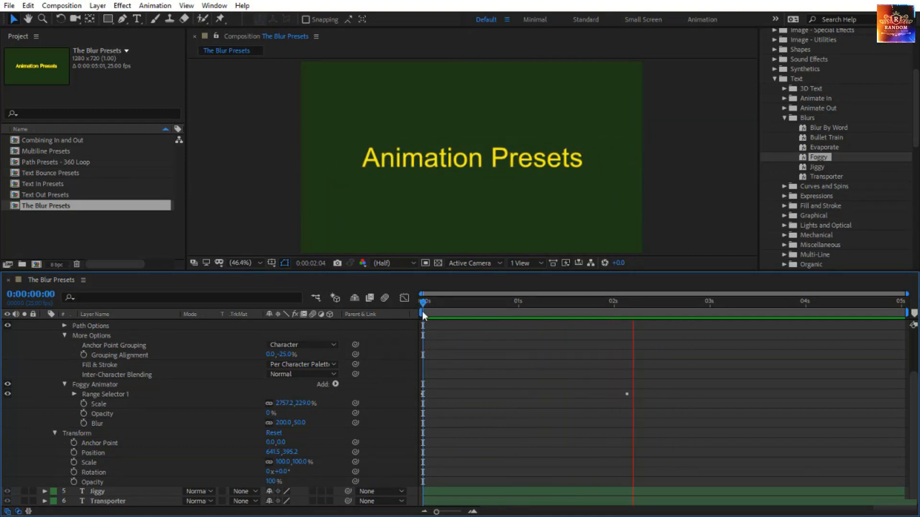
Collapse the Foggy layer's properties and unsolo the layer.
scroll(47, 321, "up", 3)
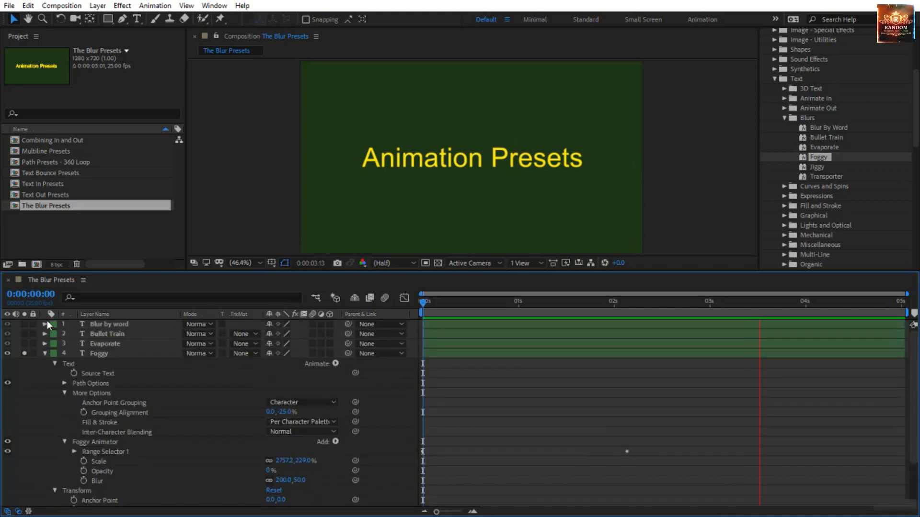
left_click(45, 354)
left_click(25, 354)
Solo the Jiggy layer and apply the Jiggy preset to its text.
left_click(96, 362)
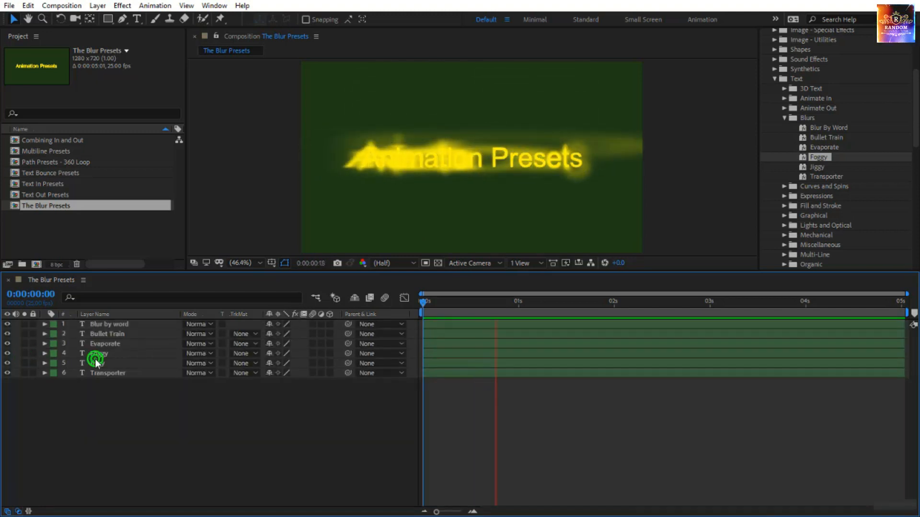
left_click(24, 362)
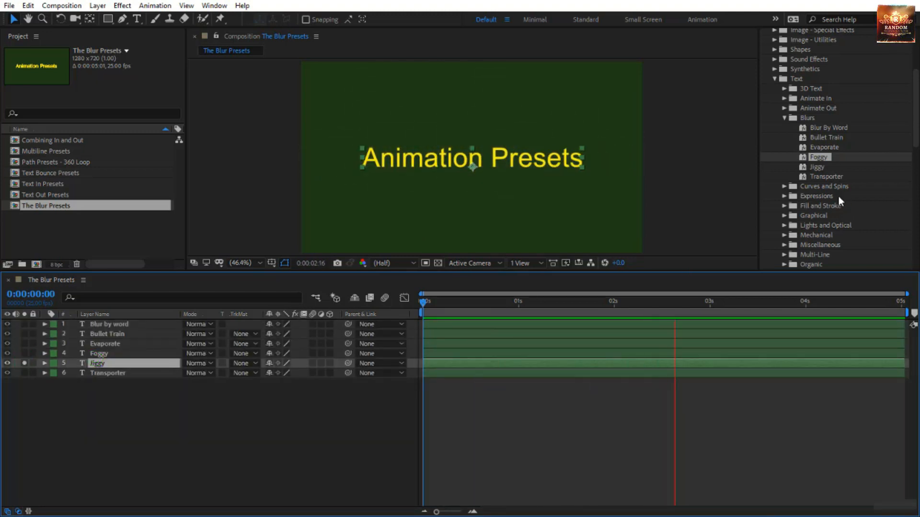
left_click_drag(821, 169, 563, 160)
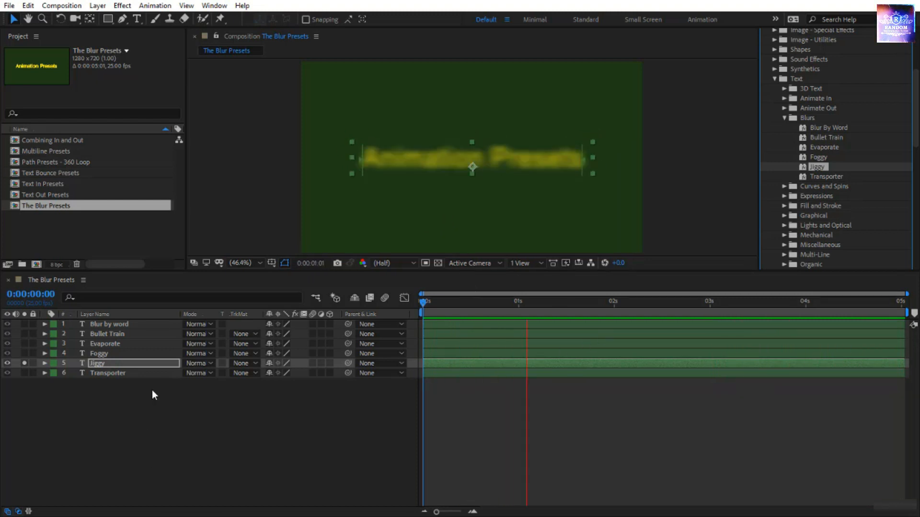
Reveal the Jiggy layer's modified properties and examine the Blur expression of its animator, leaving the code as it is.
left_click(132, 364)
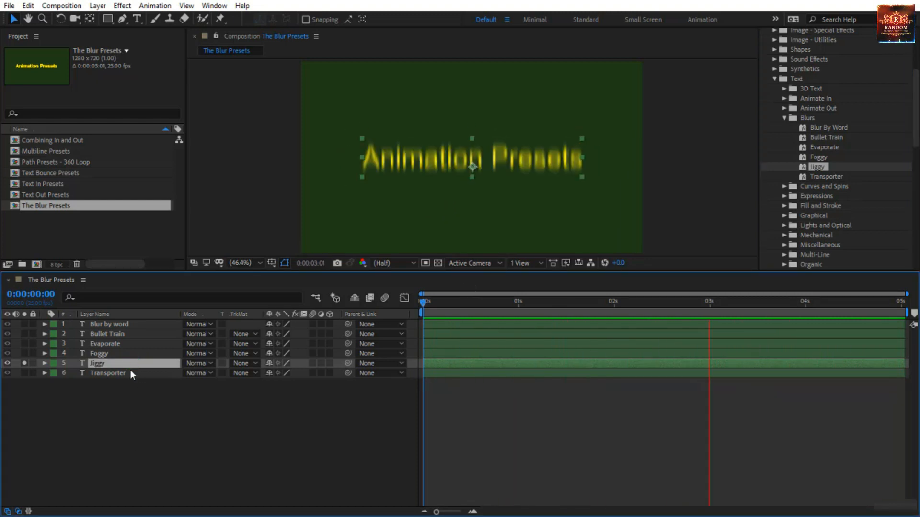
key("u")
key("u")
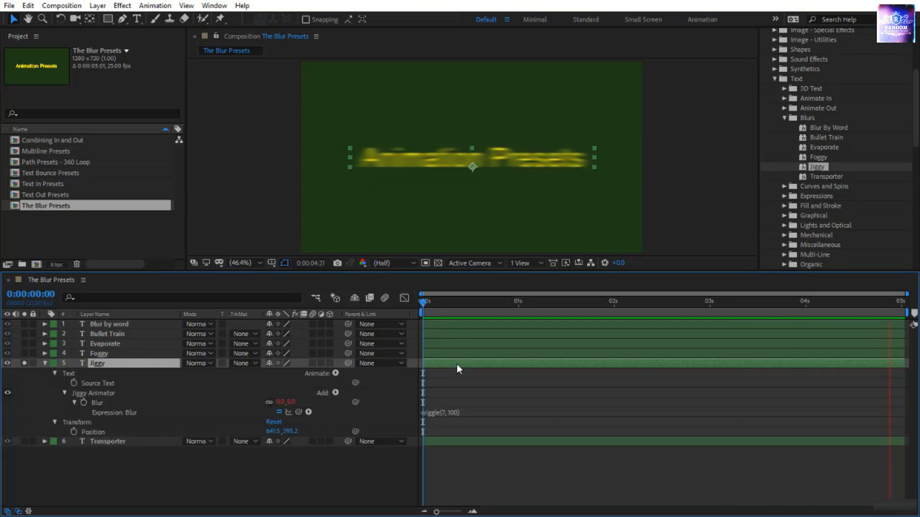
left_click(437, 412)
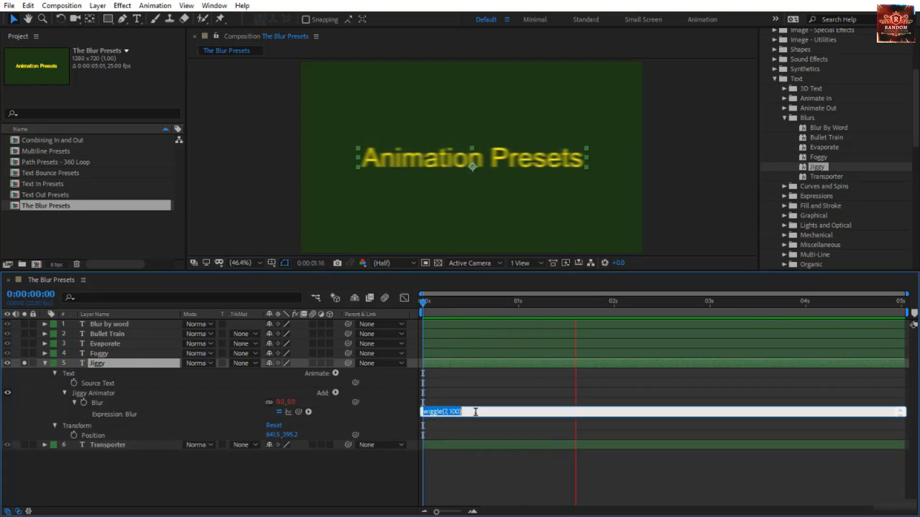
left_click(482, 398)
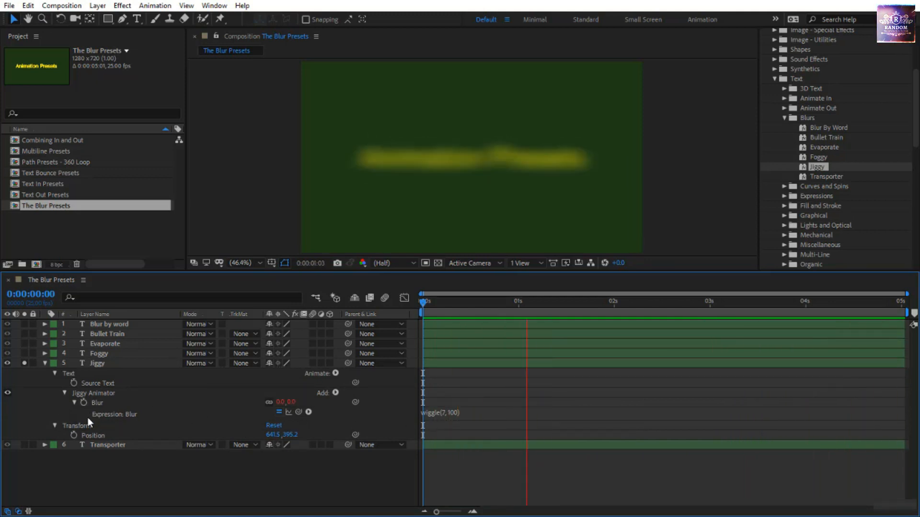
Reveal the Range Selector 1 settings of the Jiggy Animator and examine them alongside the Blur expression.
left_click(66, 392)
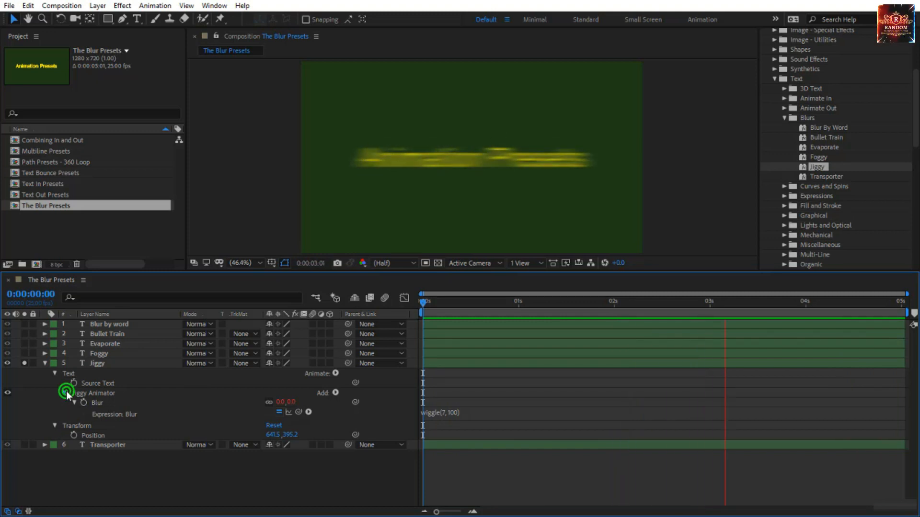
left_click(65, 391)
left_click(73, 402)
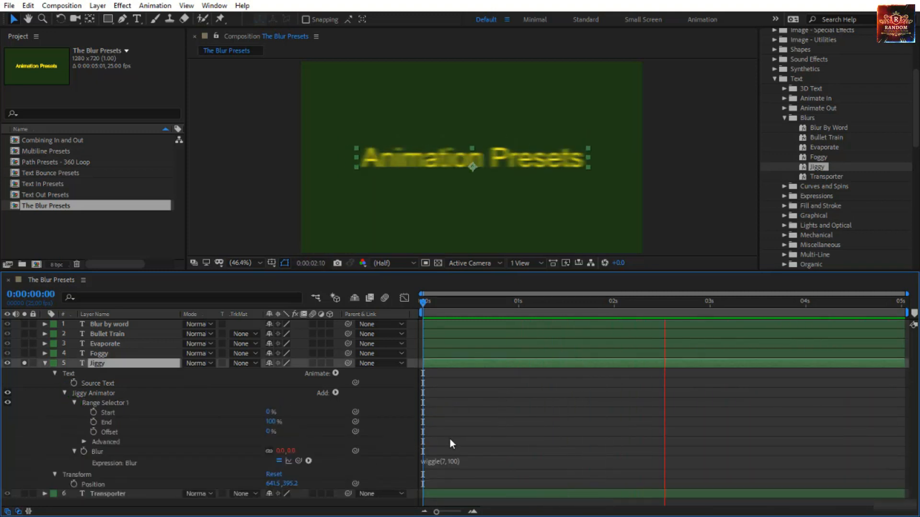
left_click(494, 410)
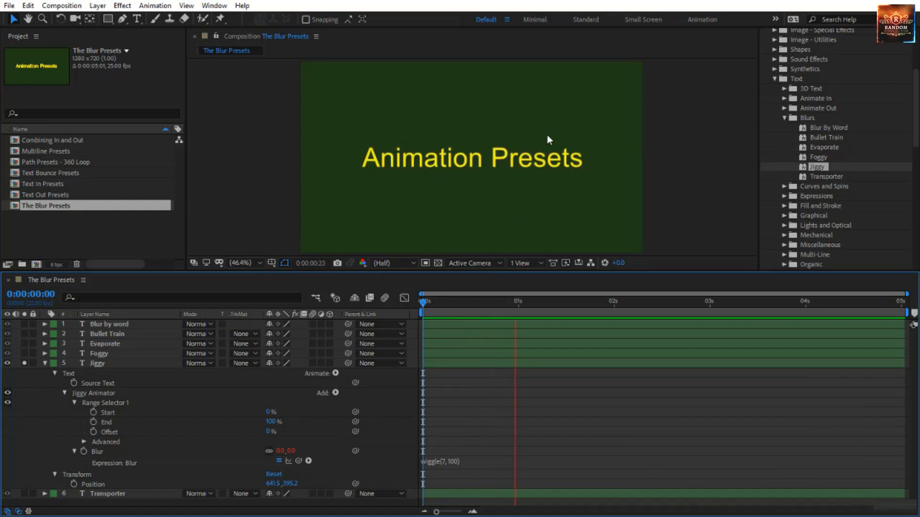
Collapse and unsolo the Jiggy layer, and apply the Transporter preset to the soloed Transporter layer.
left_click(44, 364)
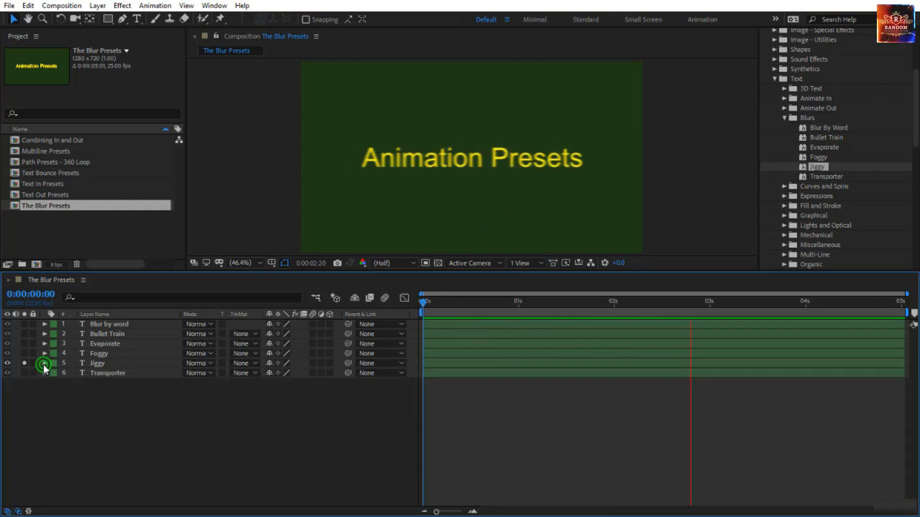
left_click(26, 365)
left_click(118, 375)
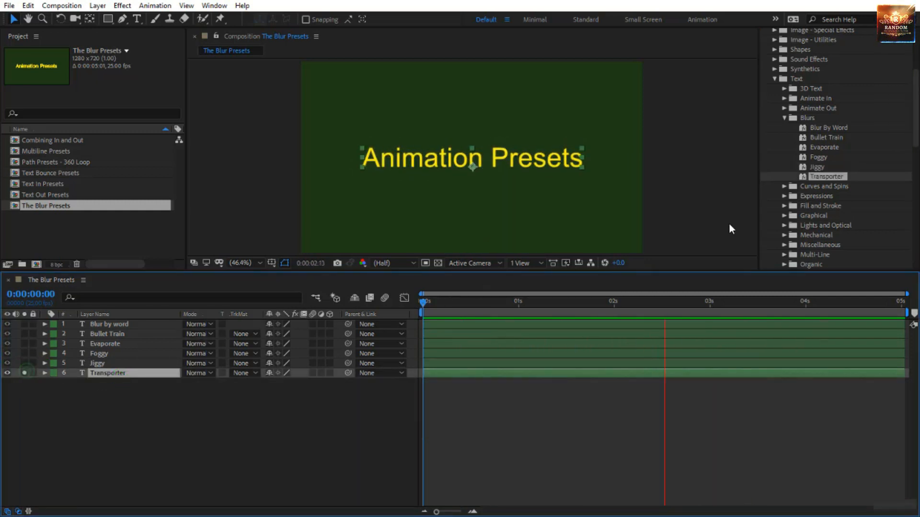
left_click_drag(853, 177, 166, 377)
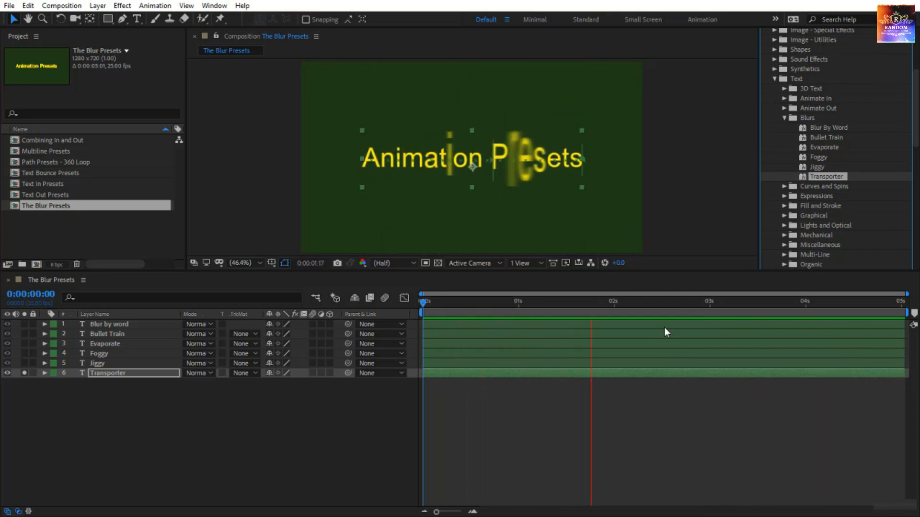
Expand the Transporter Animator down to the Advanced settings of Range Selector 1 and examine its scale, opacity, blur and offset keyframes.
left_click(45, 374)
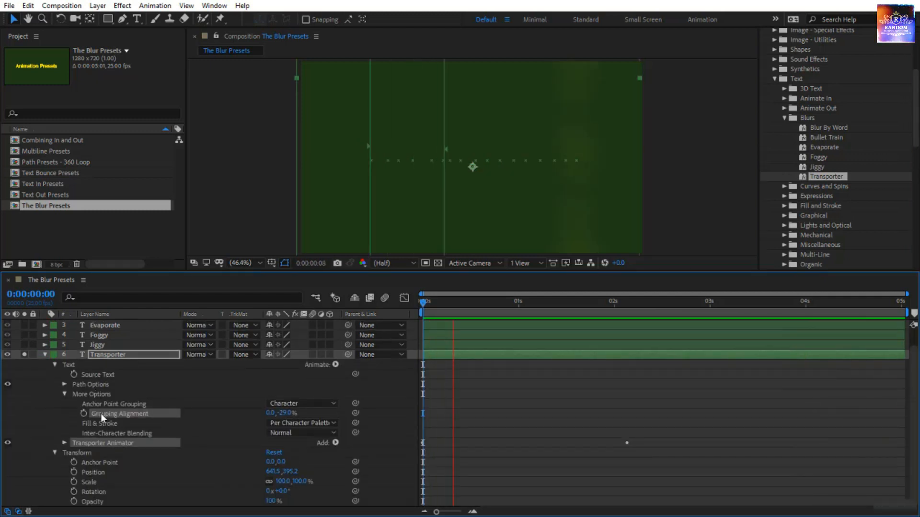
left_click(64, 442)
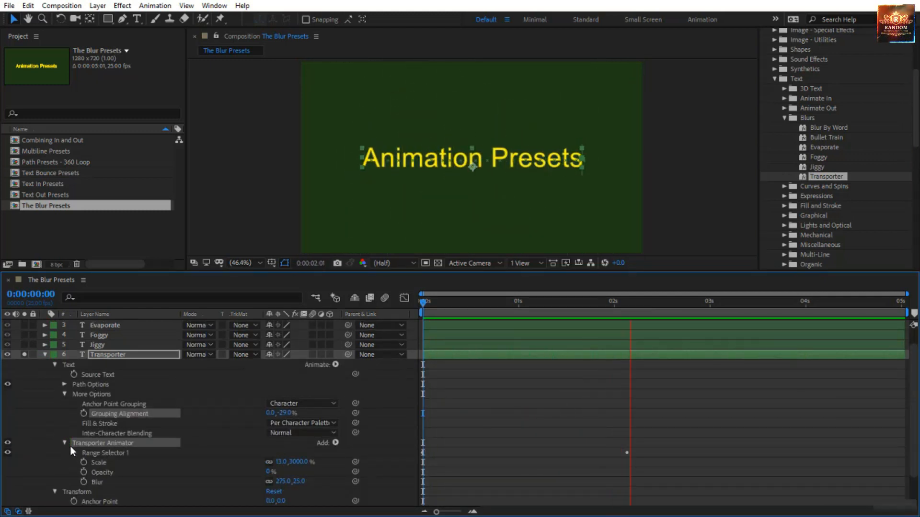
scroll(136, 452, "down", 2)
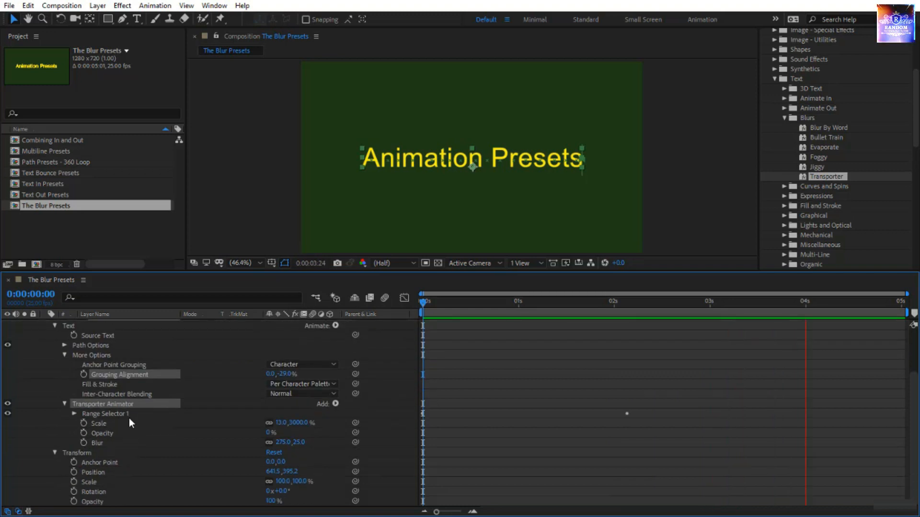
left_click(74, 413)
scroll(225, 446, "down", 2)
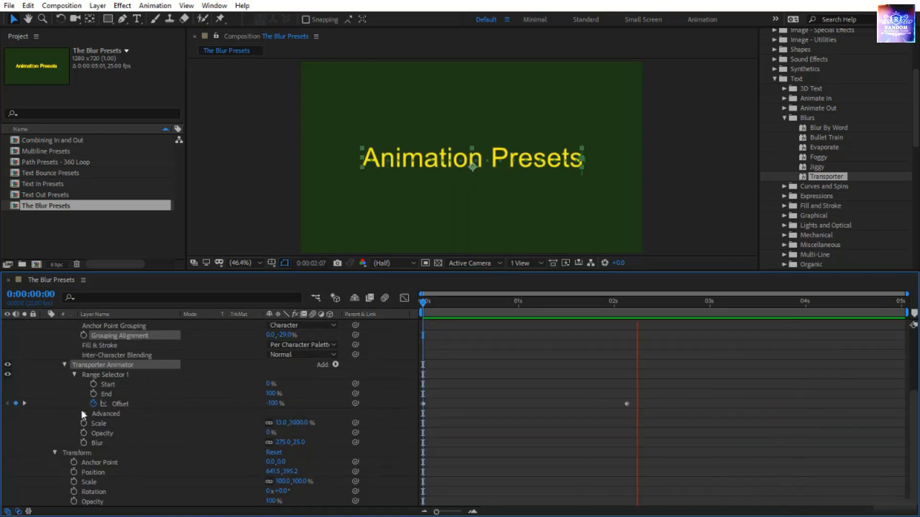
left_click(84, 414)
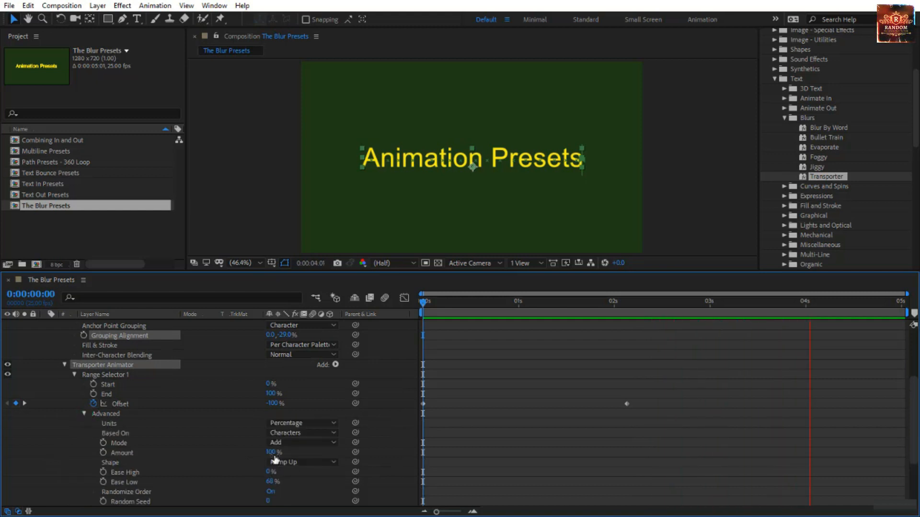
Keep Randomize Order on and set the Random Seed of the Transporter range selector to 39.
scroll(275, 460, "down", 3)
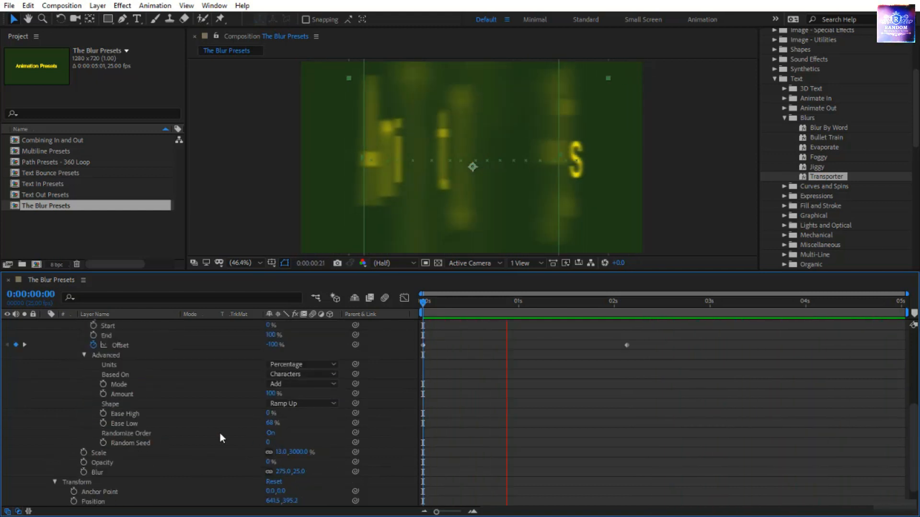
left_click(271, 434)
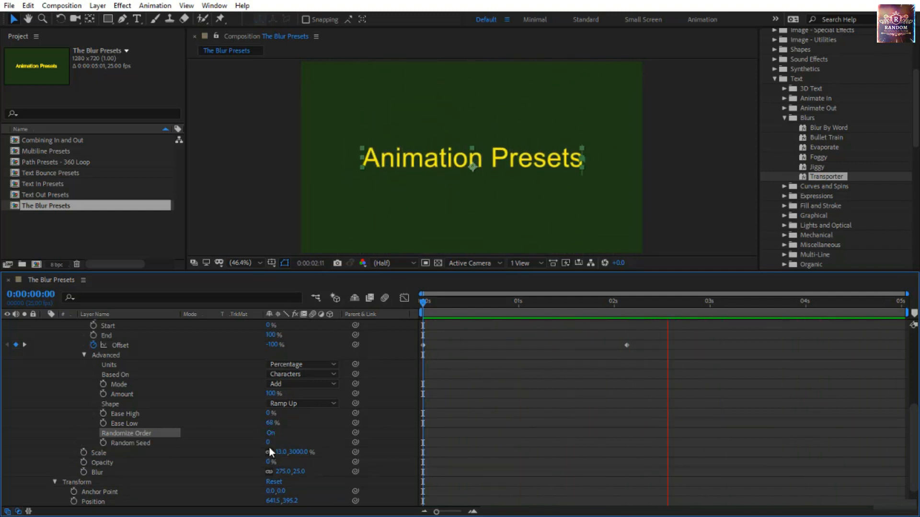
left_click_drag(268, 444, 290, 445)
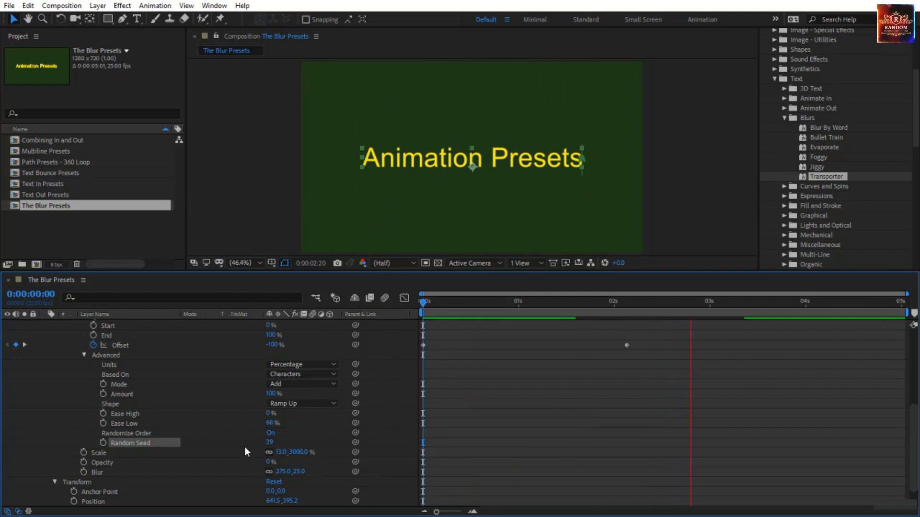
Check the Blur values of the Transporter Animator, leaving them as they are.
scroll(244, 448, "down", 1)
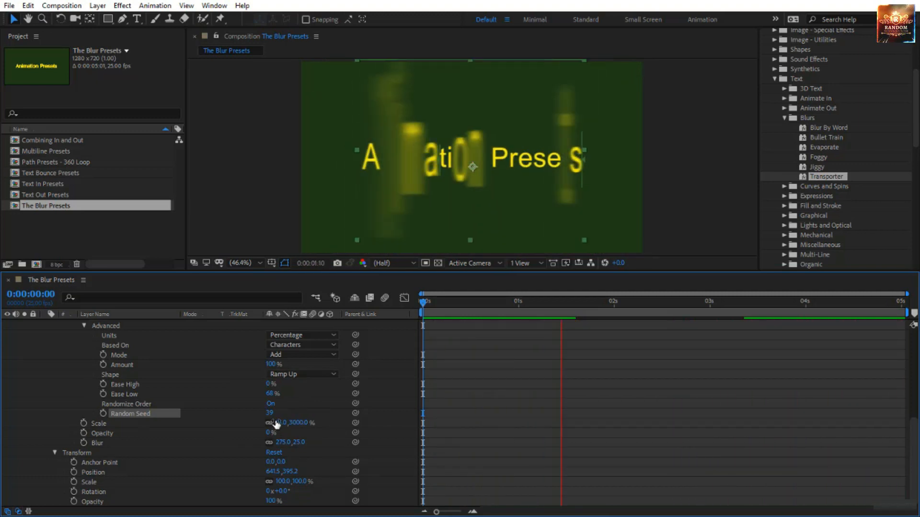
left_click(282, 442)
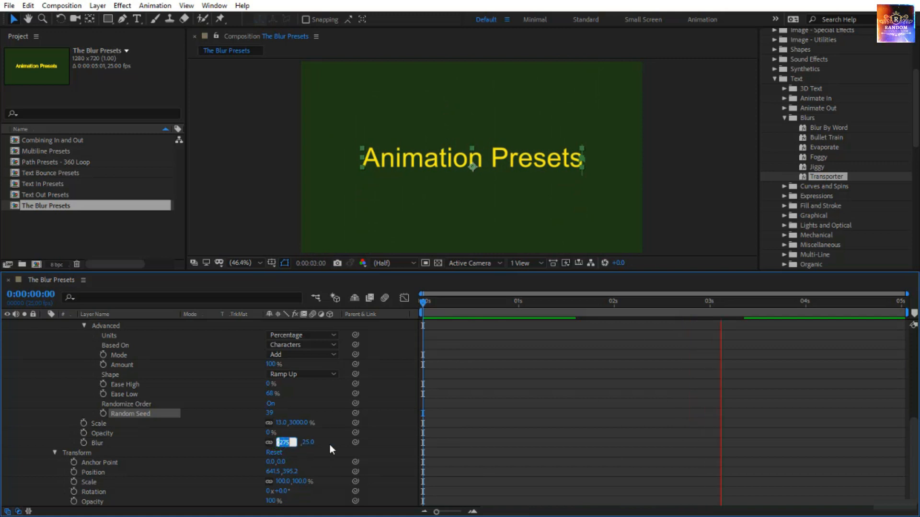
left_click(329, 444)
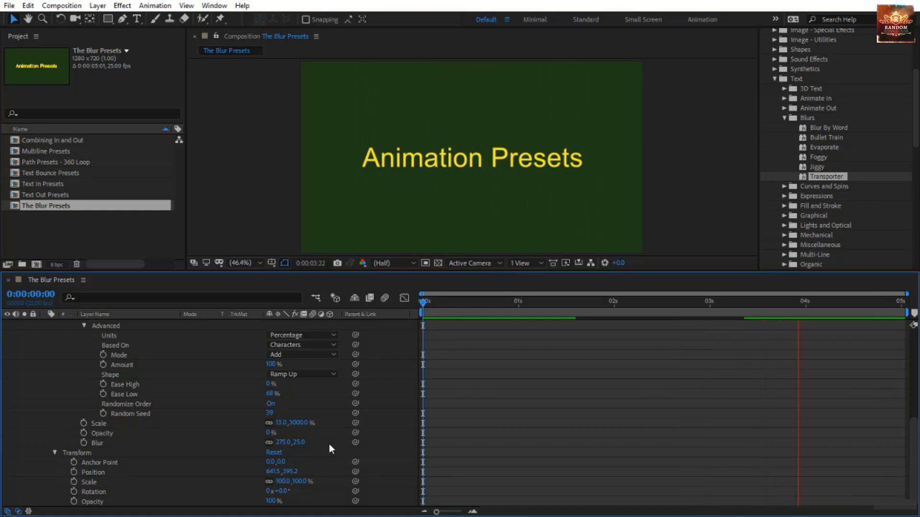
Collapse the Transporter layer's properties and go to the Text category of the animation presets.
scroll(164, 354, "up", 8)
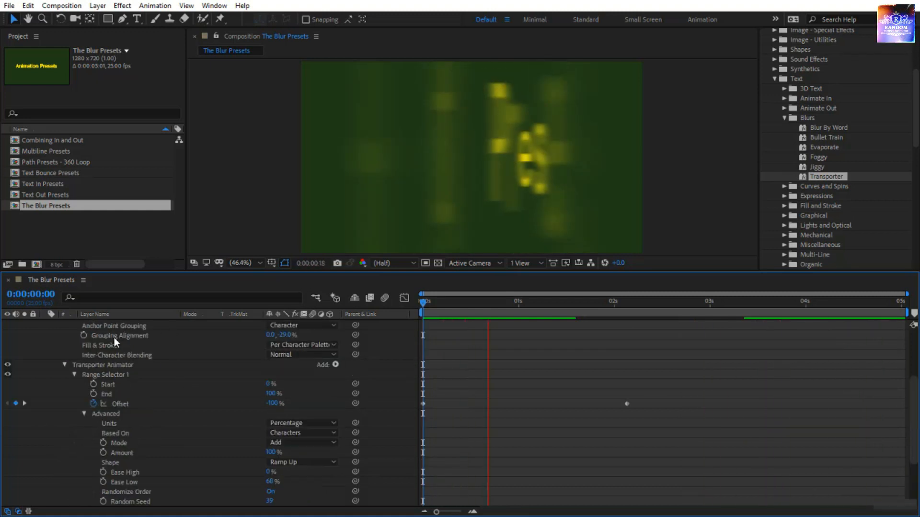
left_click(45, 372)
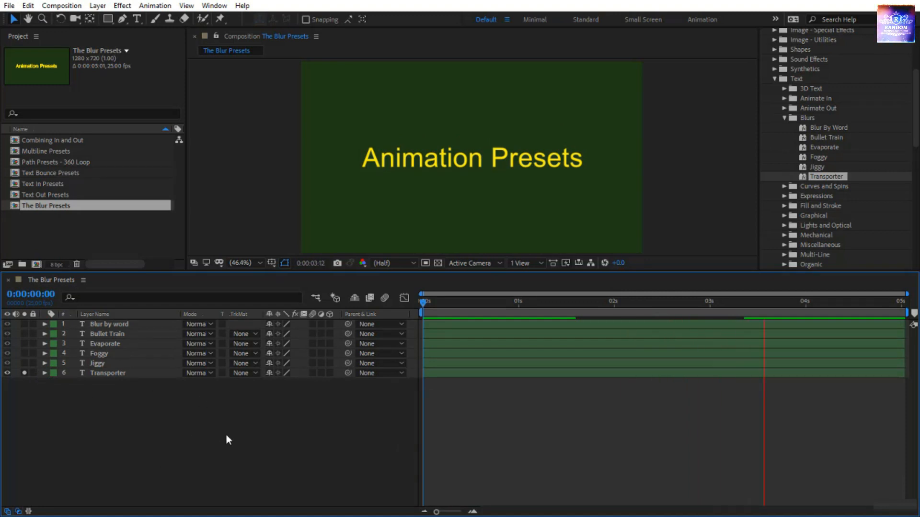
scroll(849, 162, "up", 3)
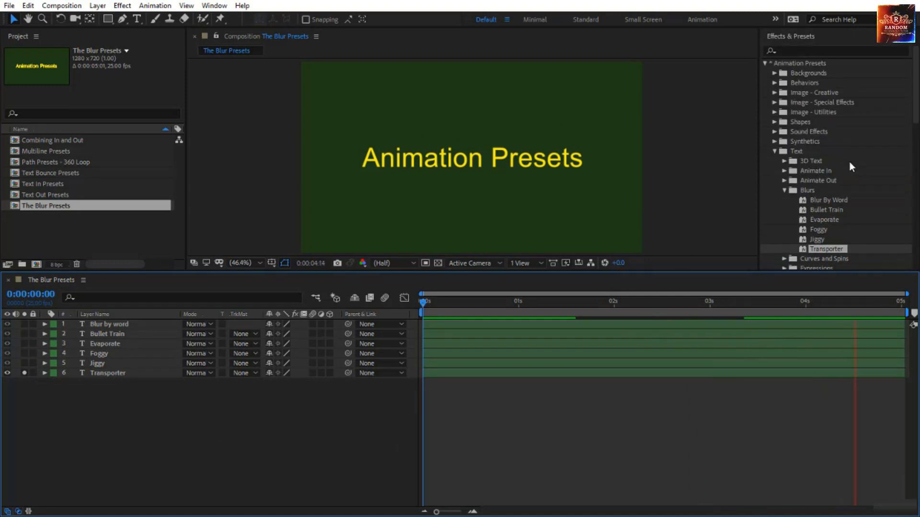
left_click(802, 148)
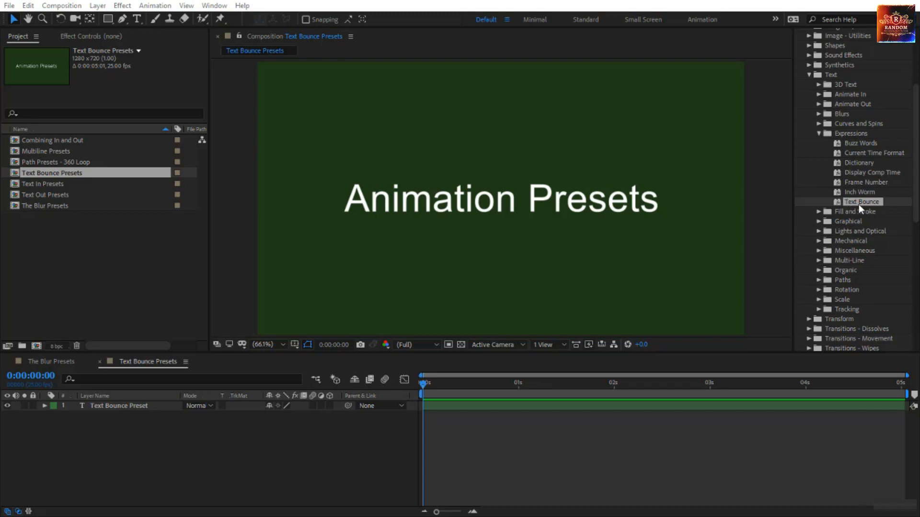
Apply the Text Bounce preset to the text in the Text Bounce Presets composition and reveal the properties of its Animator 1.
left_click_drag(858, 204, 584, 208)
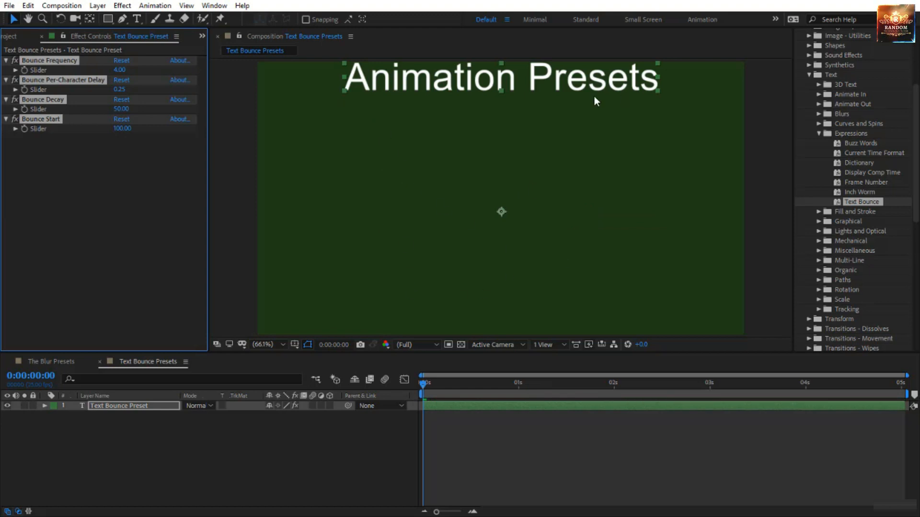
left_click(45, 405)
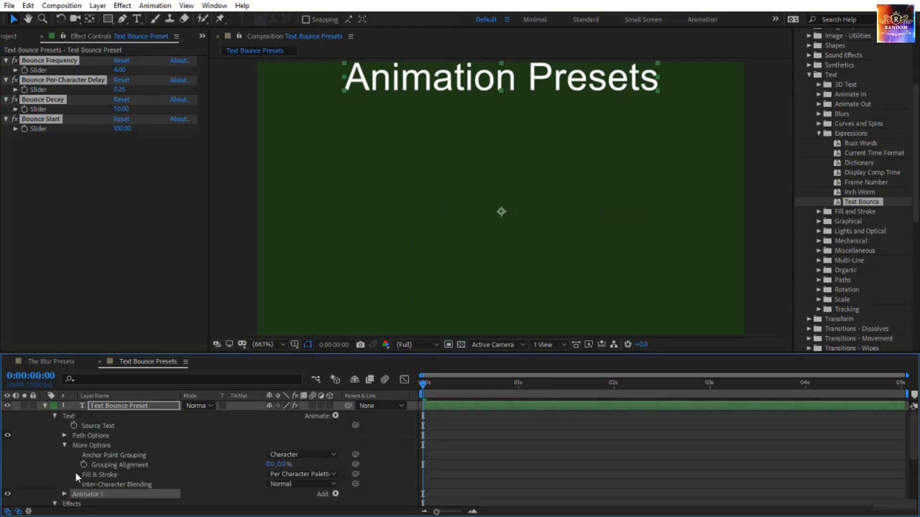
left_click(65, 494)
scroll(127, 471, "down", 4)
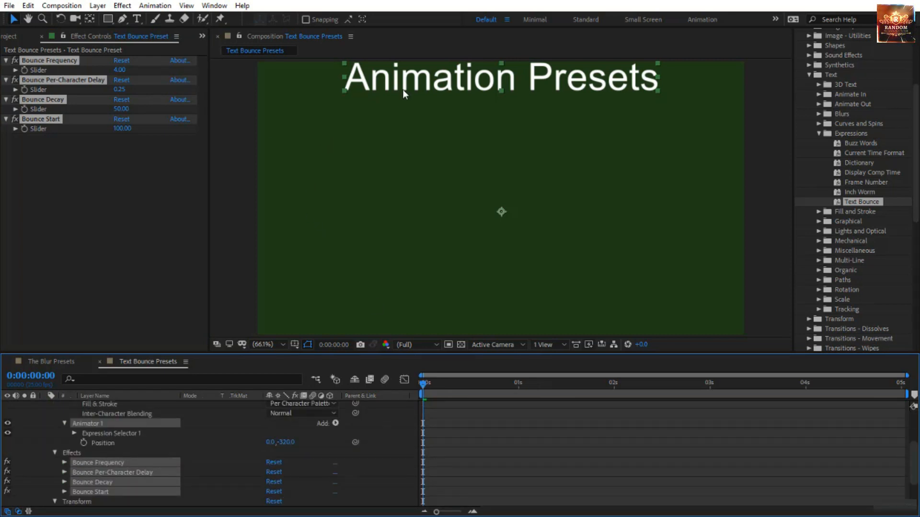
Draw a large rectangular mask on the Text Bounce Preset layer below the text's raised starting position, and preview the bounce.
left_click(109, 22)
left_click_drag(293, 106, 709, 298)
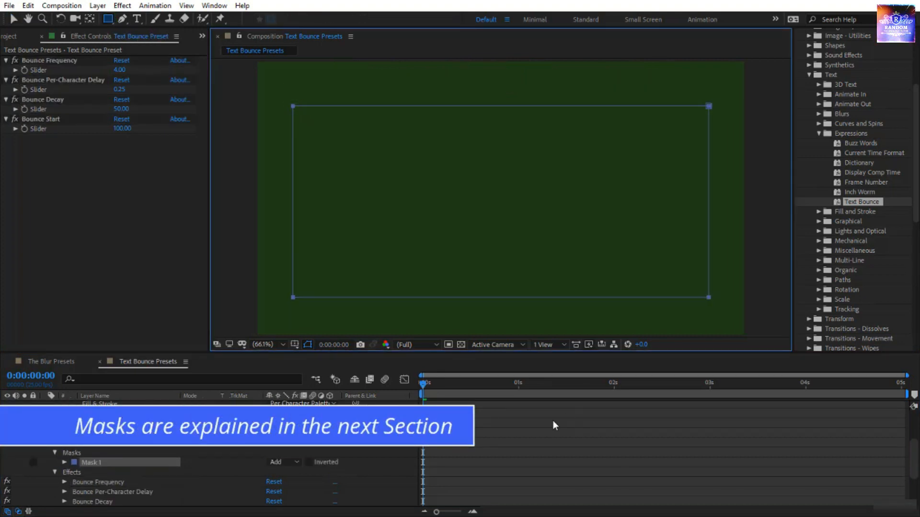
left_click(527, 425)
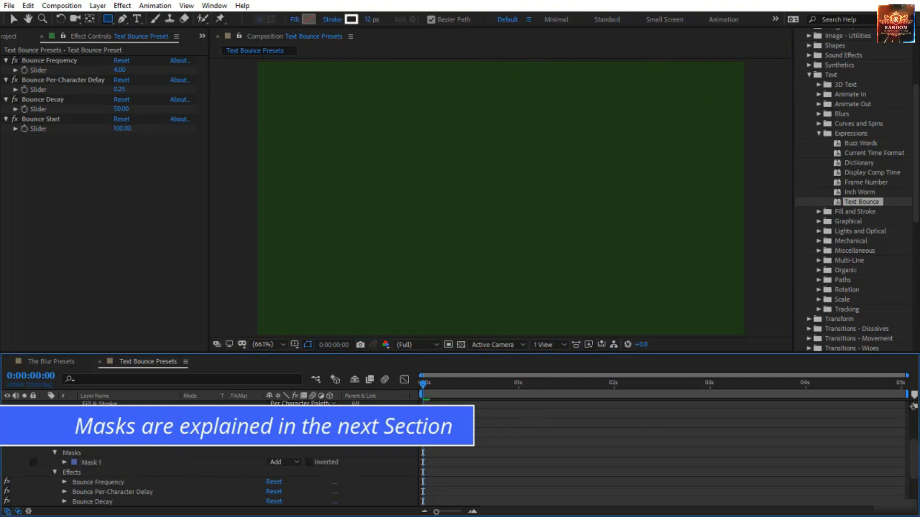
key("space")
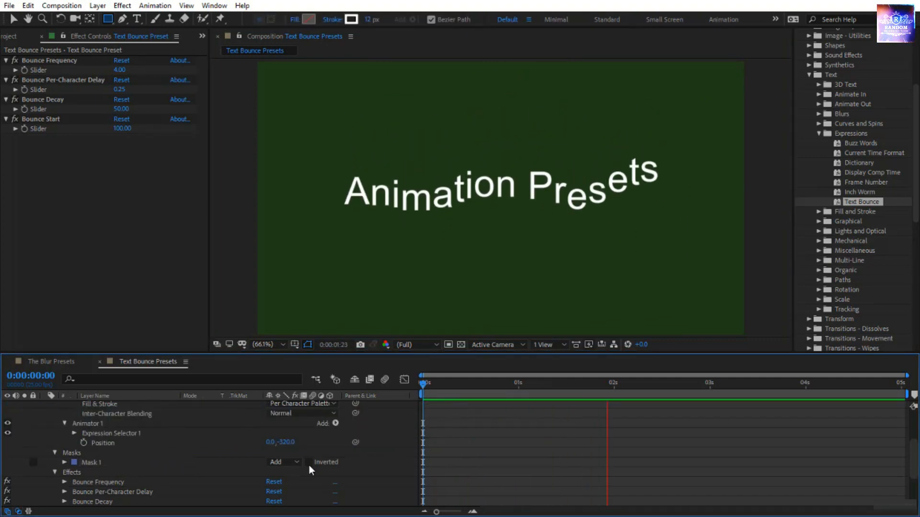
Set the Mask Feather of Mask 1 on the Text Bounce Preset layer to 16 pixels.
scroll(302, 461, "down", 2)
scroll(301, 460, "up", 1)
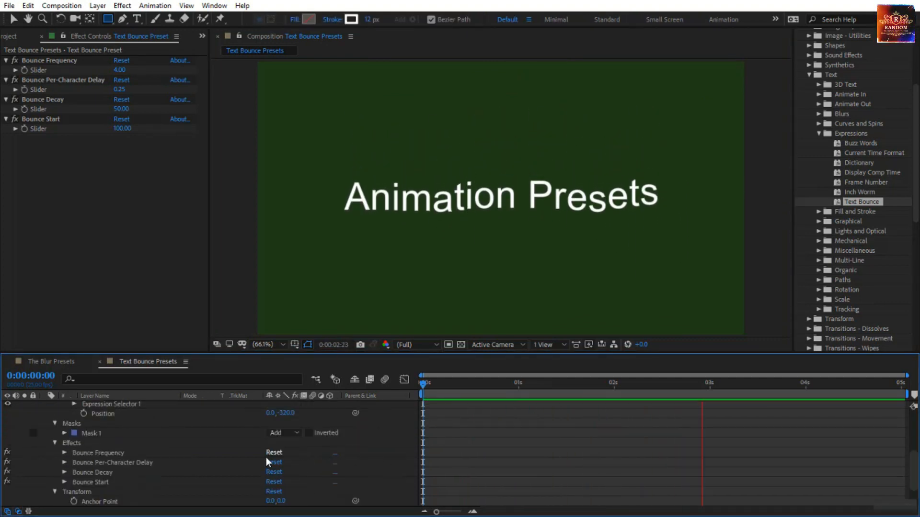
left_click(64, 433)
left_click(297, 455)
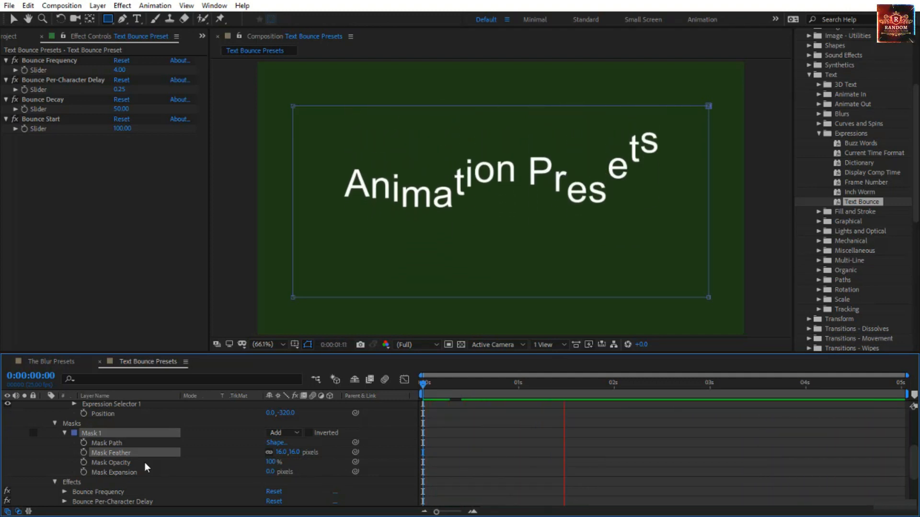
Reveal the Amount expression of Animator 1's Expression Selector 1 and examine its code, leaving it unedited.
scroll(100, 438, "up", 3)
left_click(85, 423)
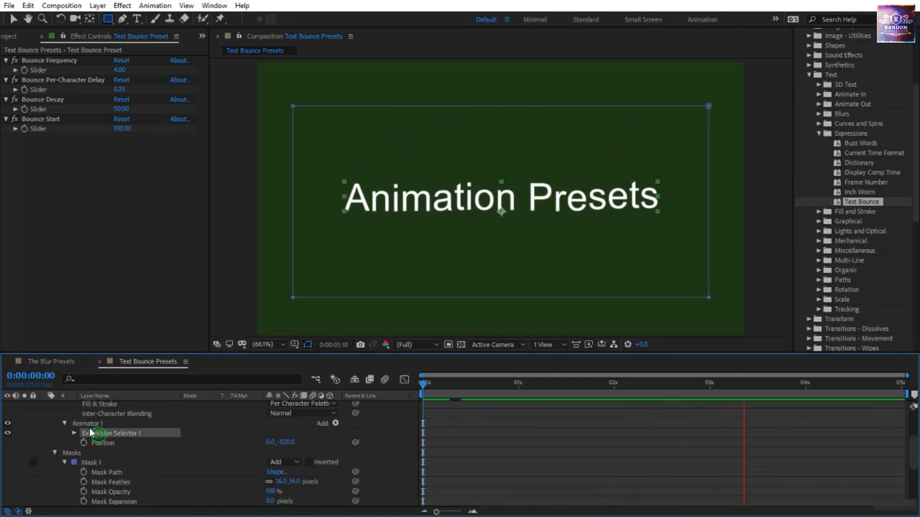
left_click(75, 432)
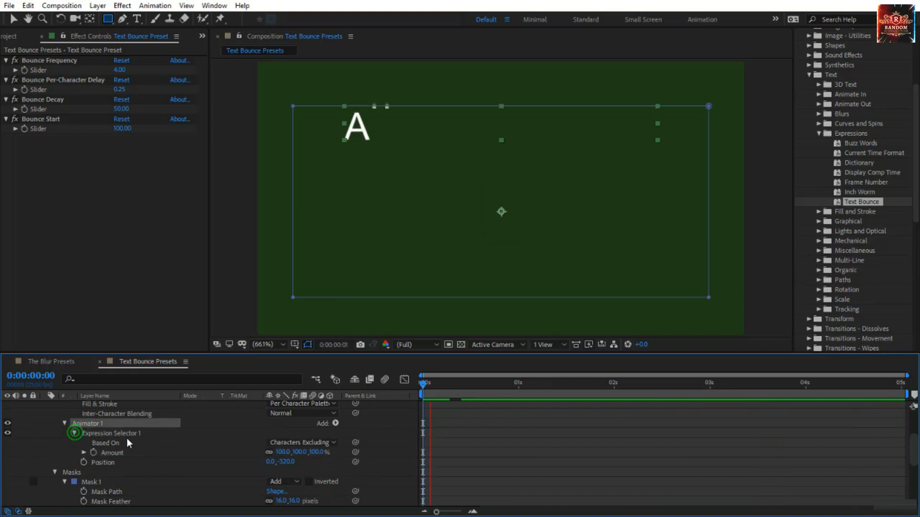
left_click(83, 453)
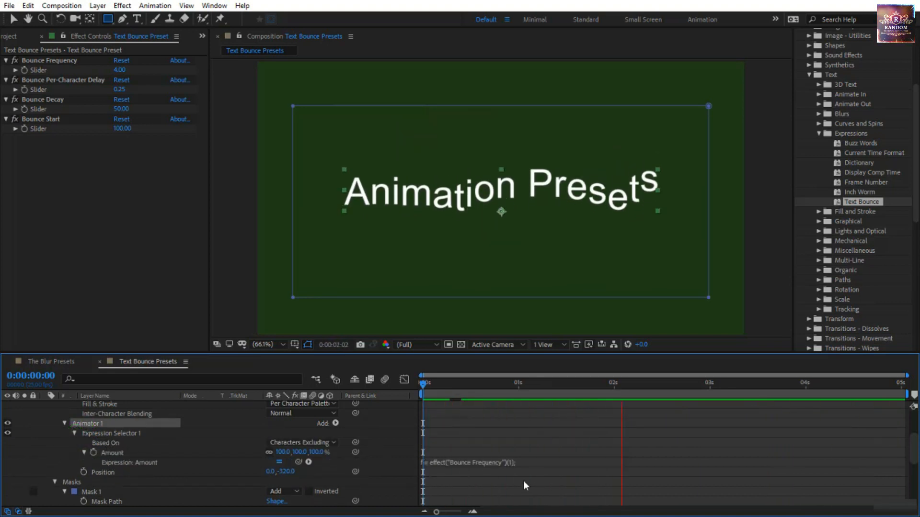
left_click(540, 463)
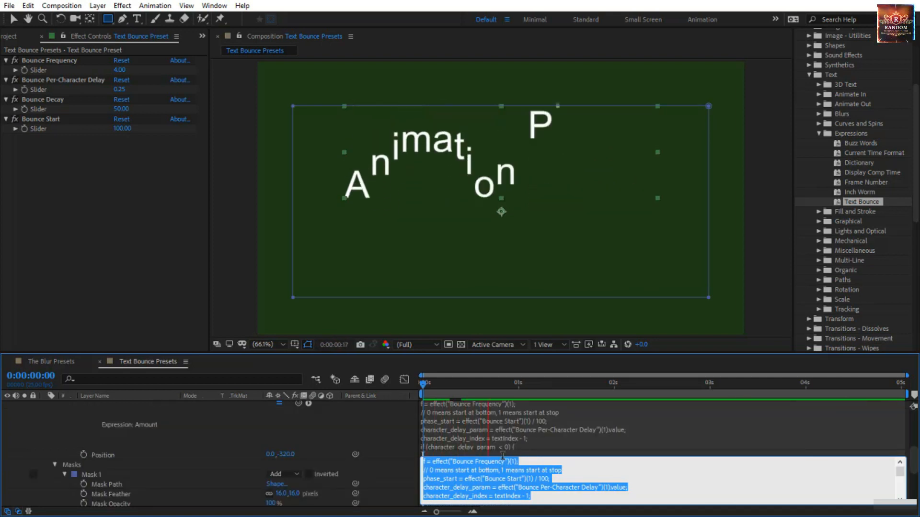
scroll(509, 429, "up", 3)
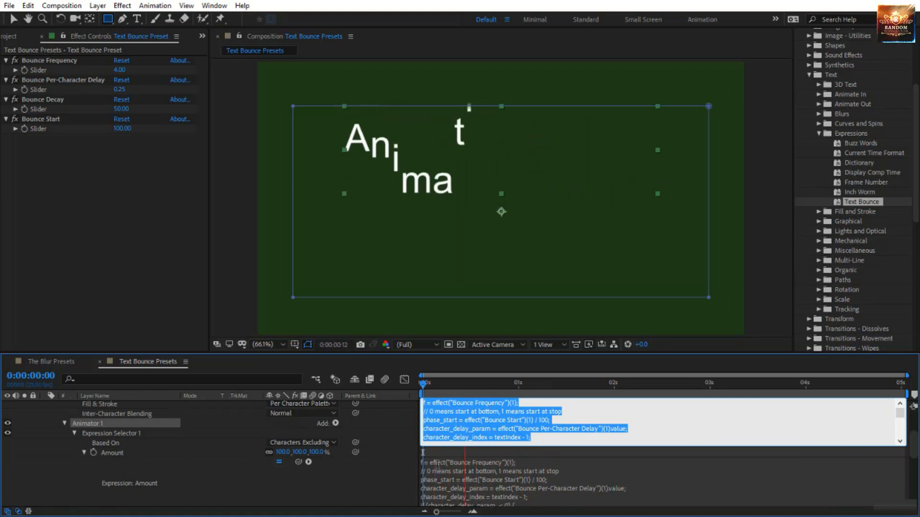
left_click(393, 484)
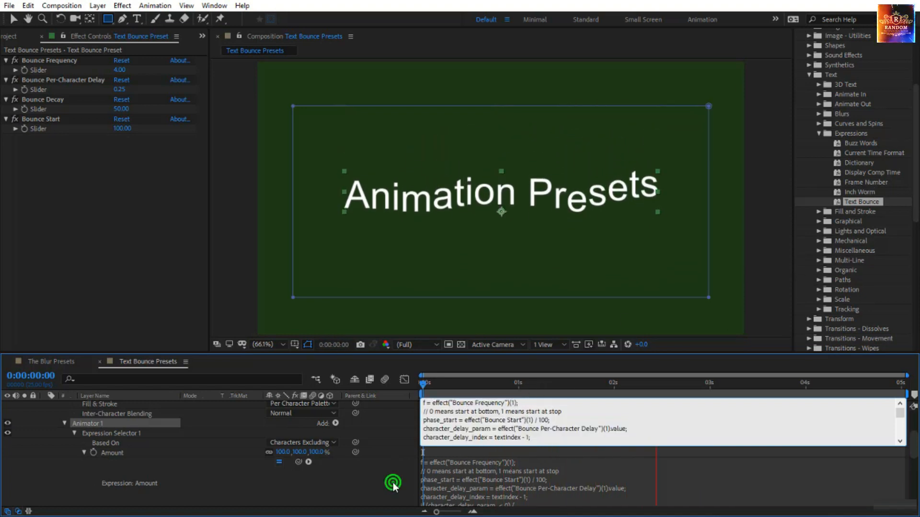
Reveal the bounce effects of the Text Bounce Preset layer in the timeline, select Bounce Frequency, and scrub the start of the animation.
scroll(468, 480, "down", 3)
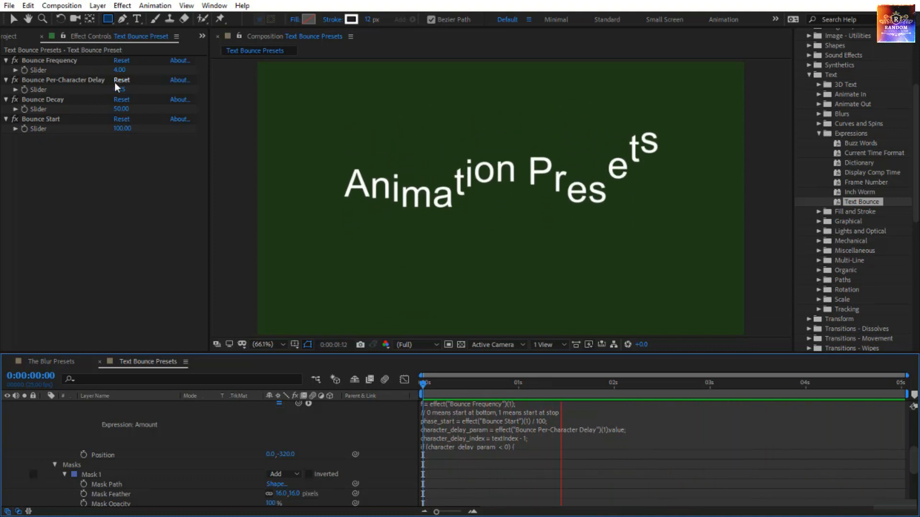
scroll(212, 438, "down", 4)
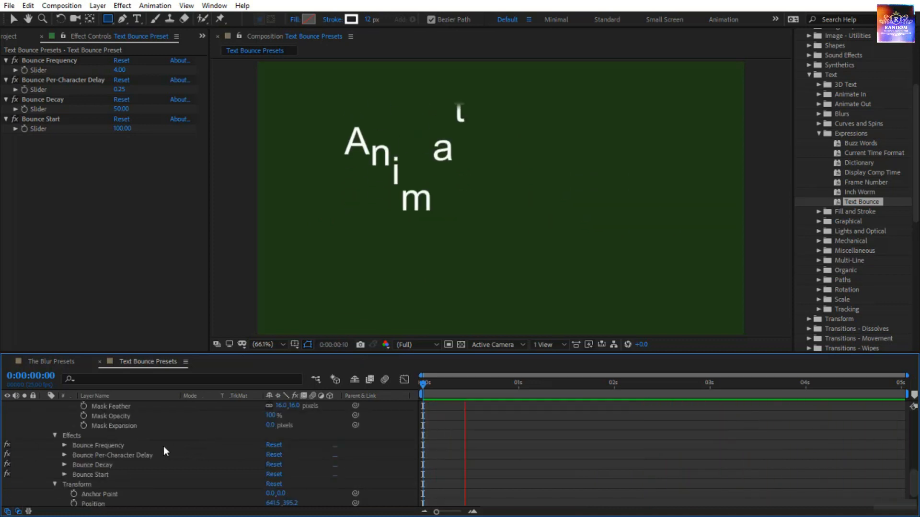
left_click(37, 61)
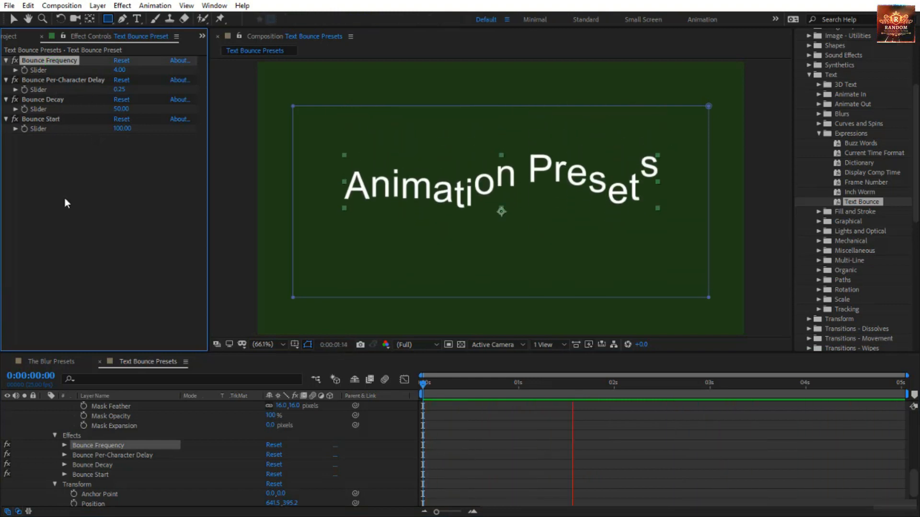
left_click(439, 390)
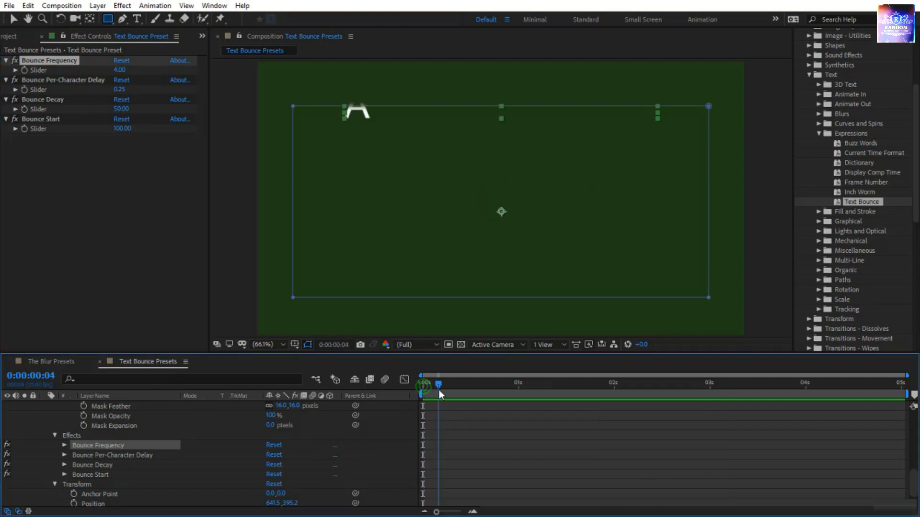
left_click_drag(439, 390, 466, 401)
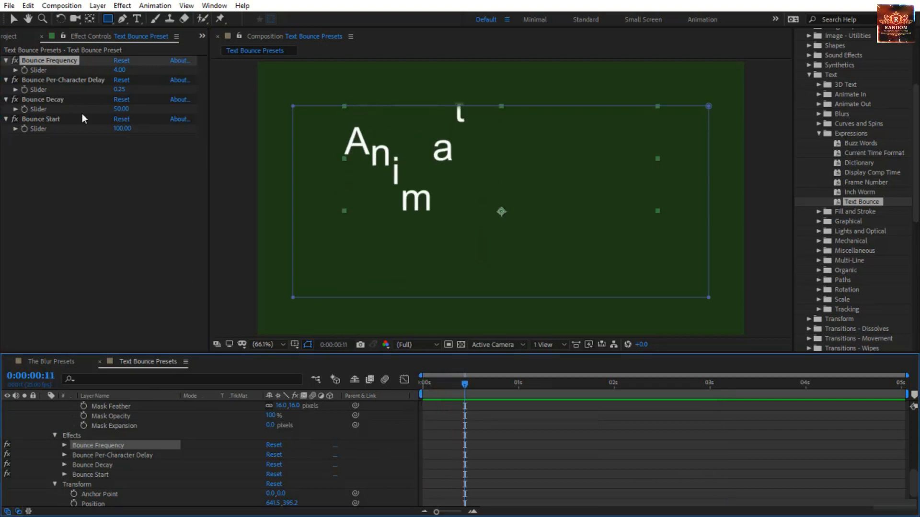
Set the Bounce Frequency slider to 1, preview the slower bounce through to the five-second mark, and return to the composition's start.
left_click(121, 70)
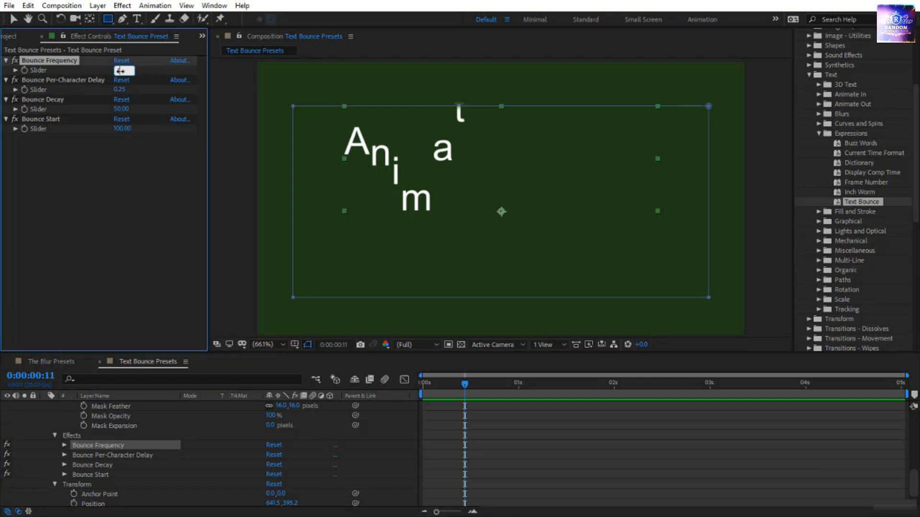
type("1")
key("Return")
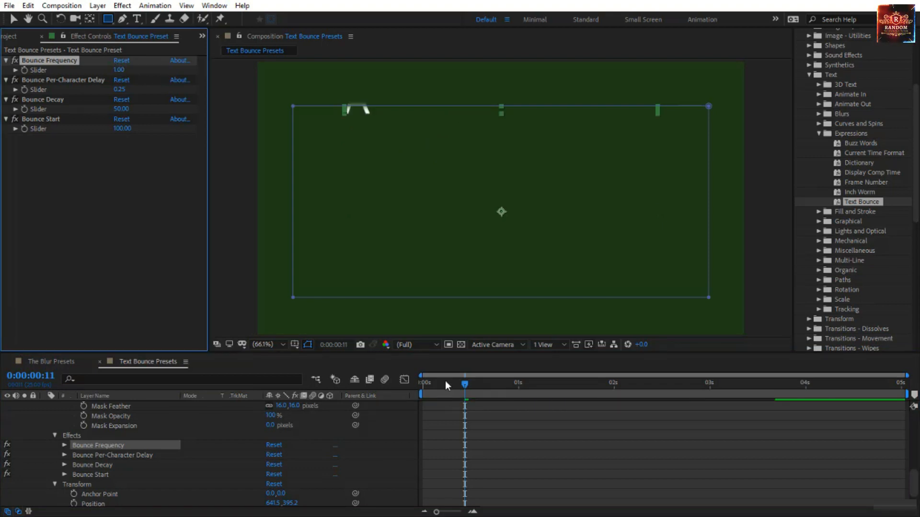
left_click_drag(445, 384, 407, 383)
key("space")
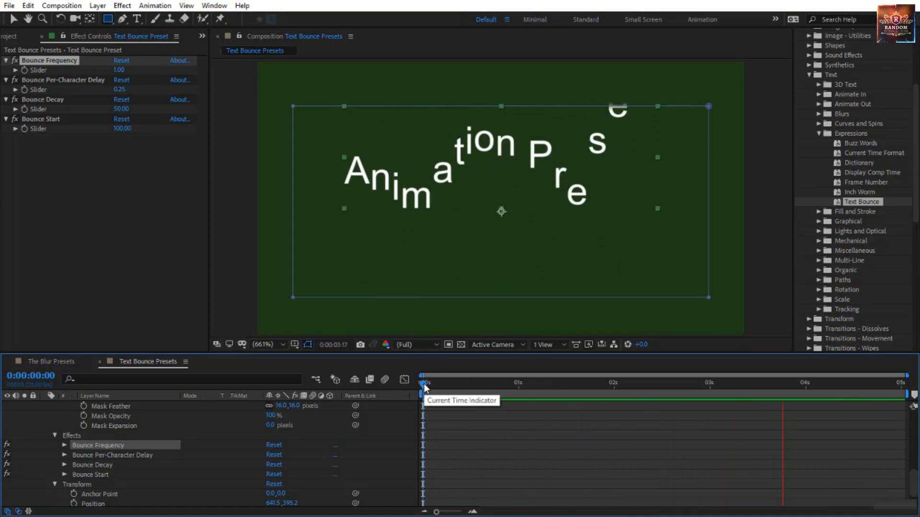
left_click_drag(424, 388, 900, 421)
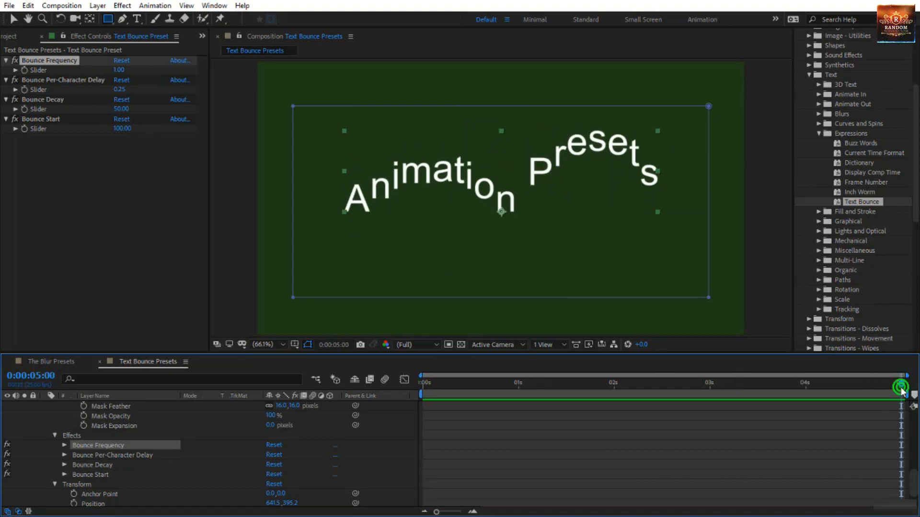
left_click_drag(901, 389, 275, 448)
Set the Bounce Frequency slider to 10, preview the faster bounce, and return to the start of the composition.
left_click(118, 70)
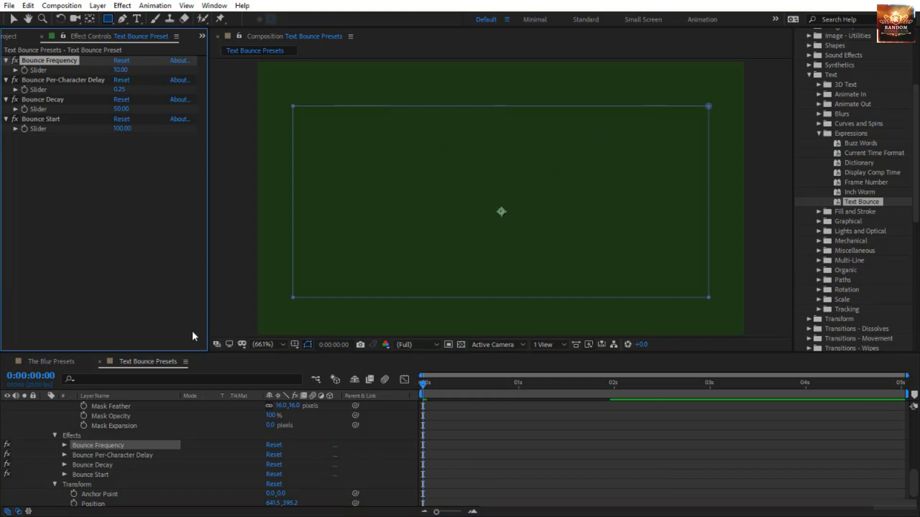
left_click(452, 425)
key("space")
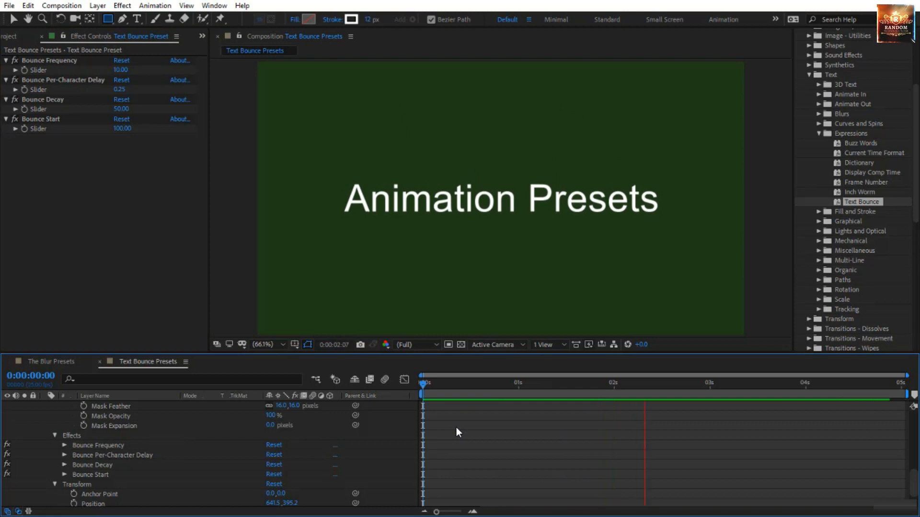
left_click_drag(423, 383, 278, 428)
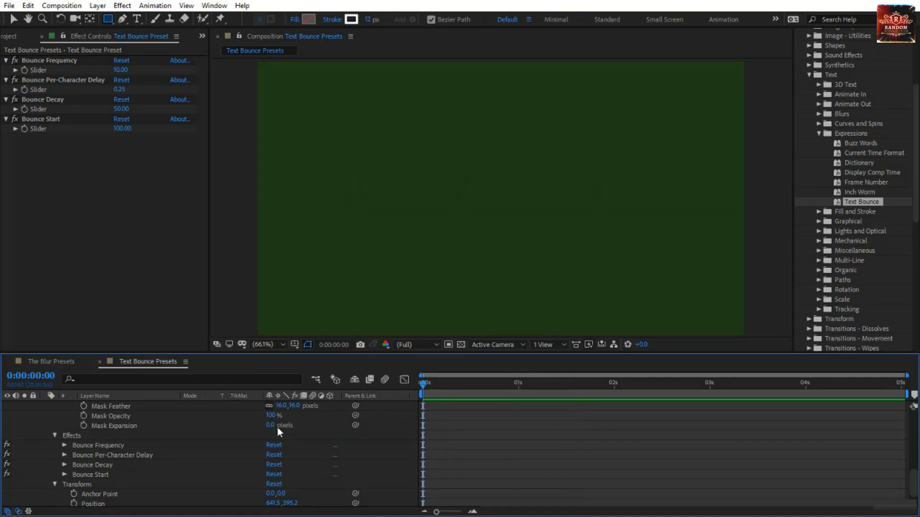
Set the Bounce Frequency slider to 5, preview the bounce, and scrub through the first second.
left_click(121, 70)
type("5")
key("Return")
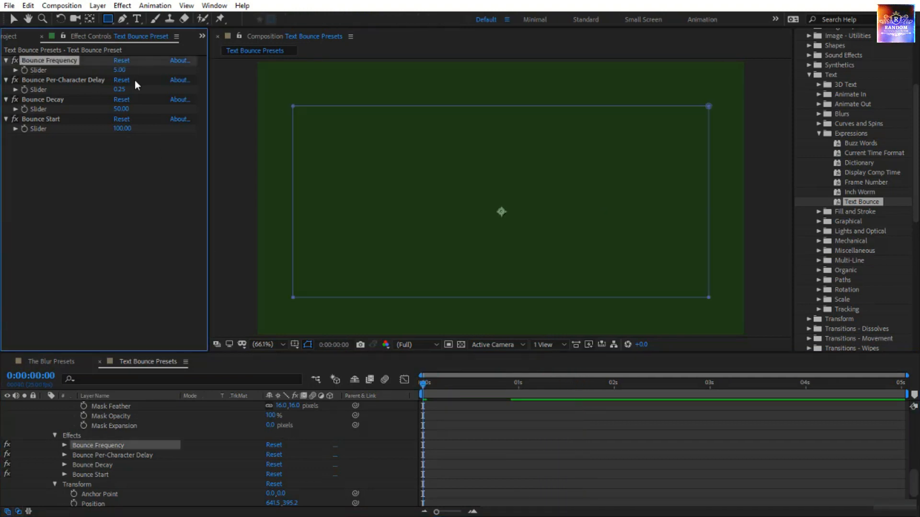
key("space")
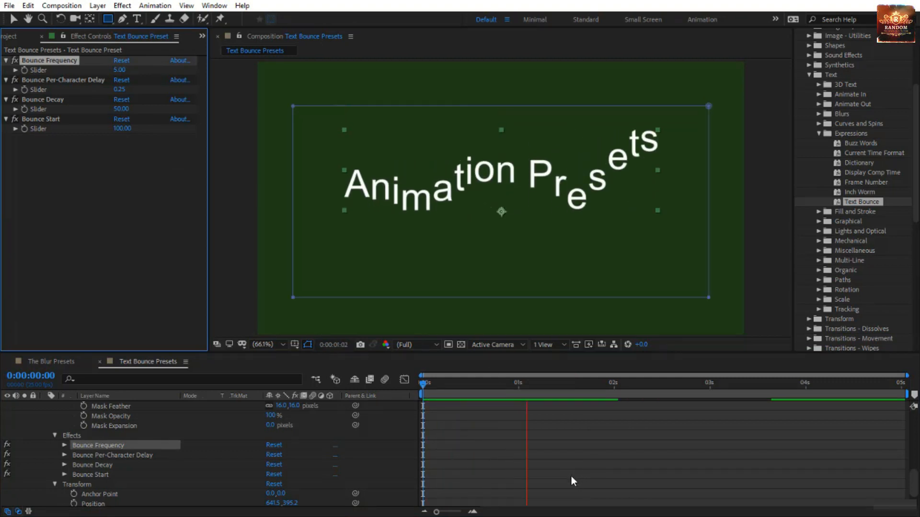
left_click(421, 385)
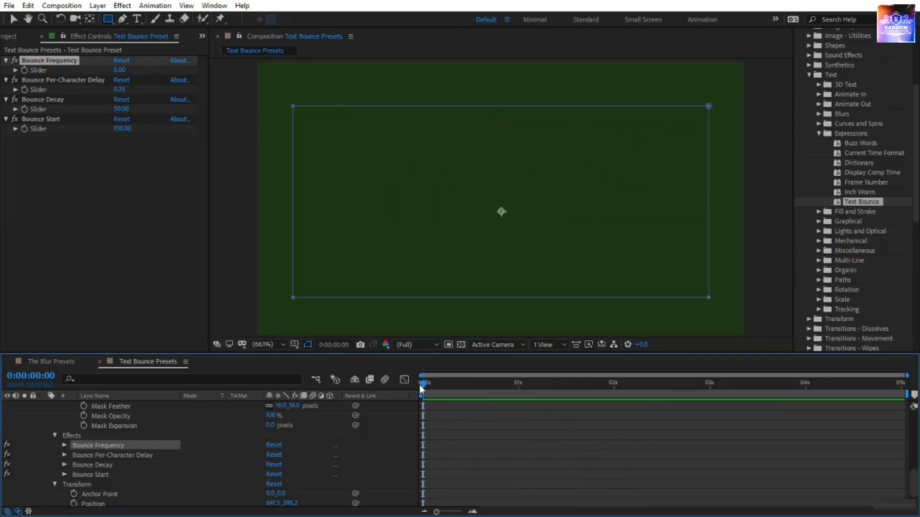
left_click_drag(423, 386, 521, 384)
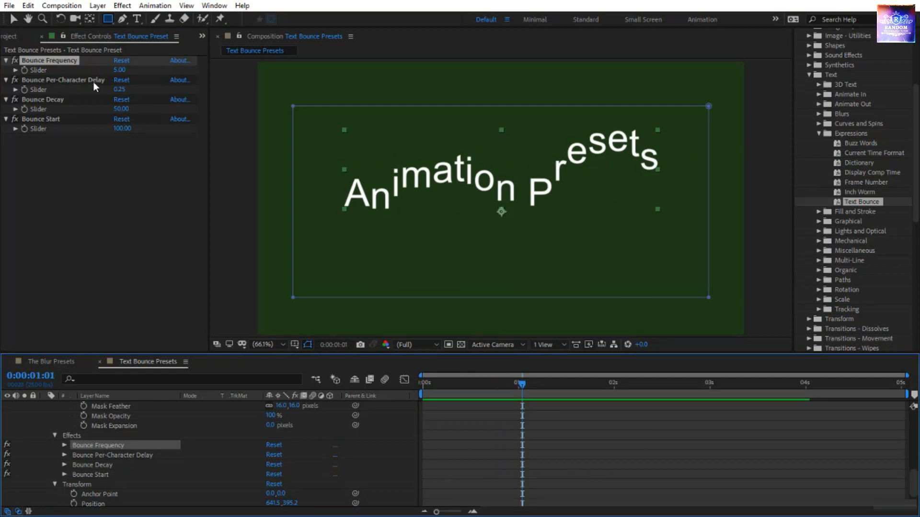
Set the Bounce Per-Character Delay slider to 1, preview the bounce from the beginning, and return to the start of the composition.
left_click(118, 89)
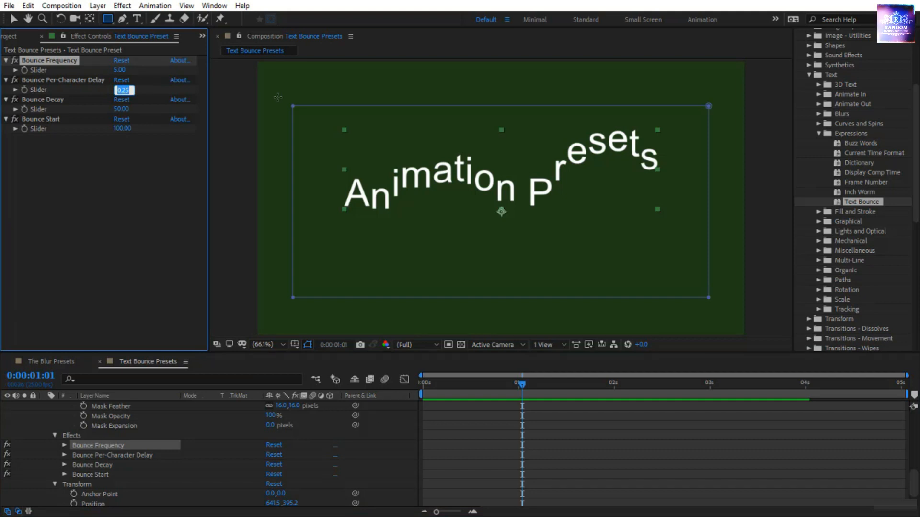
type("1")
key("Return")
left_click(422, 387)
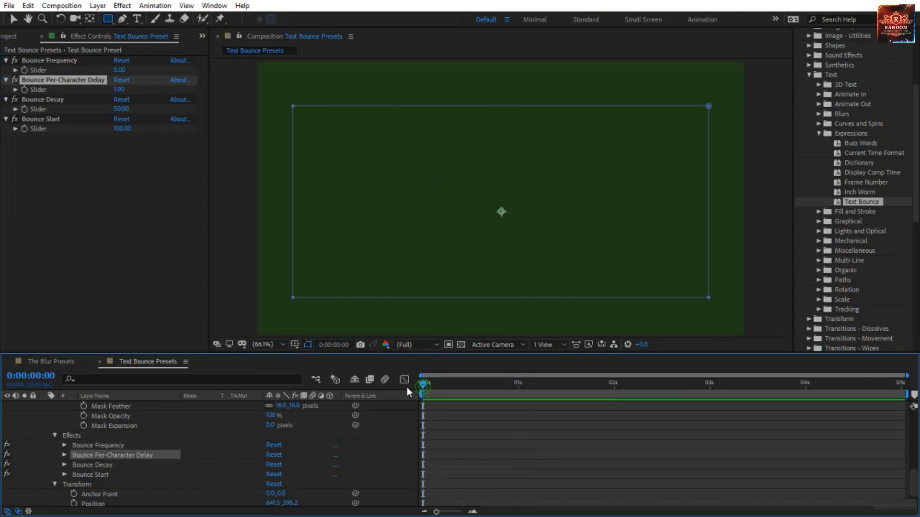
key("space")
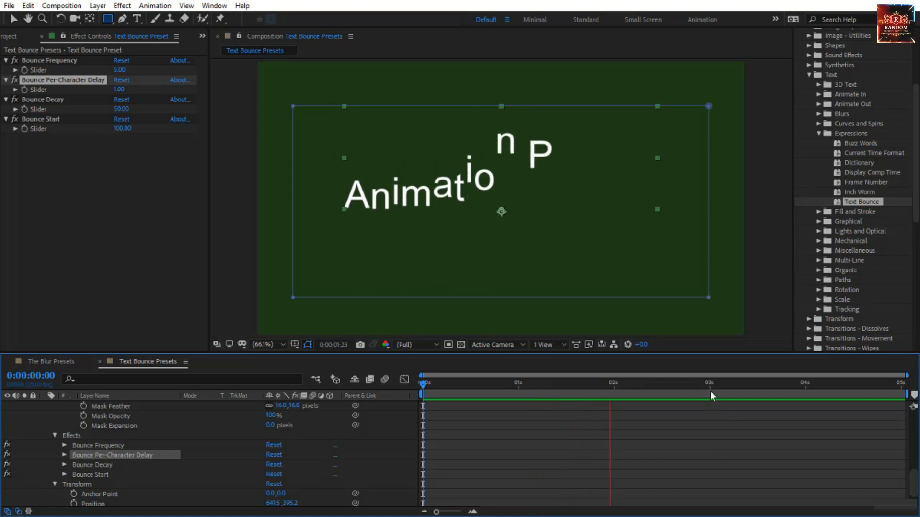
left_click_drag(710, 390, 690, 411)
key("Home")
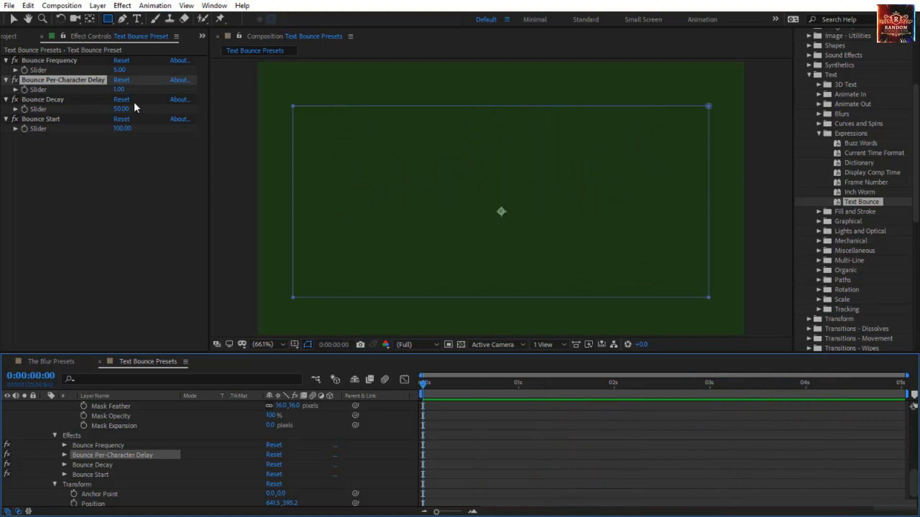
Set the Bounce Per-Character Delay slider to 0.1, preview the bounce, and scrub through nearly two seconds.
left_click(119, 89)
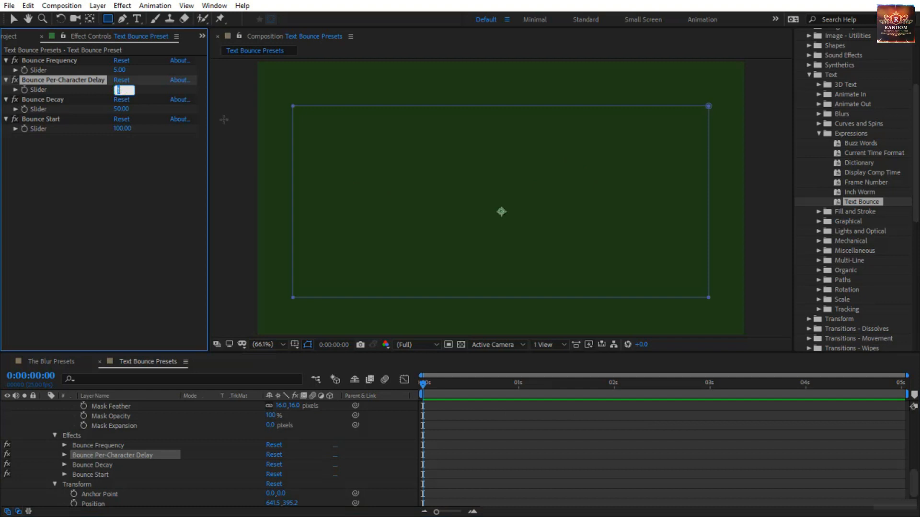
type(".1")
key("Return")
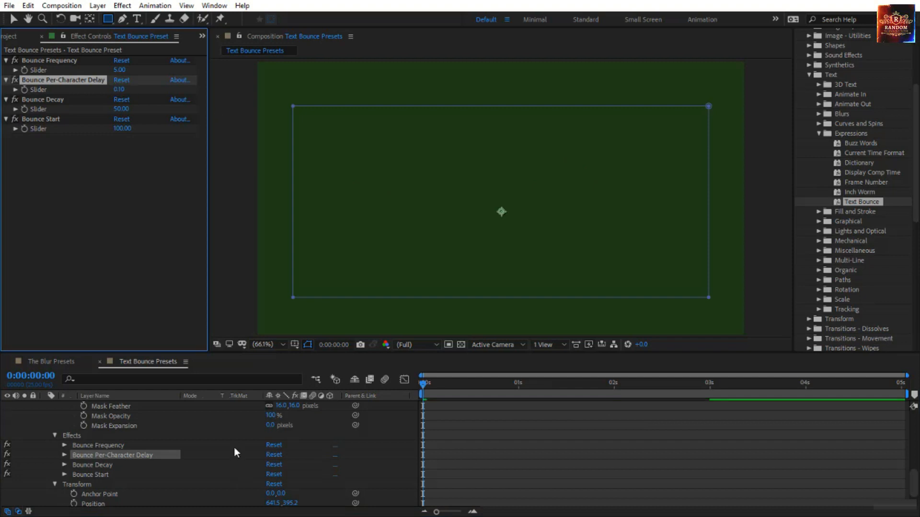
key("space")
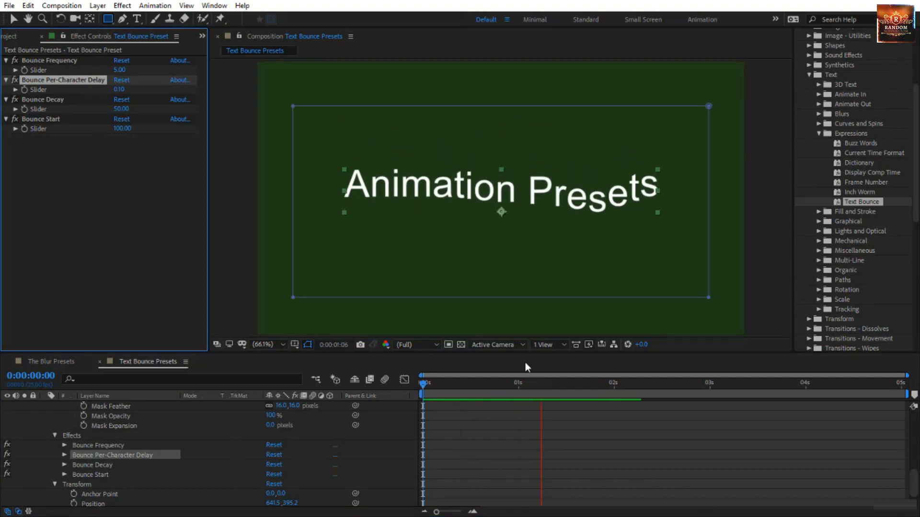
left_click_drag(424, 383, 602, 402)
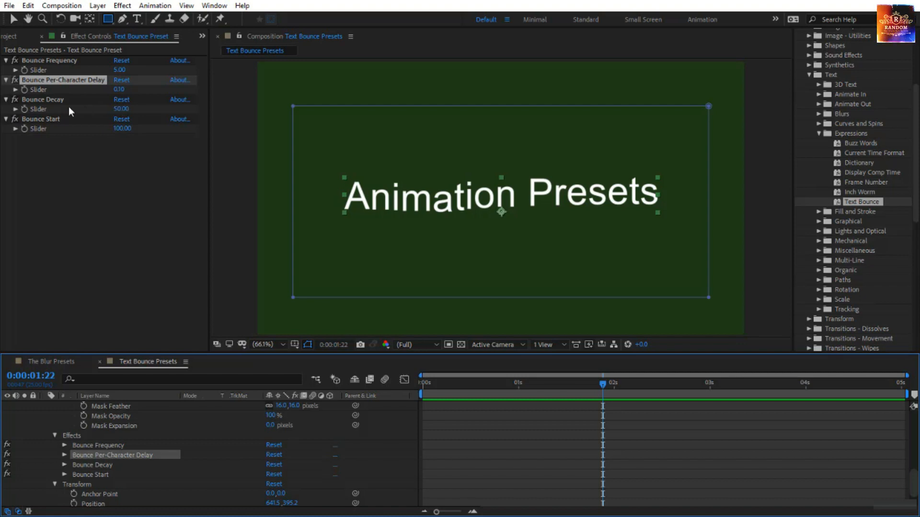
Set the Bounce Decay slider to 25 and preview the bounce from the start of the composition.
left_click(122, 109)
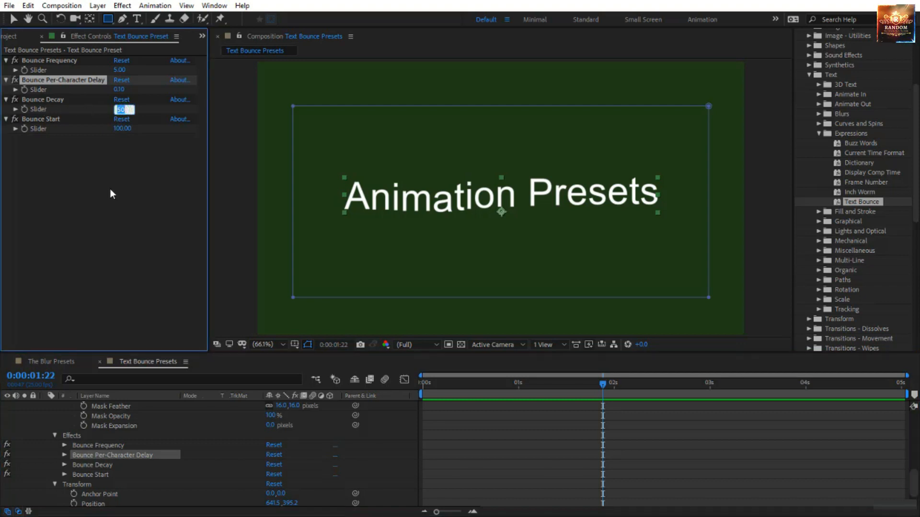
type("25")
key("Return")
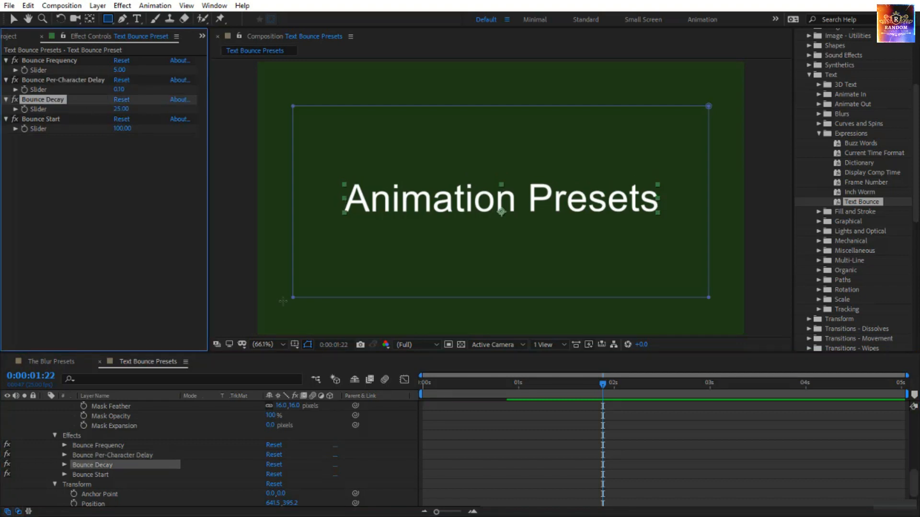
left_click_drag(504, 384, 383, 400)
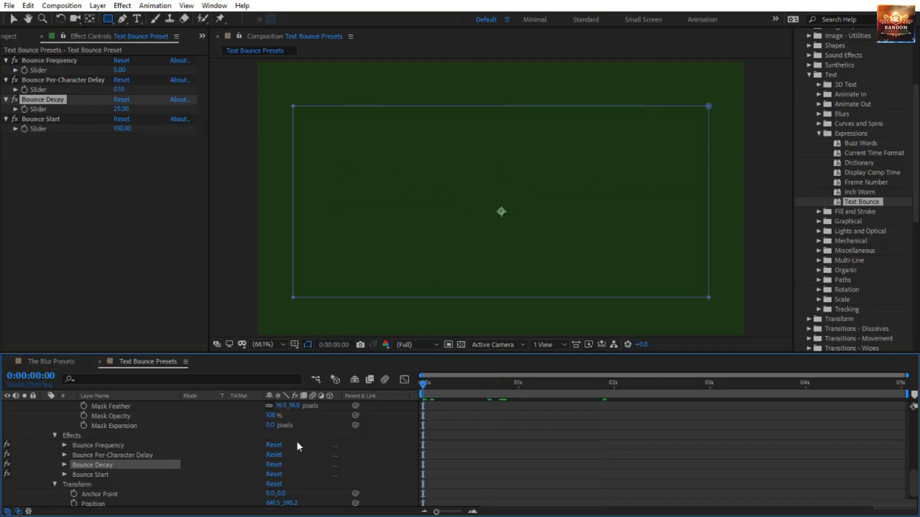
key("space")
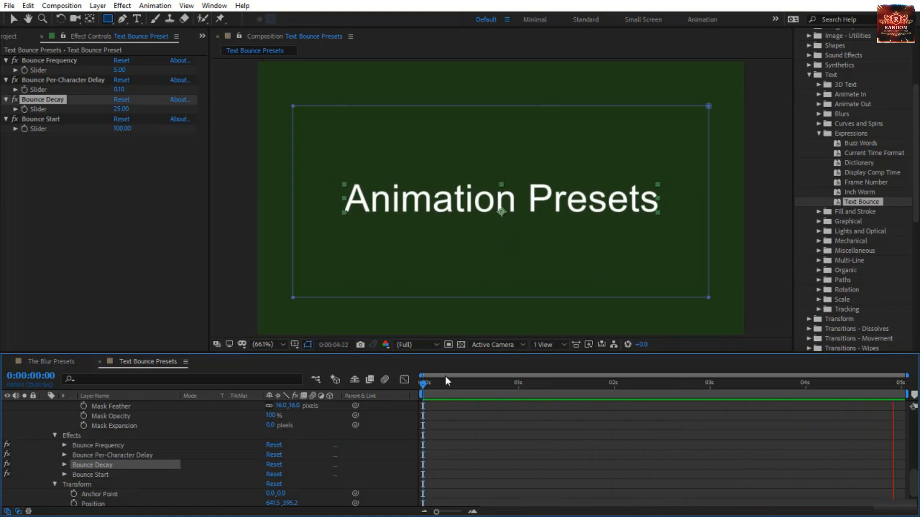
left_click(423, 384)
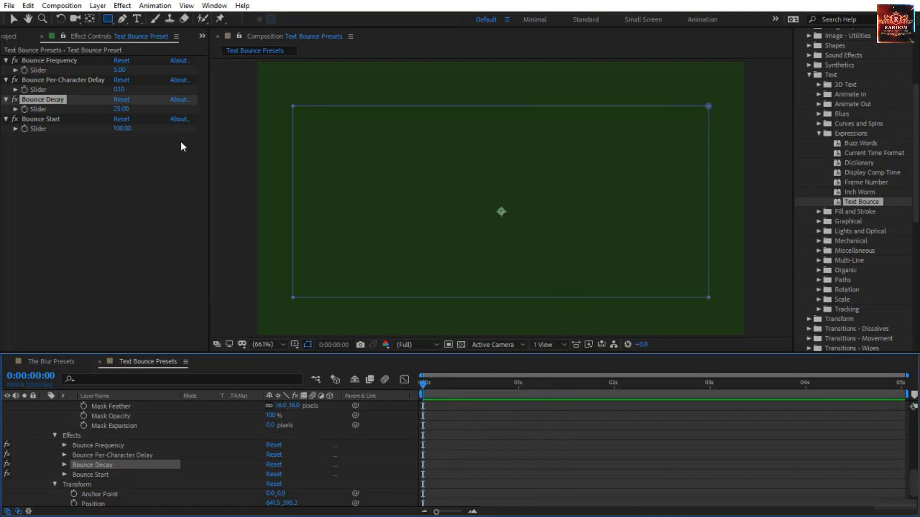
Delete the mask from the Text Bounce Preset layer.
scroll(97, 446, "down", 1)
scroll(90, 461, "up", 3)
scroll(90, 461, "down", 1)
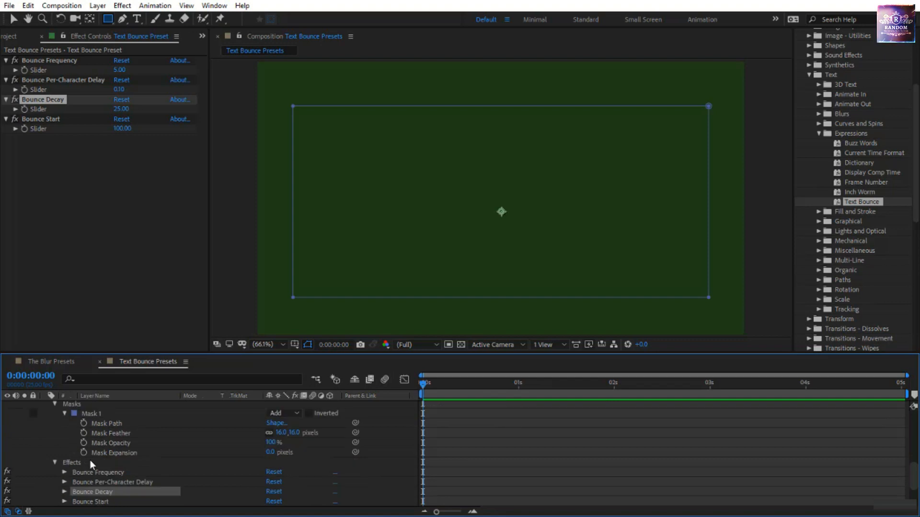
scroll(86, 463, "up", 2)
left_click(78, 466)
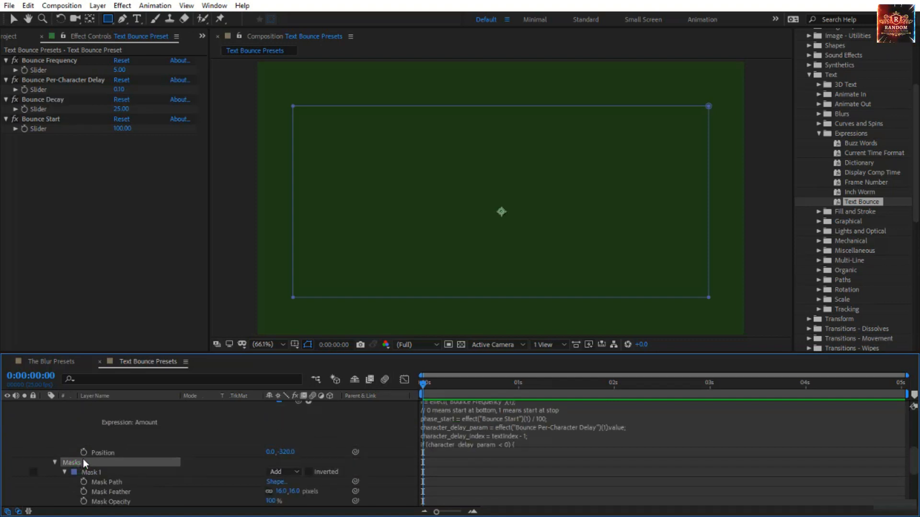
key("Delete")
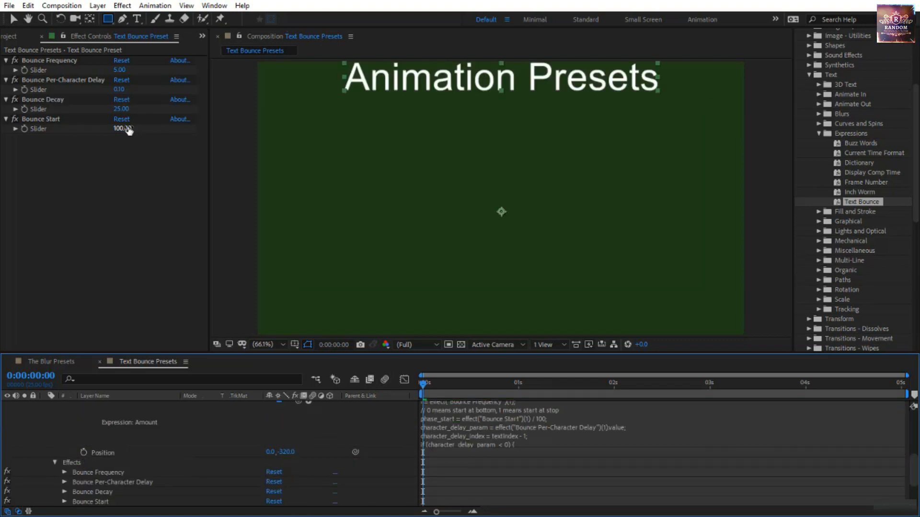
Raise the Bounce Start slider to 179 and preview the bounce from the text's new starting height.
left_click(128, 129)
left_click_drag(128, 129, 176, 139)
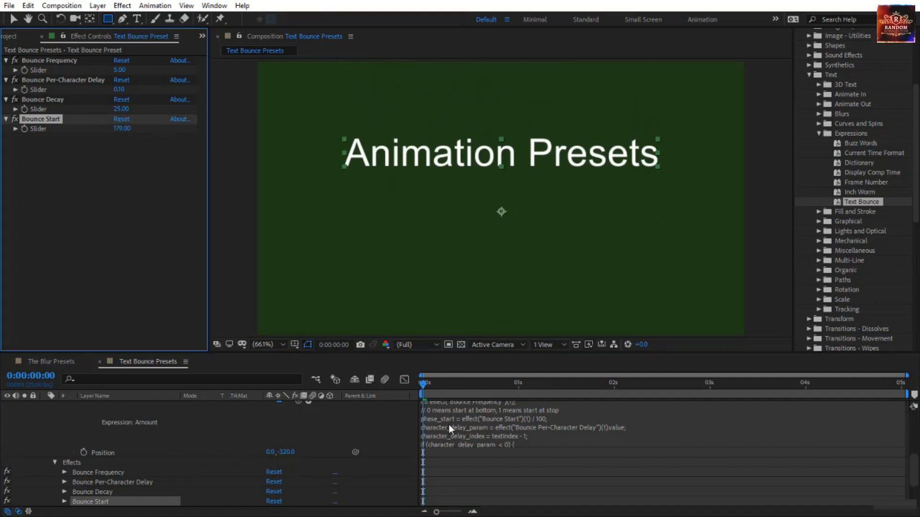
key("space")
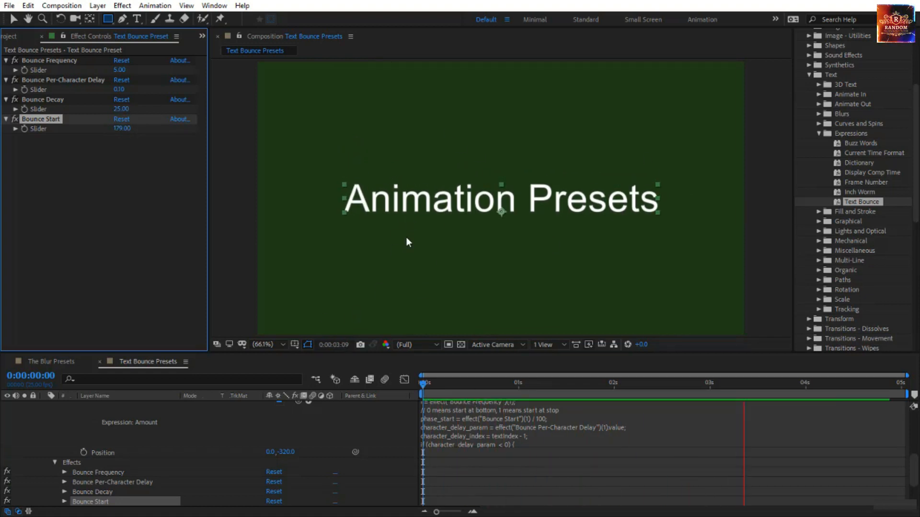
Lower the Bounce Start slider to 38 and preview the bounce from the start of the composition.
left_click_drag(130, 124, 105, 128)
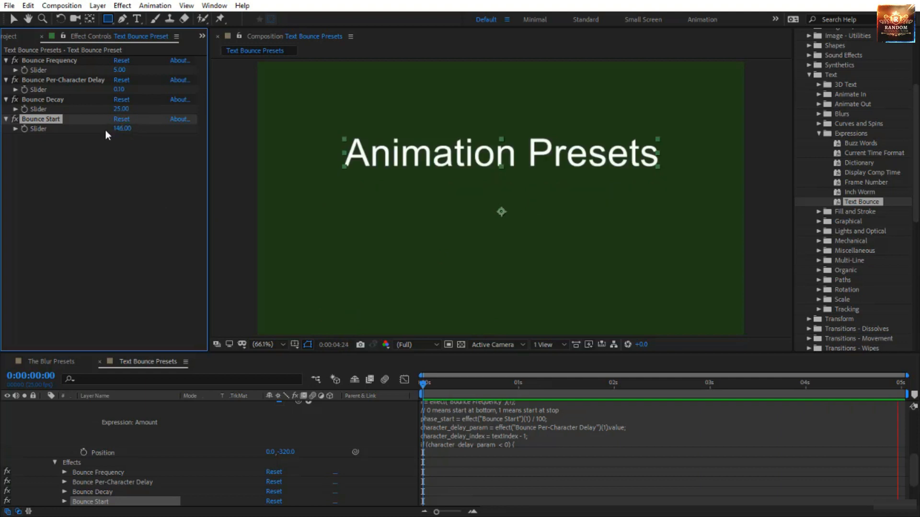
left_click(122, 128)
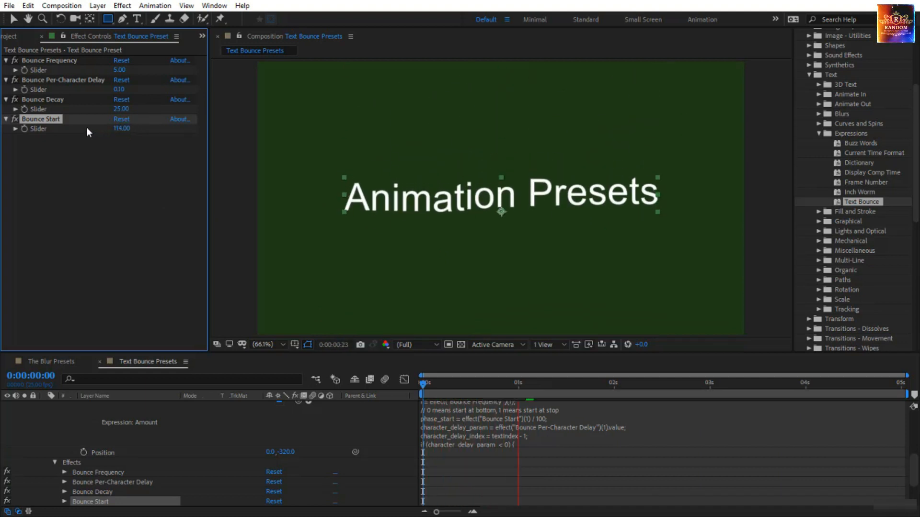
type("38")
key("Return")
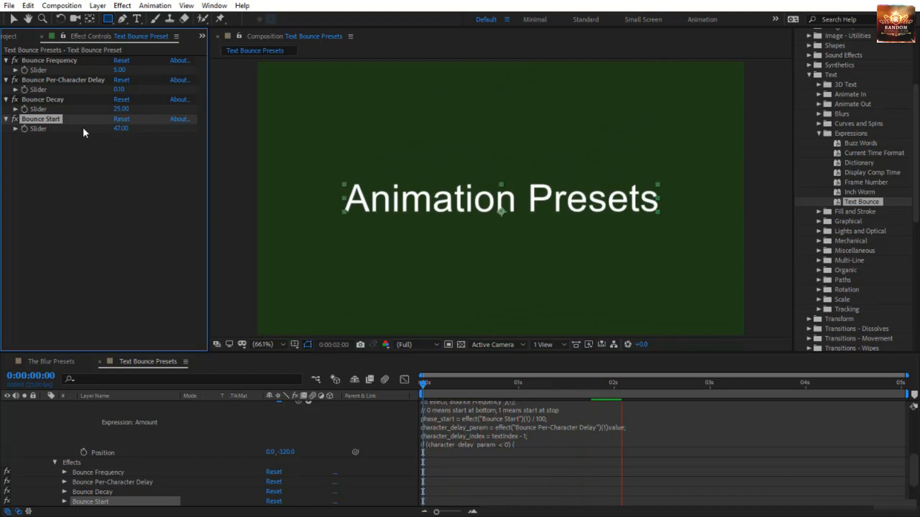
left_click(373, 401)
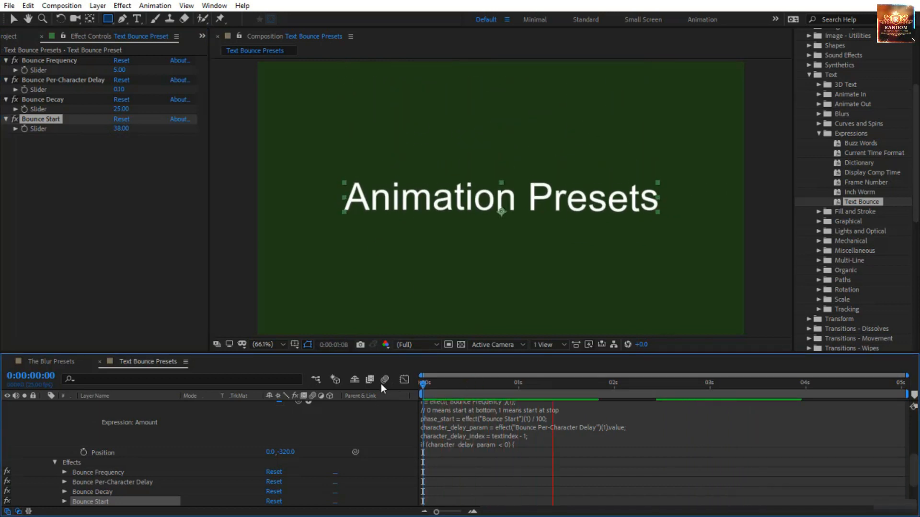
left_click_drag(424, 387, 364, 397)
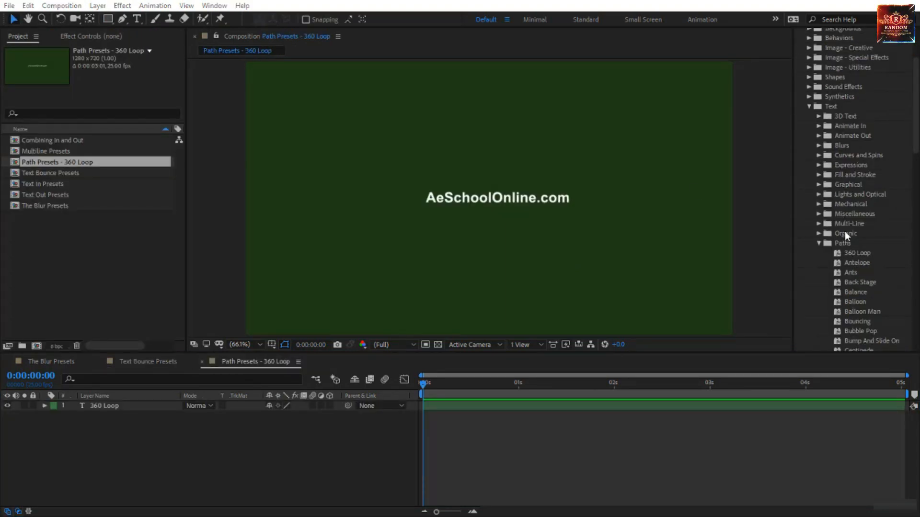
Apply the 360 Loop preset from the text Paths presets to the AeSchoolOnline.com text at the start of the composition.
scroll(842, 243, "down", 5)
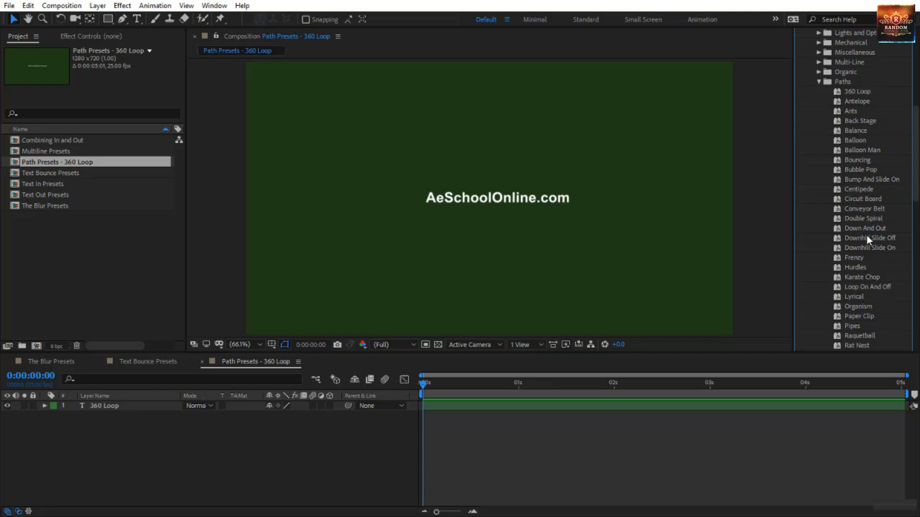
scroll(857, 233, "up", 1)
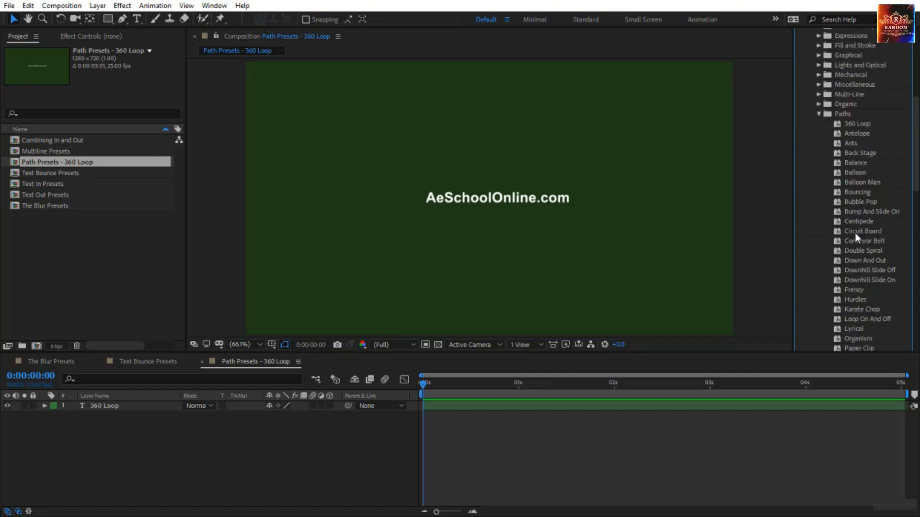
left_click(860, 126)
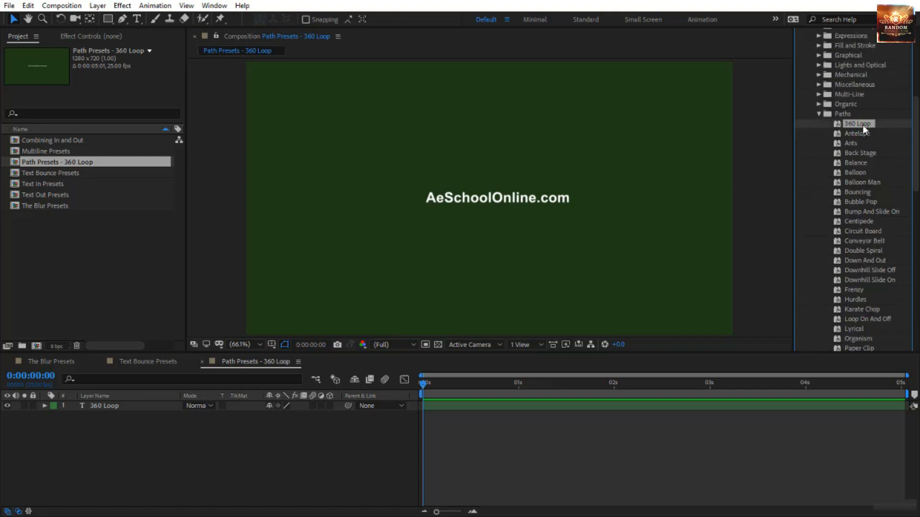
mouse_move(424, 386)
left_mouse_down()
mouse_move(550, 400)
mouse_move(422, 399)
left_mouse_up()
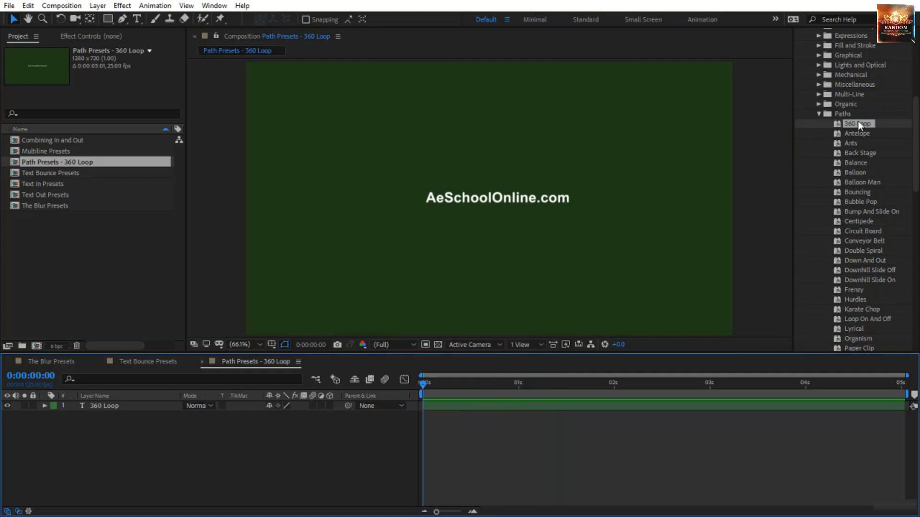
left_click_drag(858, 123, 533, 203)
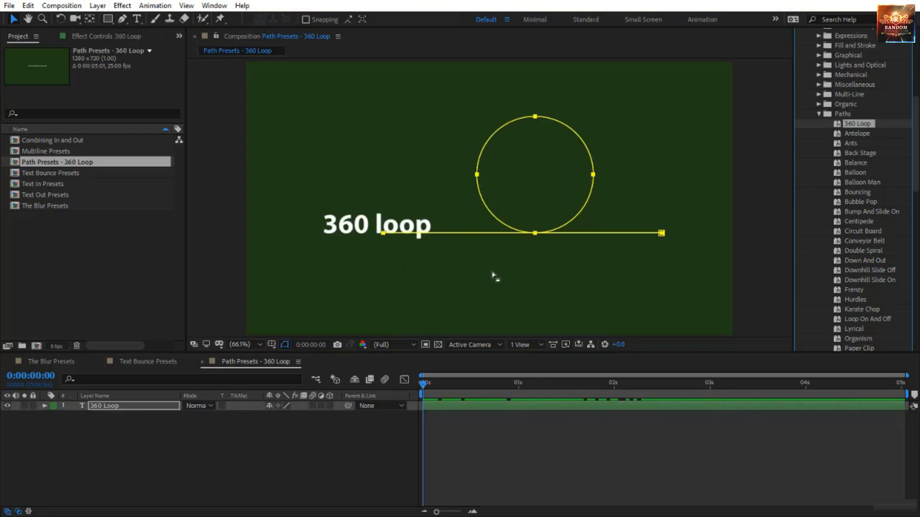
Replace the preset's "360 loop" text with AeSchoolOnline.com.
left_click(371, 224)
double_click(370, 227)
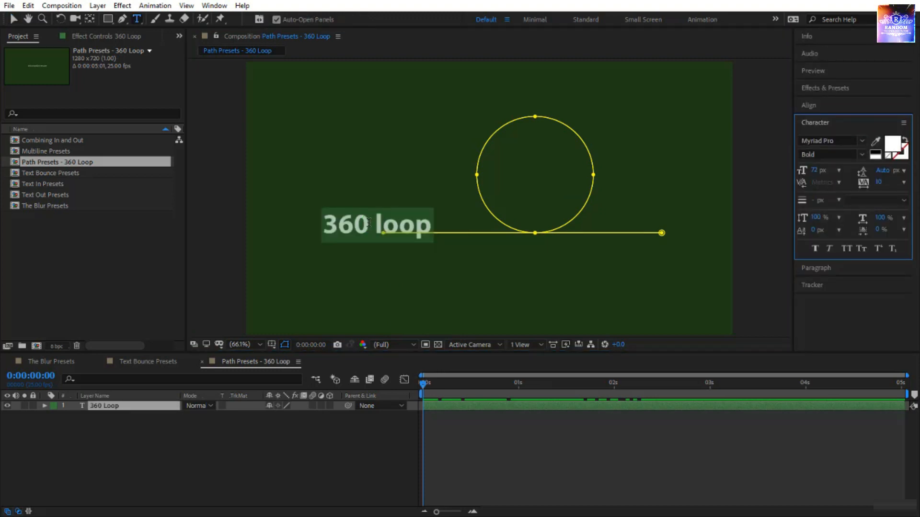
key("ctrl+v")
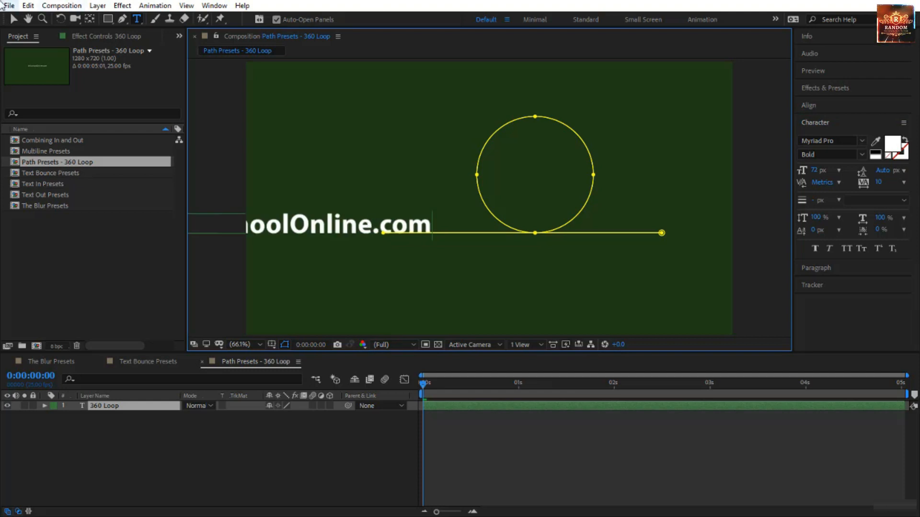
left_click(13, 19)
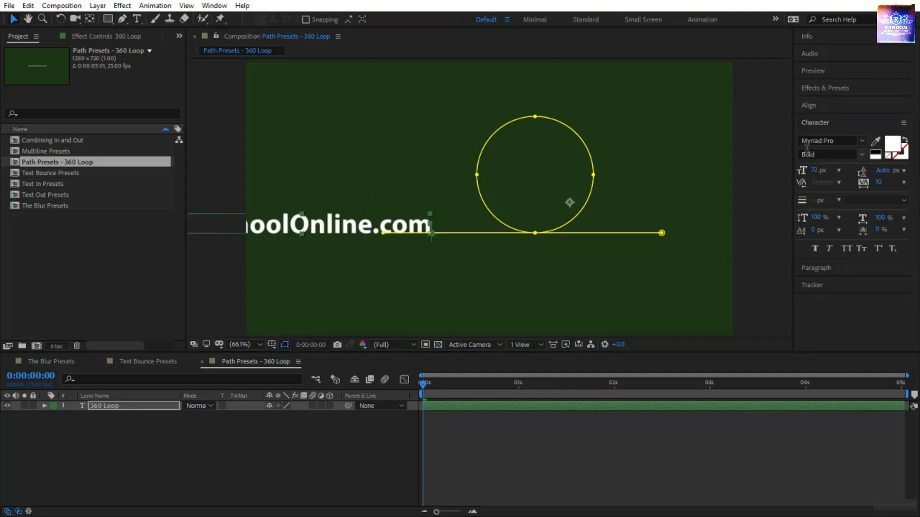
Reduce the font size of the AeSchoolOnline.com text to 32 px.
left_click(812, 175)
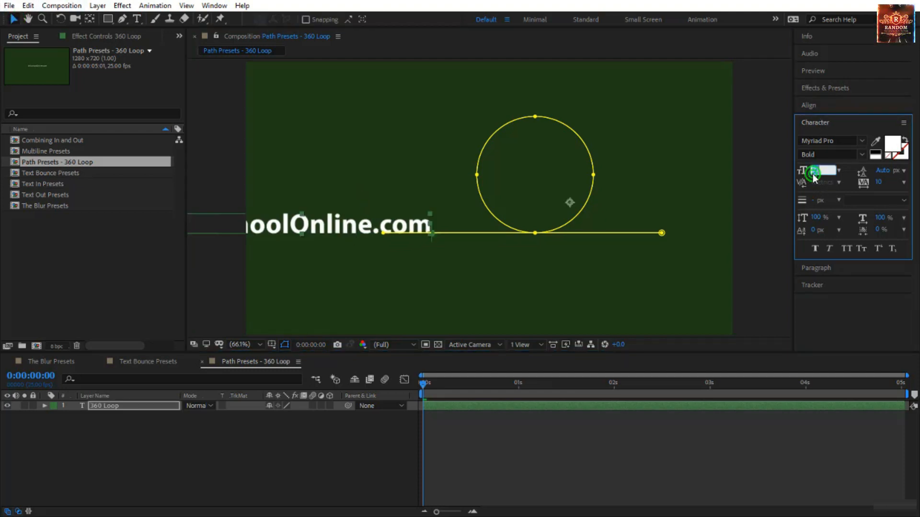
left_click_drag(810, 177, 785, 173)
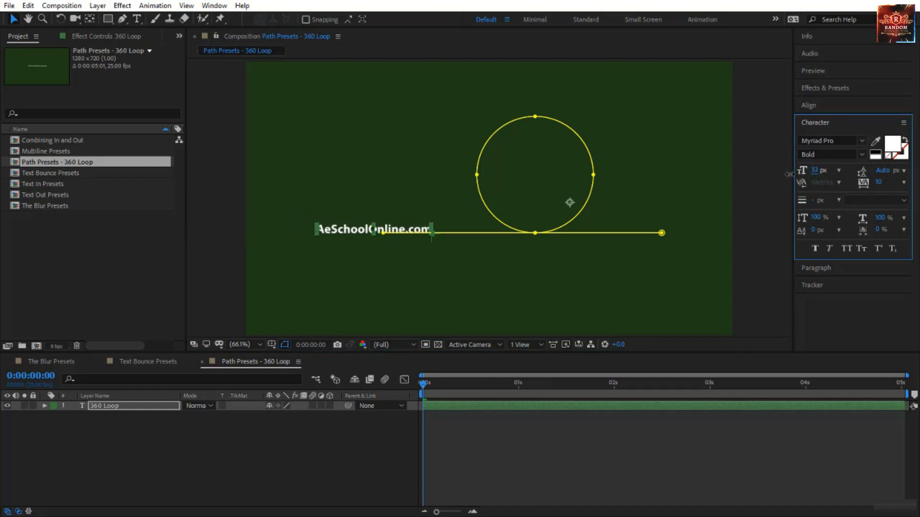
left_click(599, 423)
left_click(390, 230)
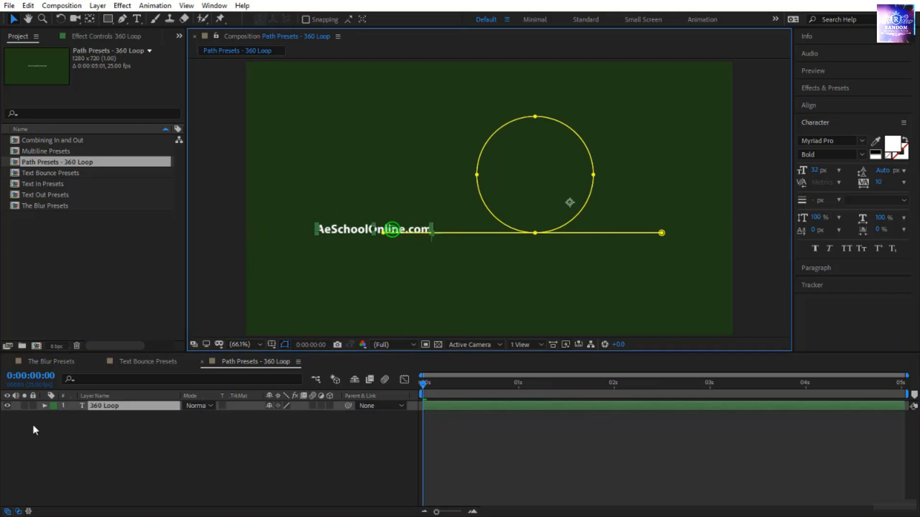
Examine the 360 Loop layer's Path Options, keyframes and Loop Path mask, and preview the text travelling along the path.
left_click(44, 406)
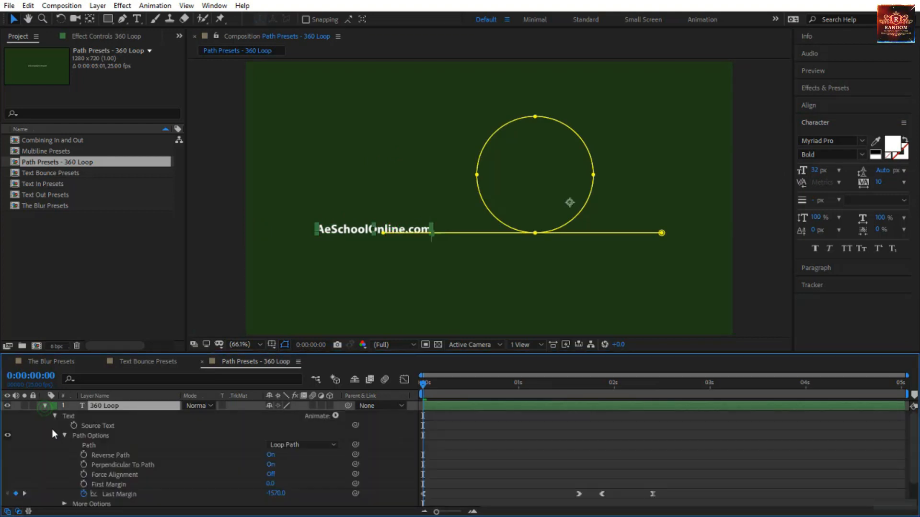
left_click(91, 437)
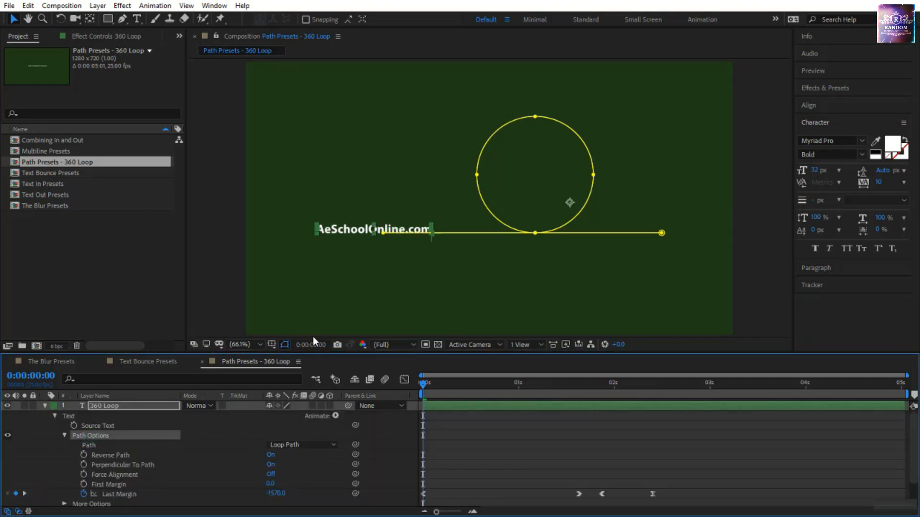
scroll(312, 427, "down", 2)
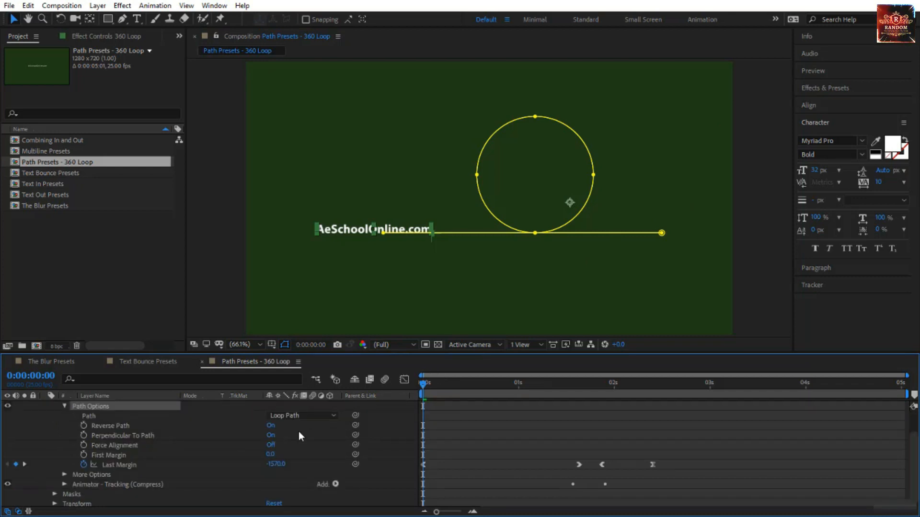
scroll(272, 424, "down", 1)
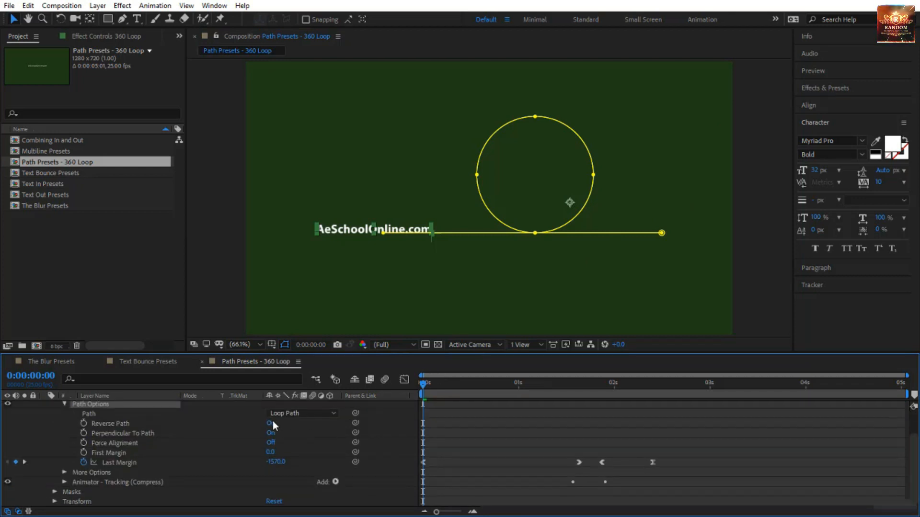
left_click(55, 492)
scroll(129, 491, "down", 1)
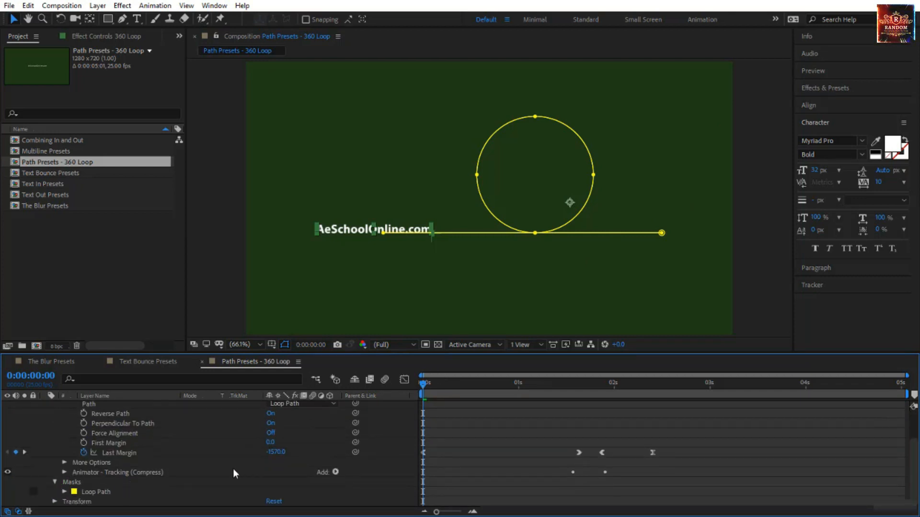
scroll(161, 472, "up", 3)
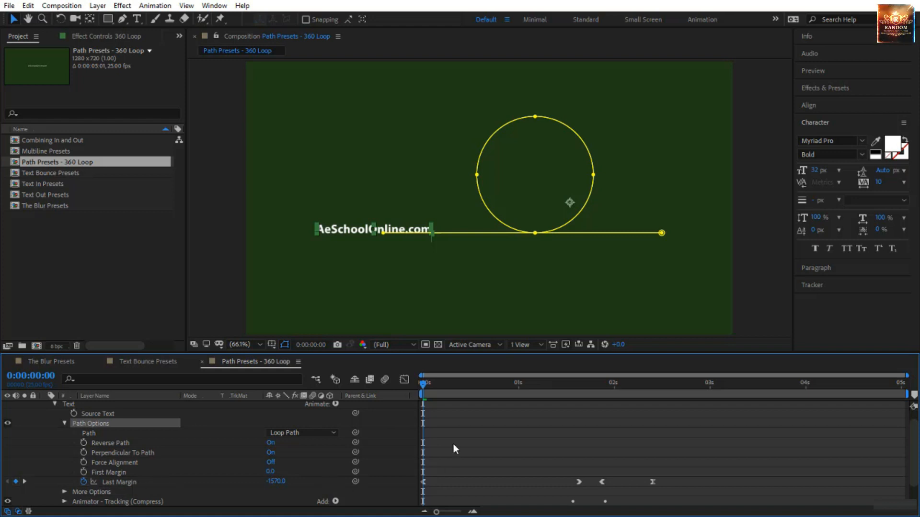
key("space")
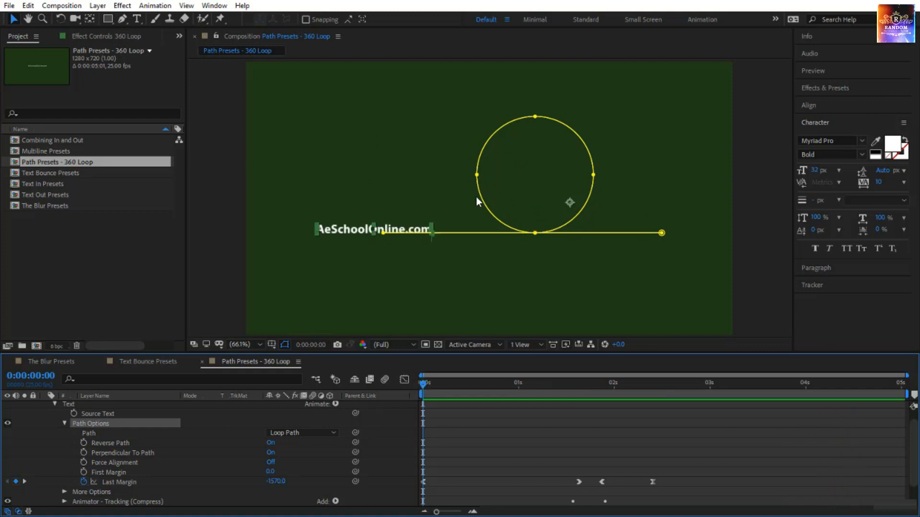
Move the whole loop path left and slightly down so its circle is centred horizontally in the frame.
left_click_drag(525, 201, 476, 211)
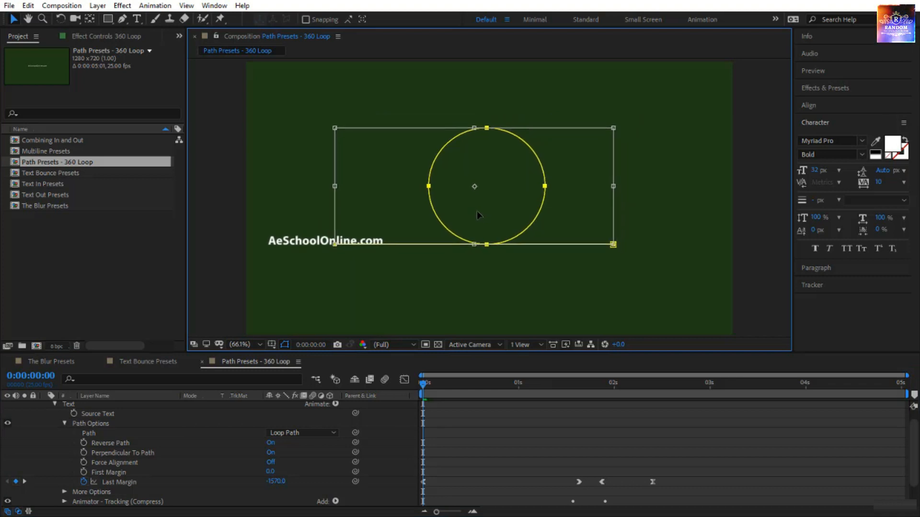
left_click(486, 292)
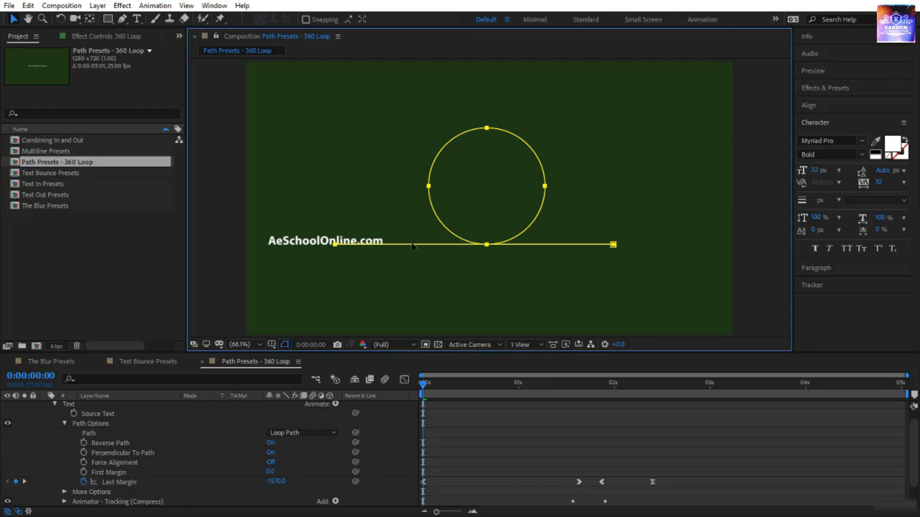
left_click(314, 245)
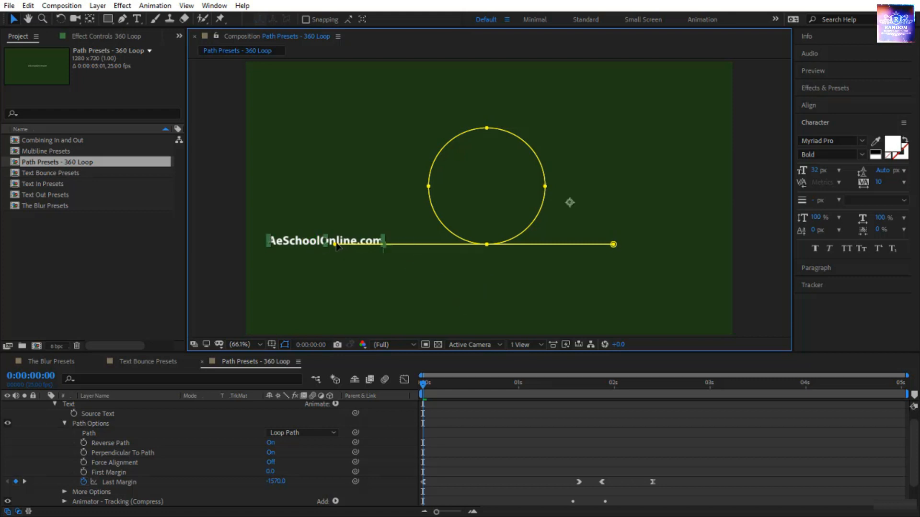
Extend the loop path's straight ends to the frame's left and right edges and preview the animation.
left_click_drag(335, 245, 255, 248)
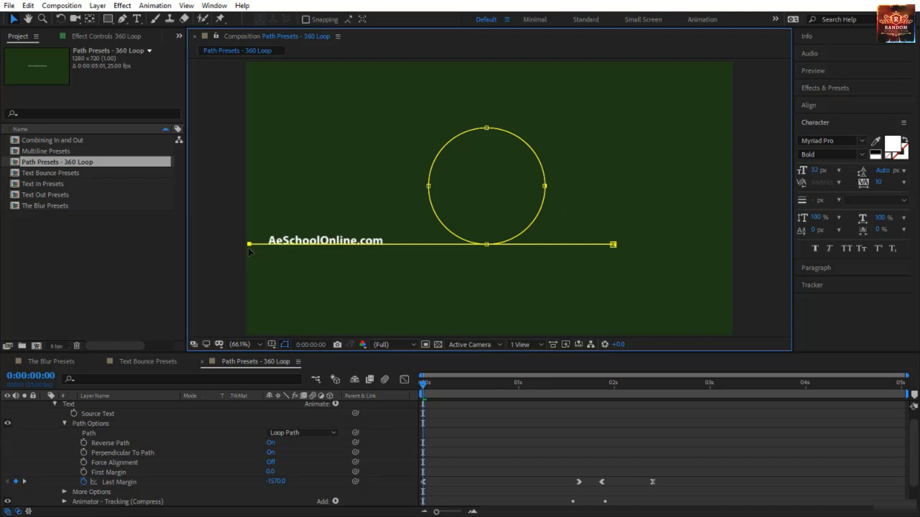
left_click_drag(615, 246, 728, 247)
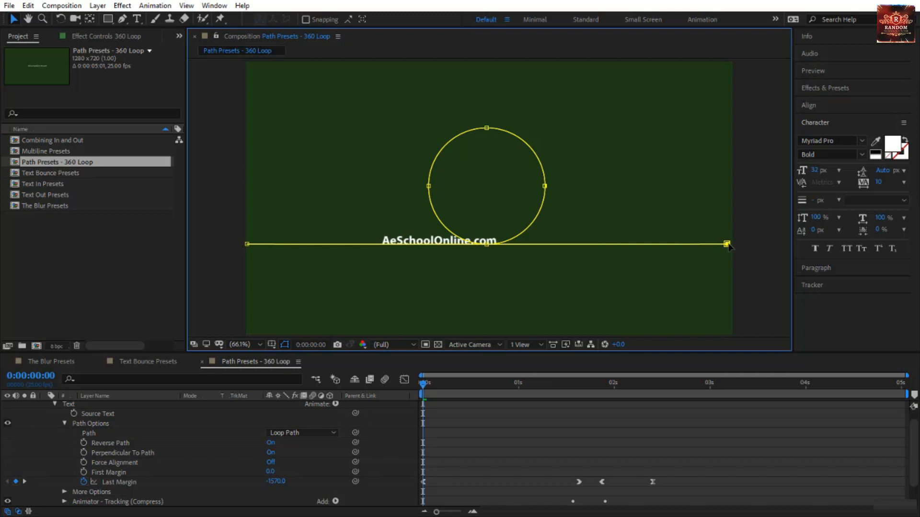
key("space")
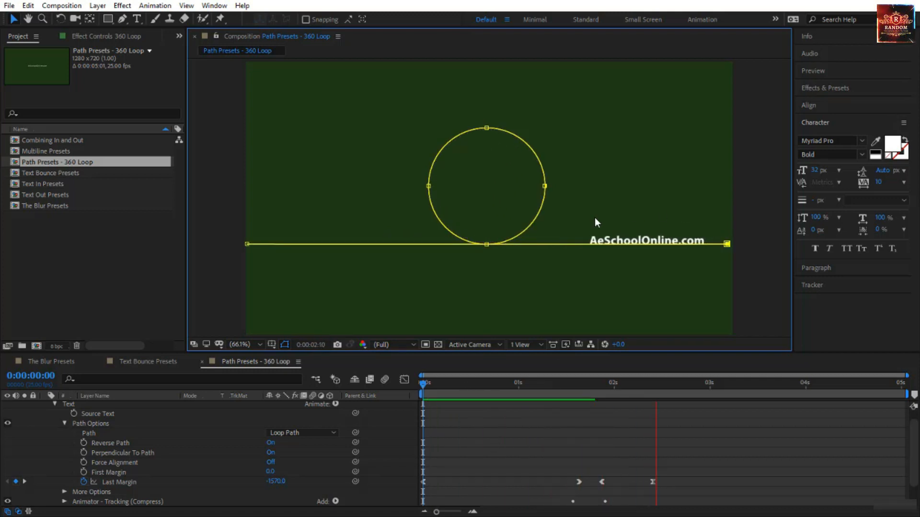
key("space")
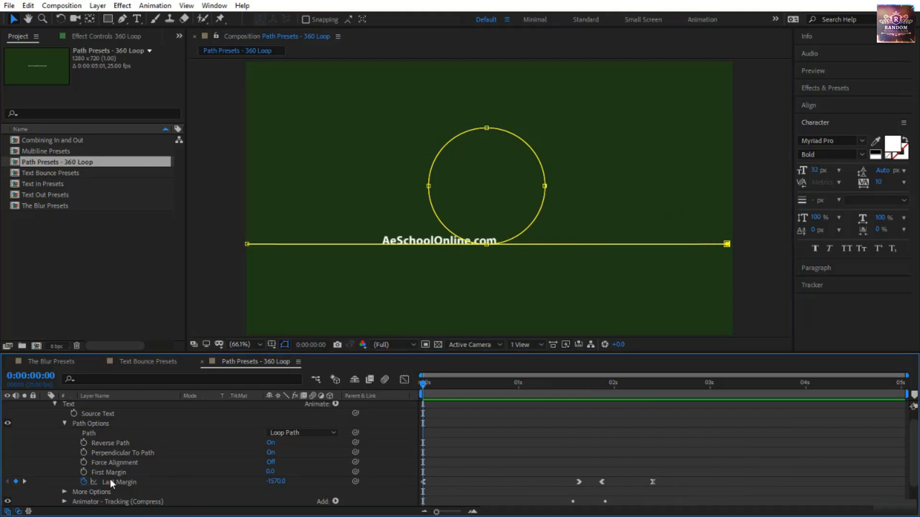
Set the first Last Margin keyframe to -2258 so the text starts off-screen, and preview the animation.
left_click_drag(276, 481, 221, 481)
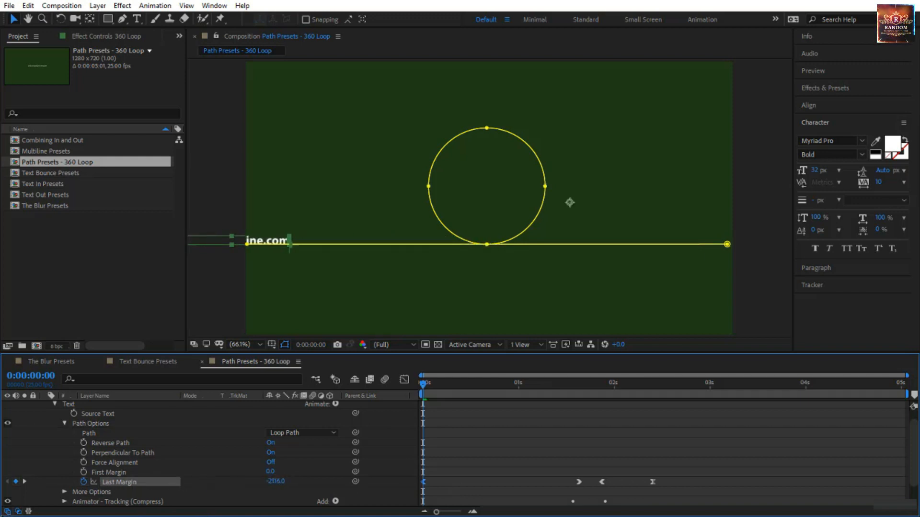
left_click_drag(283, 481, 189, 492)
left_click(494, 439)
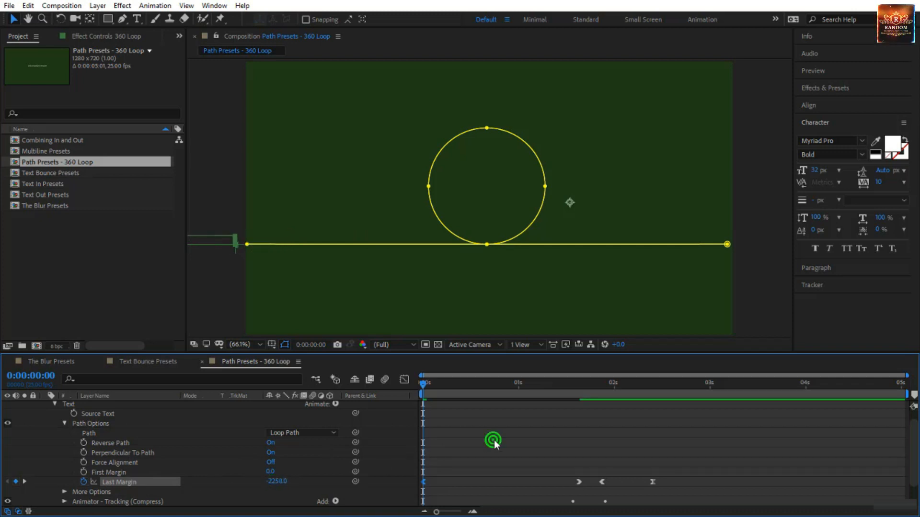
key("space")
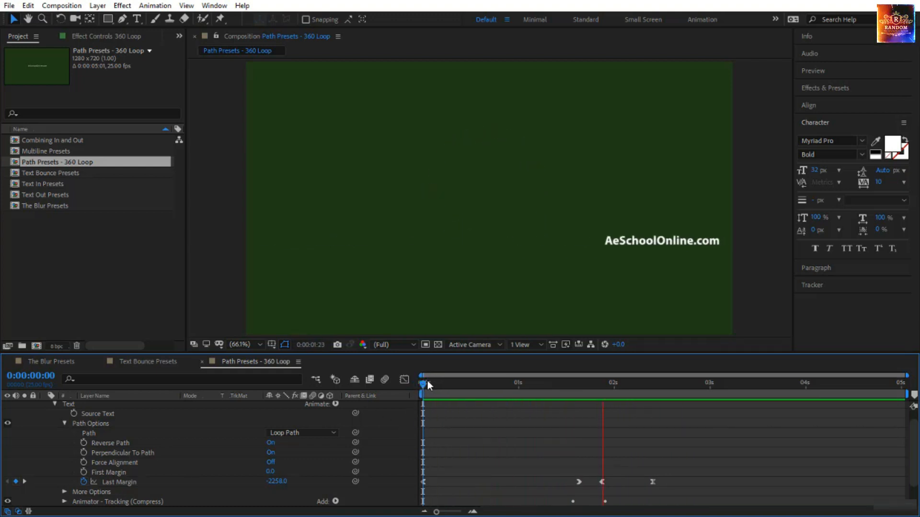
left_click_drag(423, 384, 508, 419)
key("Home")
Reveal the Tracking (Compress) animator's settings and scrub the animation from the start to 0:00:02:00.
scroll(245, 452, "down", 1)
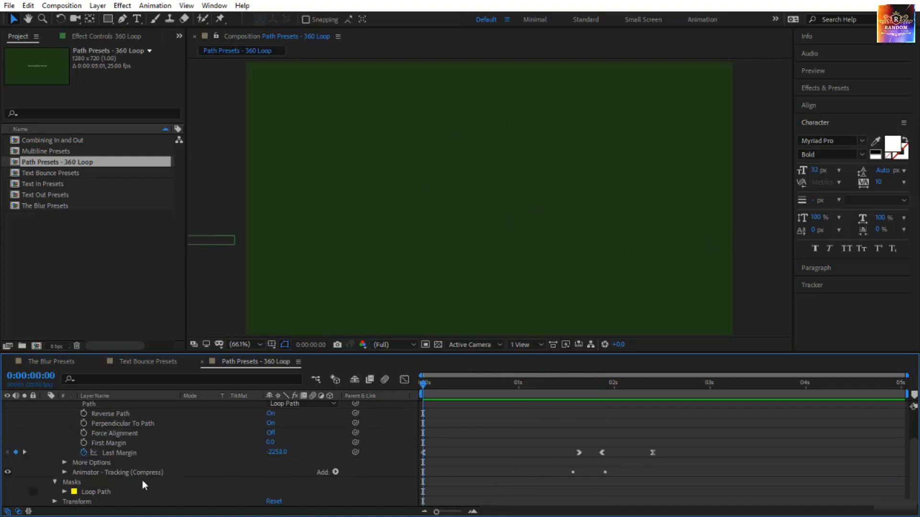
left_click(65, 472)
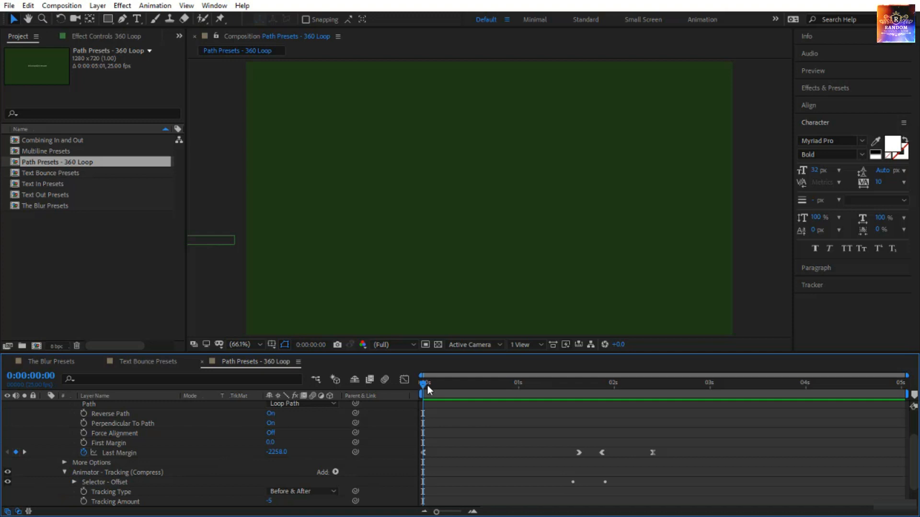
left_click_drag(428, 384, 612, 395)
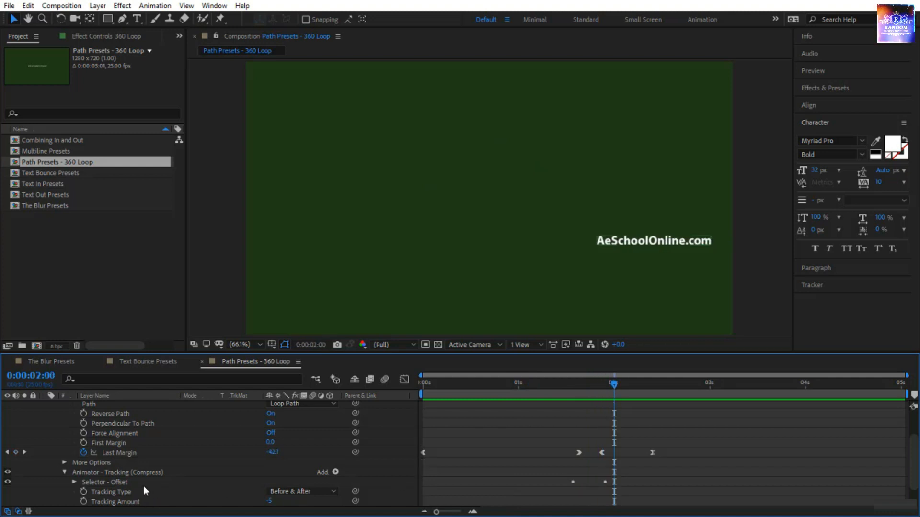
Expand the tracking animator's Offset selector, select its Offset keyframes and move the current time to the first one at 0:00:01:14.
scroll(145, 482, "down", 1)
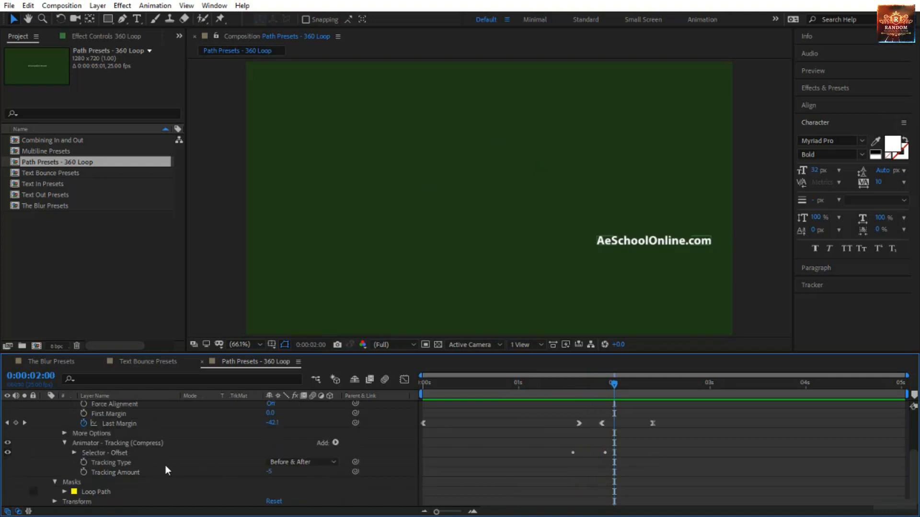
left_click(73, 453)
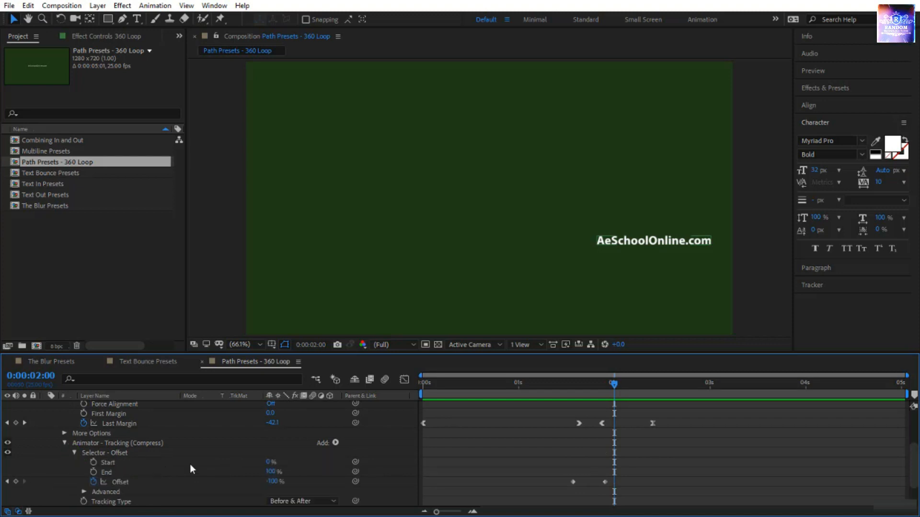
scroll(190, 464, "down", 1)
left_click(153, 458)
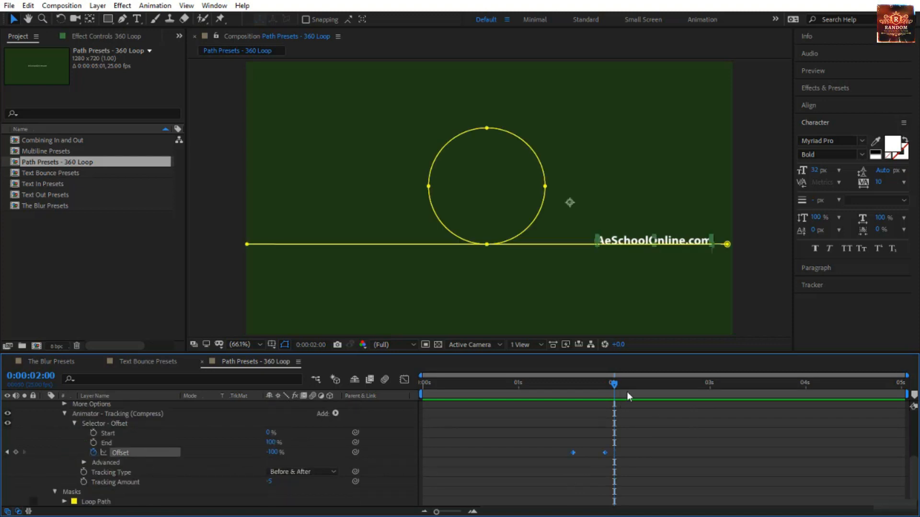
key("j")
key("j")
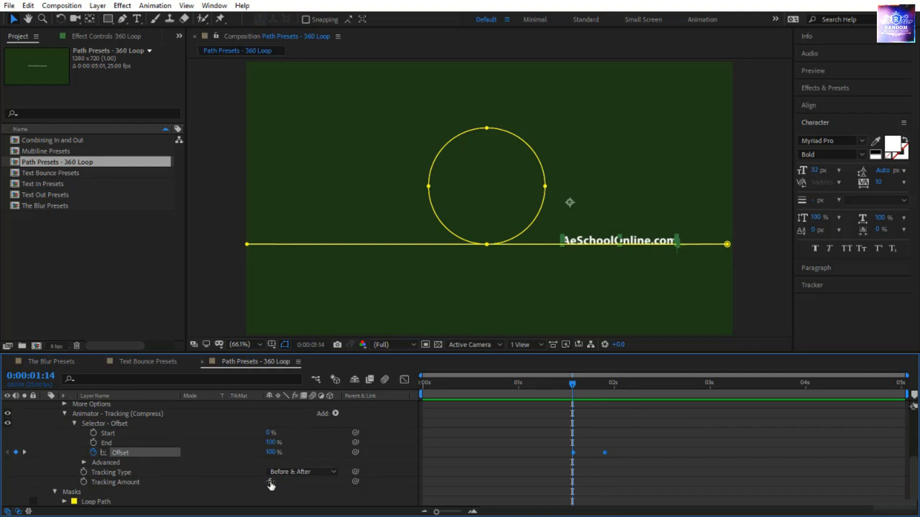
Set the tracking animator's Tracking Amount to -10 and preview the stronger text compression with the layer deselected.
left_click(270, 482)
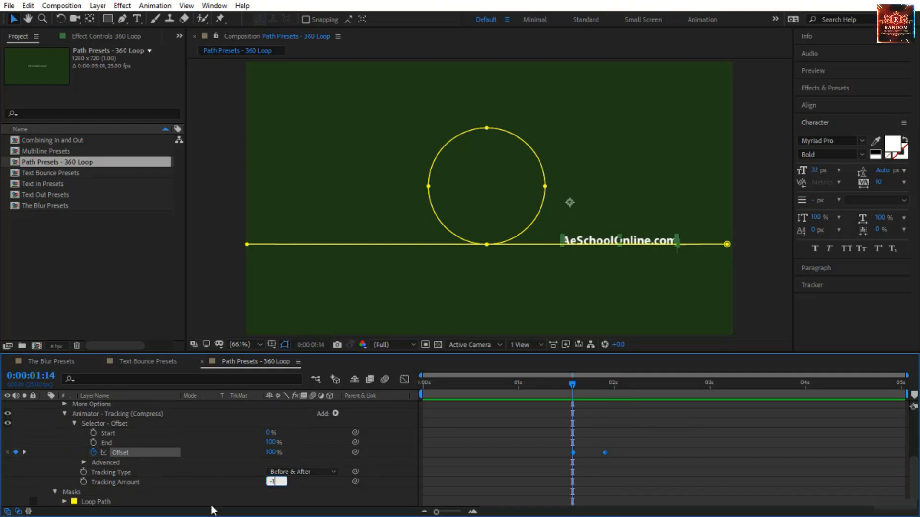
type("-10")
key("Return")
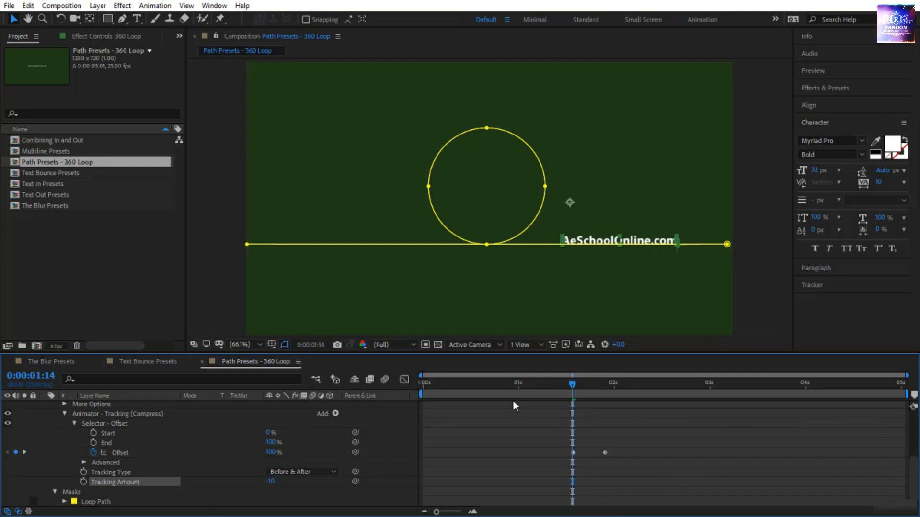
left_click_drag(571, 392, 640, 403)
key("space")
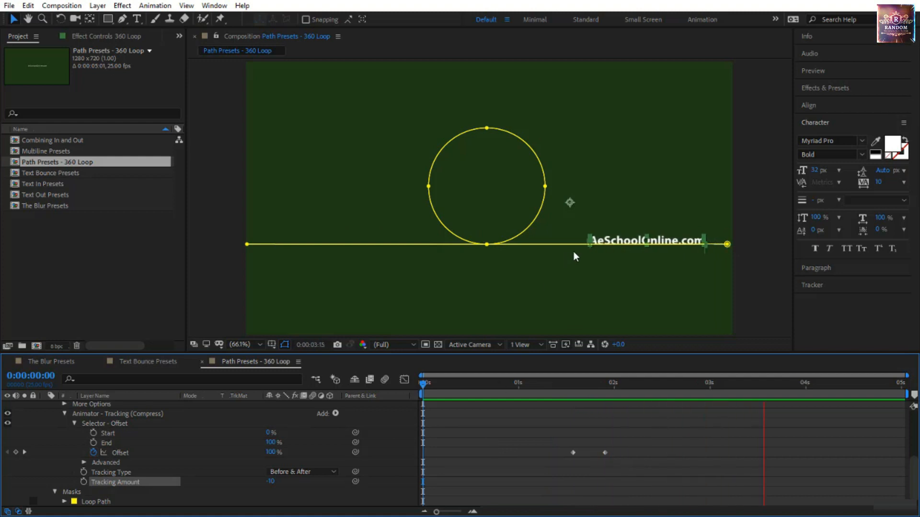
left_click(519, 424)
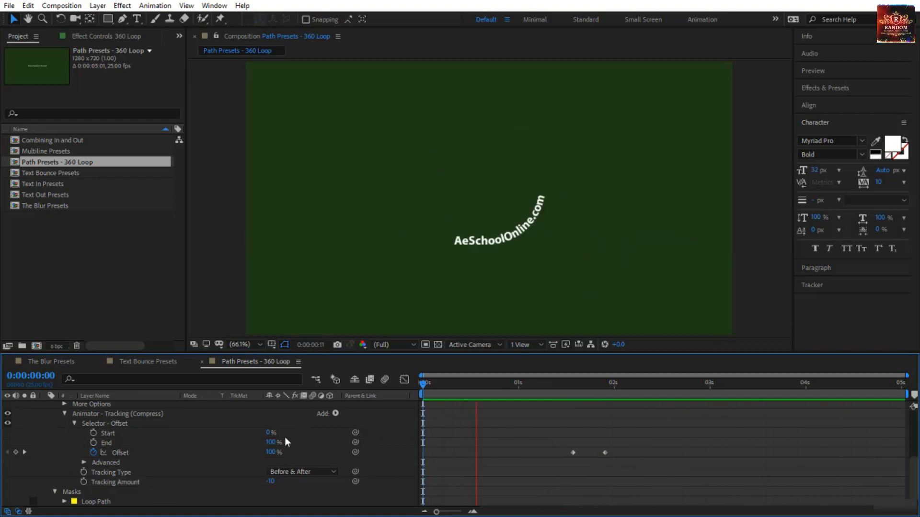
scroll(123, 413, "up", 4)
left_click(122, 407)
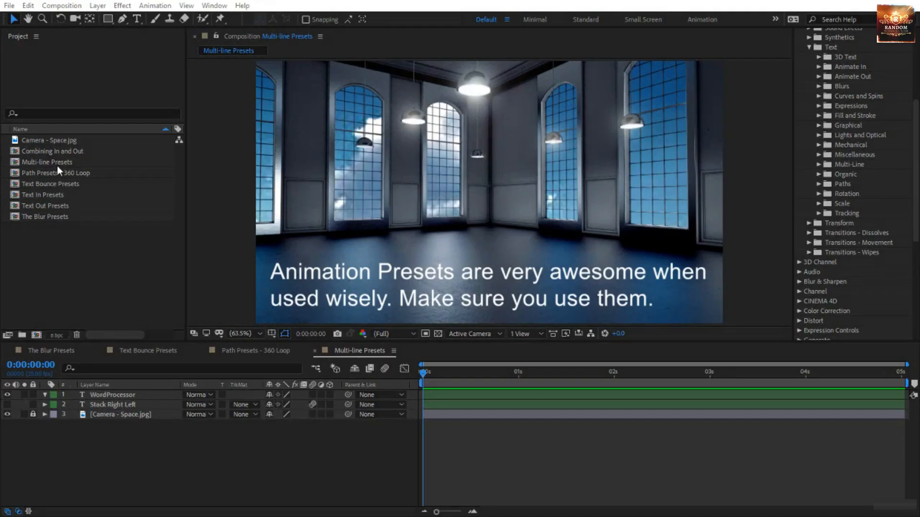
Select the Multi-line Presets composition in the project.
left_click(58, 162)
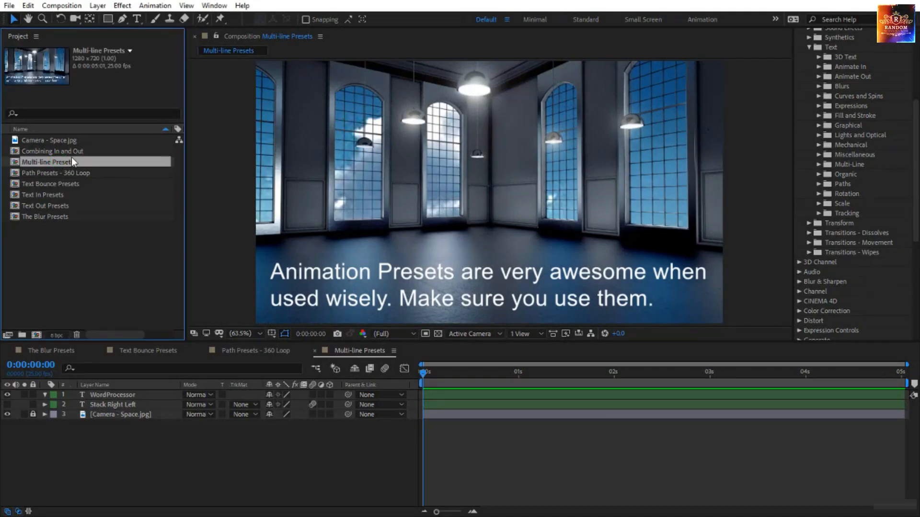
Open the Multi-line Presets composition and go over its layers in the timeline.
double_click(17, 163)
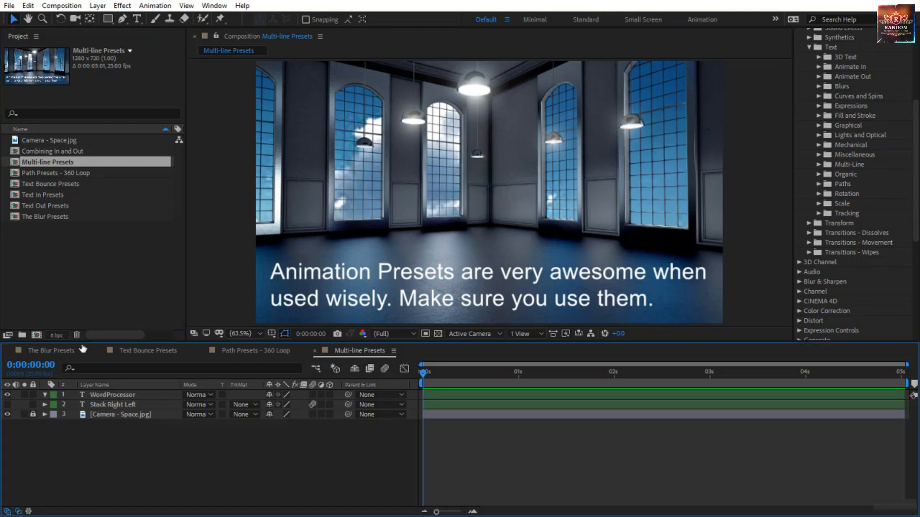
left_click(107, 395)
left_click(107, 404)
left_click(110, 415)
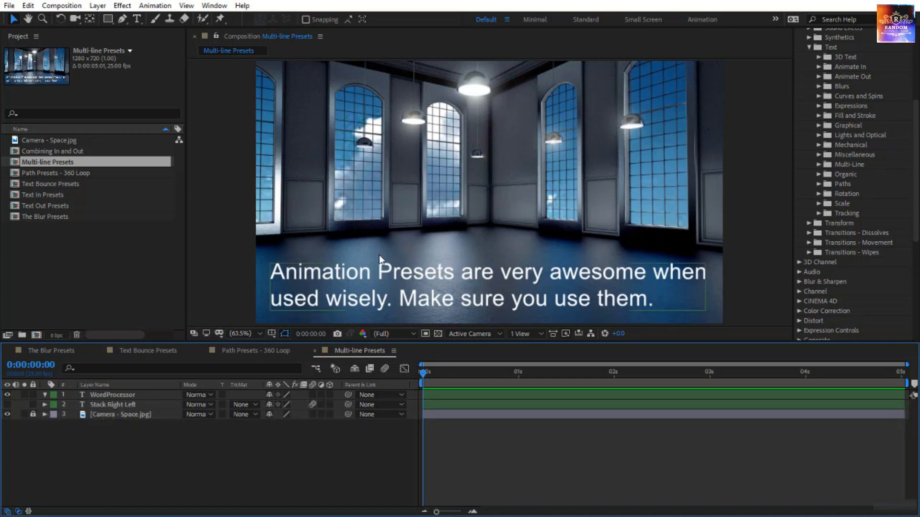
Resize the WordProcessor paragraph's text box, making it narrower and taller so the full sentence wraps onto three lines.
left_click(419, 273)
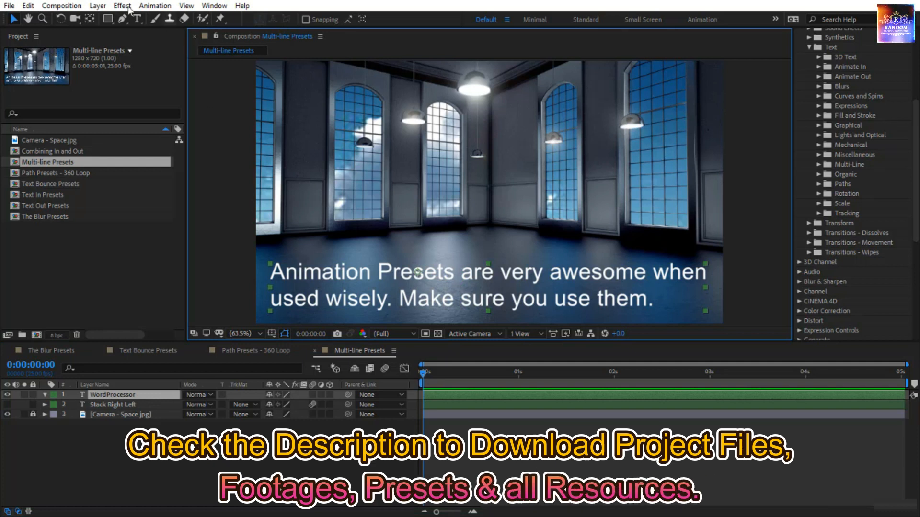
left_click(137, 20)
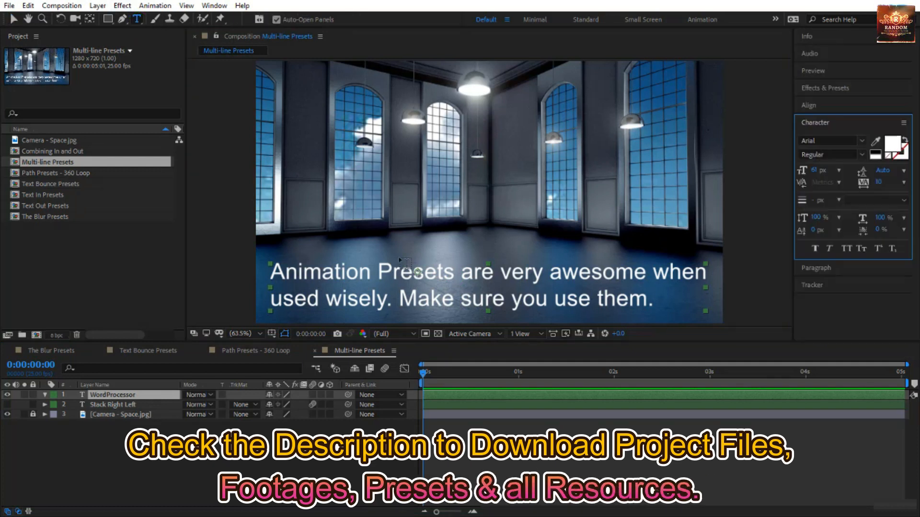
left_click(404, 279)
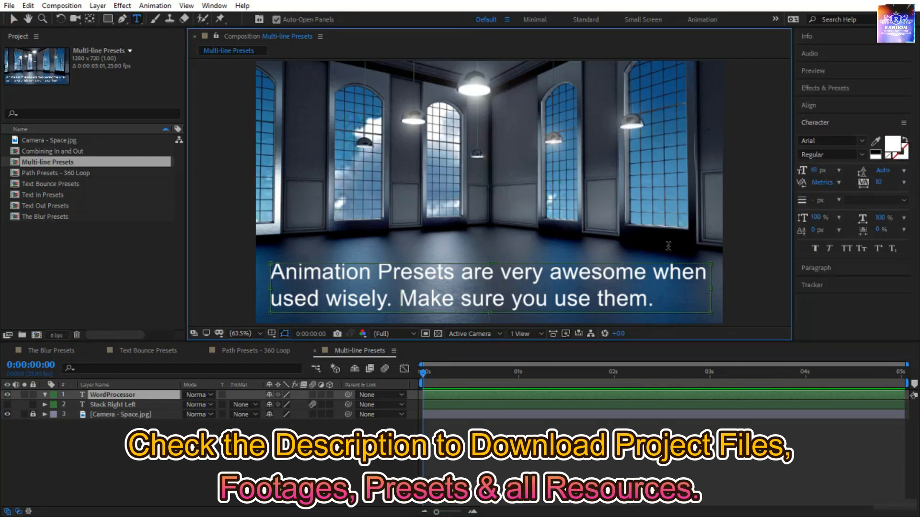
left_click_drag(709, 290, 526, 290)
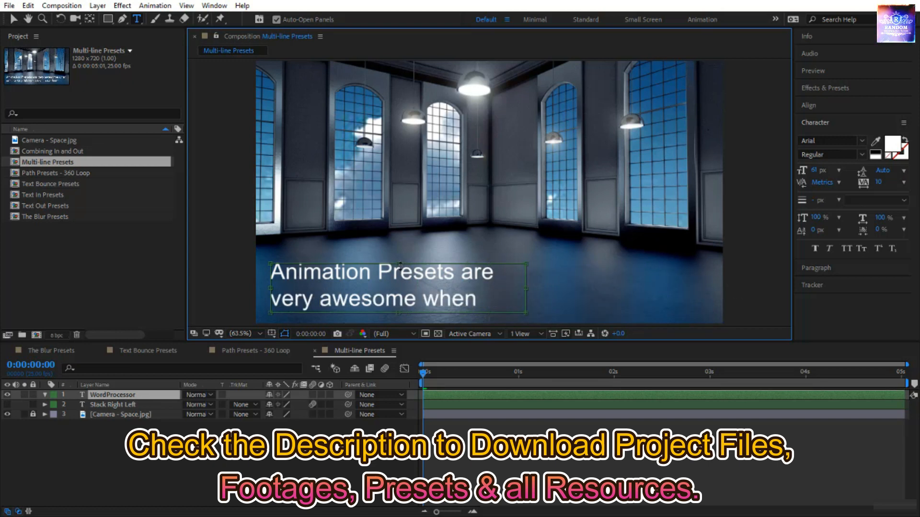
left_click_drag(390, 264, 389, 237)
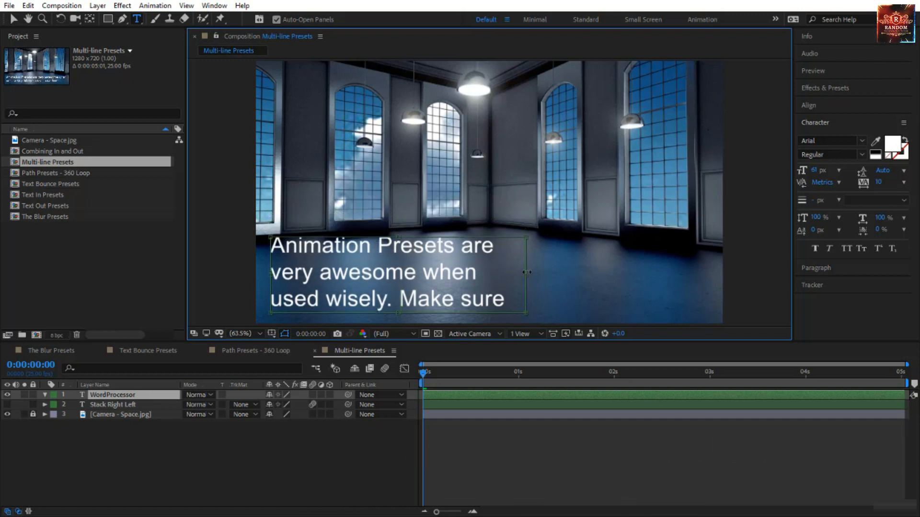
left_click_drag(526, 272, 574, 272)
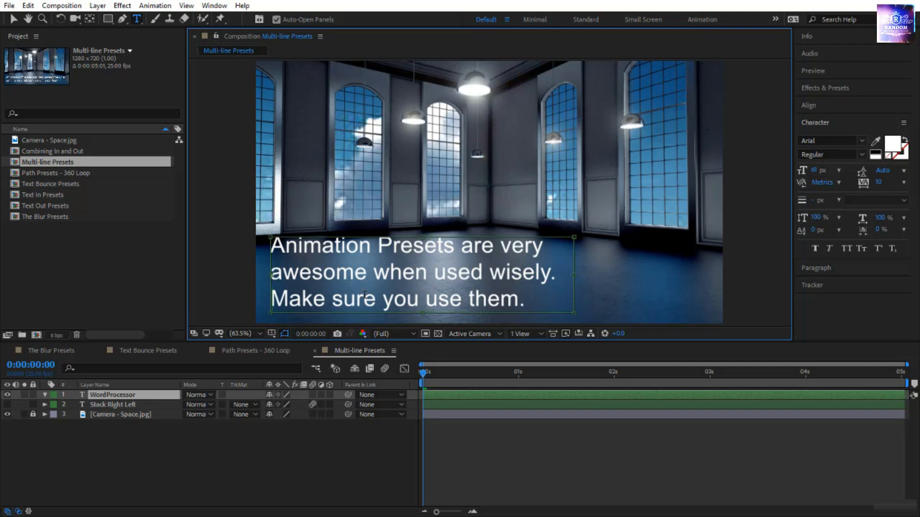
Apply the Word Processor preset from the Multi-Line text animation presets to the WordProcessor paragraph.
left_click(845, 88)
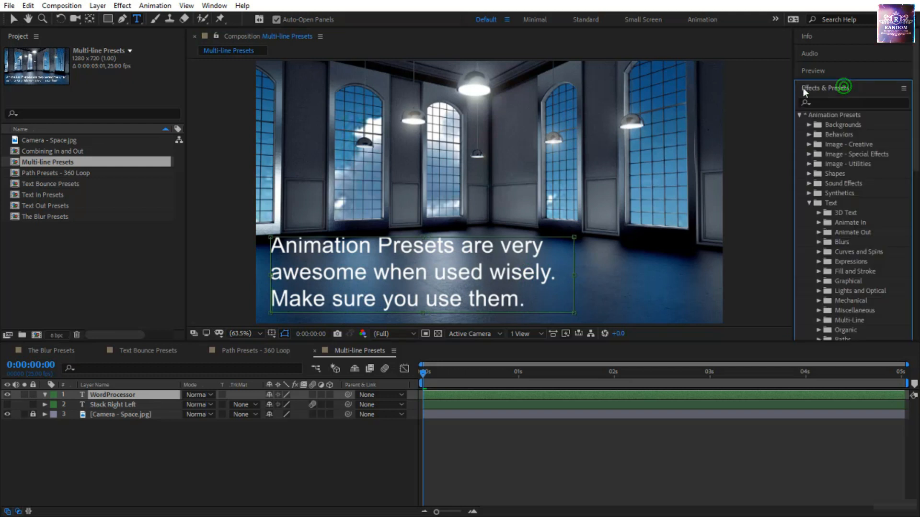
scroll(830, 213, "down", 4)
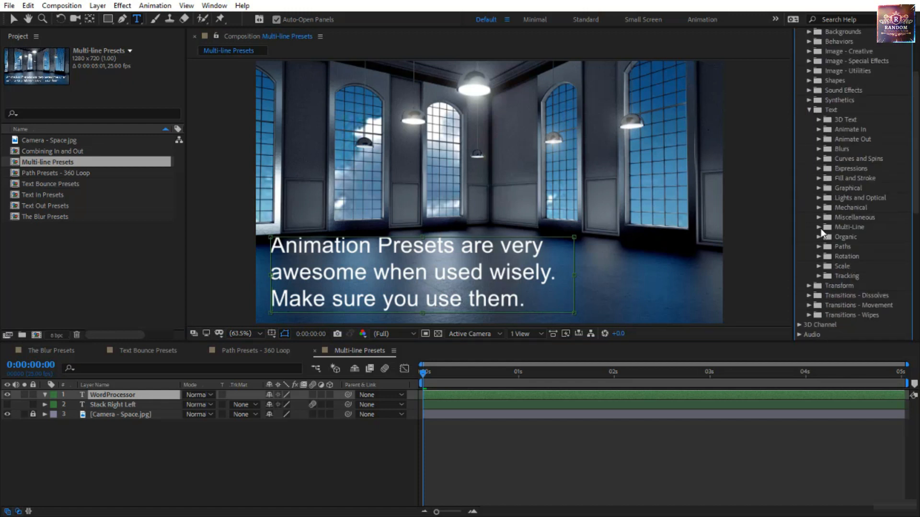
left_click(822, 227)
scroll(854, 225, "down", 4)
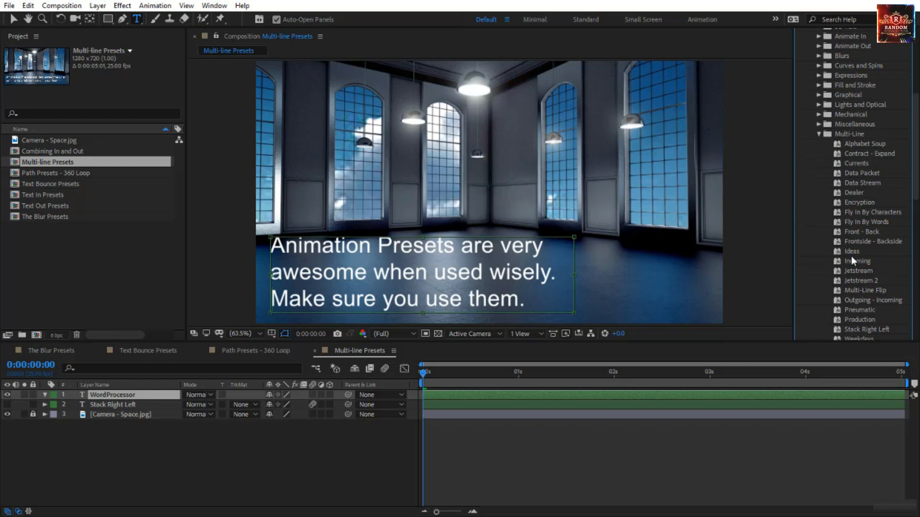
scroll(850, 256, "down", 3)
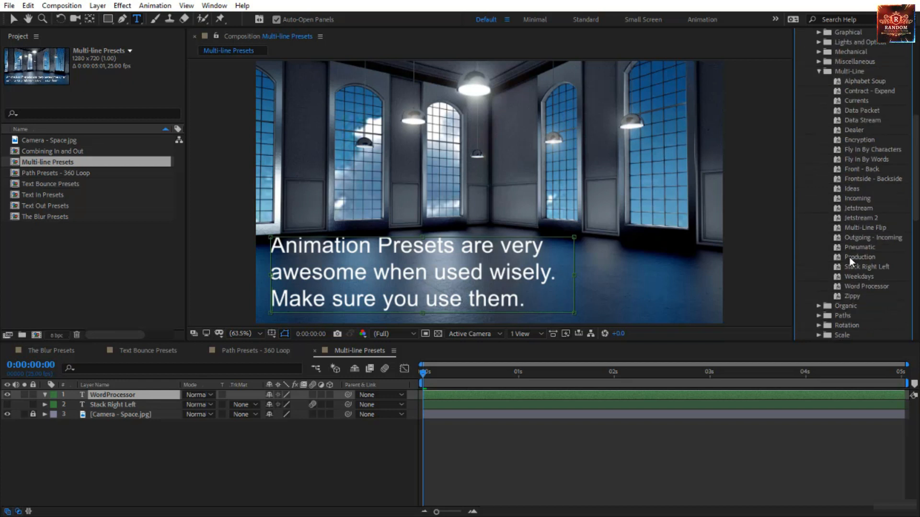
left_click(849, 286)
left_click_drag(862, 283, 473, 276)
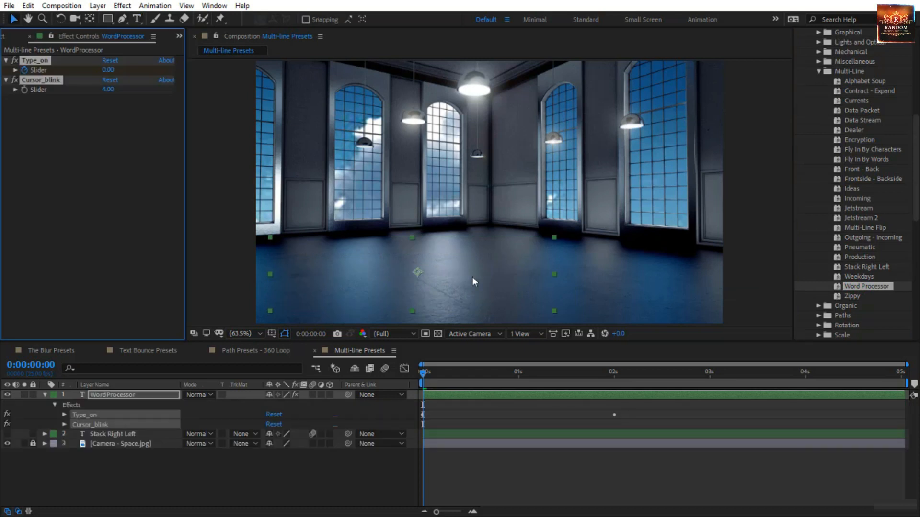
Preview the typing animation and scrub to about two seconds, just past the last Type_on keyframe.
left_click(467, 469)
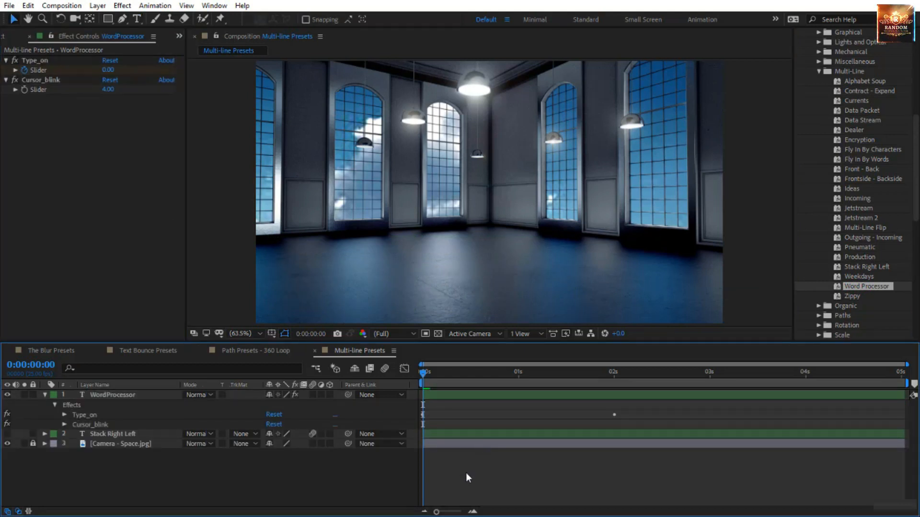
key("space")
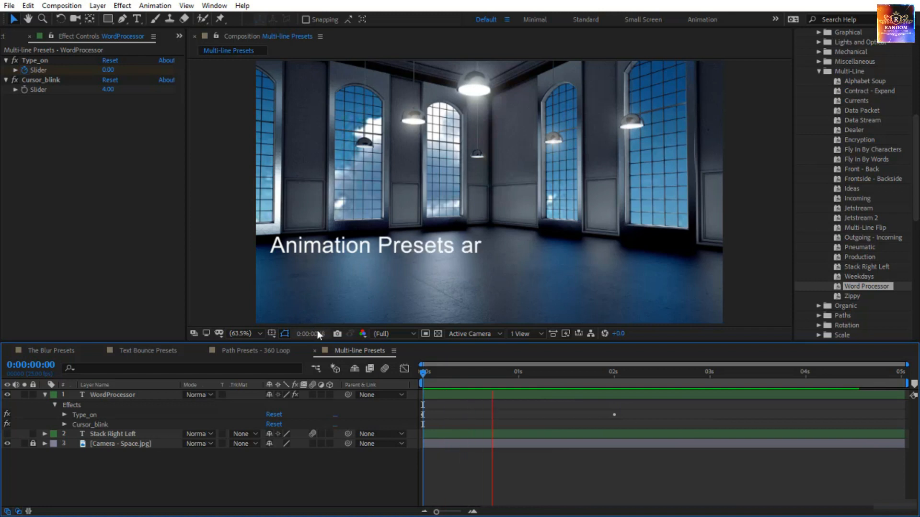
left_click_drag(424, 376, 619, 401)
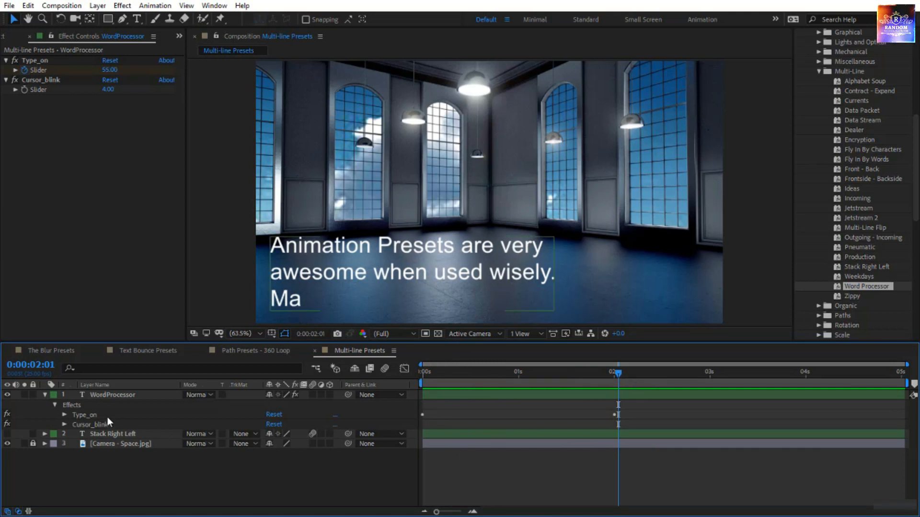
Reveal the WordProcessor layer's keyframes and increase the Type_on slider at the 0:00:02:00 keyframe to cover the whole sentence.
left_click(116, 395)
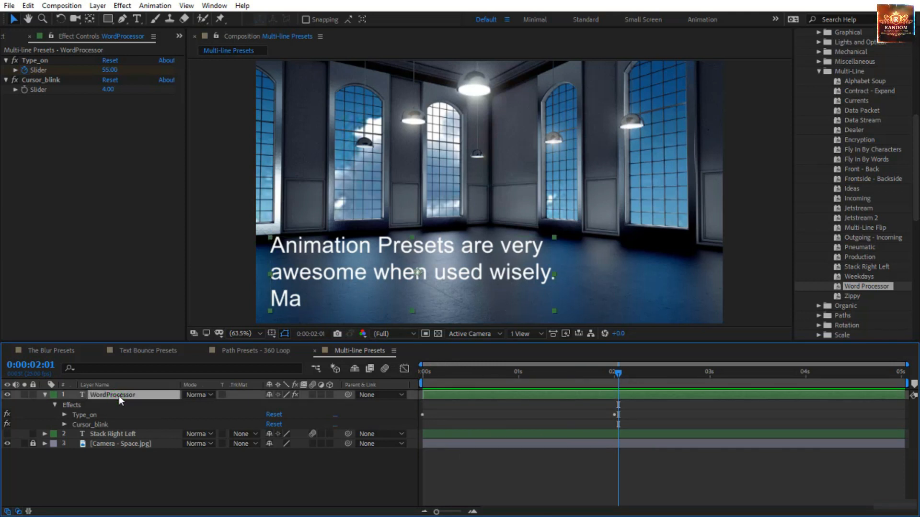
key("u")
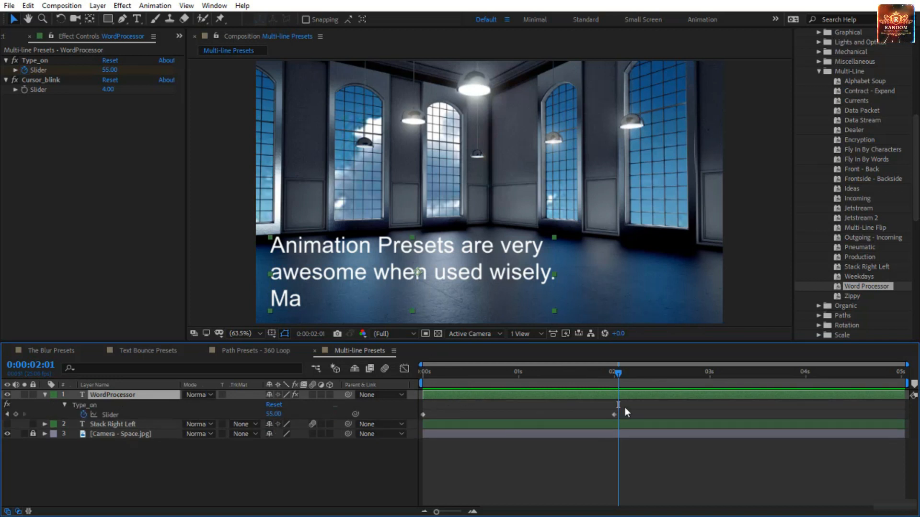
key("j")
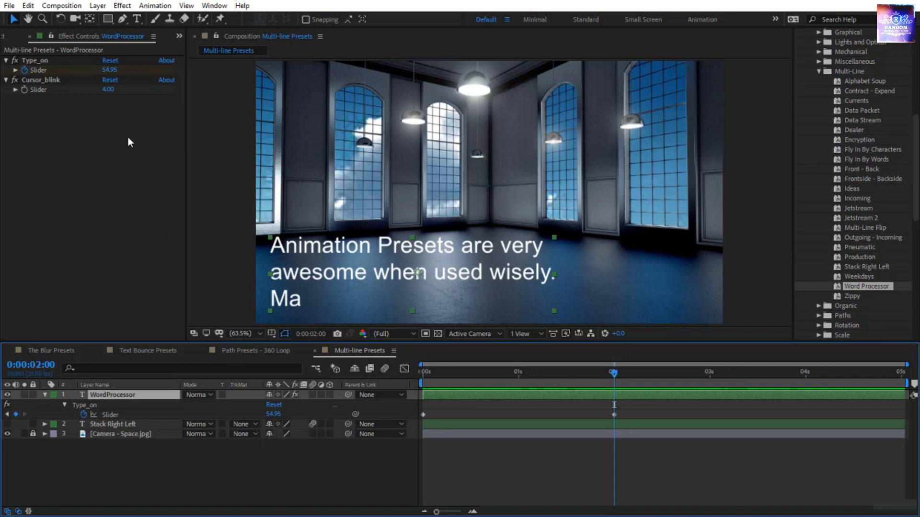
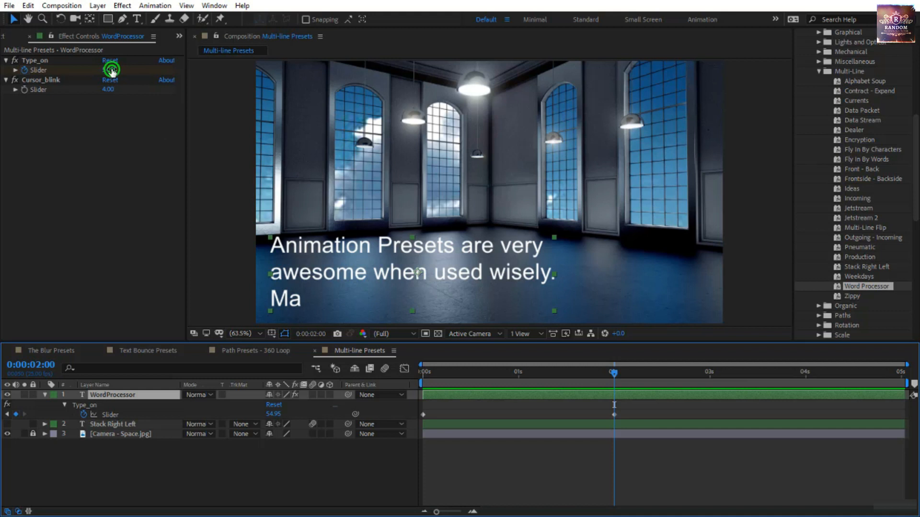
left_click_drag(112, 69, 131, 75)
Play the adjusted typing animation from the start and return the playhead to 0:00:00:00.
key("Home")
key("space")
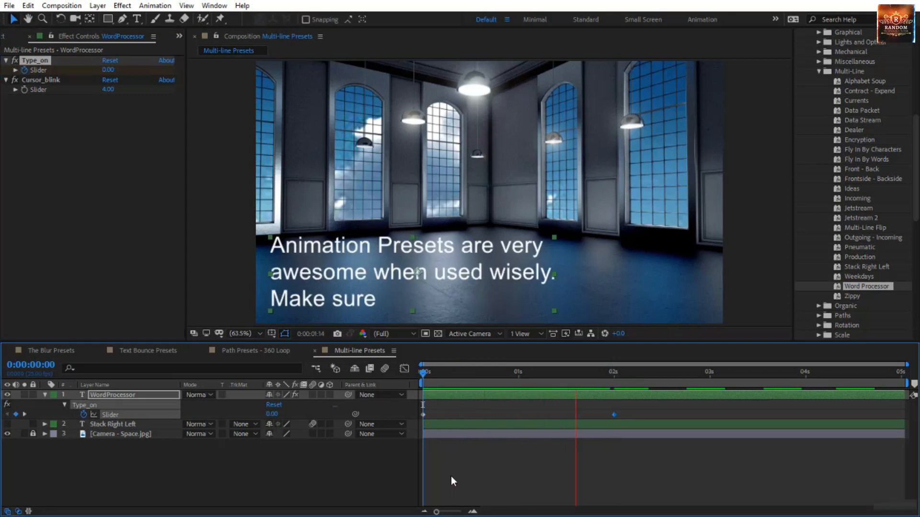
key("space")
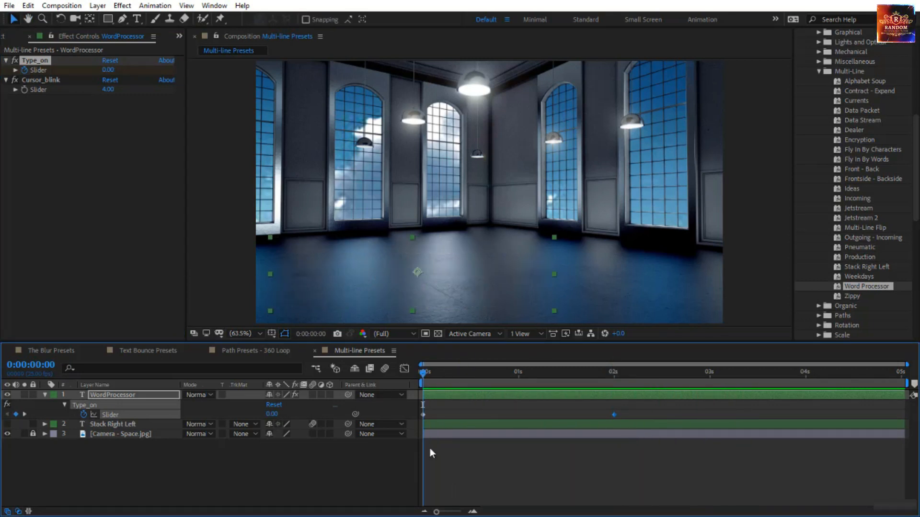
key("space")
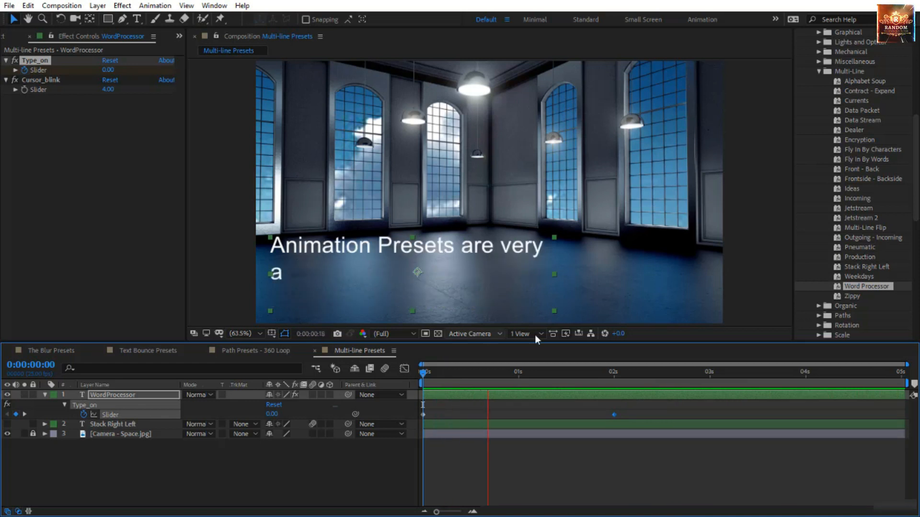
left_click(425, 374)
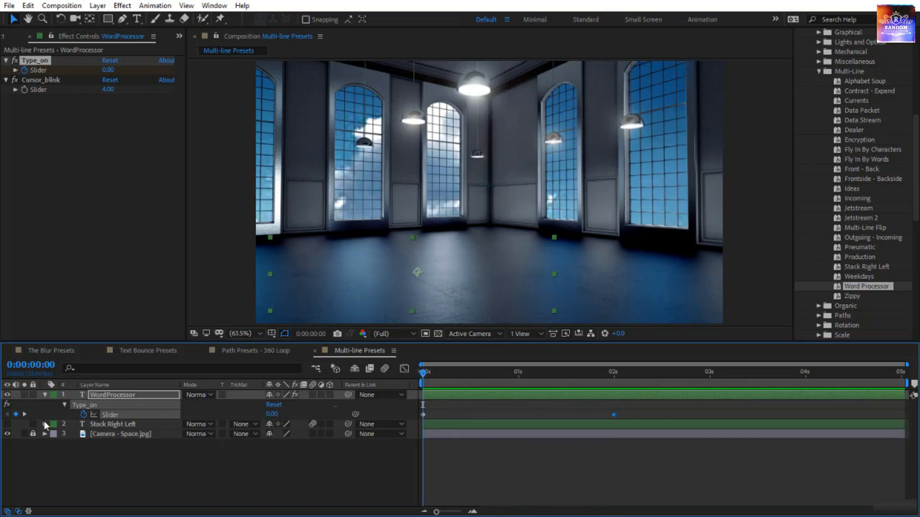
Expand the WordProcessor layer's Effects, Cursor_blink and Text properties to examine what the preset added.
left_click(45, 395)
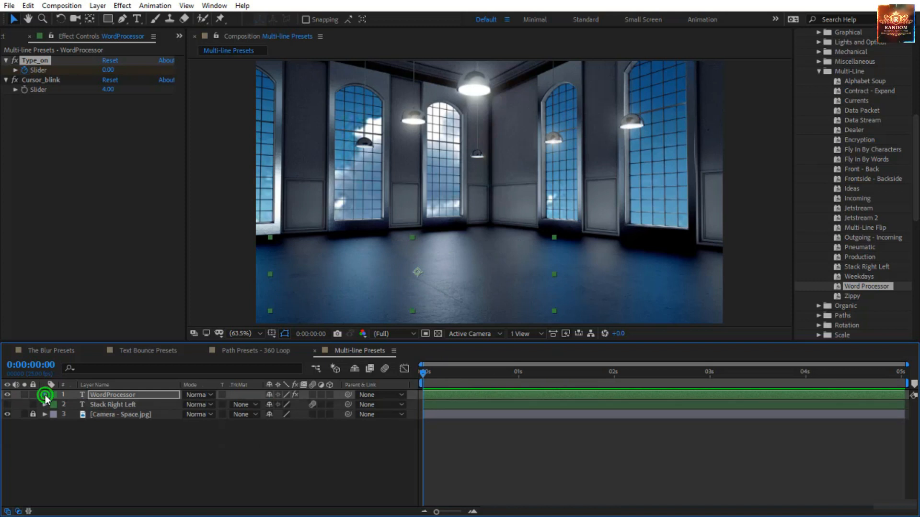
left_click(45, 395)
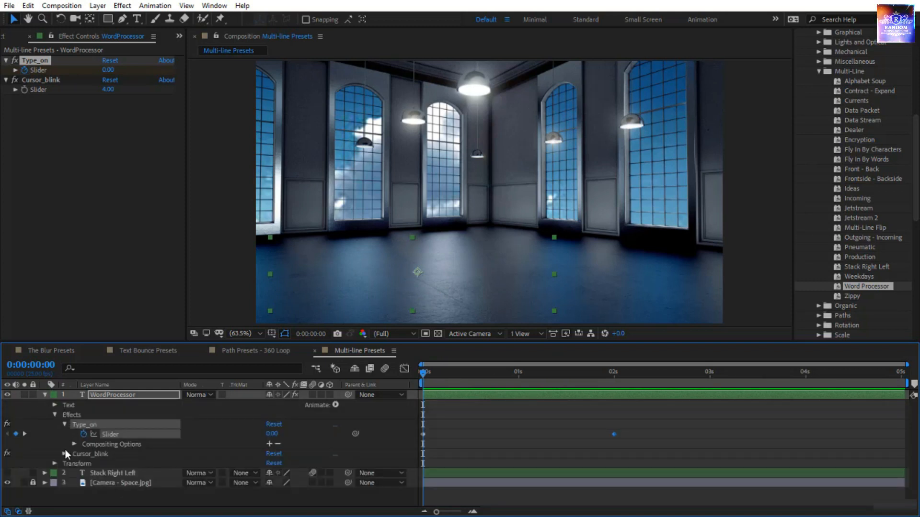
left_click(55, 414)
left_click(56, 415)
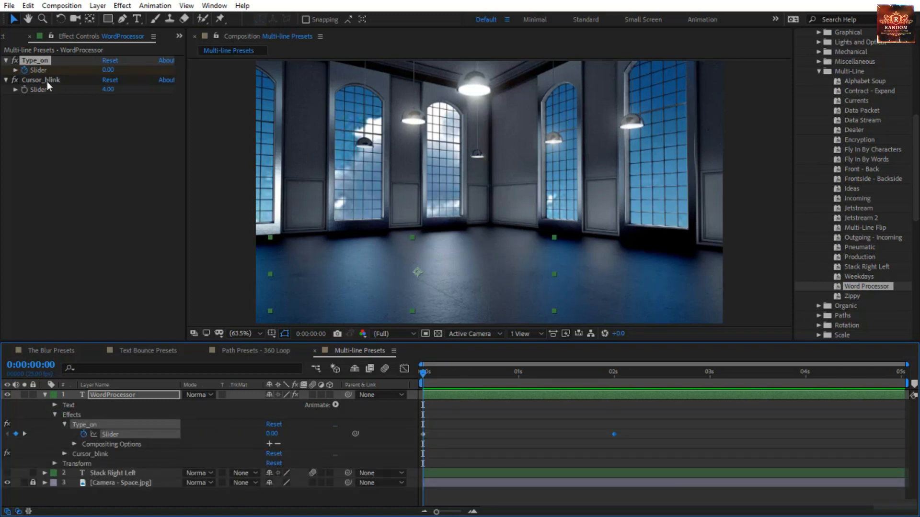
left_click(65, 454)
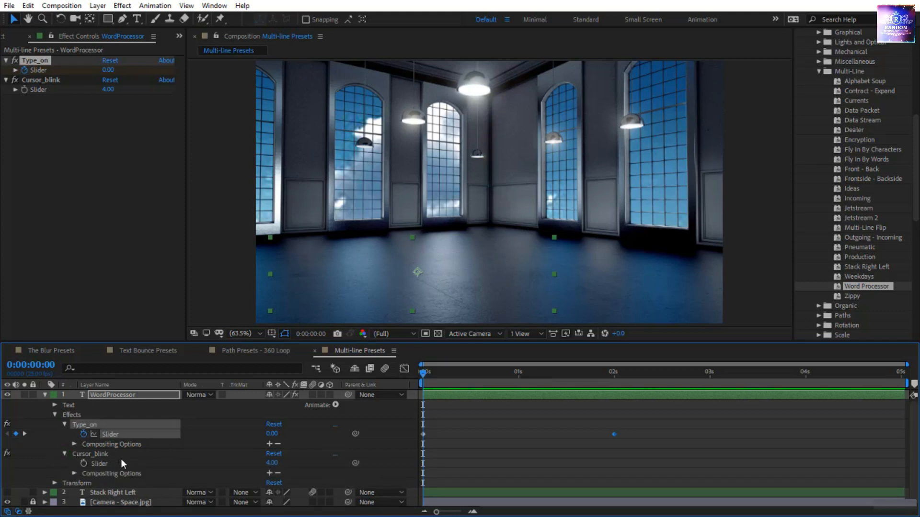
scroll(120, 460, "down", 1)
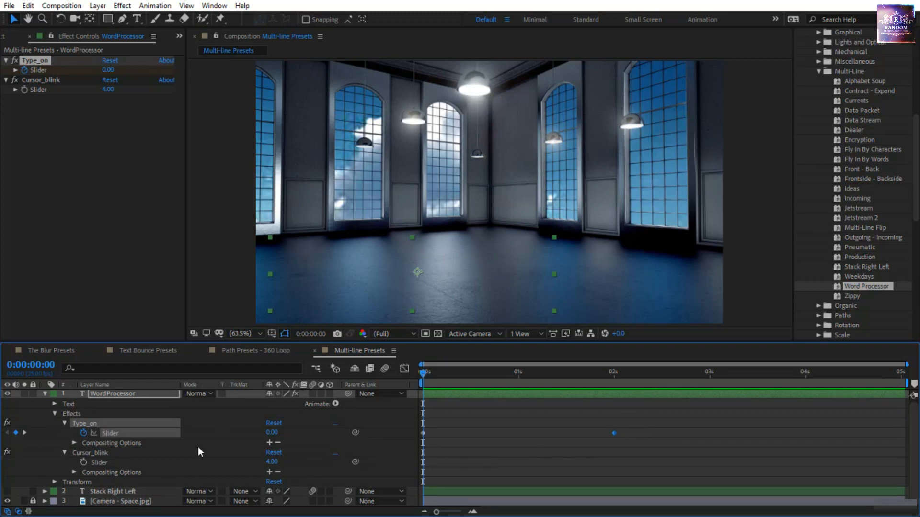
left_click(55, 405)
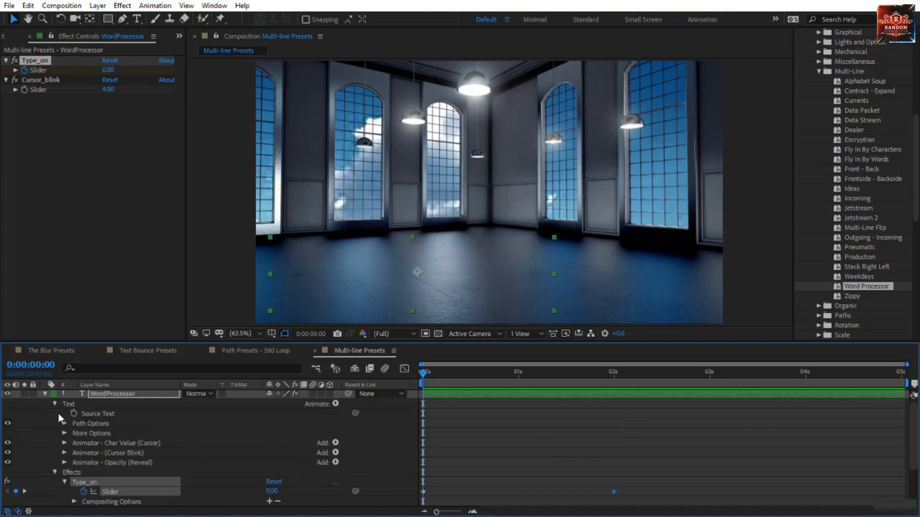
Examine the Char Value (Cursor), Cursor Blink and Opacity (Reveal) animators, scrubbing to frame 0:00:00:13 to compare them on the text.
left_click(94, 445)
left_click(95, 453)
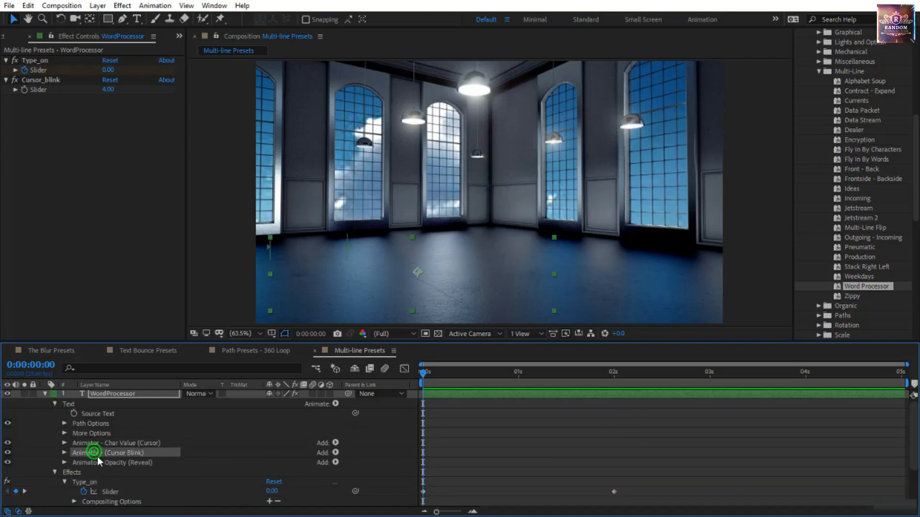
left_click(101, 464)
left_click(103, 442)
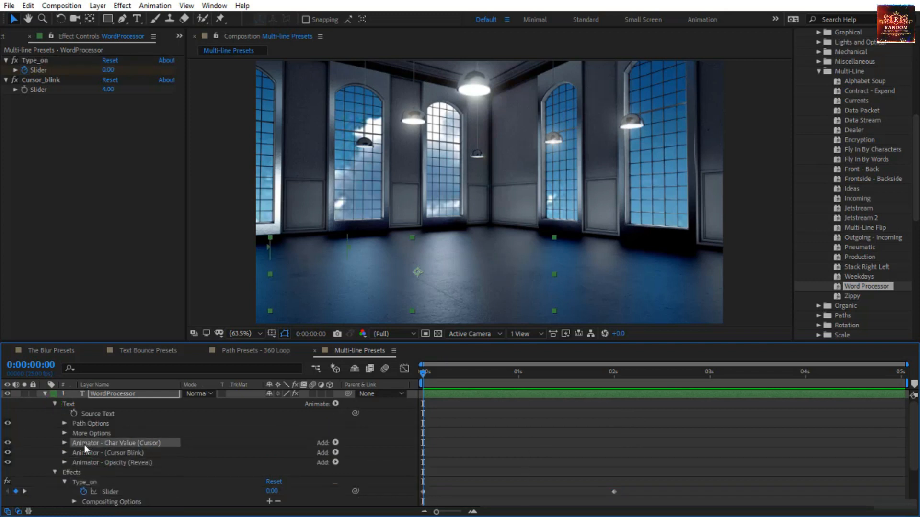
left_click_drag(426, 373, 474, 291)
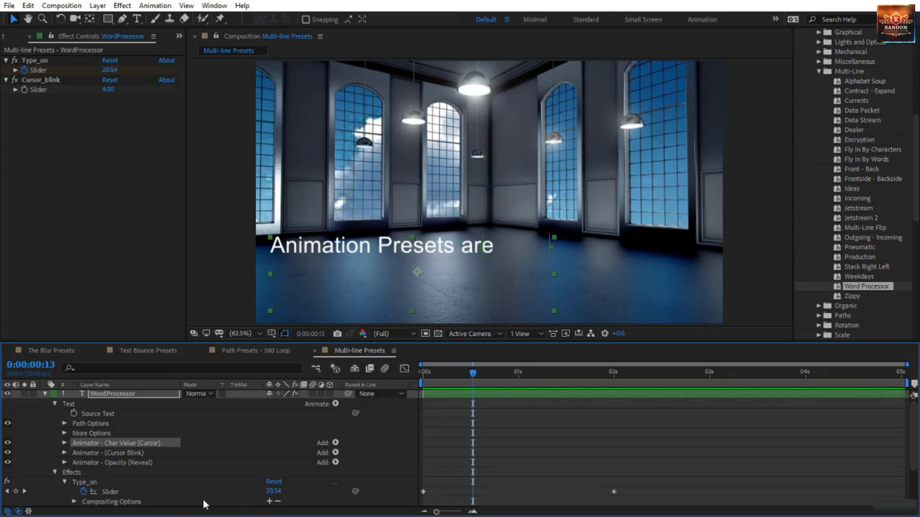
left_click(143, 453)
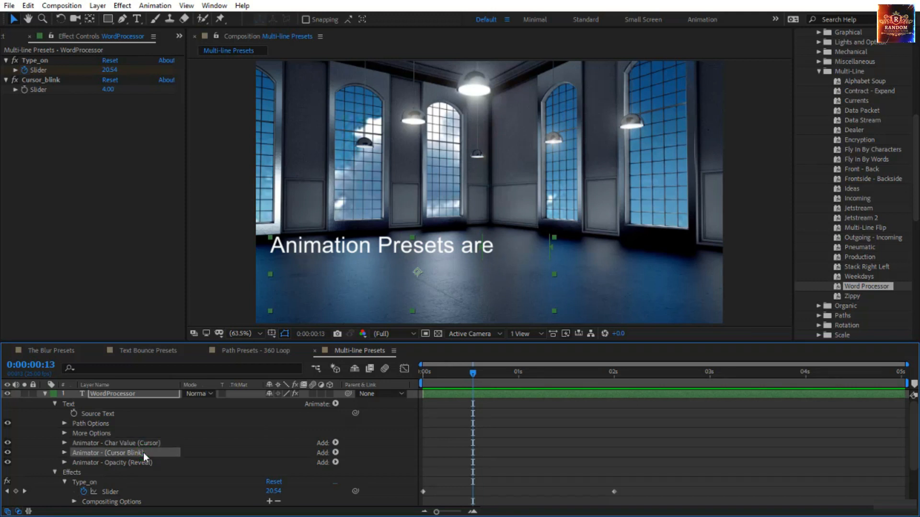
left_click(147, 465)
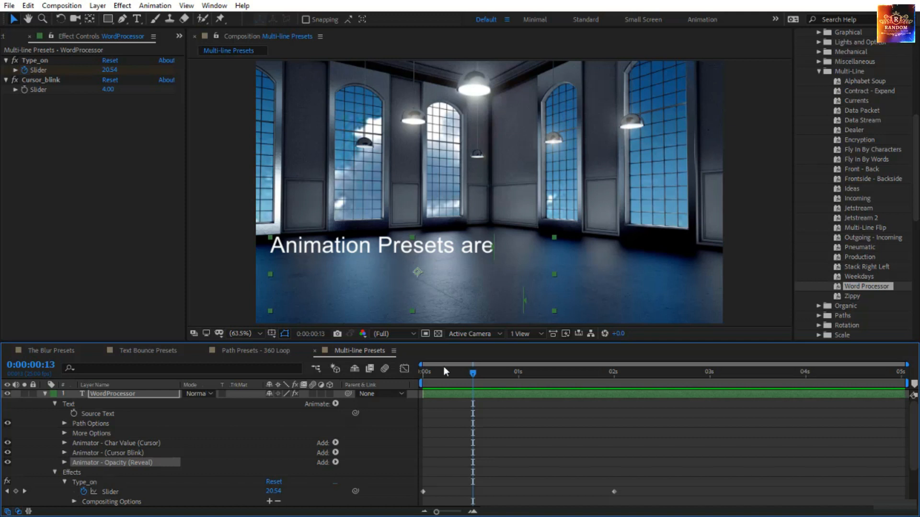
Play the WordProcessor typing animation from 0:00:00:00 and return the playhead to the start.
left_click_drag(474, 381, 422, 419)
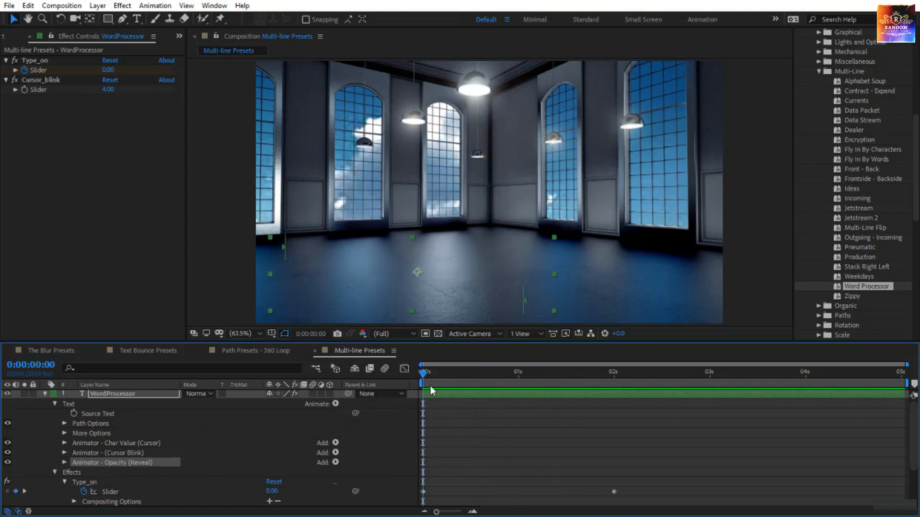
key("space")
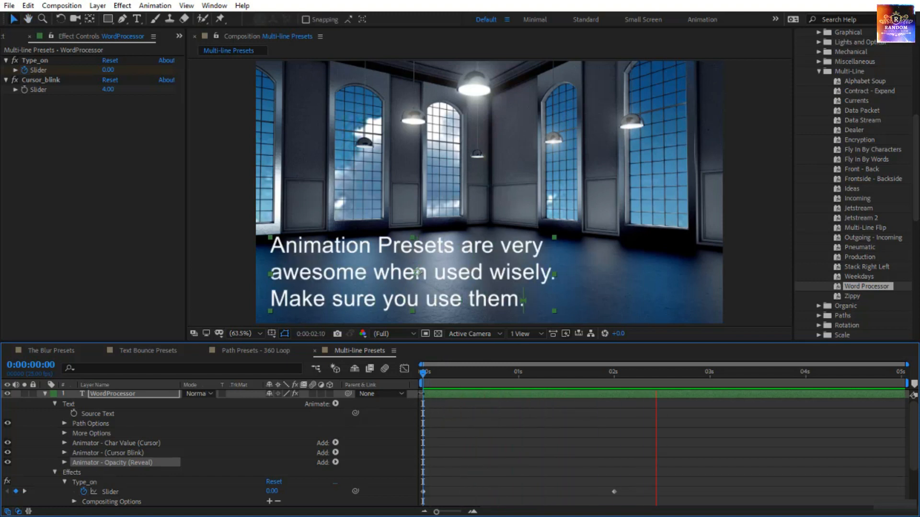
left_click(422, 374)
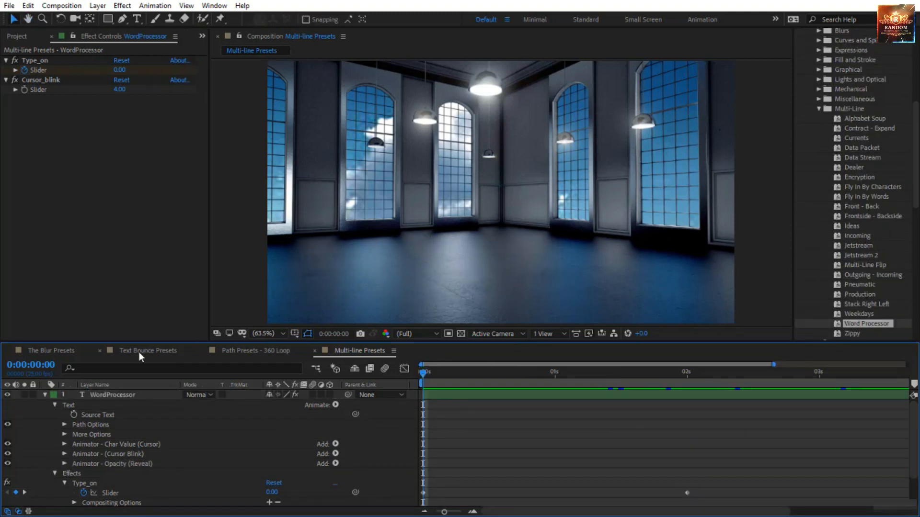
Collapse and hide the WordProcessor layer, and make the Stack Right Left layer visible.
left_click(45, 395)
left_click(9, 395)
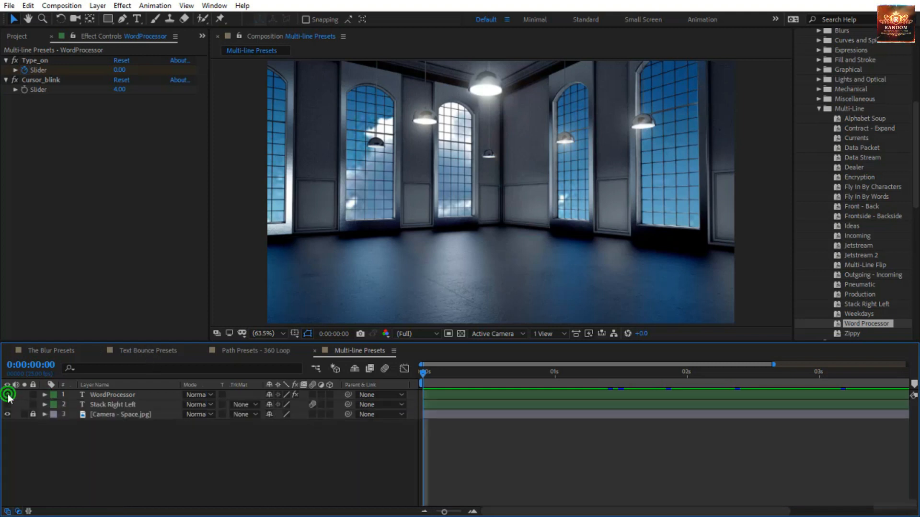
left_click(9, 405)
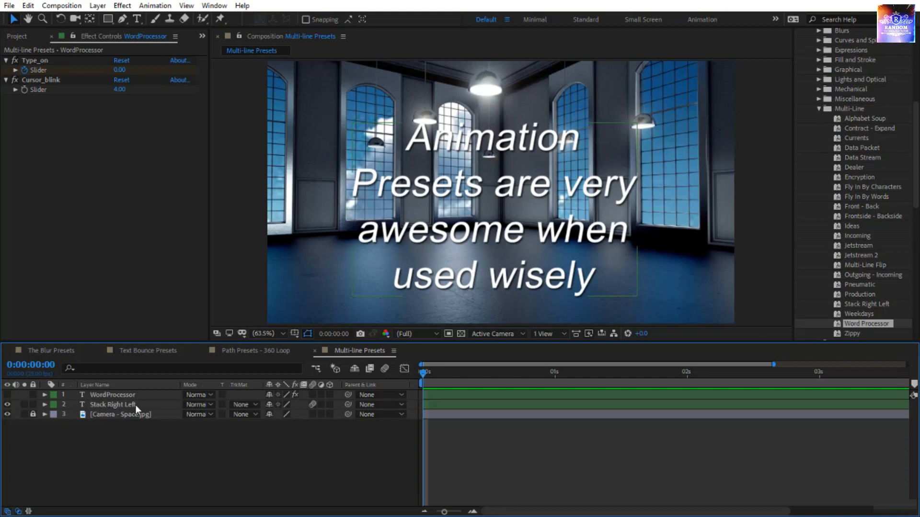
Apply the Stack Right Left multi-line preset to the Stack Right Left paragraph text and bring the project's item list into view.
left_click(874, 305)
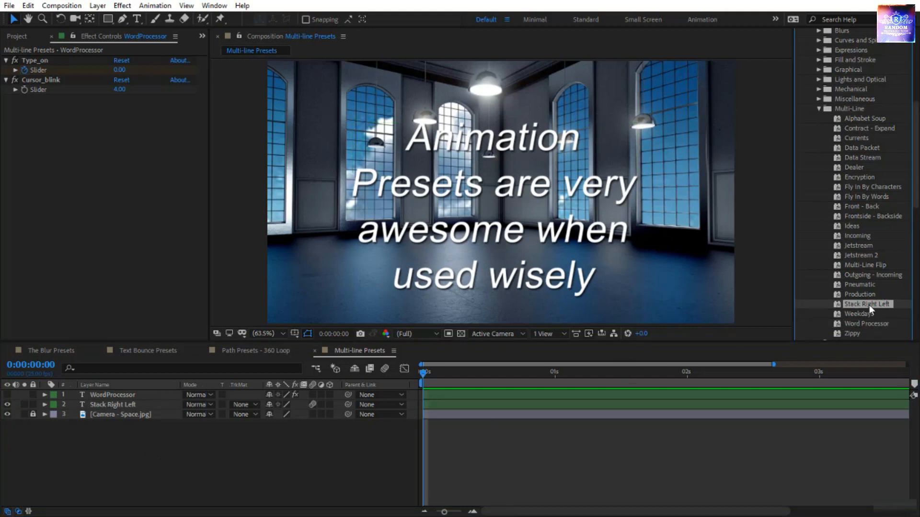
left_click_drag(869, 304, 569, 264)
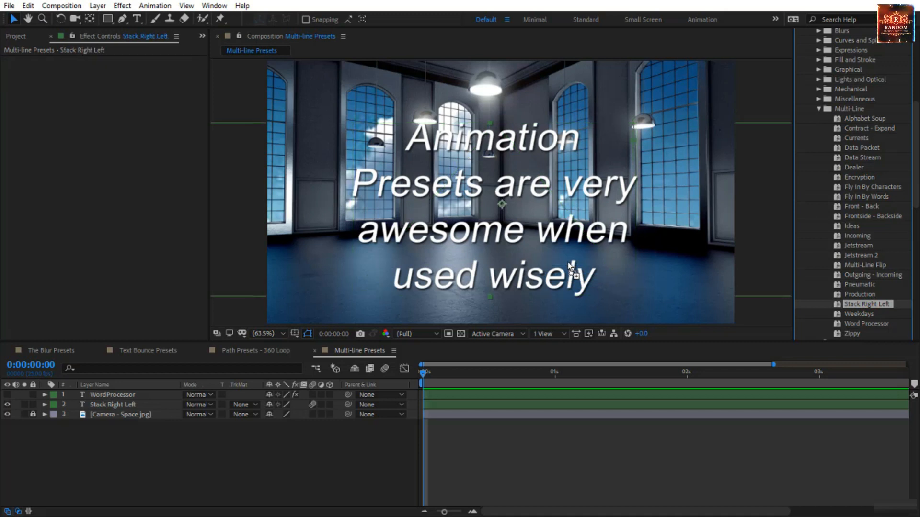
left_click(51, 34)
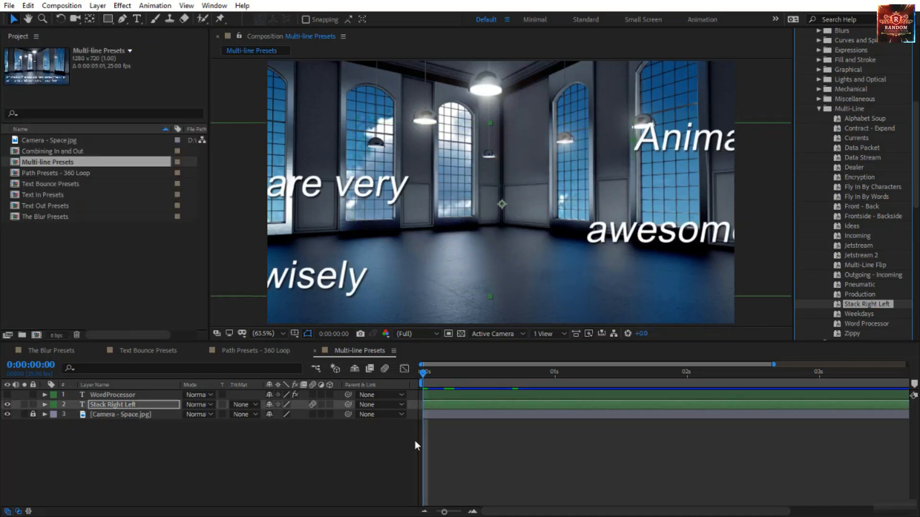
Reveal the Stack Right Left layer's Offset keyframes and play its animation from the start.
left_click(136, 405)
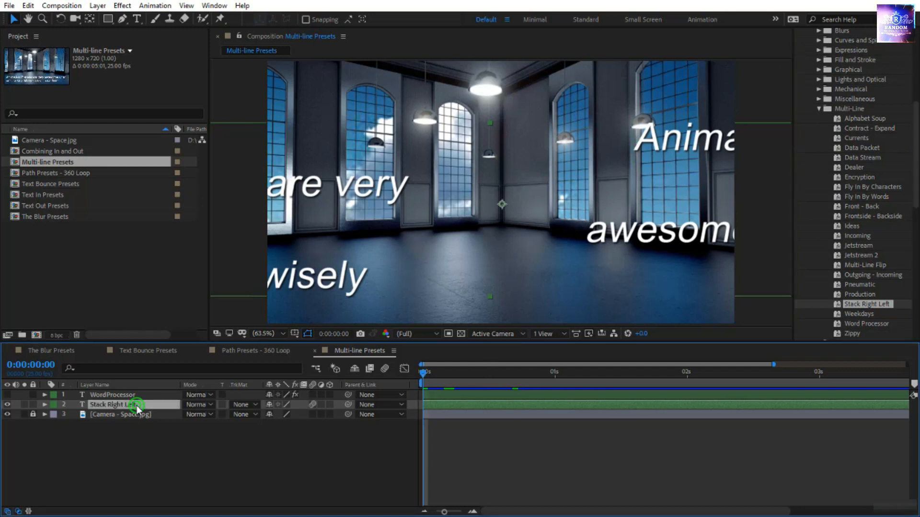
key("u")
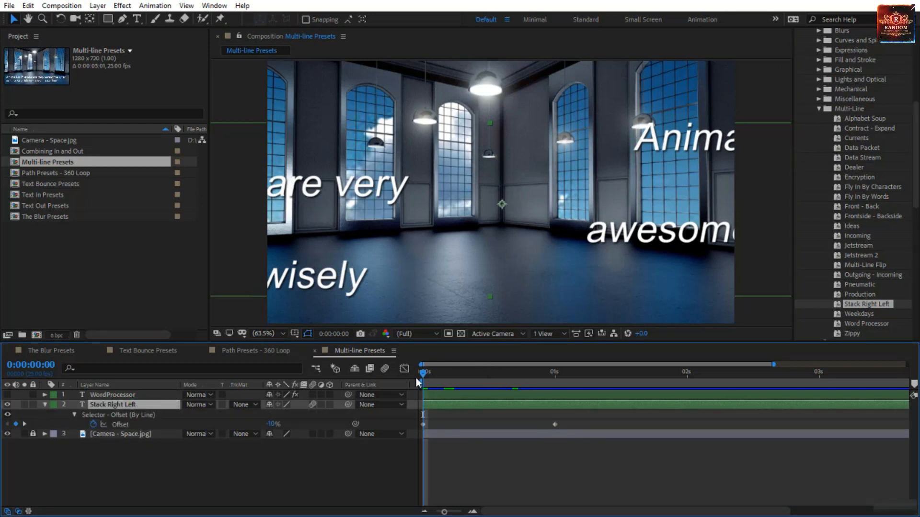
left_click_drag(422, 373, 382, 402)
left_click(480, 447)
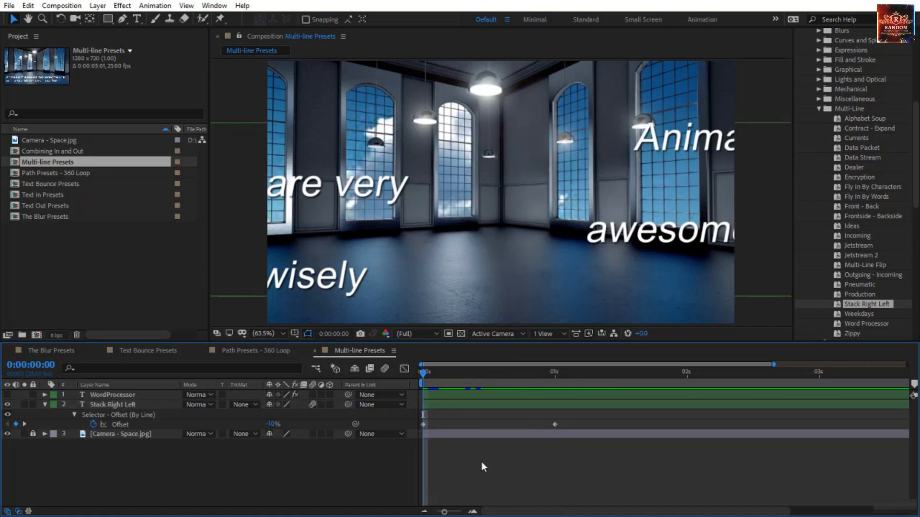
key("space")
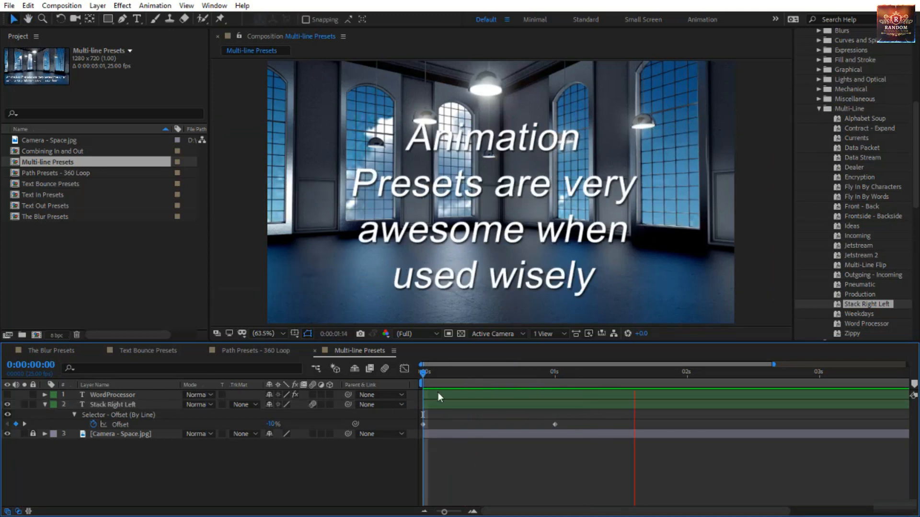
key("space")
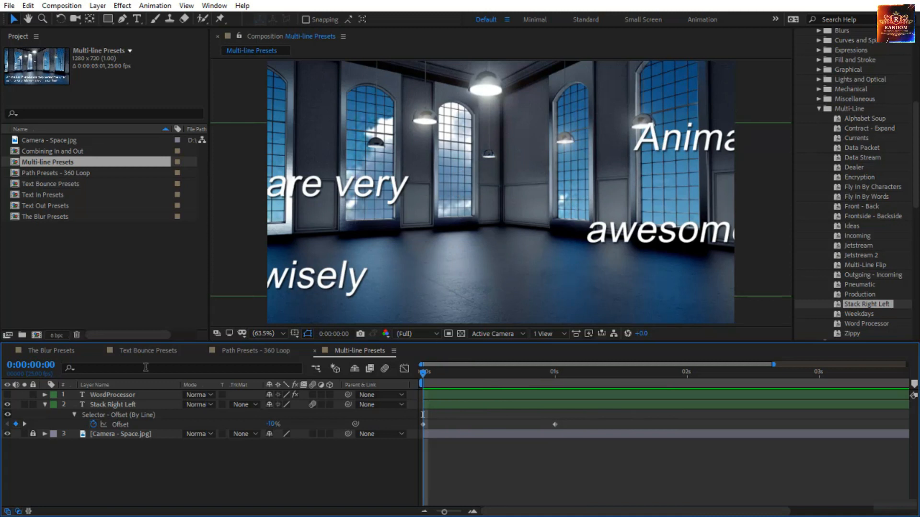
Expand the Stack Right Left layer and examine its X-Position animator's Position, Even/Odd expression selector and Offset (By Line) selector.
left_click(46, 406)
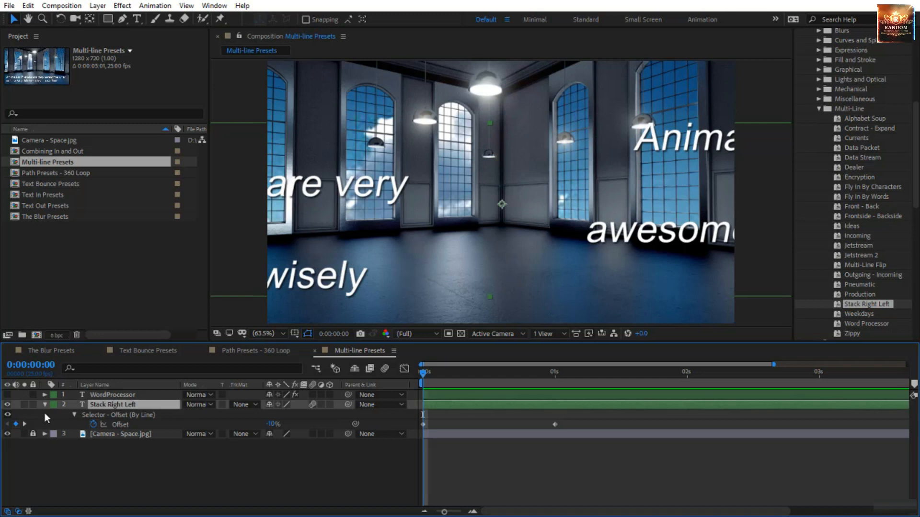
left_click(46, 403)
left_click(47, 404)
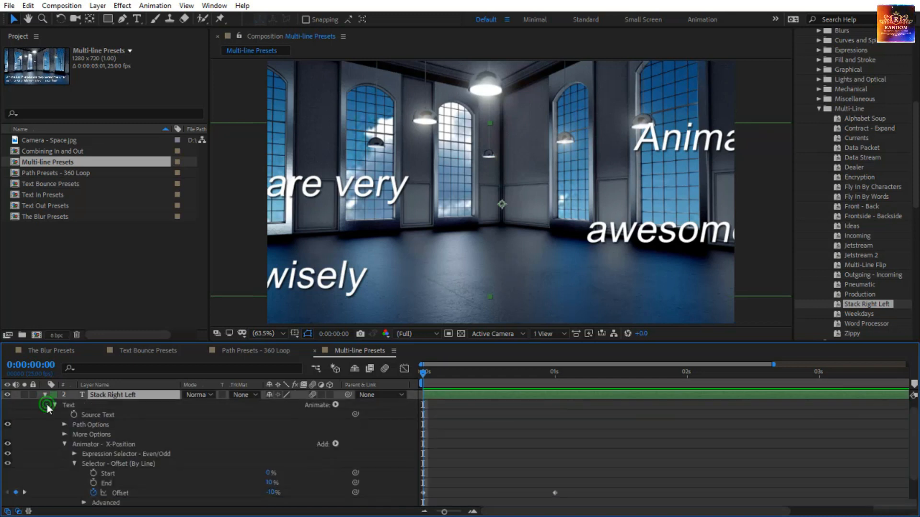
scroll(120, 465, "down", 1)
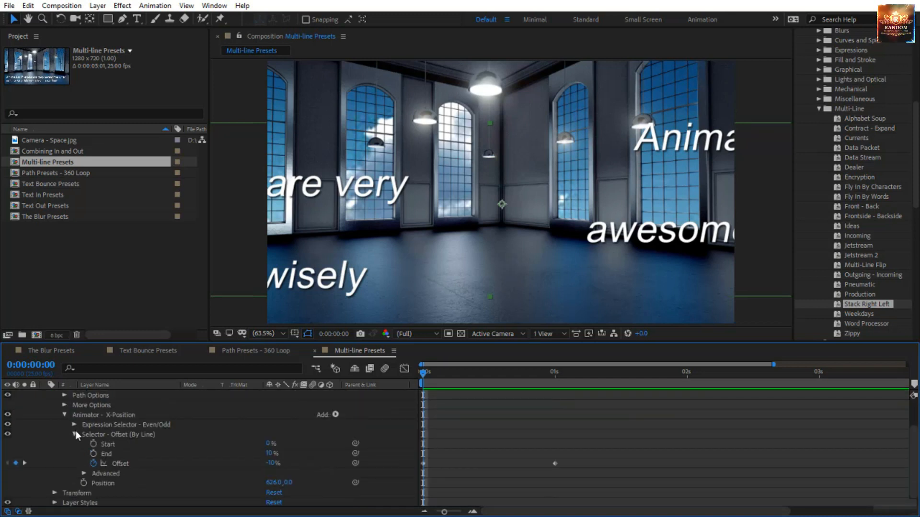
left_click(115, 482)
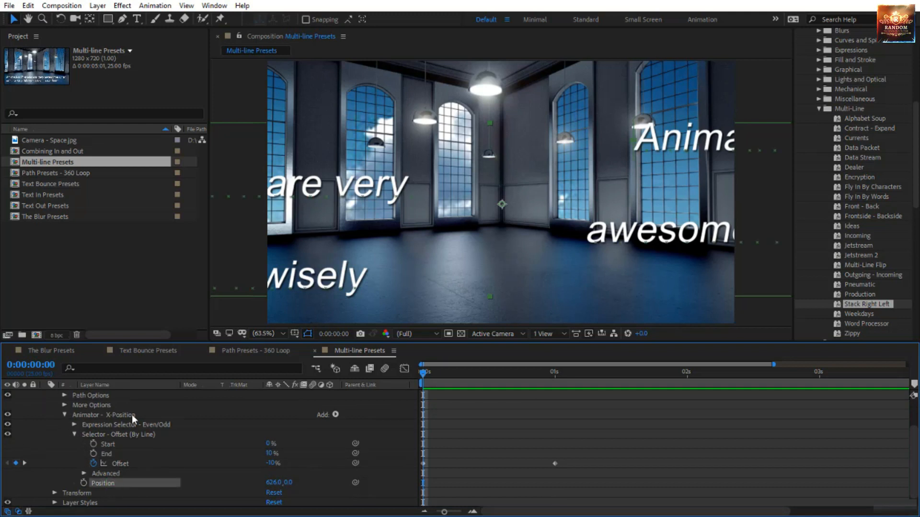
left_click(122, 427)
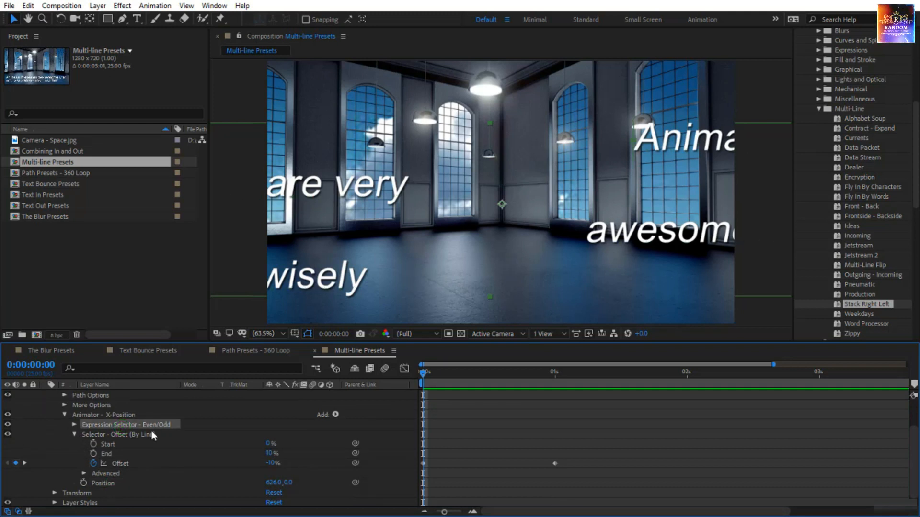
left_click(97, 438)
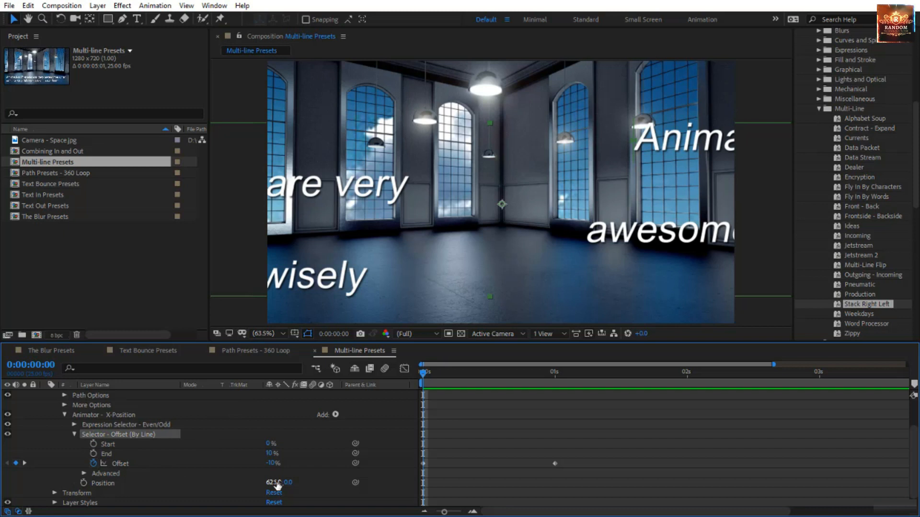
Increase the X-Position animator's Position to 1059.0, 0.0 so the lines start off screen, and preview the animation.
left_click_drag(278, 483, 523, 483)
left_click(485, 410)
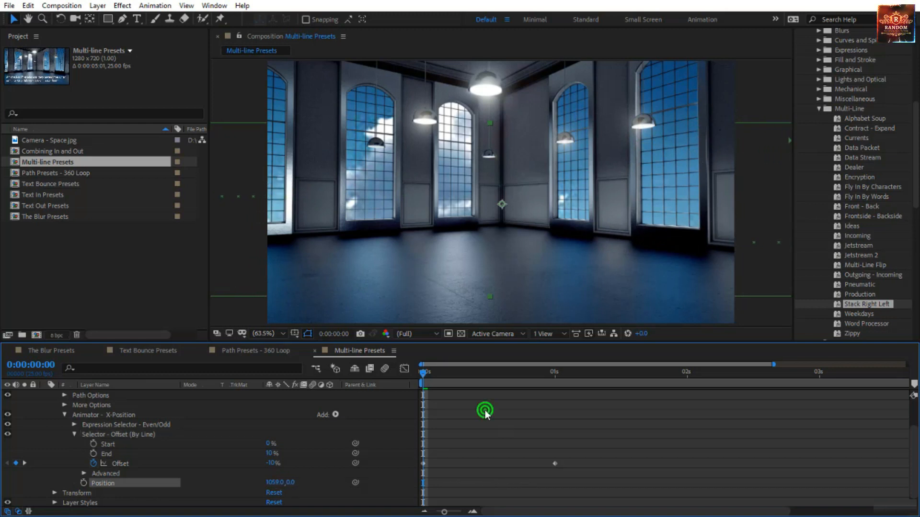
key("space")
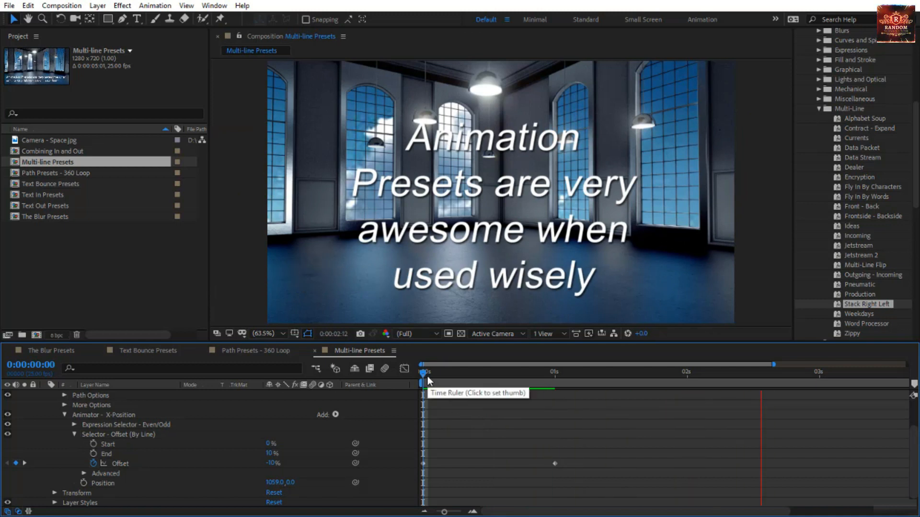
left_click_drag(424, 375, 602, 374)
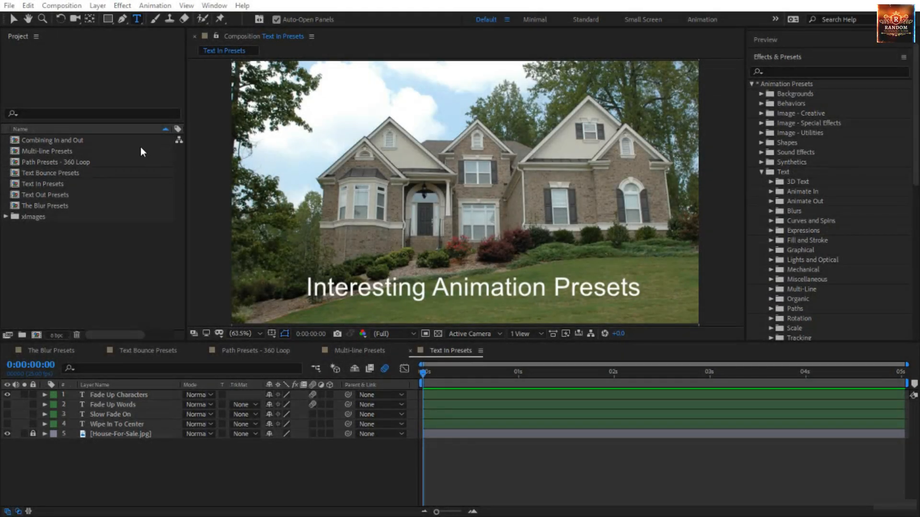
Select the Text In Presets composition in the project and expand the Animate In category of text presets.
left_click(66, 184)
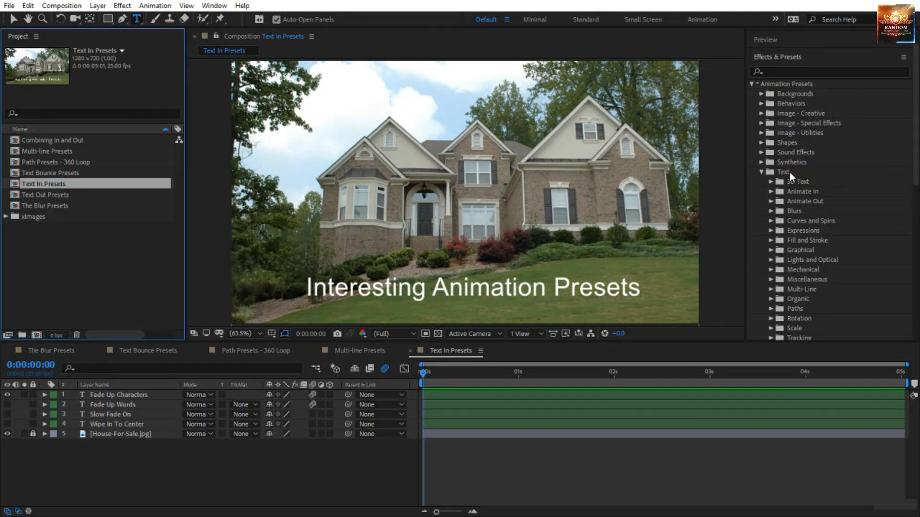
left_click(797, 192)
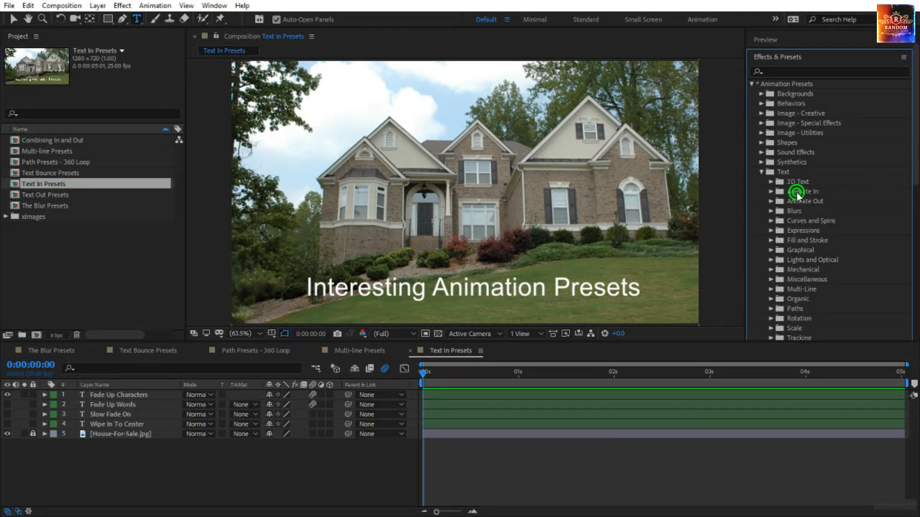
left_click(799, 200)
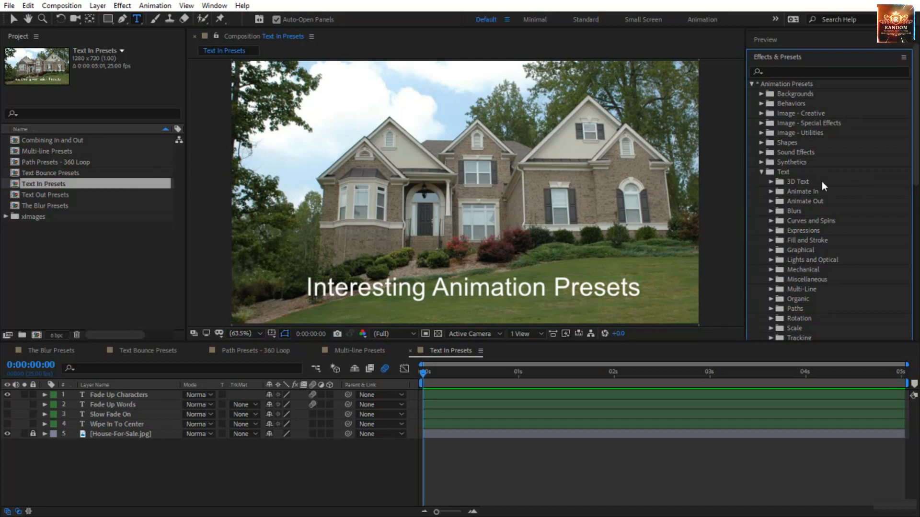
left_click(770, 193)
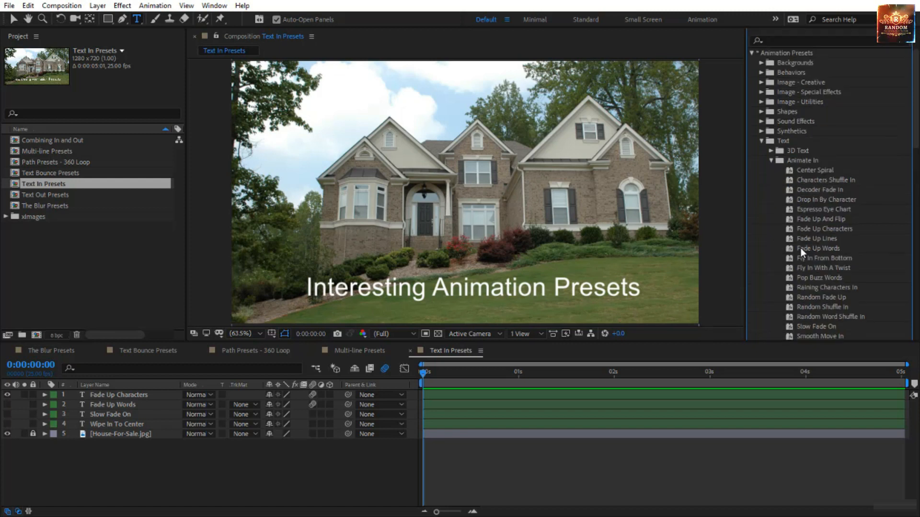
Apply the Fade Up Characters preset to the Fade Up Characters text layer at 0:00:00:00.
left_click(140, 396)
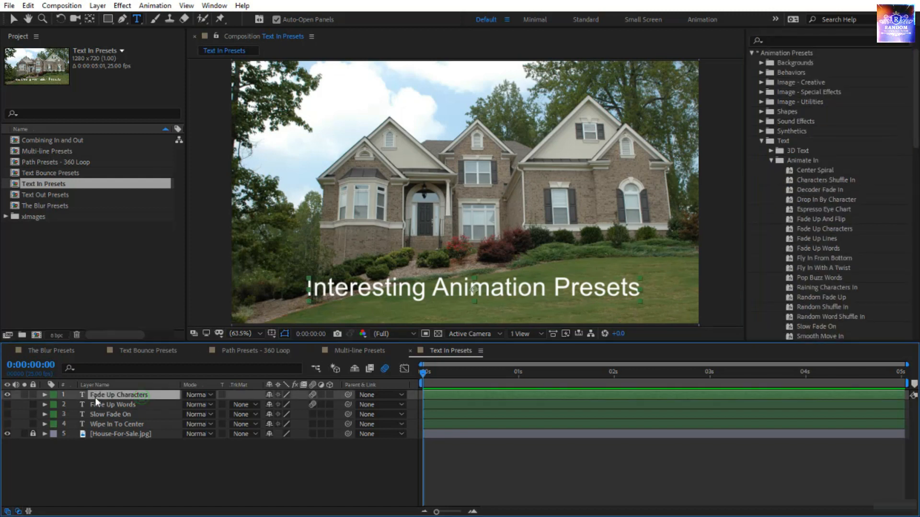
left_click(836, 228)
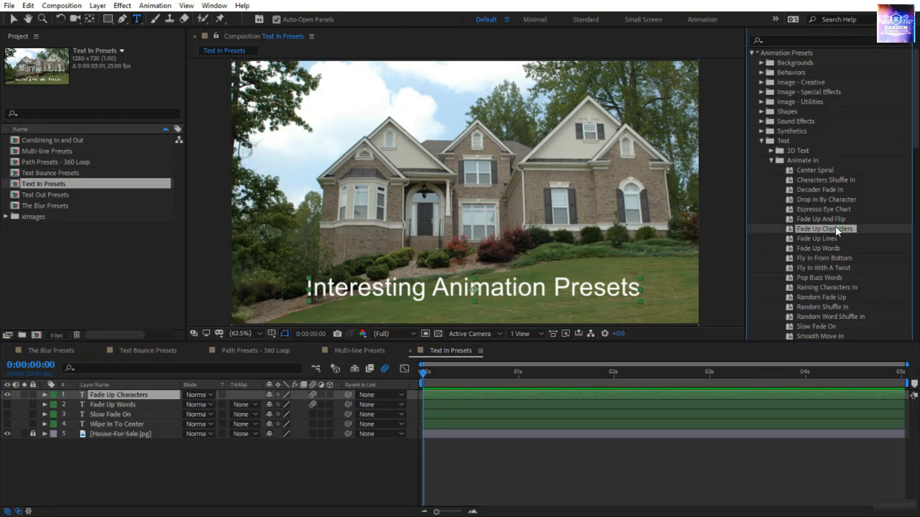
left_click_drag(835, 228, 169, 397)
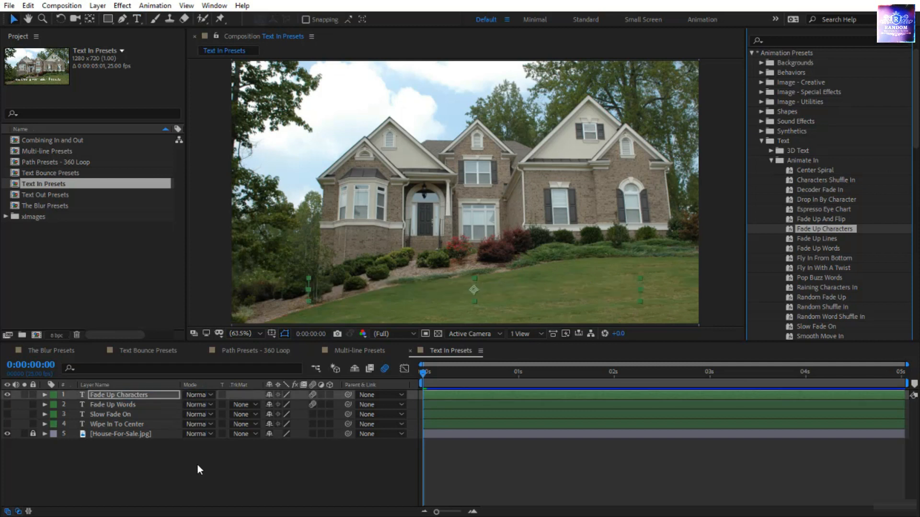
Reveal the Fade Up Characters layer's Range Selector keyframes and play its animation from the start.
left_click(140, 396)
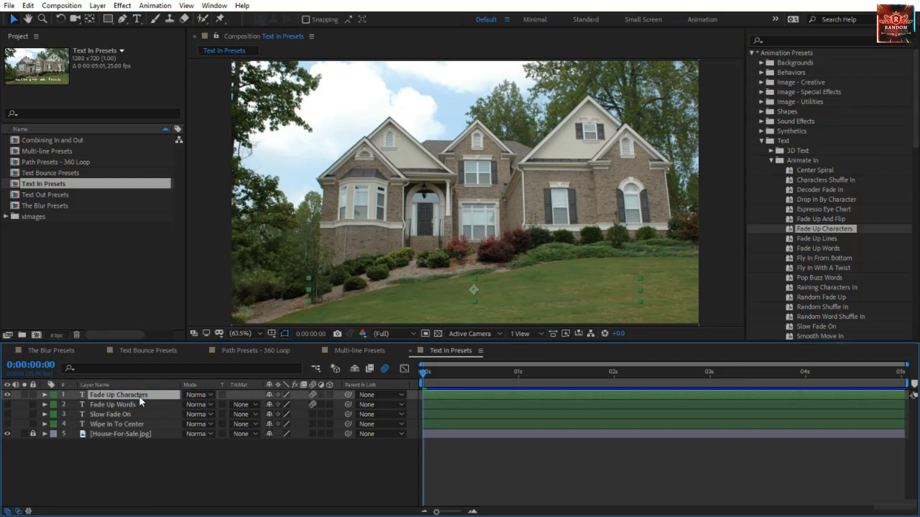
key("u")
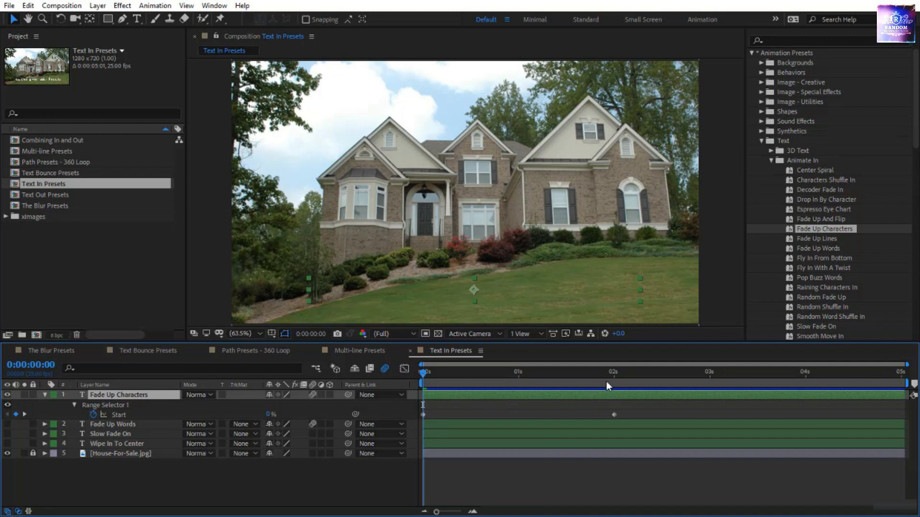
left_click(474, 488)
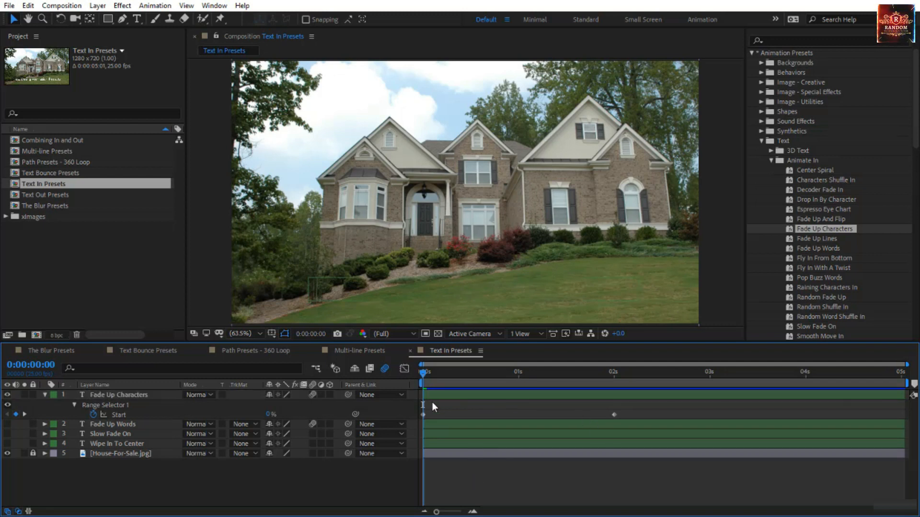
left_click_drag(422, 375, 380, 408)
key("space")
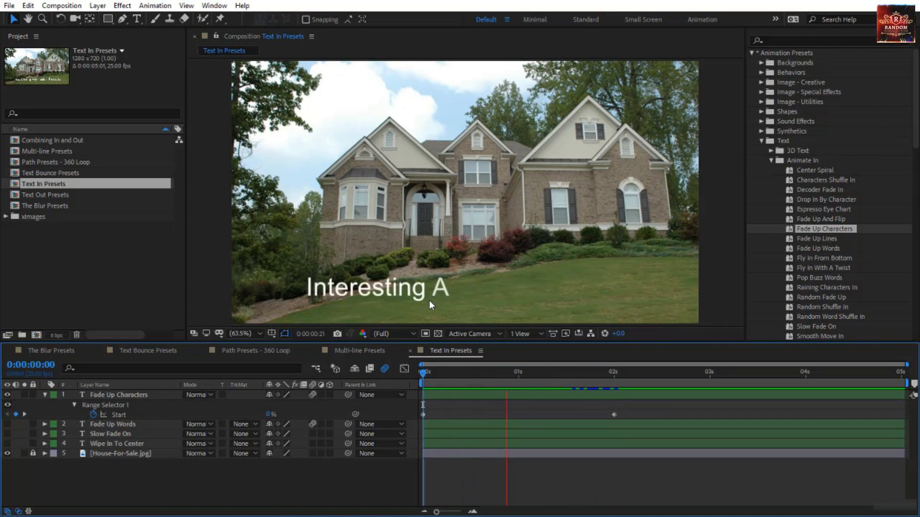
left_click_drag(422, 373, 379, 406)
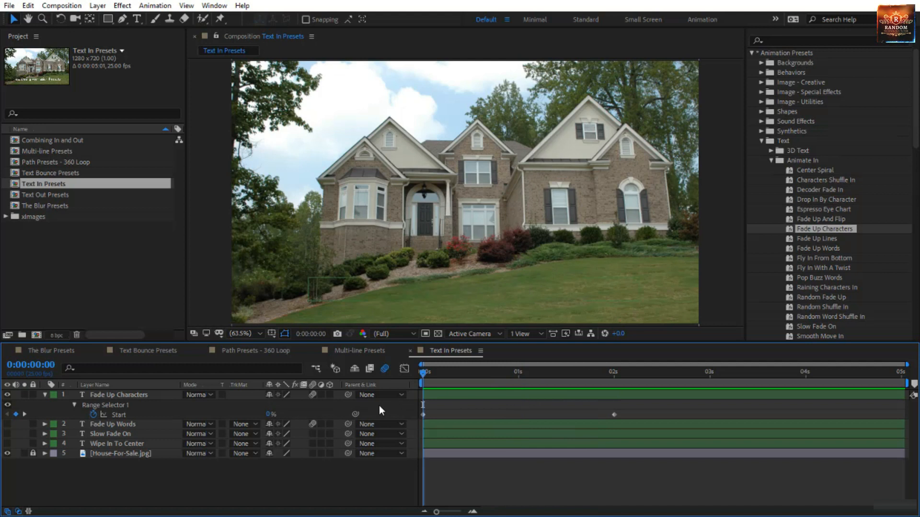
key("space")
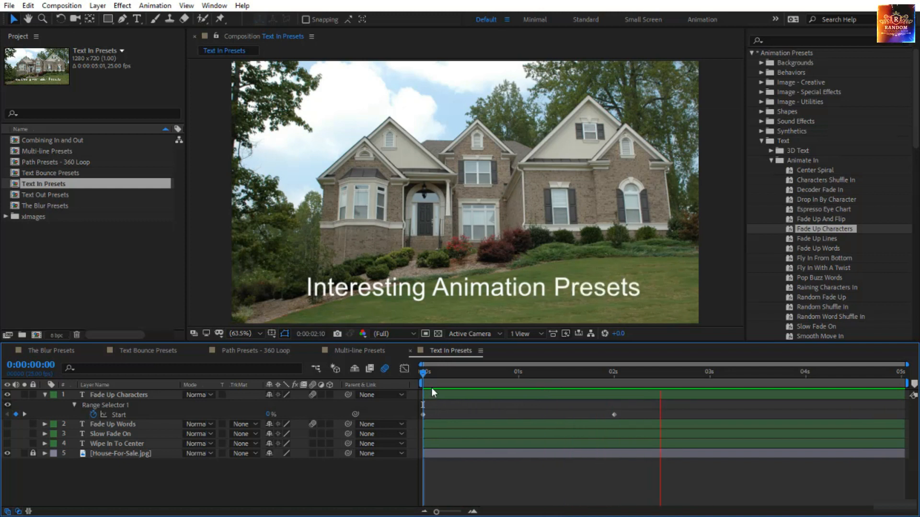
Examine the Fade Up Characters layer's Animator 1 settings and the properties that can be added to it, and replay the animation.
left_click(423, 372)
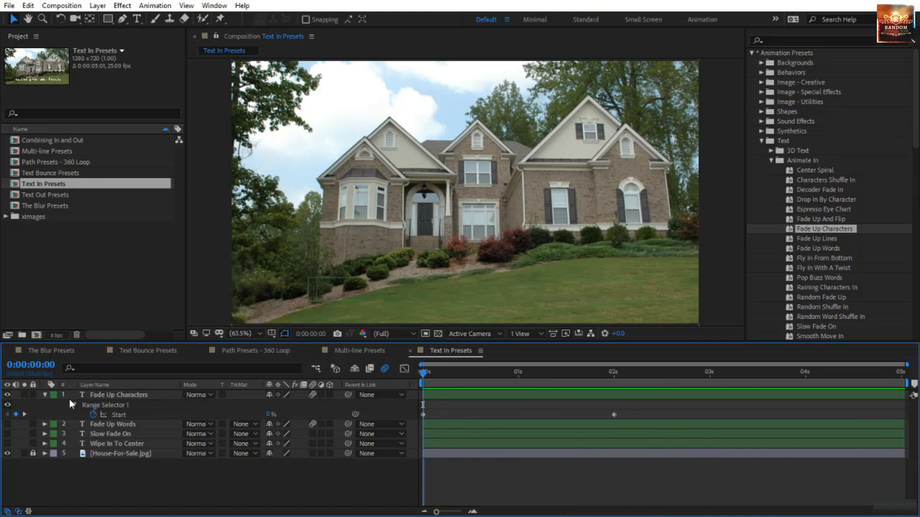
left_click(44, 396)
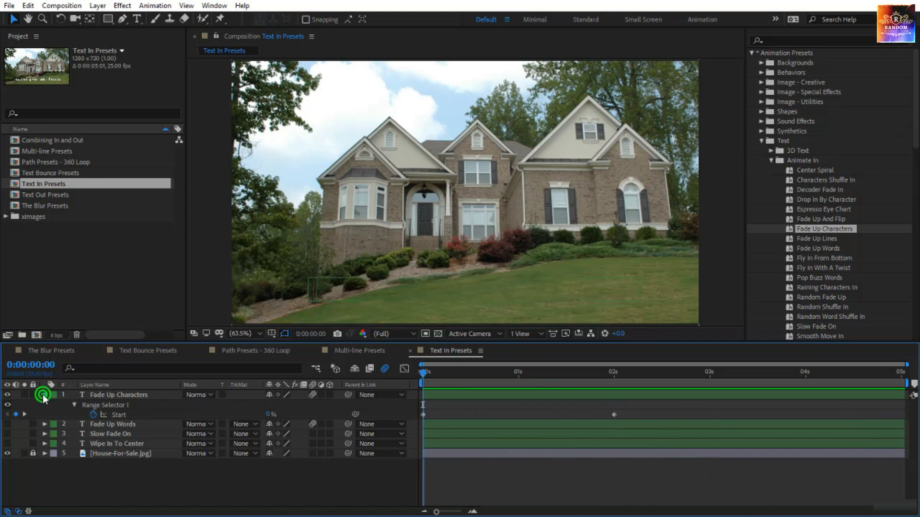
left_click(44, 395)
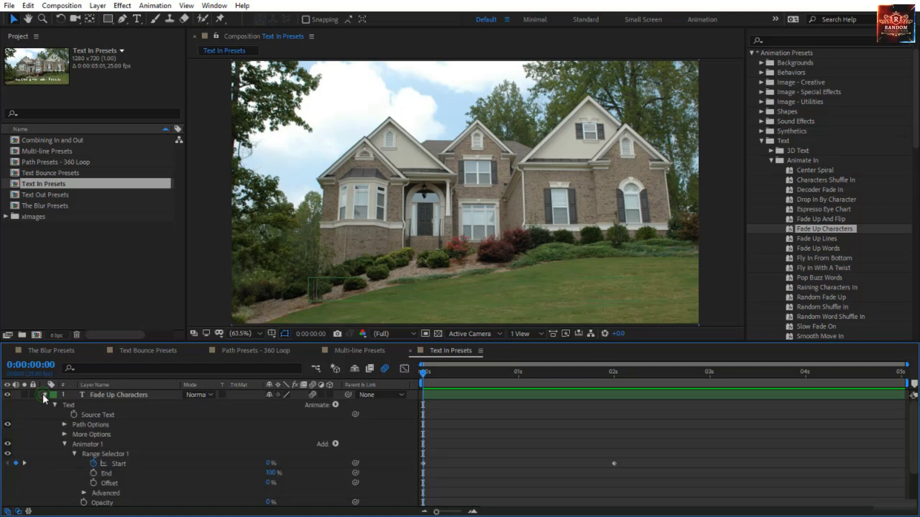
left_click(87, 445)
left_click(336, 445)
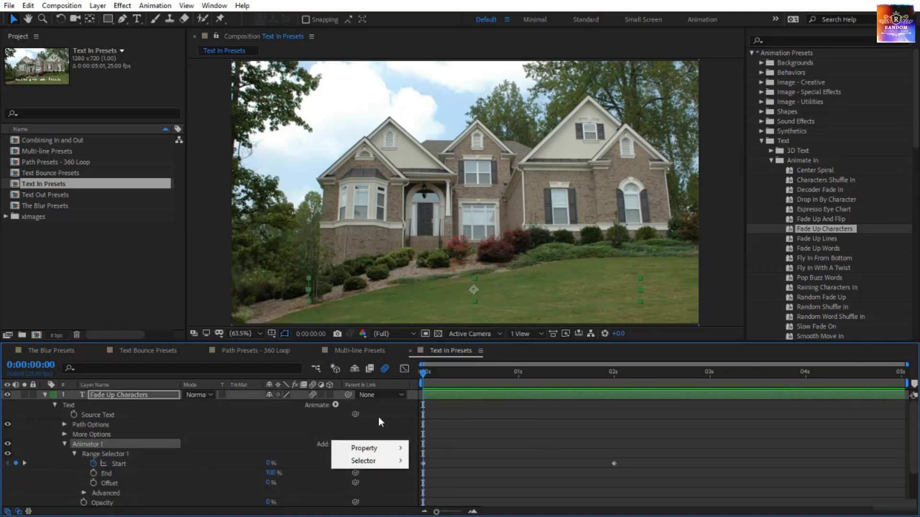
mouse_move(361, 451)
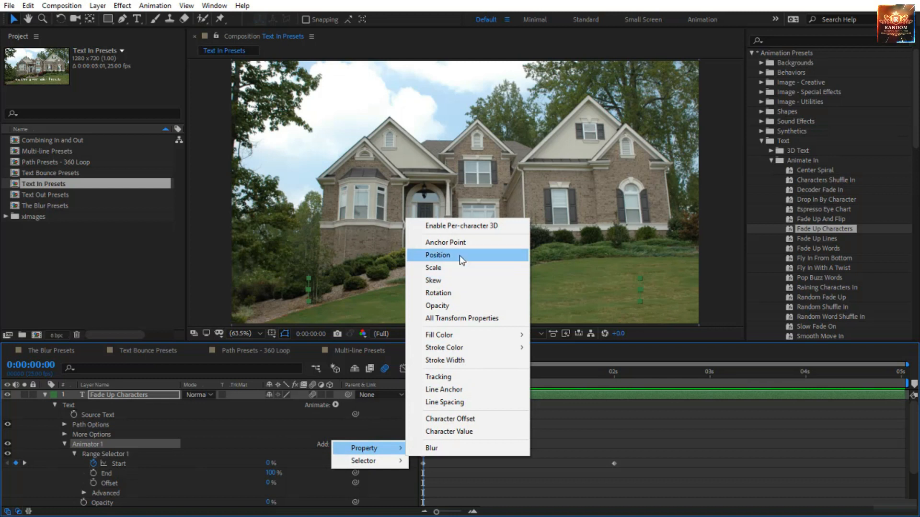
left_click(449, 448)
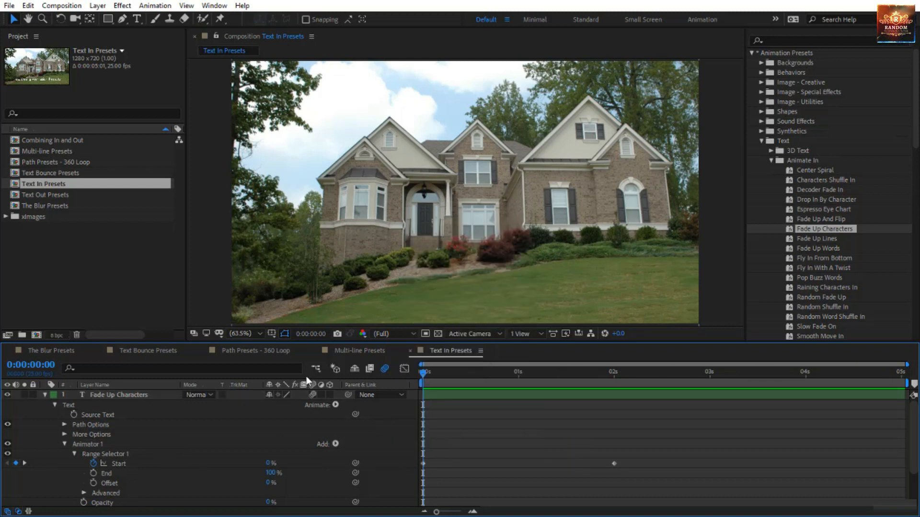
key("space")
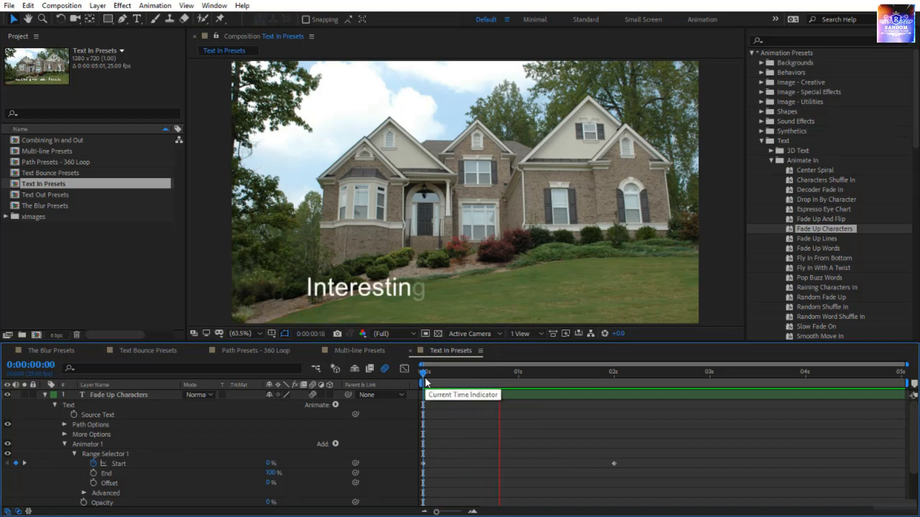
left_click_drag(422, 374, 464, 374)
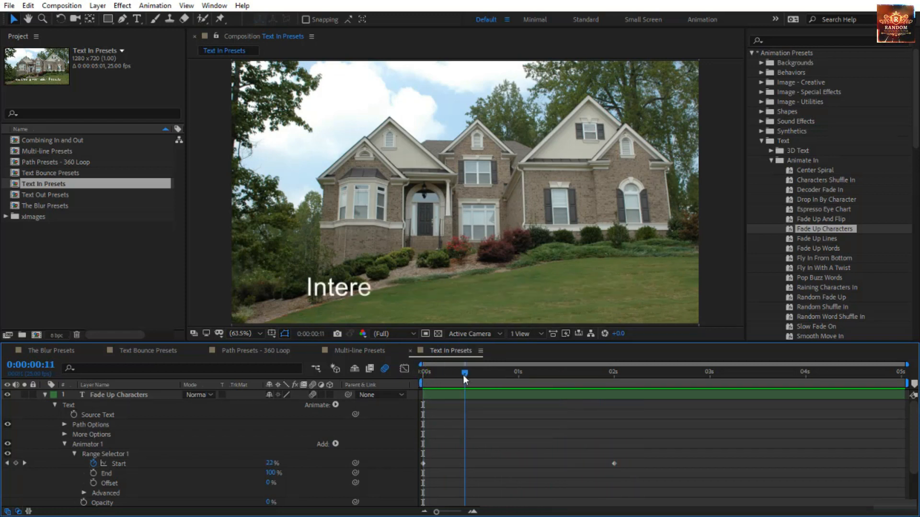
Collapse and hide the Fade Up Characters layer, and show the Fade Up Words layer with it selected.
left_click(45, 396)
left_click(99, 395)
left_click(99, 405)
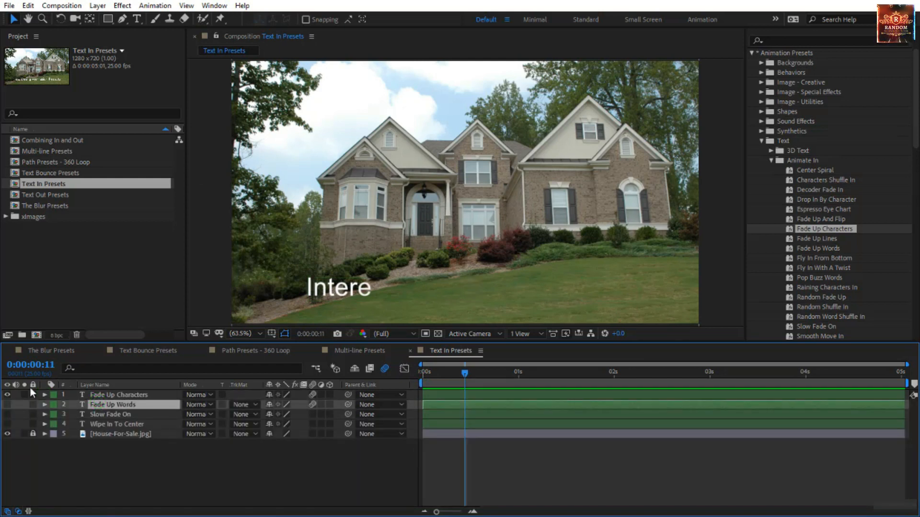
left_click(7, 395)
left_click(7, 404)
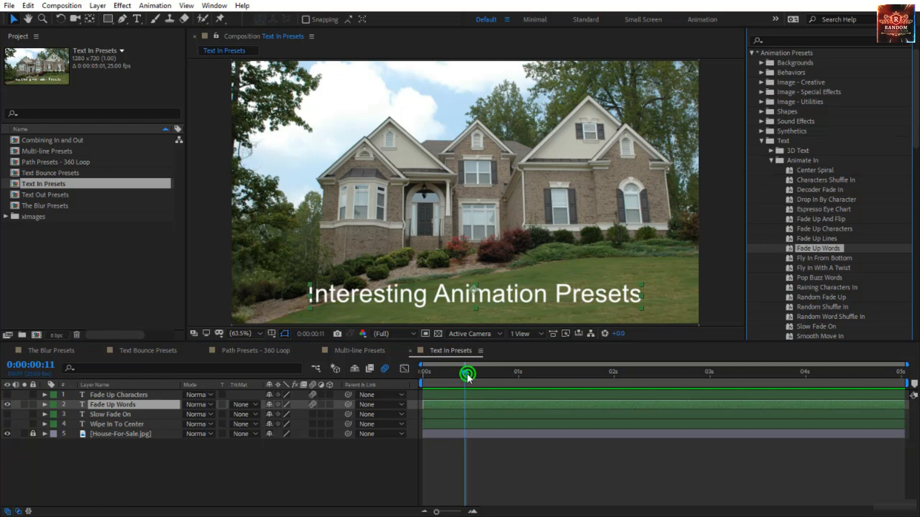
Apply the Fade Up Words preset to the Fade Up Words text layer at 0:00:00:00 and preview the animation.
left_click_drag(468, 374, 391, 377)
left_click(799, 248)
left_click_drag(805, 247, 550, 293)
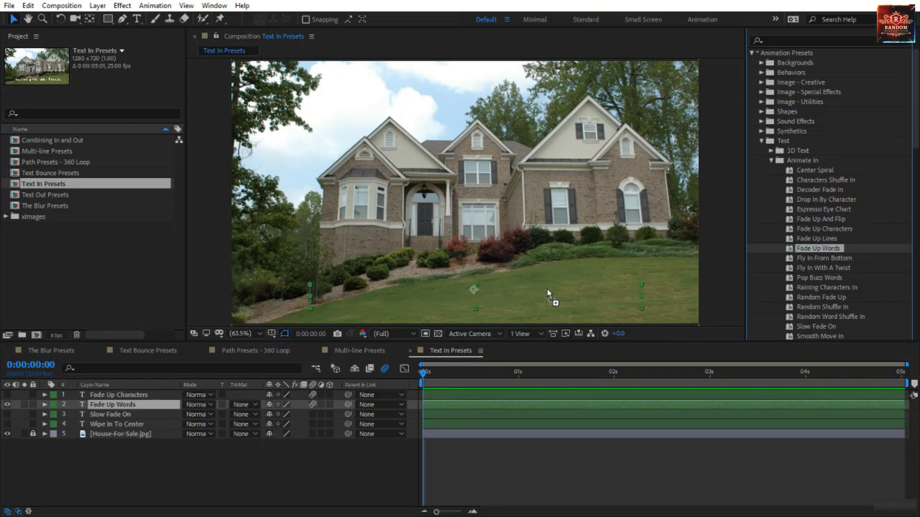
key("space")
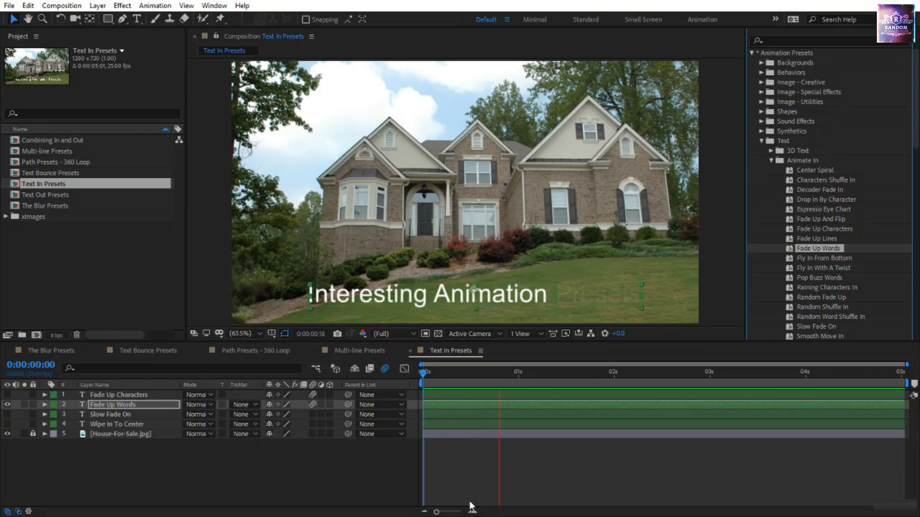
key("space")
key("space")
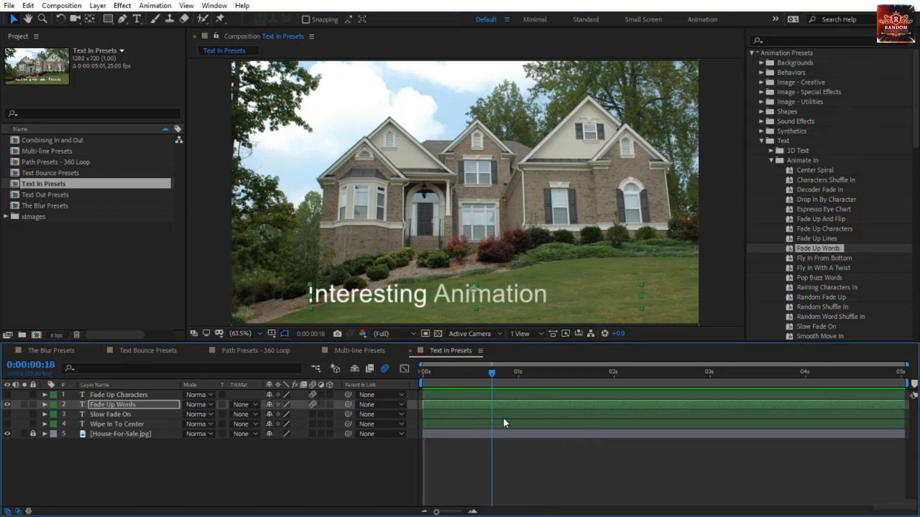
key("space")
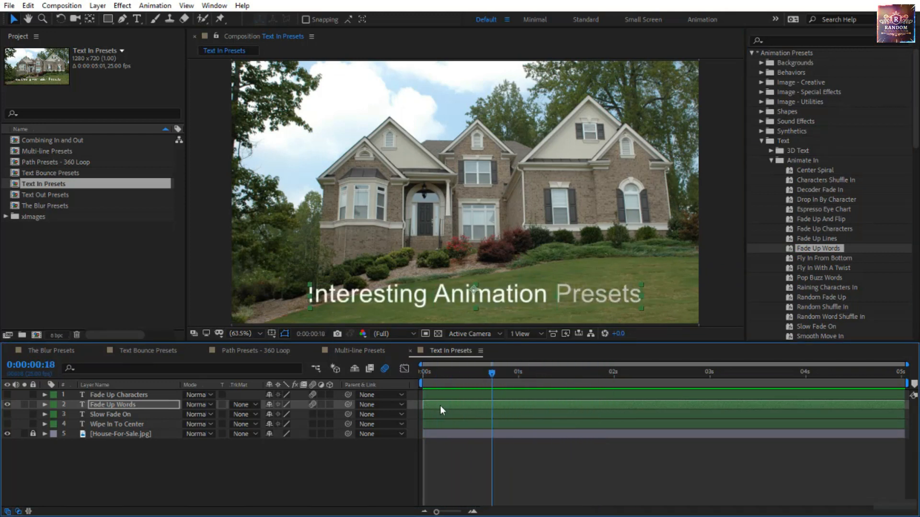
Reveal the Fade Up Words layer's Start keyframes and move the end keyframe to about 1 second to shorten the animation.
left_click(153, 404)
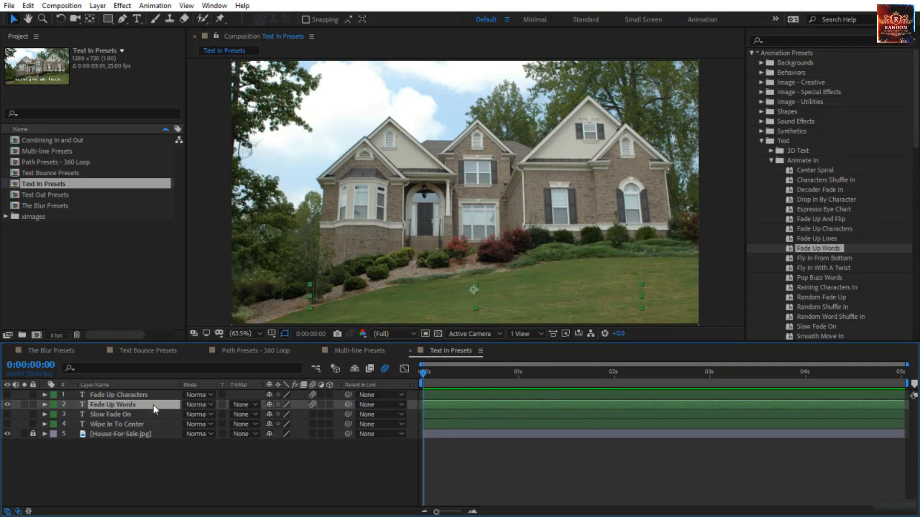
key("u")
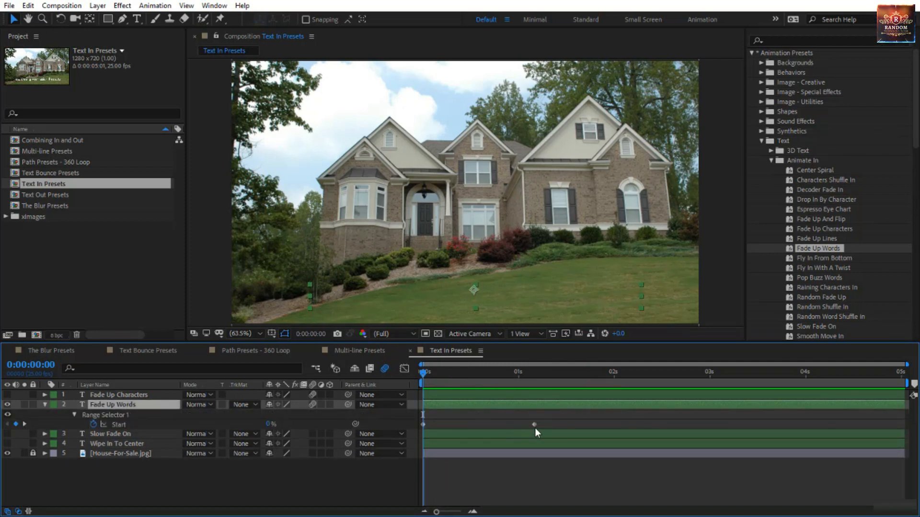
left_click_drag(535, 425, 779, 422)
left_click_drag(580, 421, 522, 431)
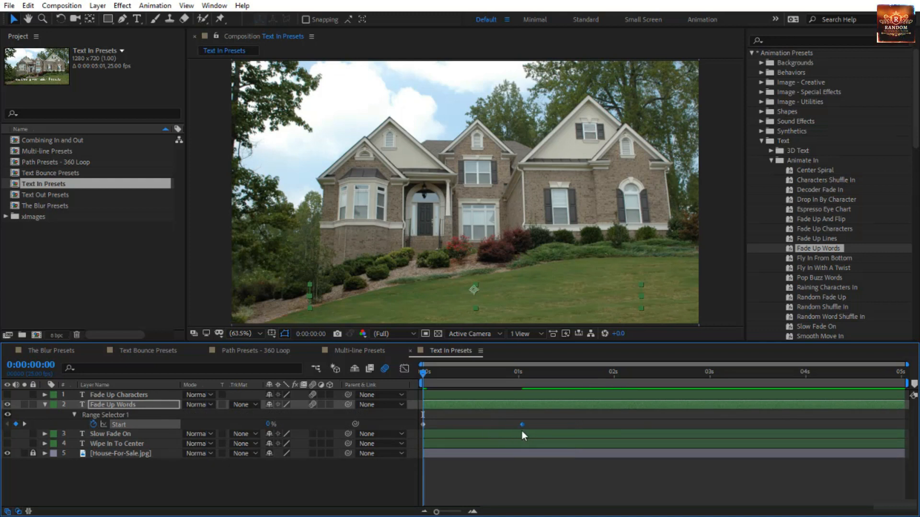
Examine the Fade Up Words layer's Animator 1, including its Range Selector Start keyframes and Opacity property.
left_click(43, 402)
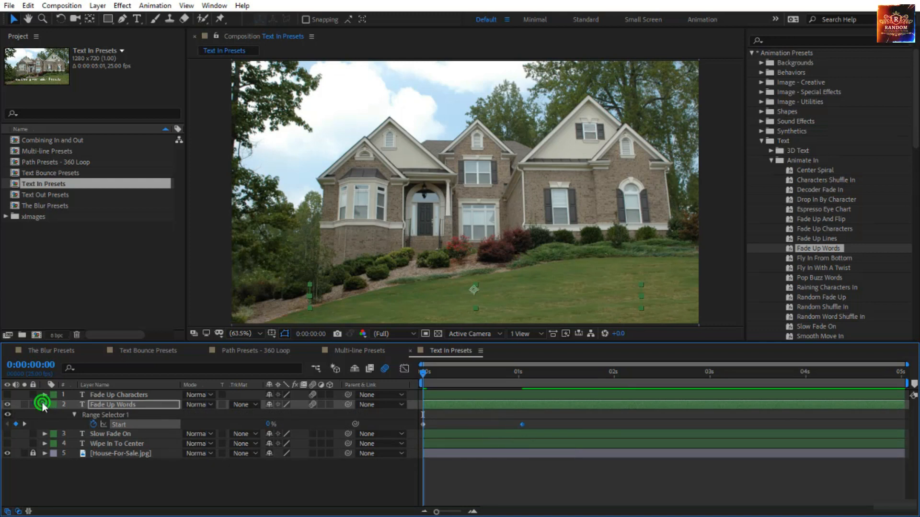
left_click(43, 405)
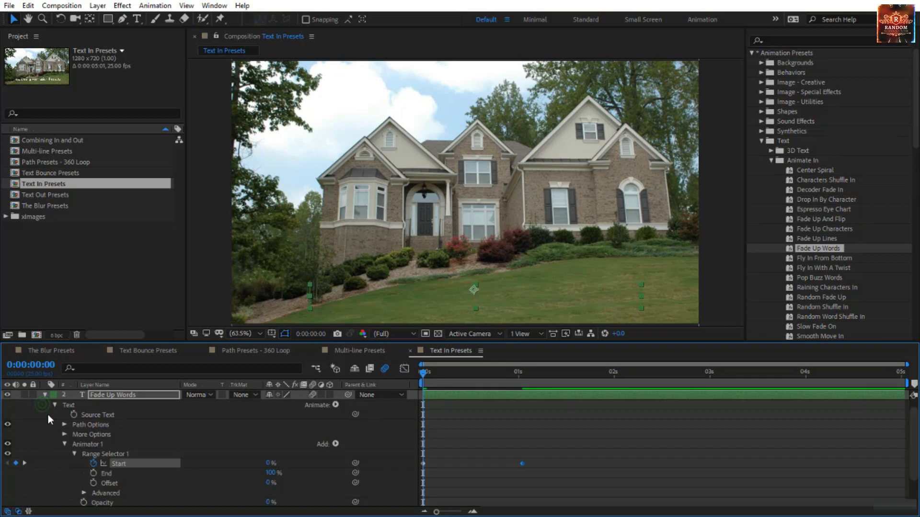
left_click(111, 446)
scroll(125, 447, "down", 1)
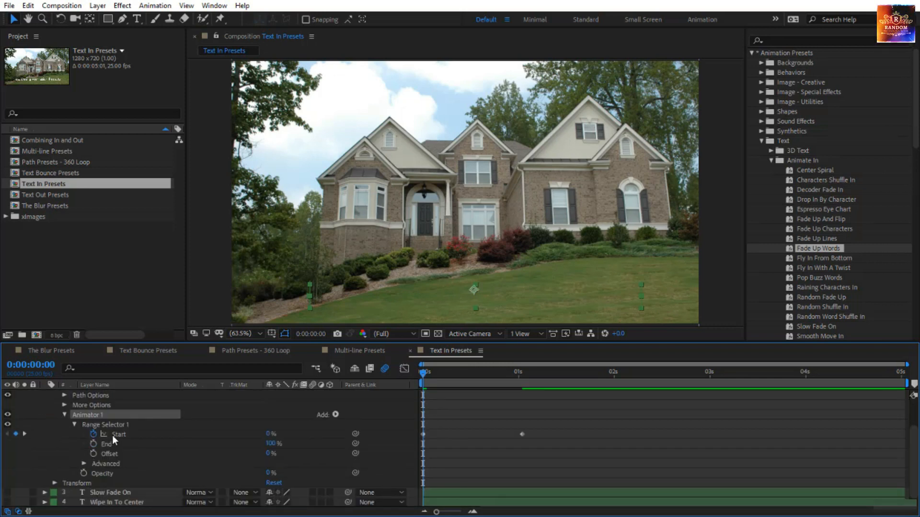
left_click(115, 434)
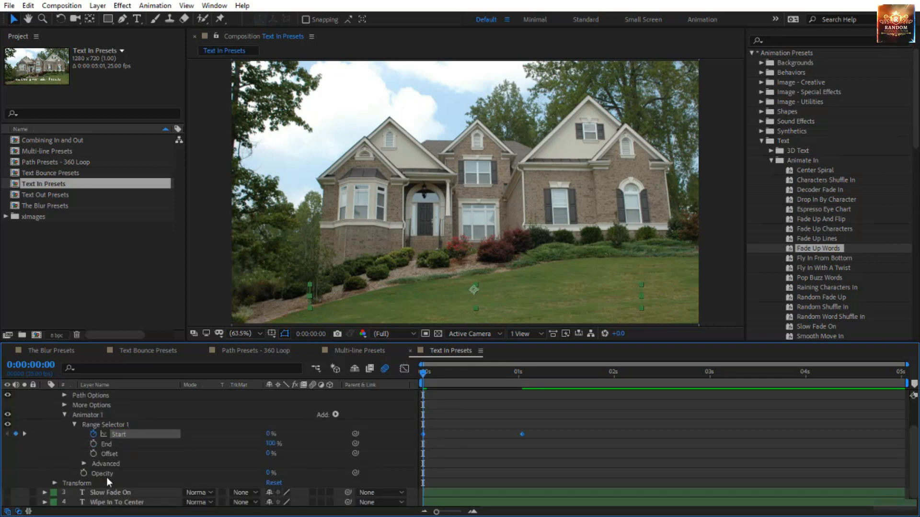
scroll(206, 442, "up", 1)
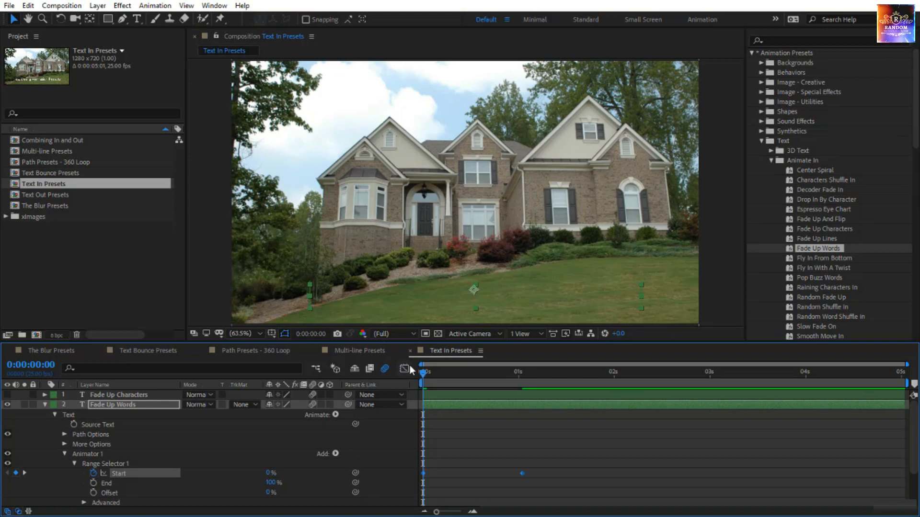
Collapse and hide the Fade Up Words layer, and show the Slow Fade On layer with it selected.
left_click(46, 404)
left_click(7, 405)
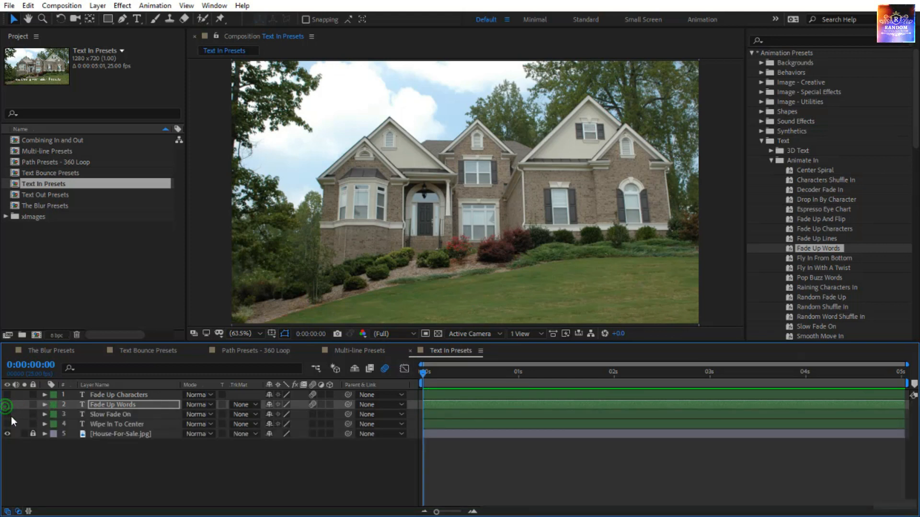
left_click(7, 415)
left_click(116, 414)
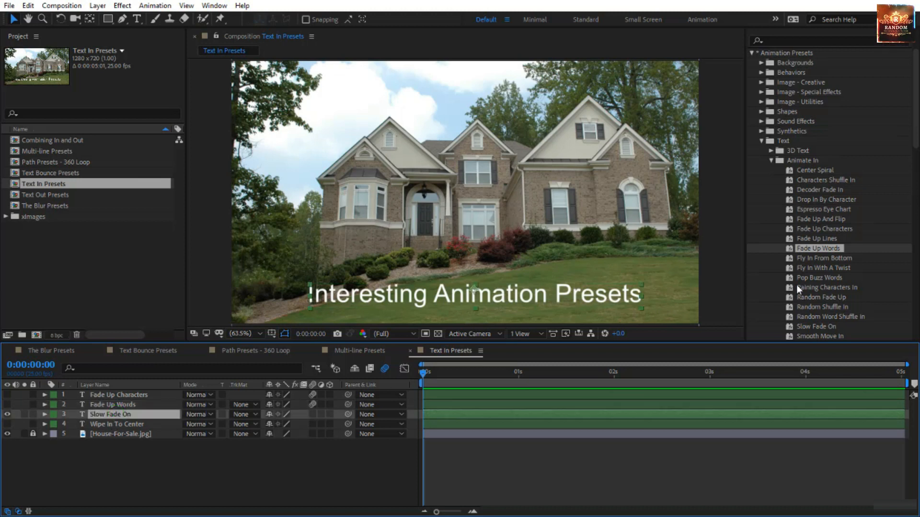
Apply the Slow Fade On preset to the Slow Fade On text layer at 0:00:00:00 and preview the animation.
scroll(831, 258, "down", 5)
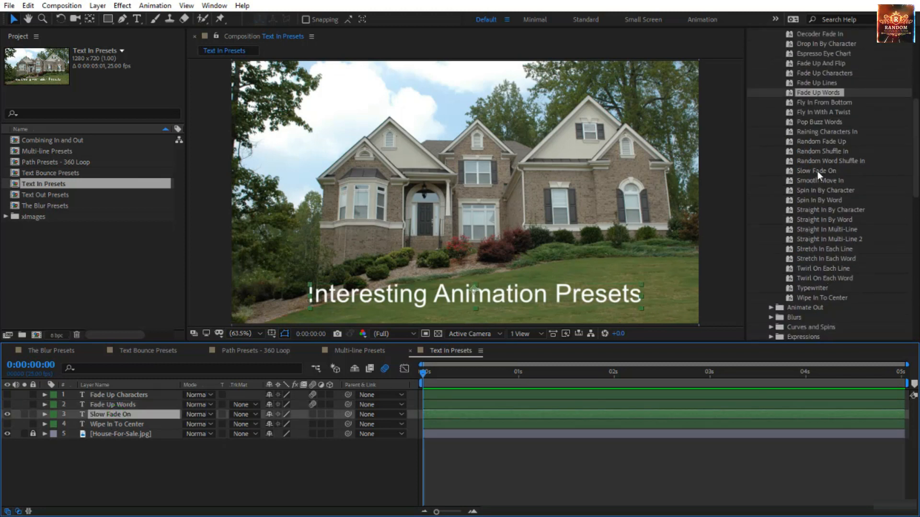
left_click_drag(817, 171, 551, 313)
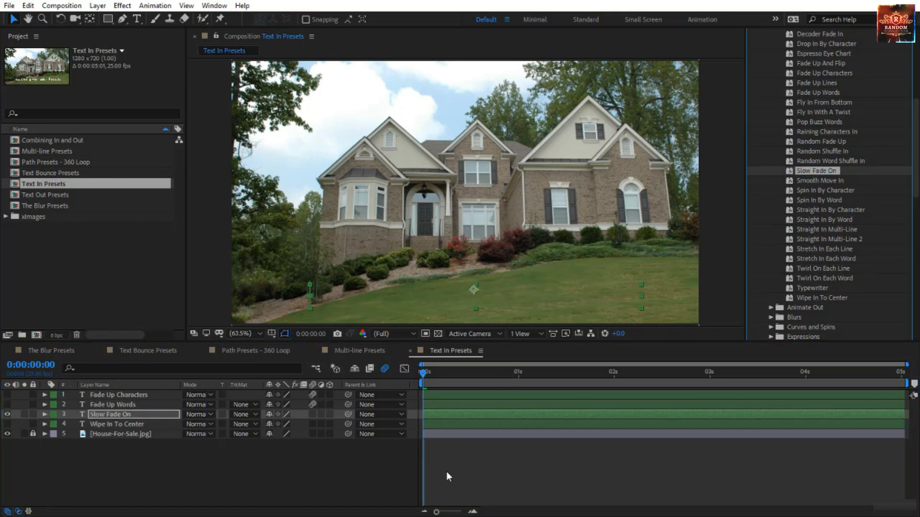
key("space")
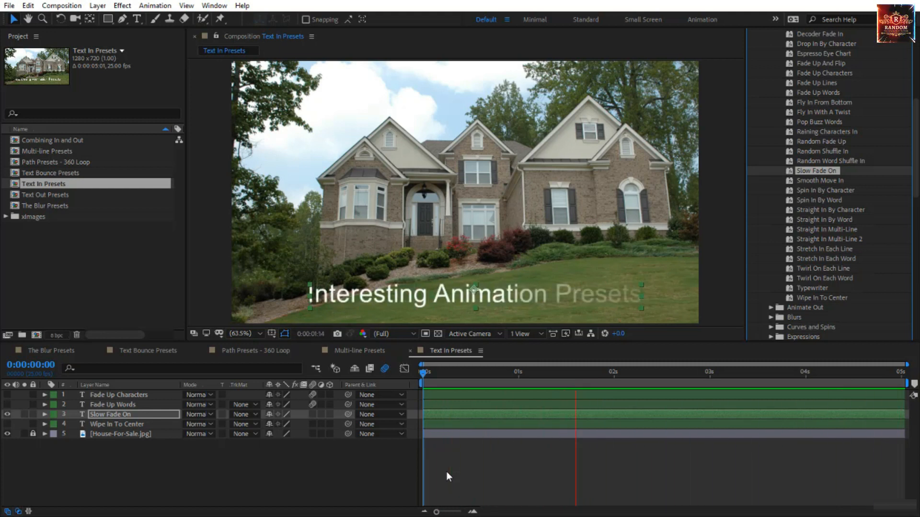
left_click(422, 374)
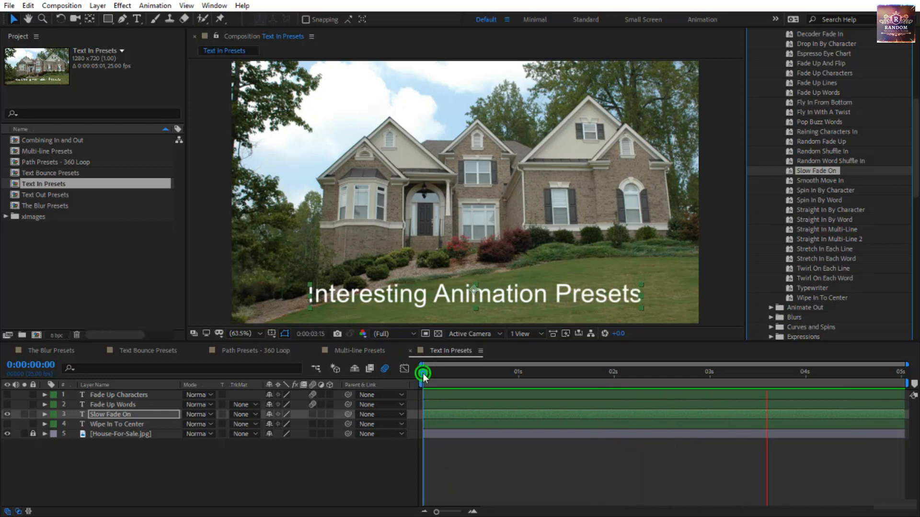
Reveal the Slow Fade On layer's Offset keyframes and move the end keyframe to 3 seconds to lengthen the fade.
left_click(131, 416)
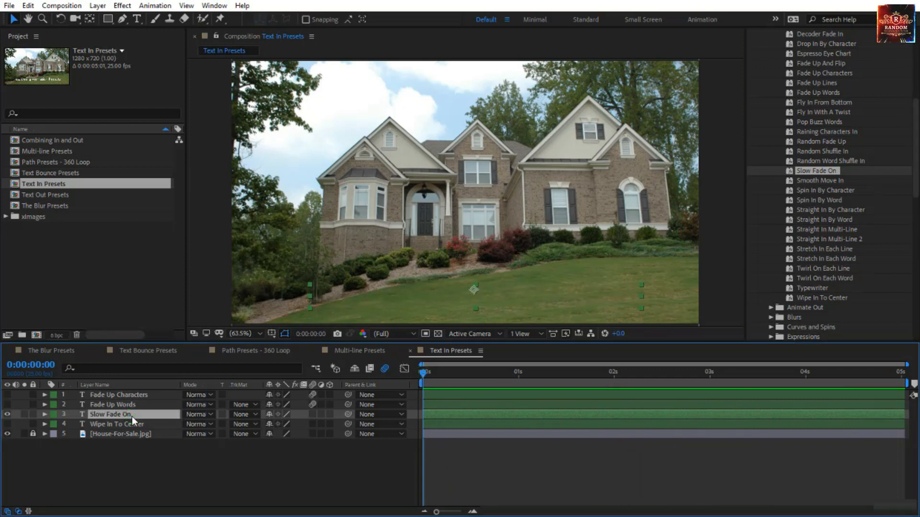
key("u")
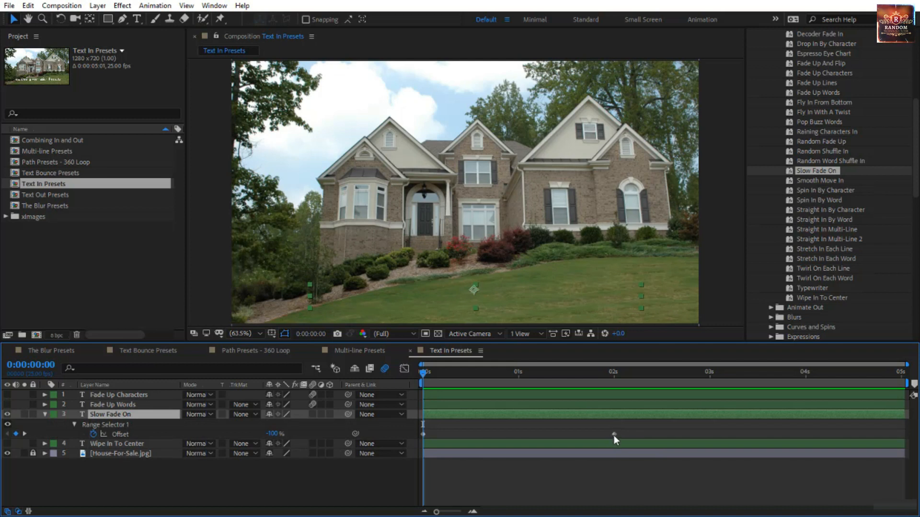
left_click_drag(614, 436, 724, 438)
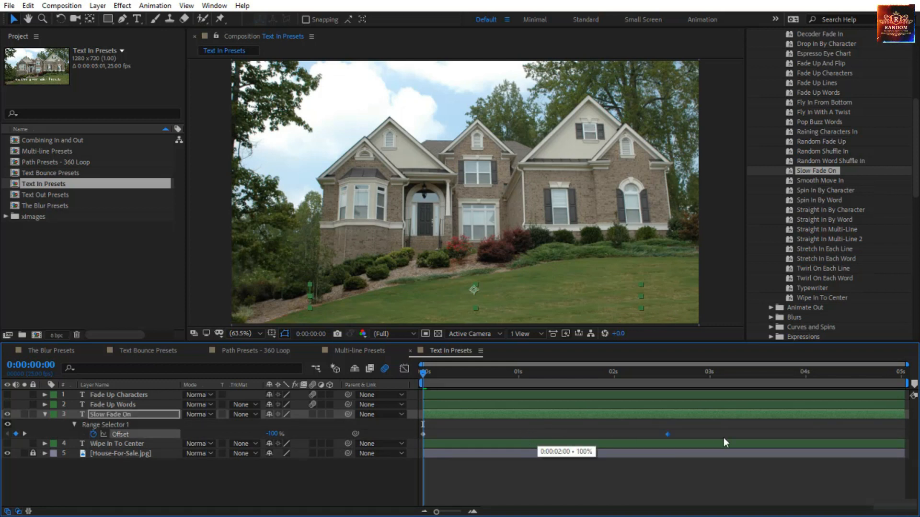
left_click_drag(784, 447, 709, 443)
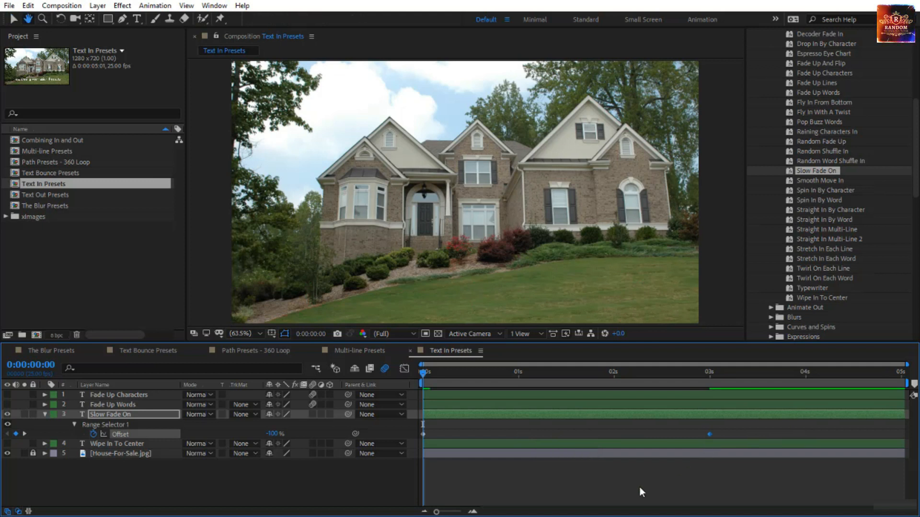
Preview the retimed Slow Fade On animation from the start and hide its layer.
key("space")
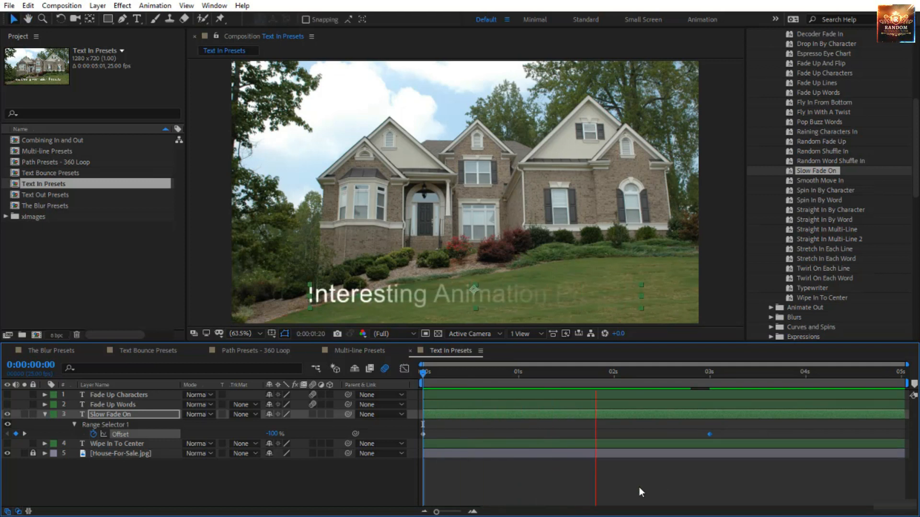
left_click(423, 371)
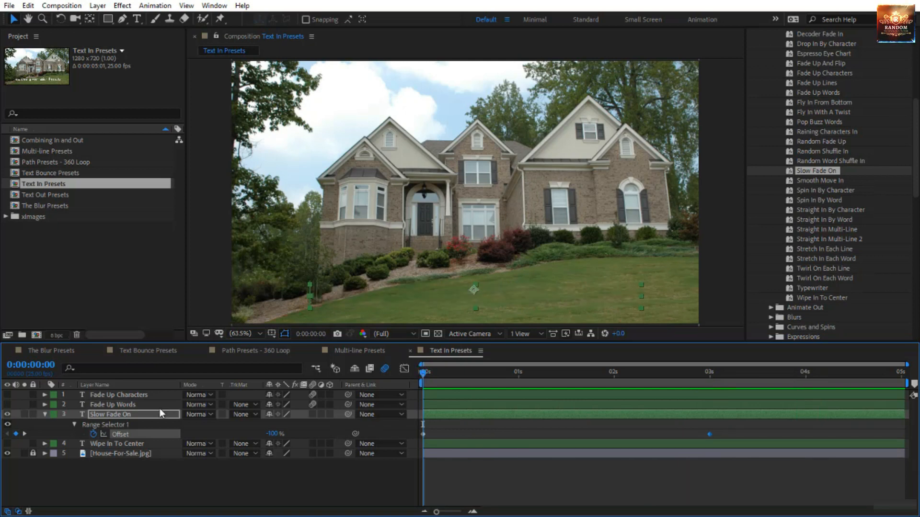
left_click(6, 415)
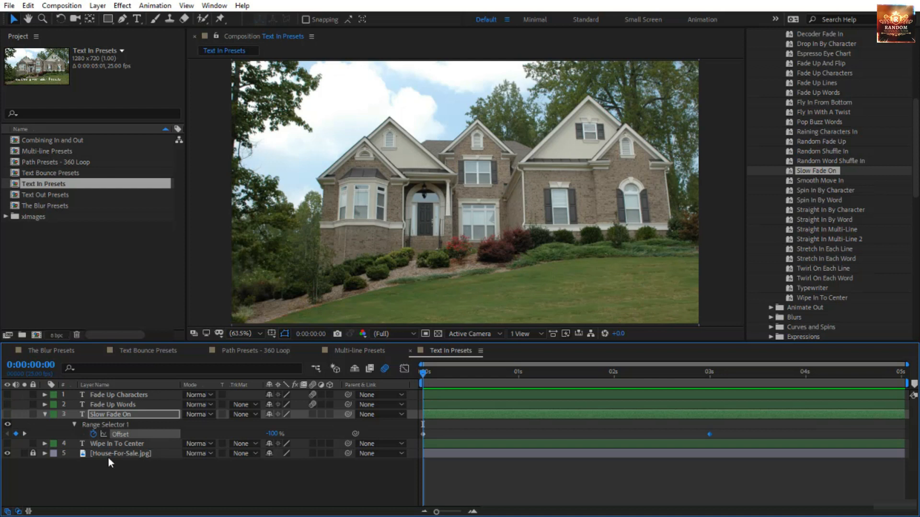
Show the Wipe In To Center text layer and apply the Wipe In To Center preset to it at 0:00:00:00.
left_click(116, 445)
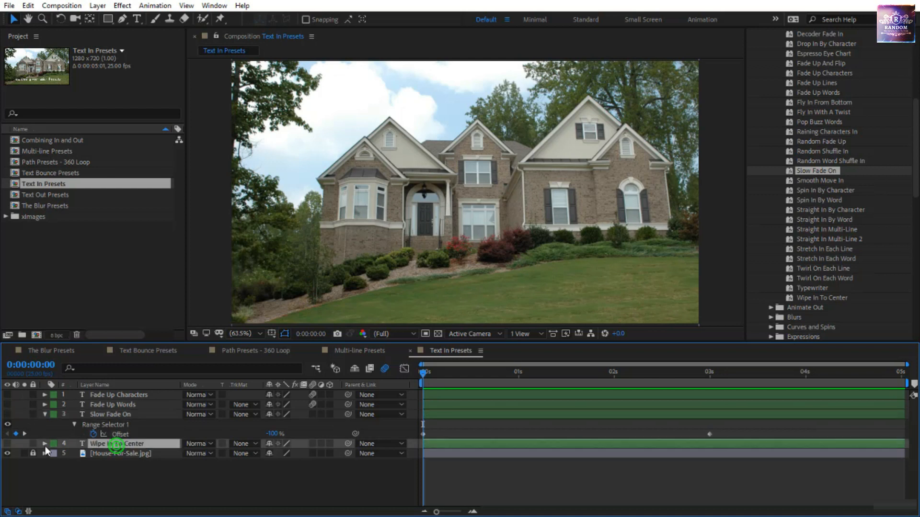
left_click(7, 443)
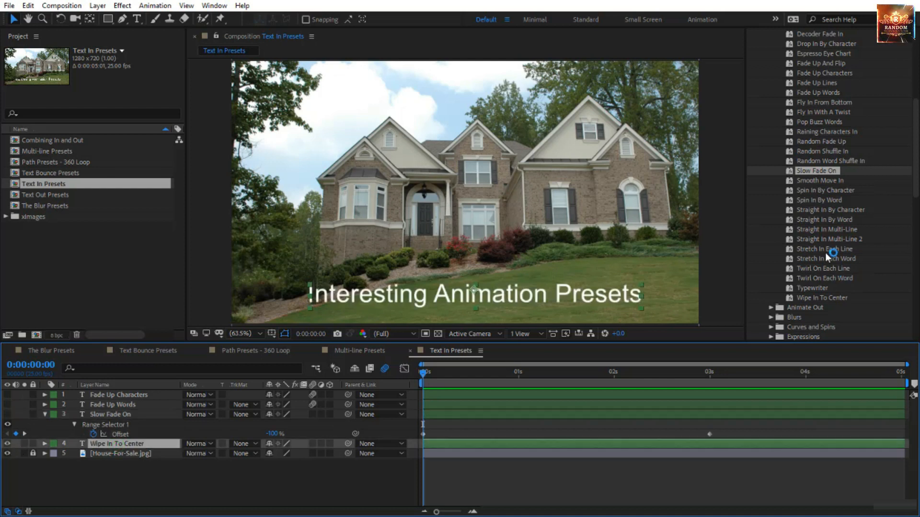
left_click(839, 298)
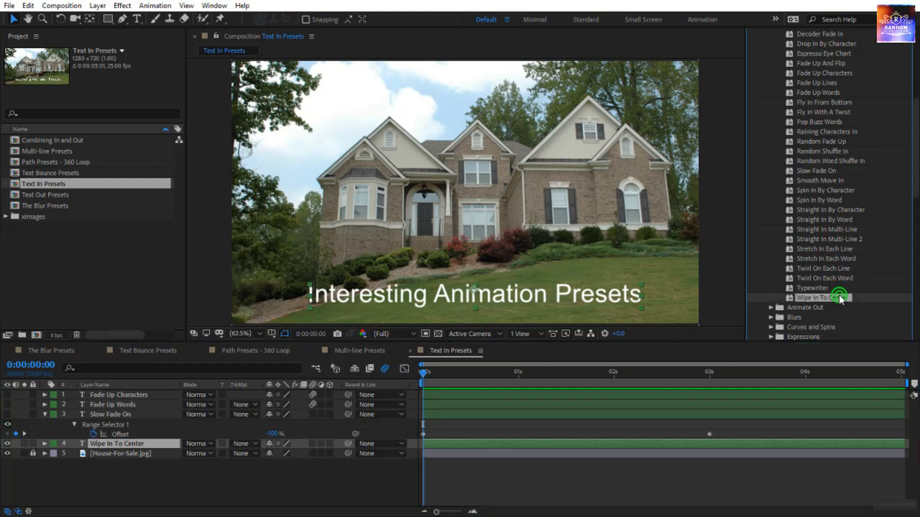
left_click_drag(839, 297, 593, 307)
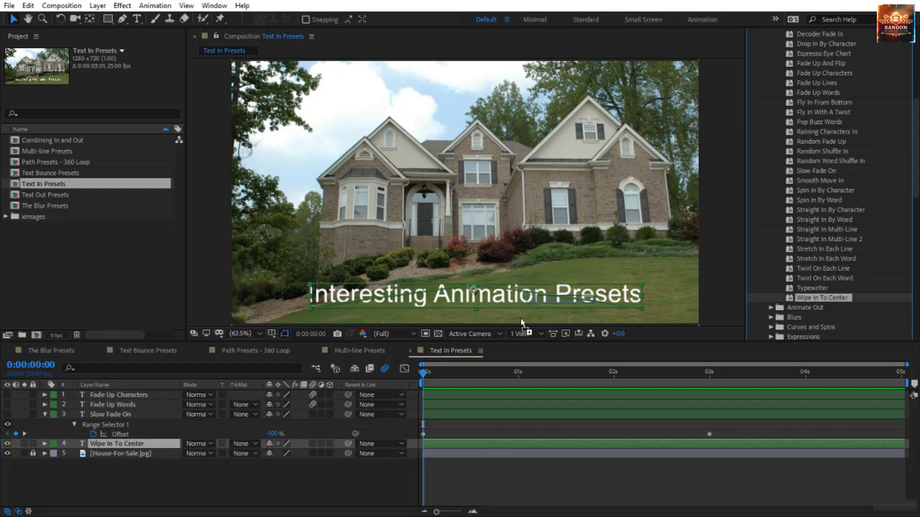
left_click_drag(521, 318, 138, 448)
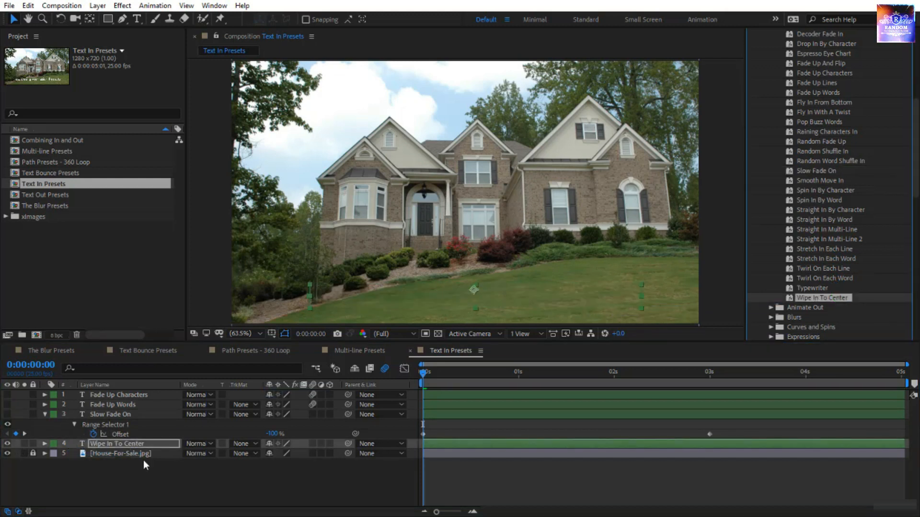
Reveal the Wipe In To Center layer's Start and End keyframes and collapse the Slow Fade On layer.
left_click(110, 444)
key("u")
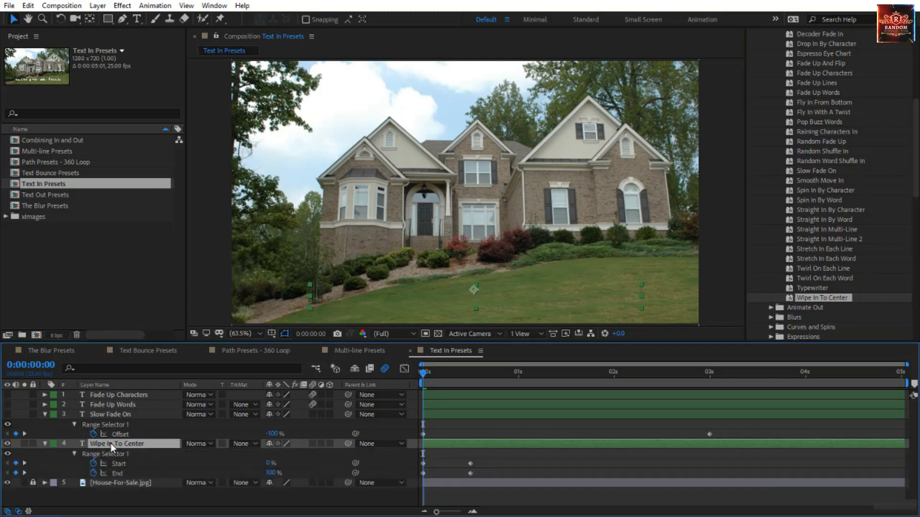
left_click(46, 414)
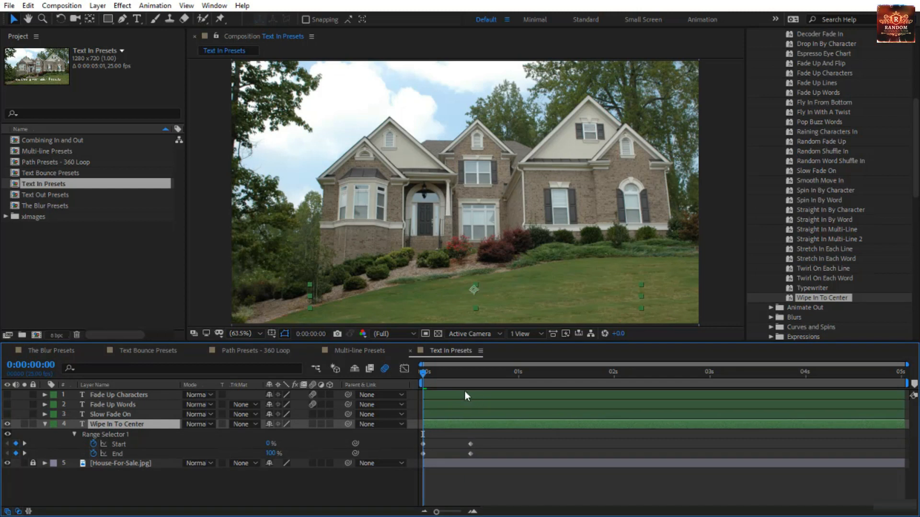
Preview the Wipe In To Center animation from the start and scrub through its first frames.
left_click(452, 444)
key("space")
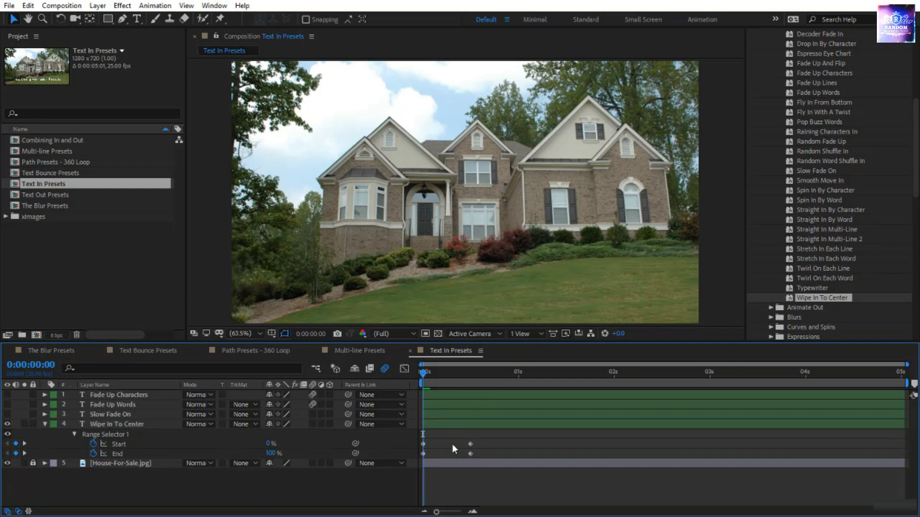
left_click_drag(424, 373, 385, 437)
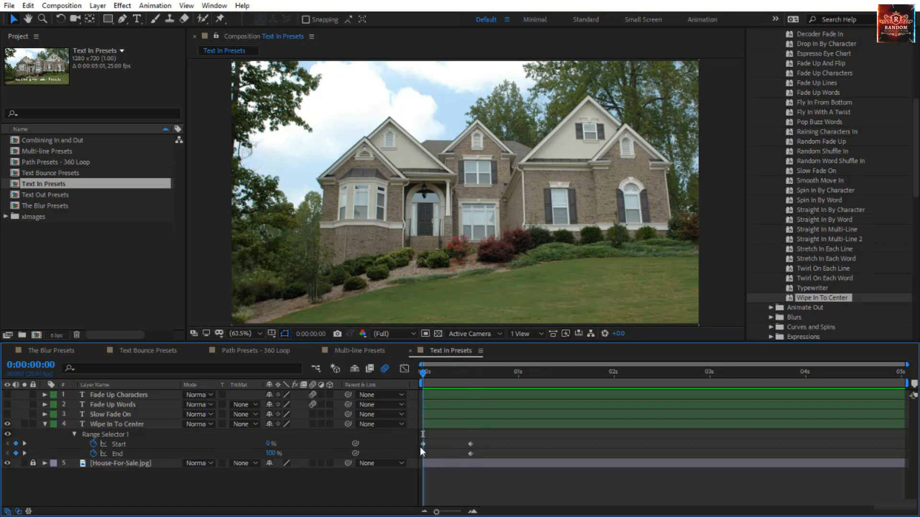
key("space")
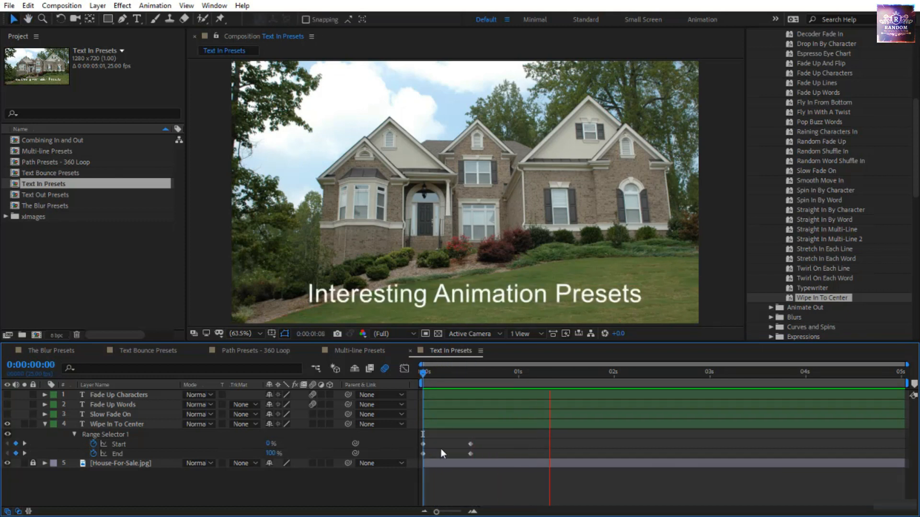
left_click(421, 376)
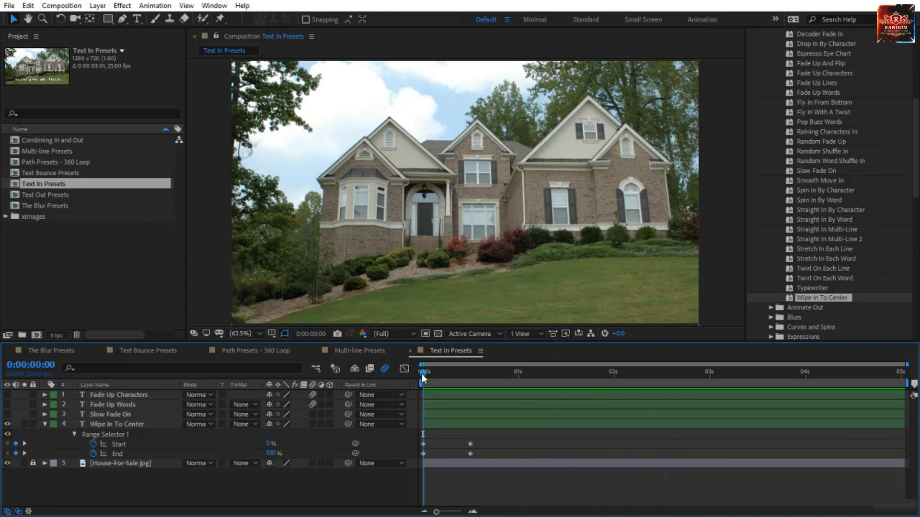
left_click_drag(422, 374, 442, 386)
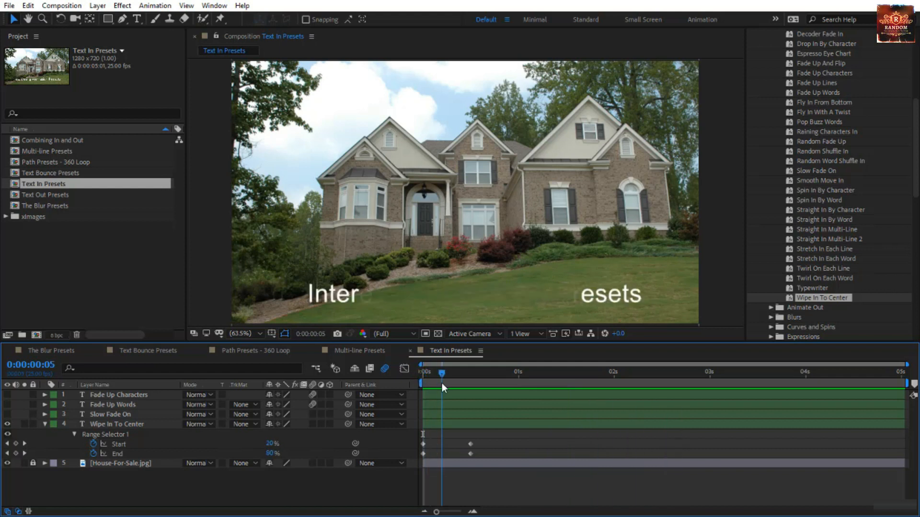
Collapse the Wipe In To Center layer, scrub to 0:00:01:05 and browse the Animate In text presets.
left_click(48, 424)
left_click_drag(422, 374, 537, 379)
scroll(848, 204, "up", 5)
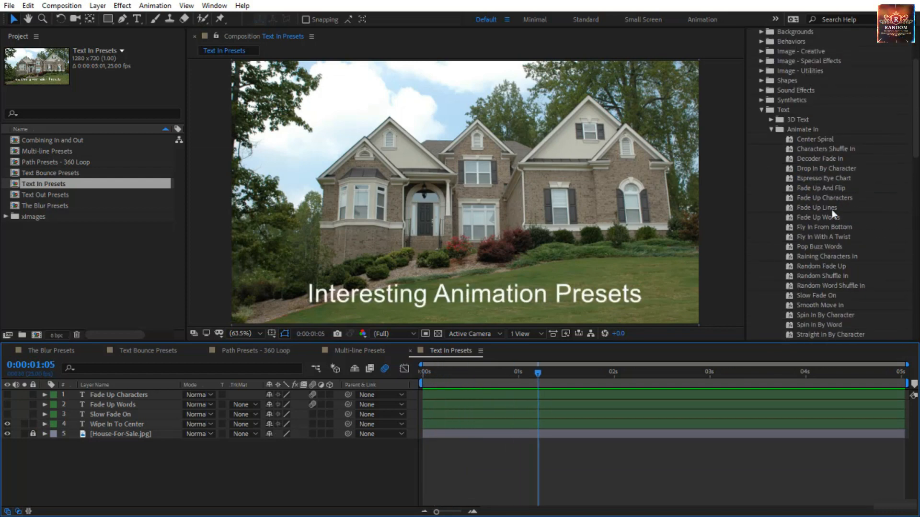
scroll(832, 208, "down", 3)
scroll(842, 261, "down", 3)
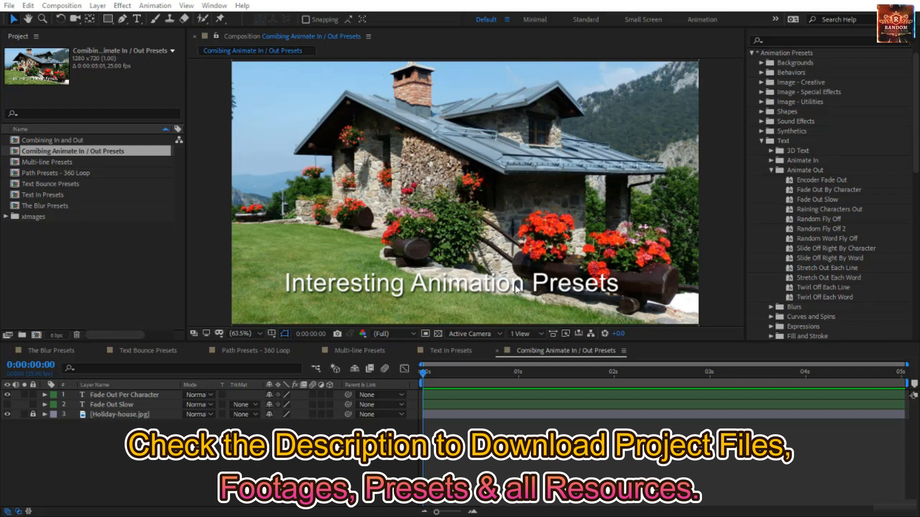
Apply the Fade Out By Character preset to the Fade Out Per Character text layer at 0:00:00:00 and preview it.
left_click(138, 397)
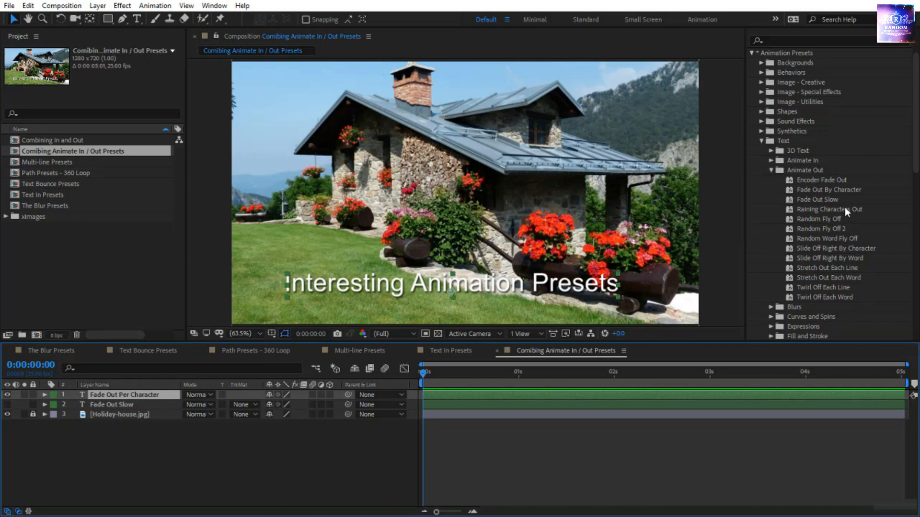
left_click_drag(839, 193, 526, 295)
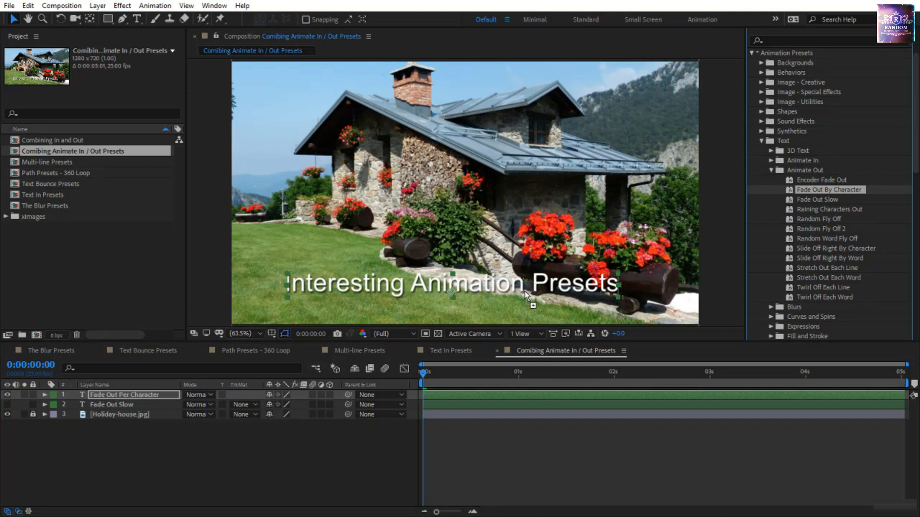
key("space")
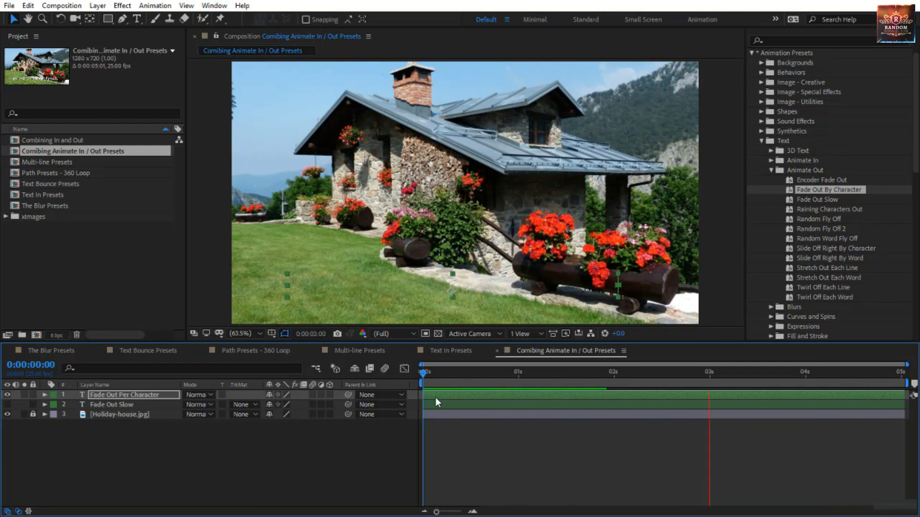
left_click_drag(423, 374, 341, 402)
Examine the Fade Out Per Character layer's Start keyframes and expanded Animator 1 properties, and collapse the layer.
left_click(139, 395)
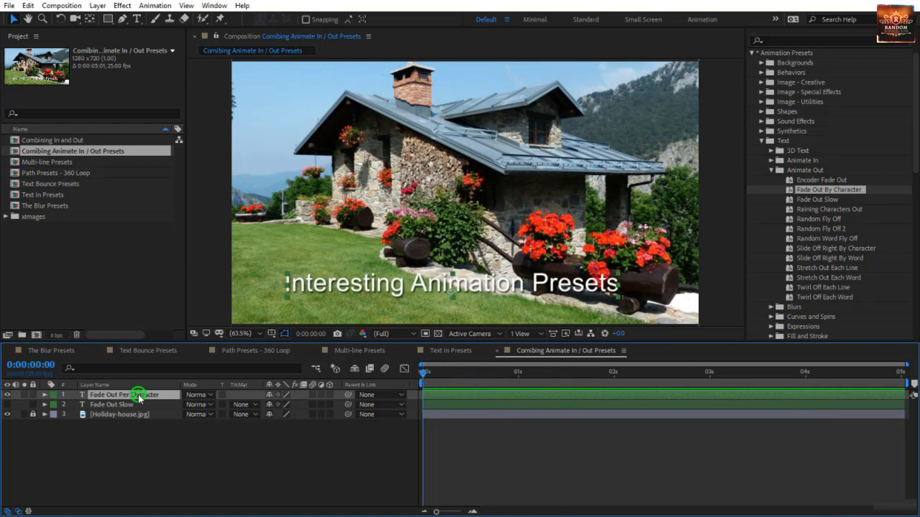
key("u")
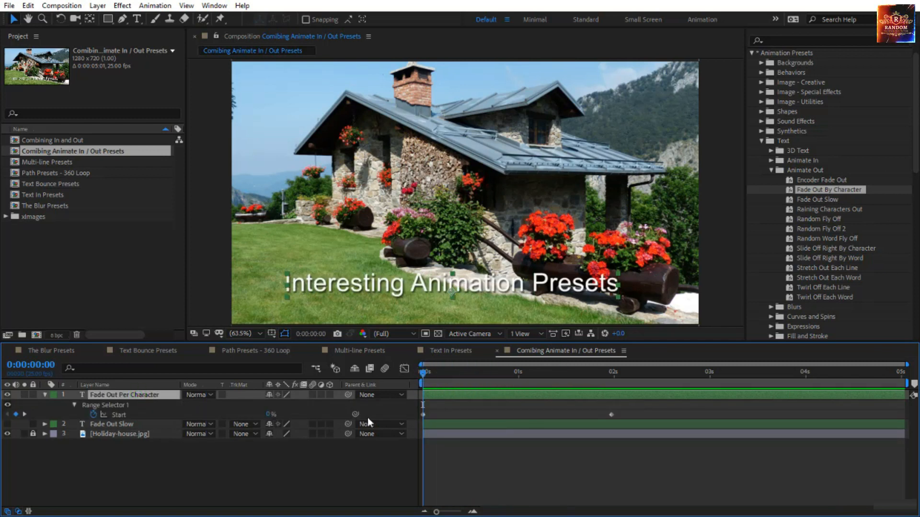
left_click(44, 394)
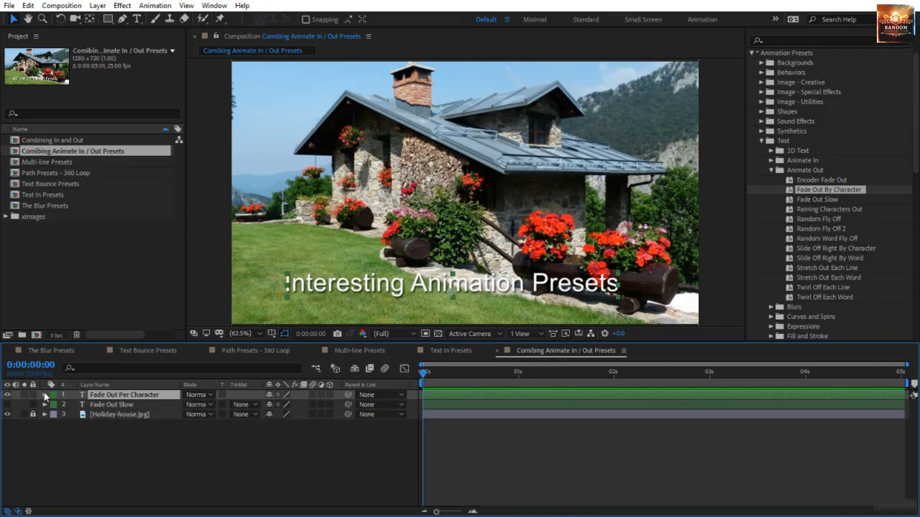
left_click(44, 394, "ctrl")
scroll(137, 461, "down", 1)
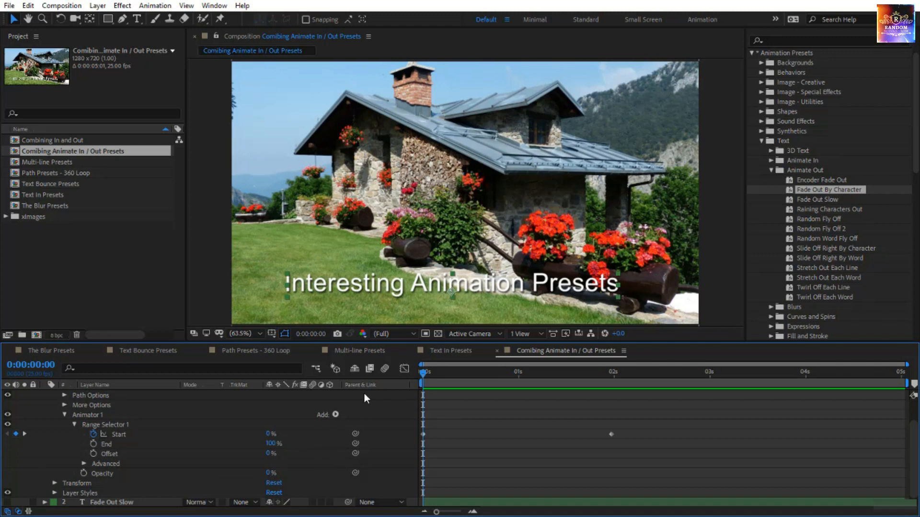
scroll(171, 408, "up", 3)
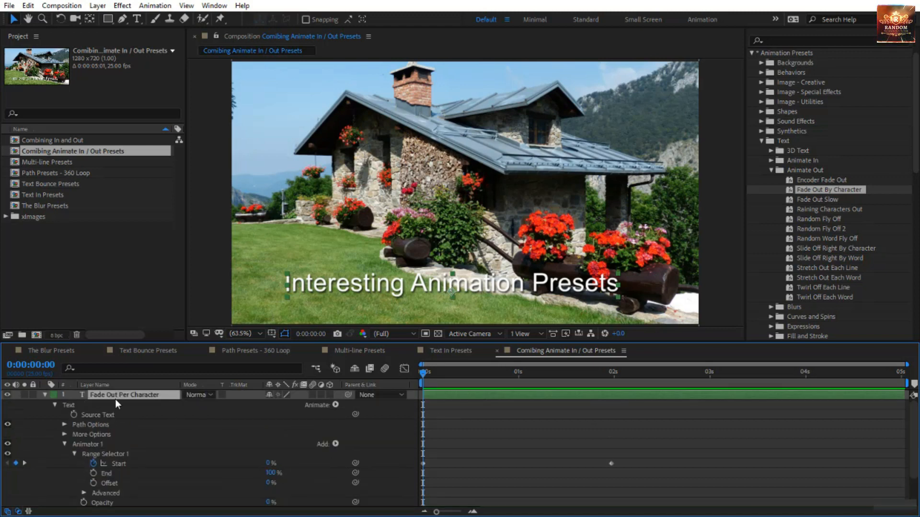
left_click(45, 395)
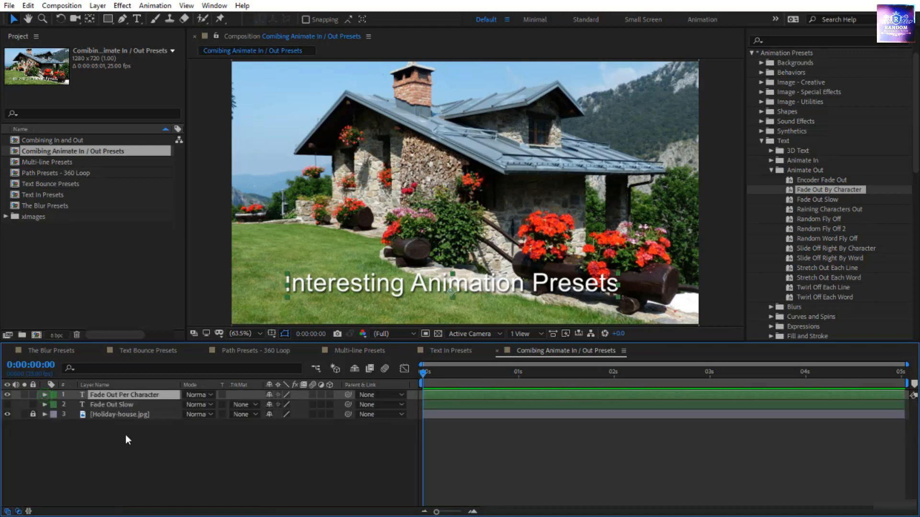
Show the Fade Out Slow layer instead of Fade Out Per Character, and apply and preview the Fade Out Slow preset on it.
left_click(130, 404)
left_click(8, 394)
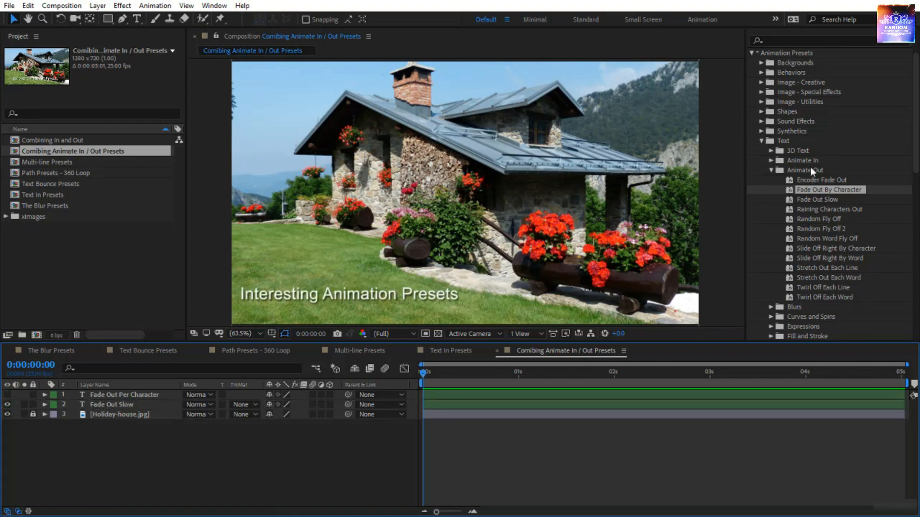
left_click_drag(827, 198, 165, 409)
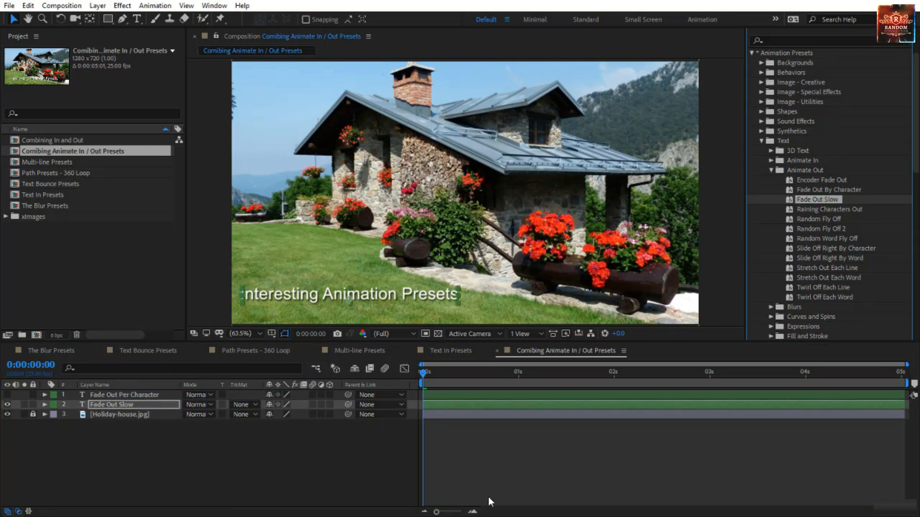
key("space")
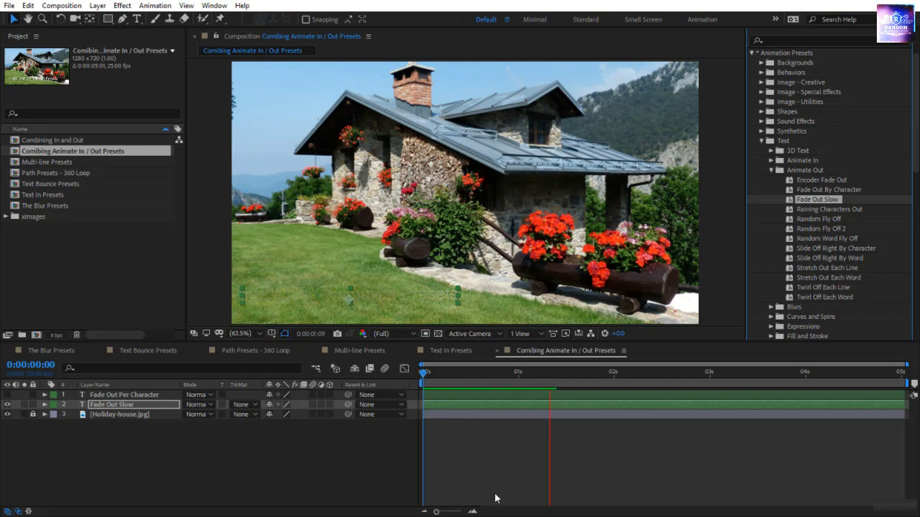
left_click_drag(422, 375, 603, 396)
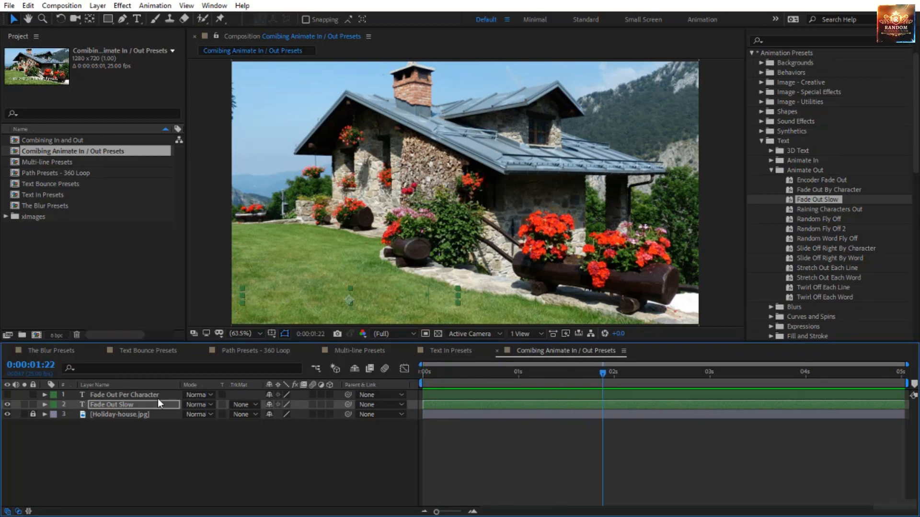
Reveal the Fade Out Slow layer's Offset keyframes and move the end keyframe to 4 seconds.
left_click(115, 405)
key("u")
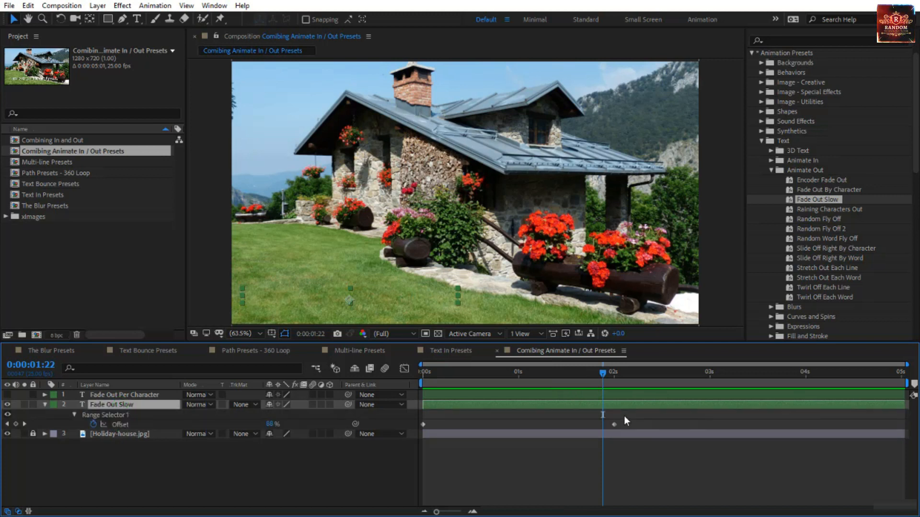
left_click_drag(613, 425, 808, 435)
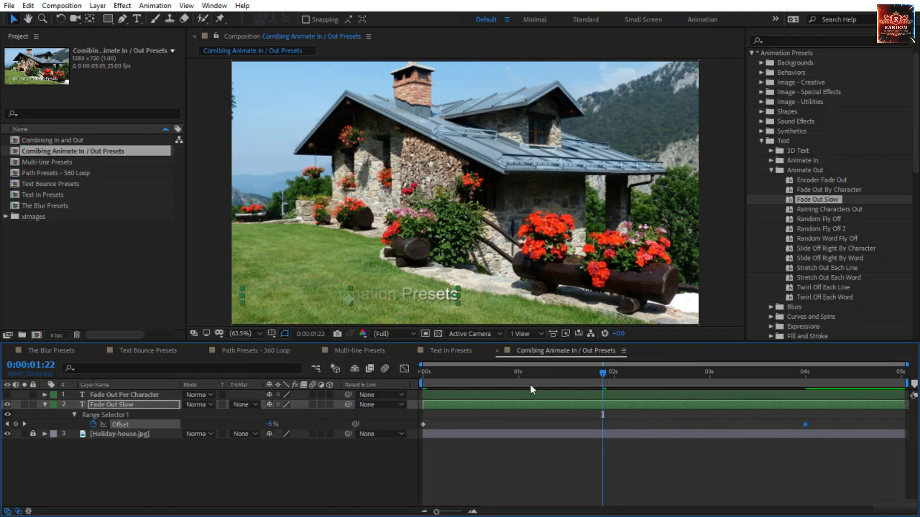
Preview the retimed Fade Out Slow animation from 0:00:00:00.
left_click_drag(530, 385, 238, 466)
left_click(278, 459)
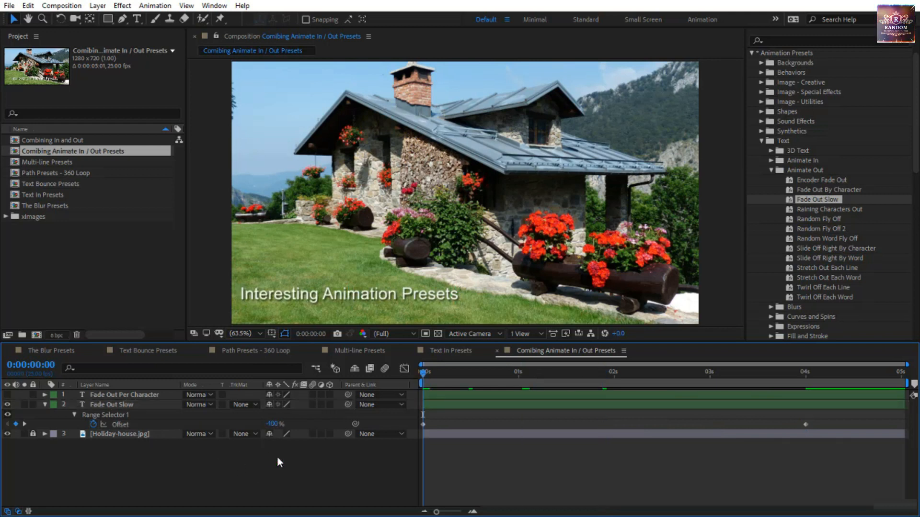
key("space")
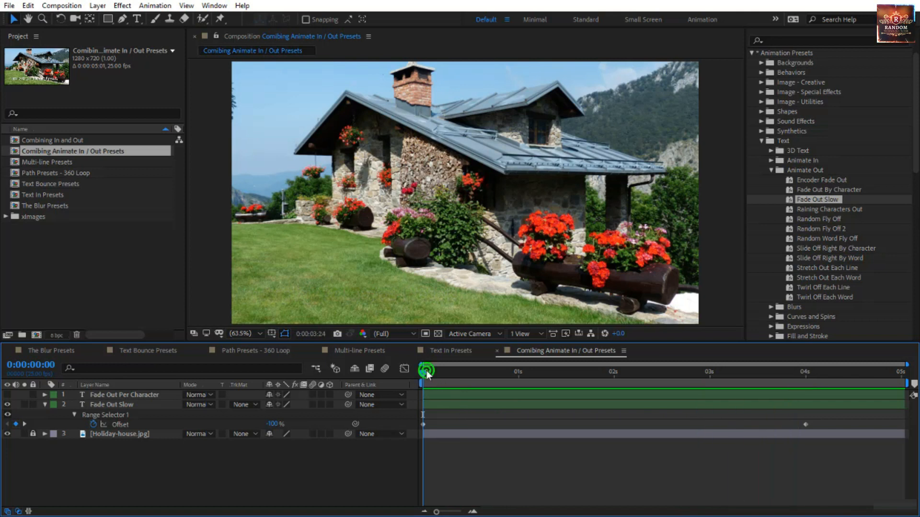
key("space")
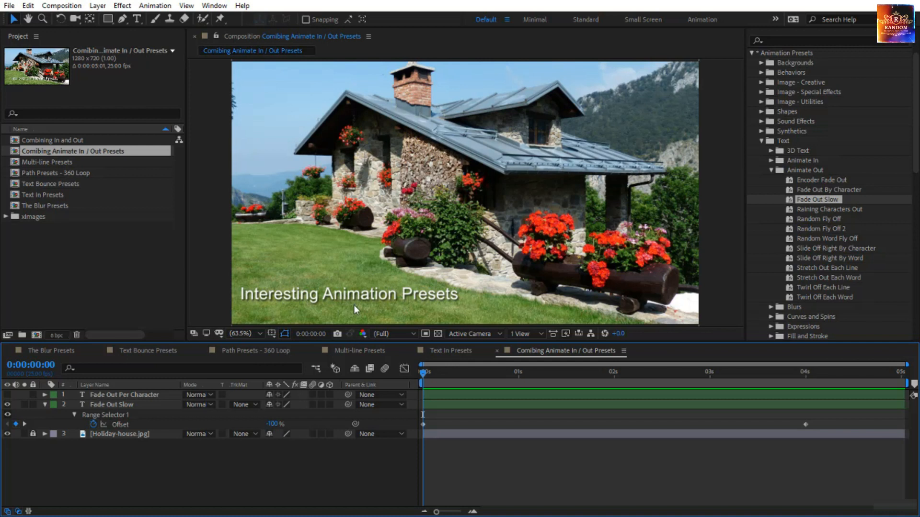
Show the Fade Out Per Character layer instead of Fade Out Slow, and expand it to select its Animator 1.
left_click(105, 396)
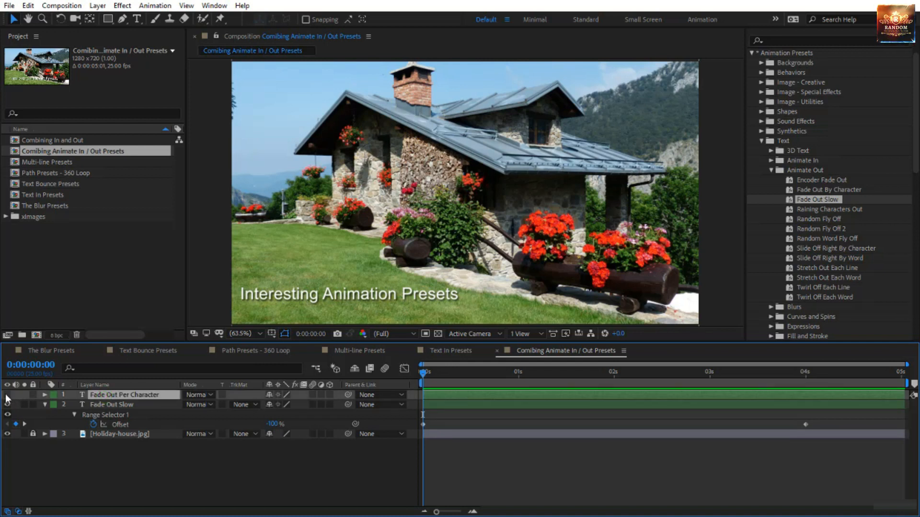
left_click(7, 394)
left_click(7, 404)
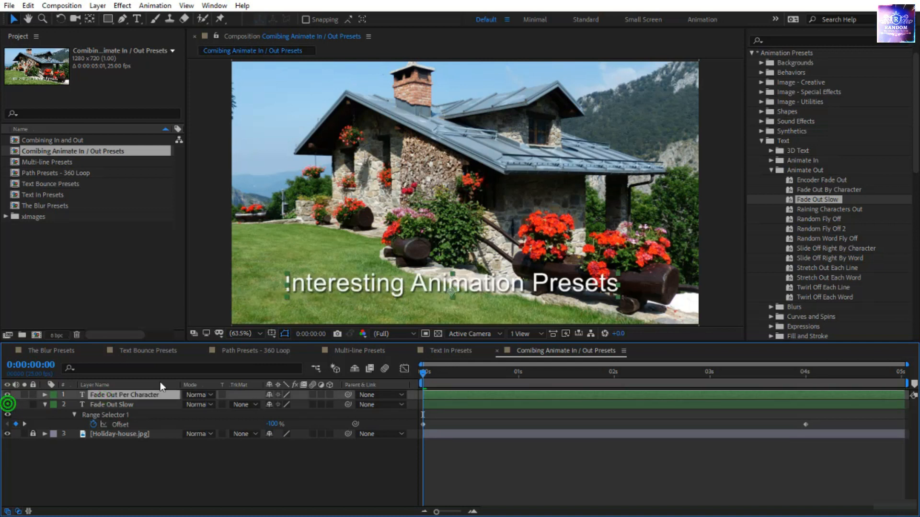
left_click(44, 395)
left_click(101, 444)
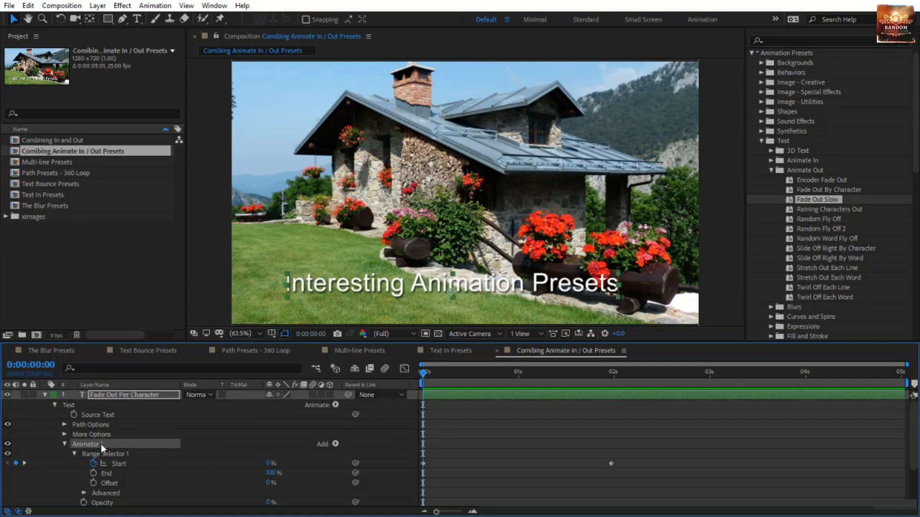
Delete Animator 1 from the Fade Out Per Character layer and apply the Slow Fade On preset to the layer at 0:00:00:00.
key("Delete")
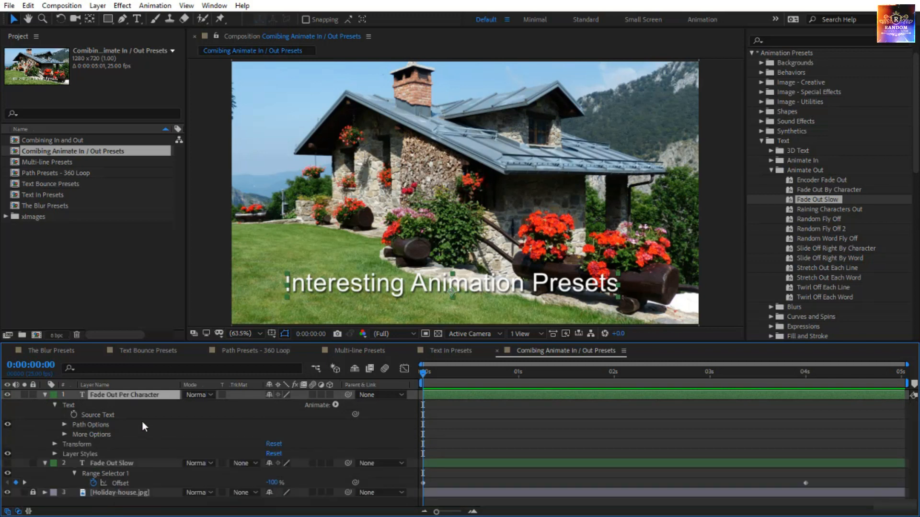
left_click(772, 161)
scroll(827, 209, "down", 5)
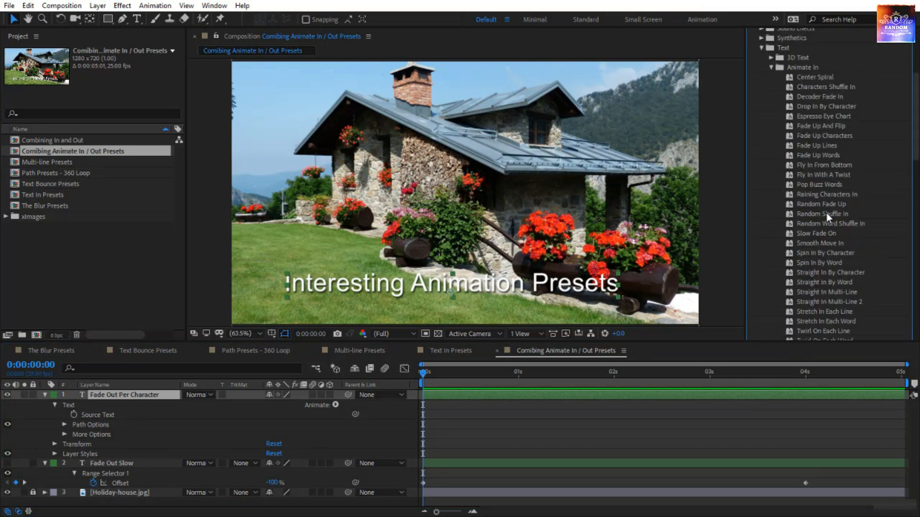
scroll(829, 192, "down", 5)
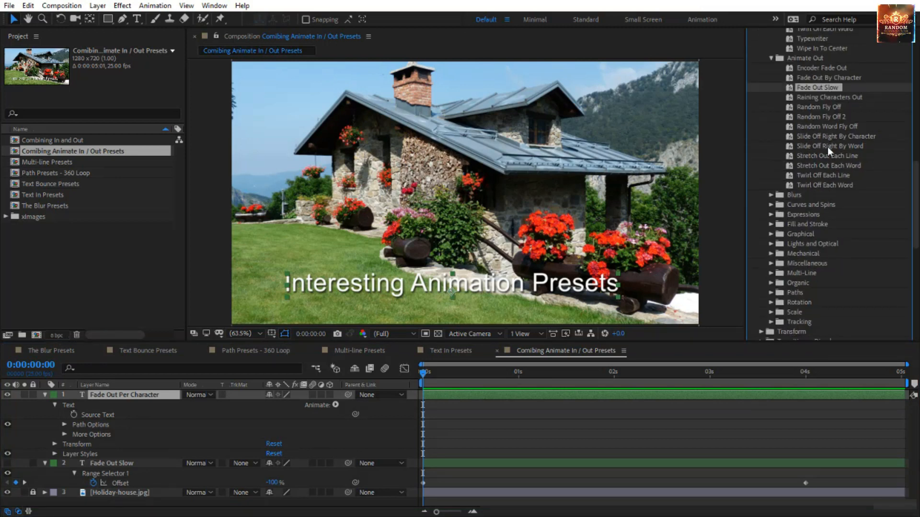
scroll(826, 152, "up", 10)
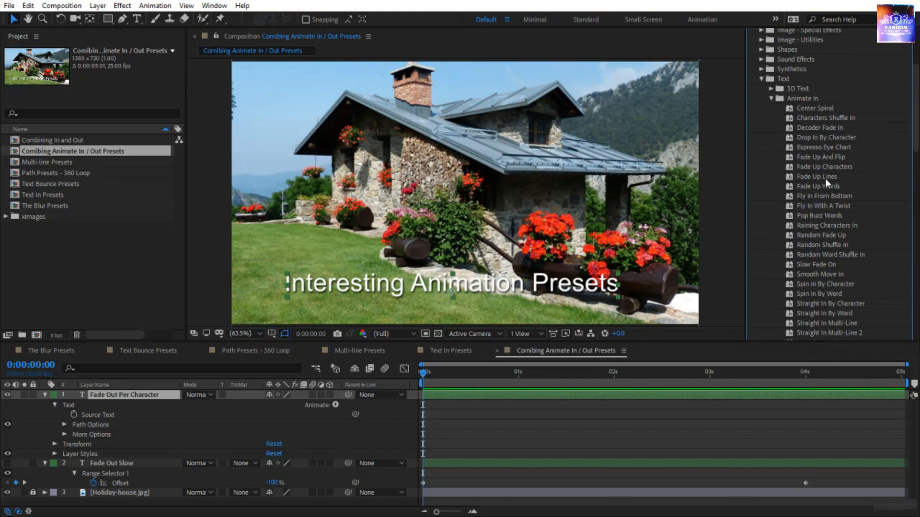
scroll(813, 213, "down", 2)
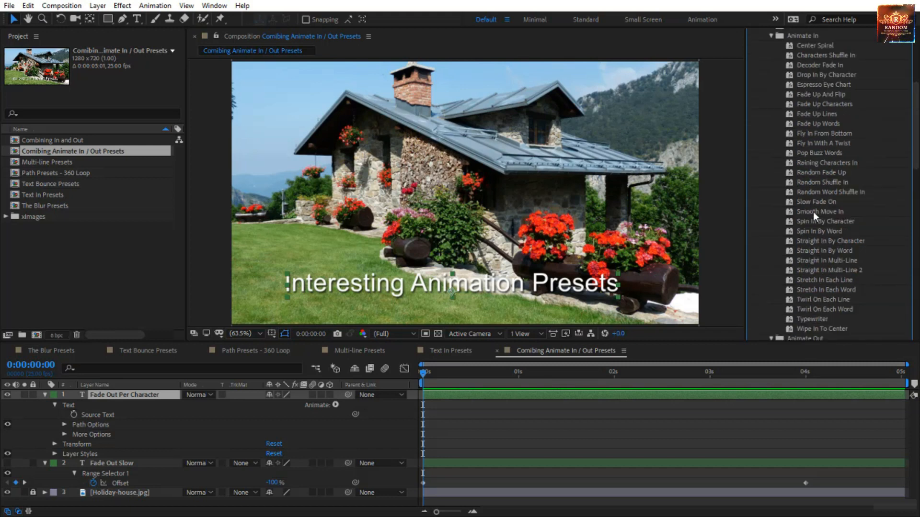
left_click(814, 202)
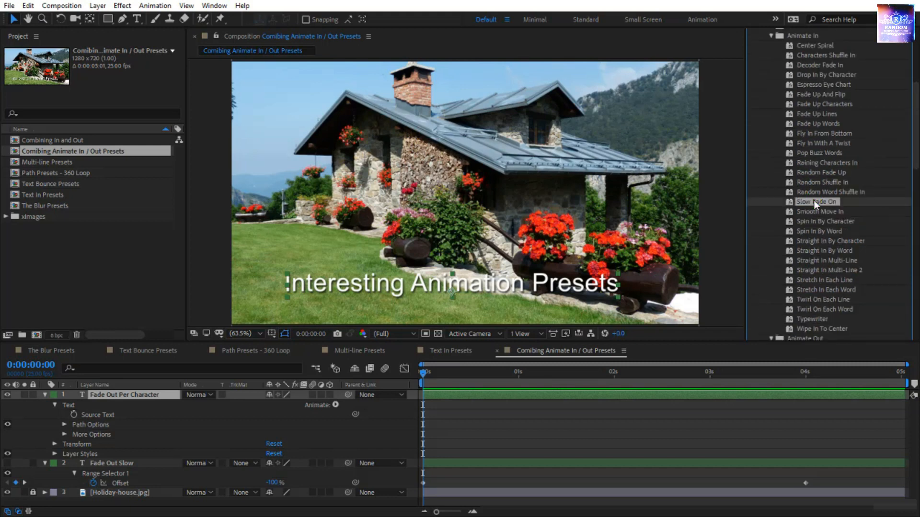
left_click_drag(814, 201, 149, 394)
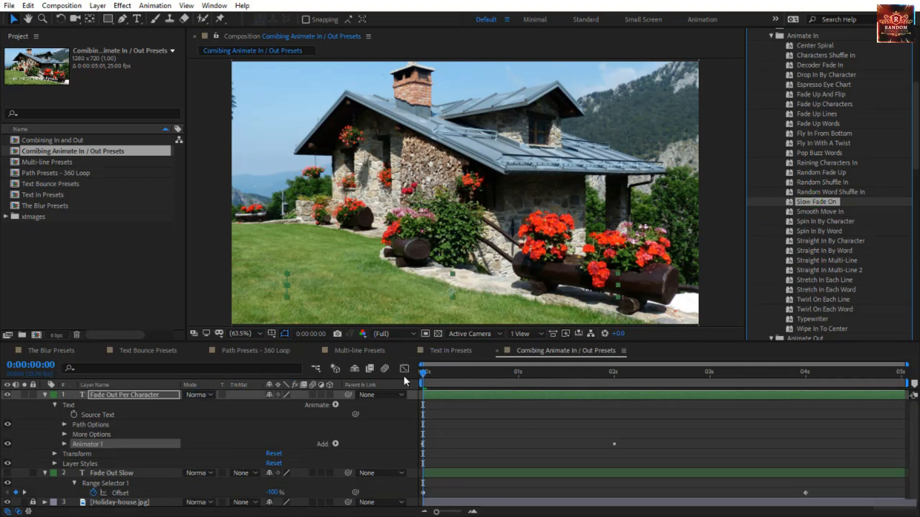
Reveal the Fade Out Per Character layer's Offset keyframes and move the end keyframe to about 1 second.
left_click_drag(422, 375, 521, 432)
key("u")
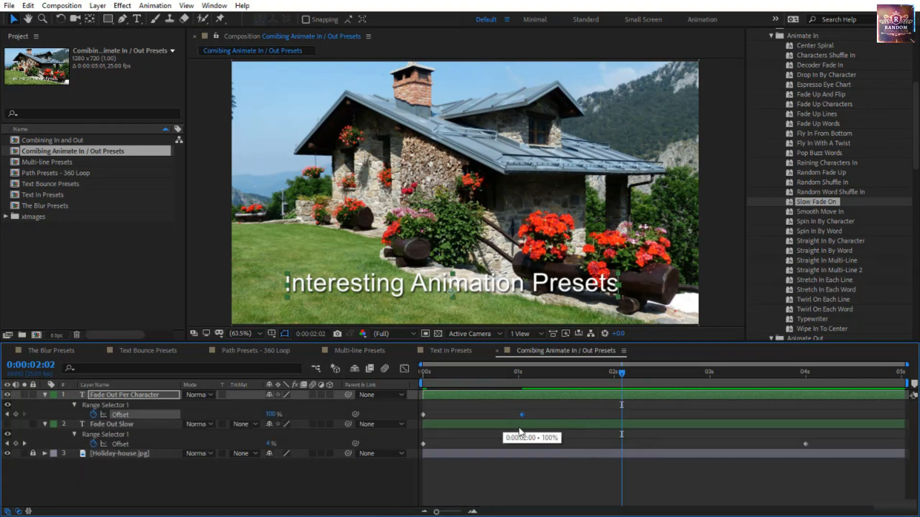
Apply the Fade Out Slow preset to the Fade Out Per Character layer at 0:00:03:00.
left_click_drag(625, 374, 710, 384)
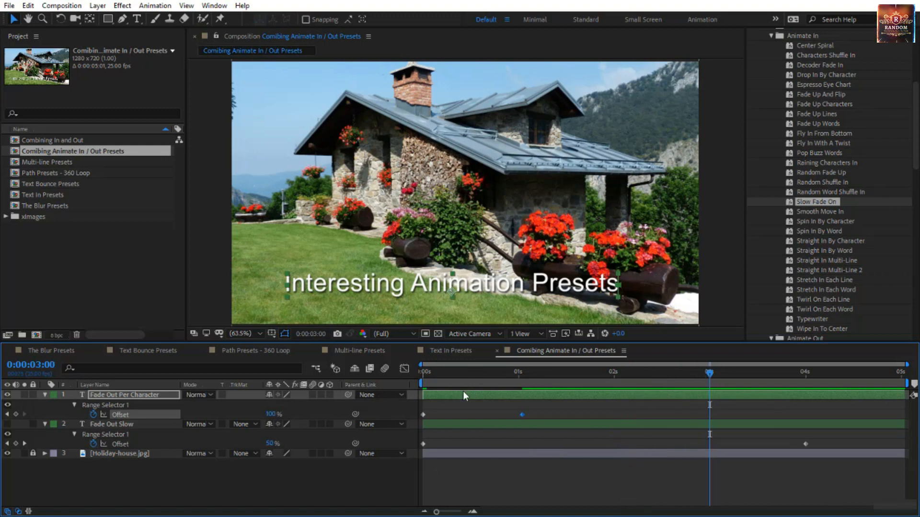
scroll(840, 217, "down", 6)
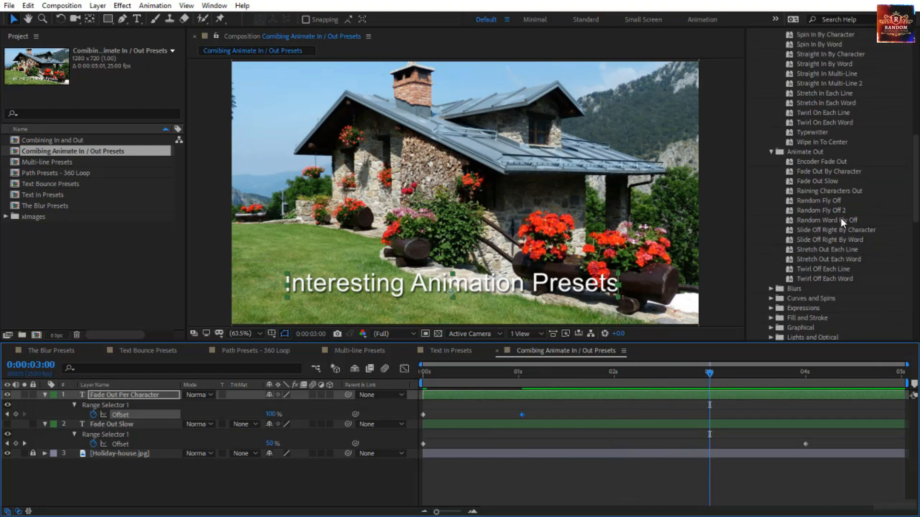
left_click(821, 181)
left_click_drag(822, 181, 149, 398)
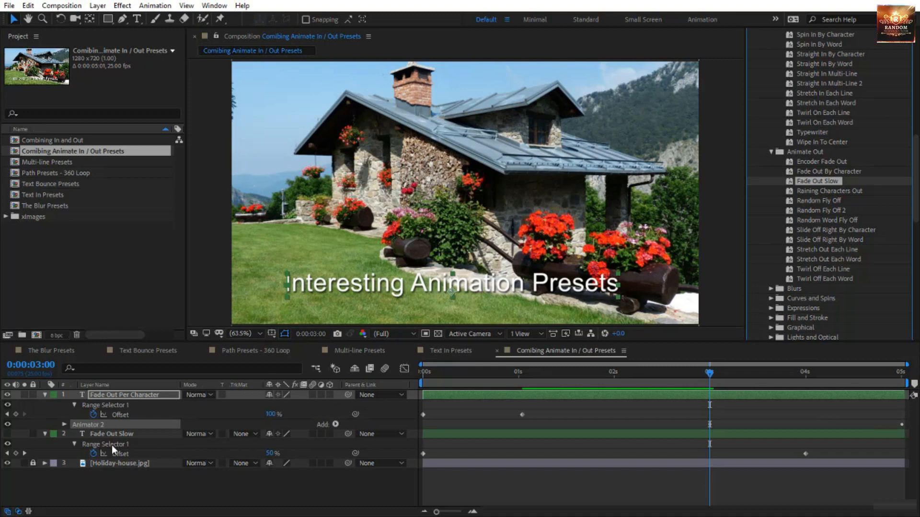
Reveal both Offset properties of the Fade Out Per Character layer and move the second one's end keyframe to about 4 seconds.
left_click(112, 397)
key("u")
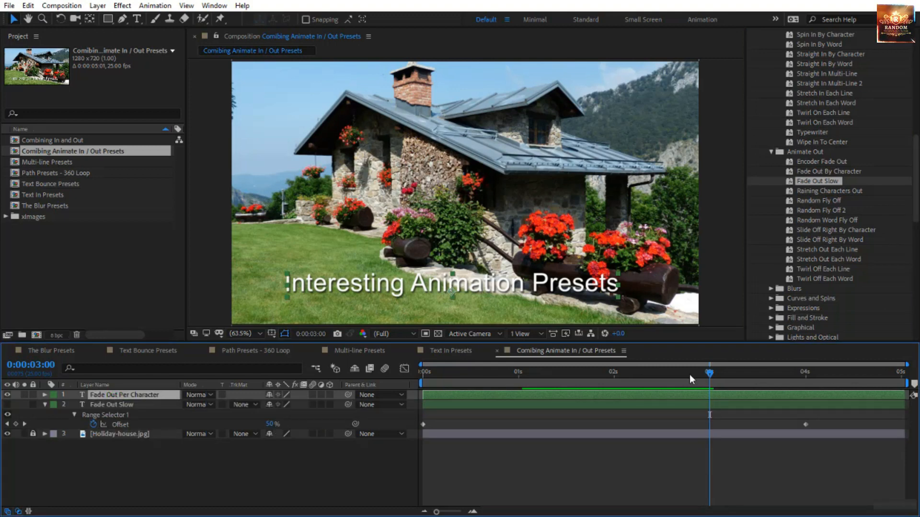
key("u")
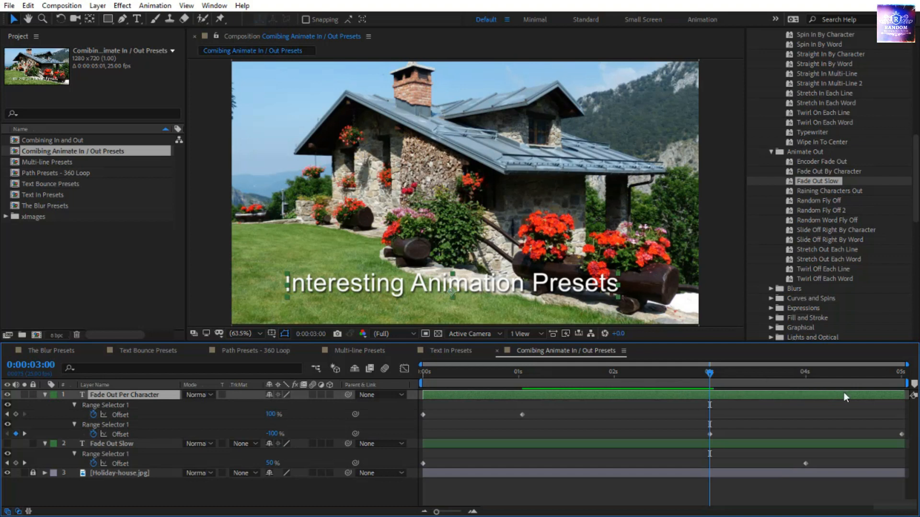
left_click(709, 435)
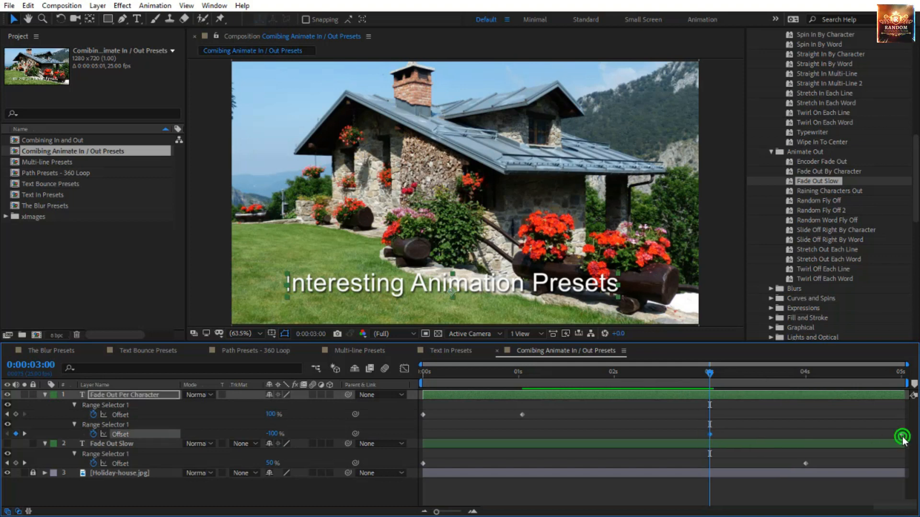
left_click_drag(902, 437, 803, 440)
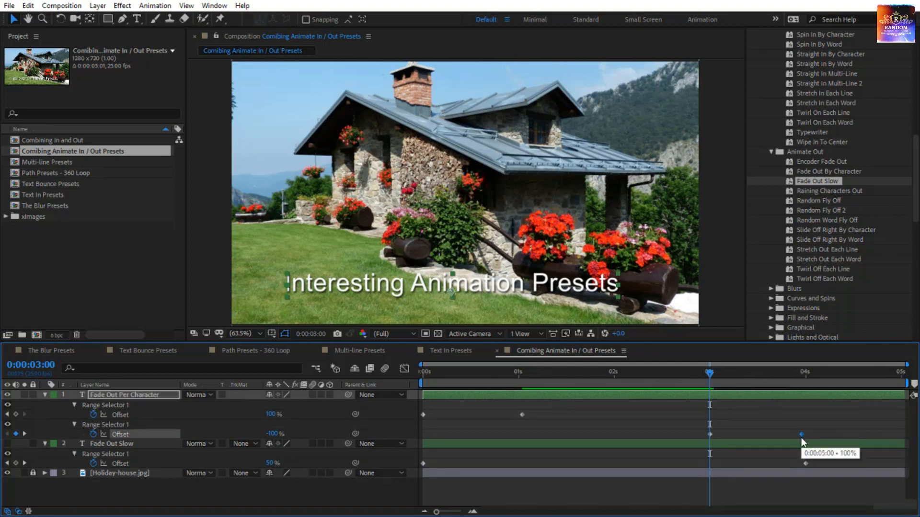
Preview the combined fade-in and fade-out text animation from 0:00:00:00.
left_click_drag(711, 374, 423, 372)
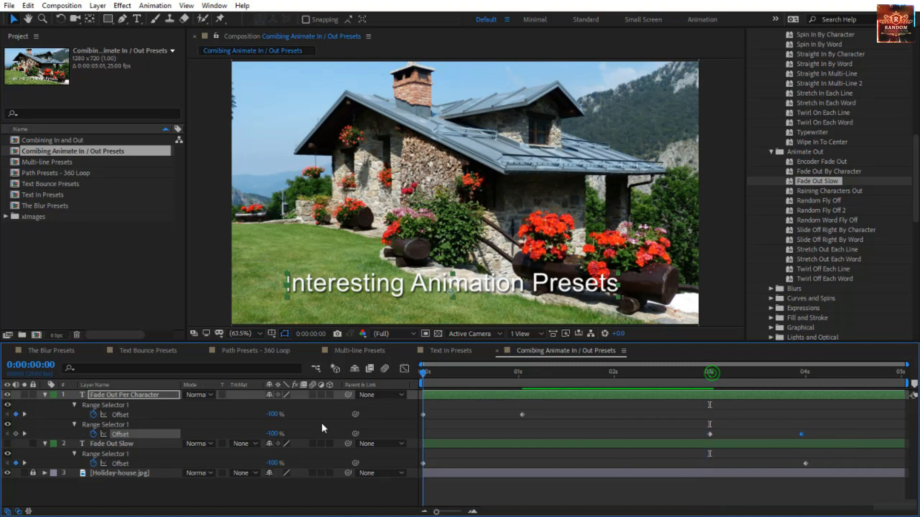
left_click(477, 493)
key("space")
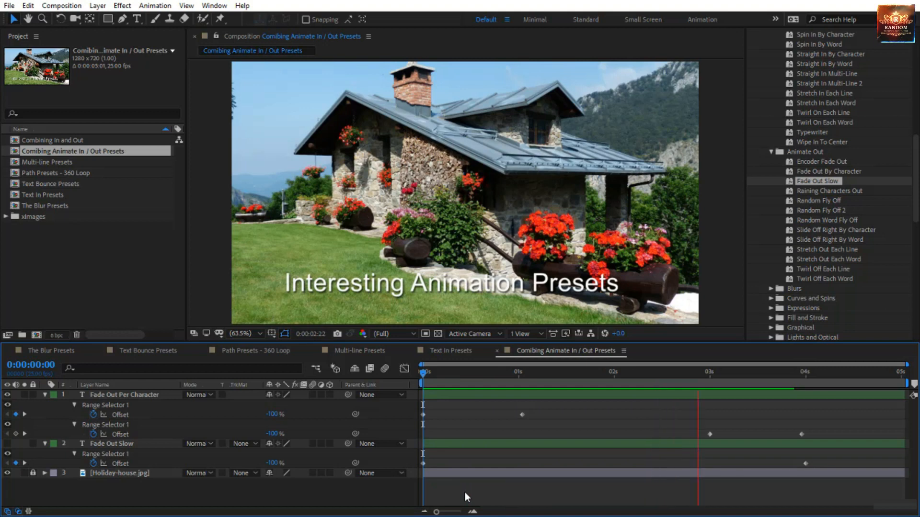
left_click(423, 374)
key("space")
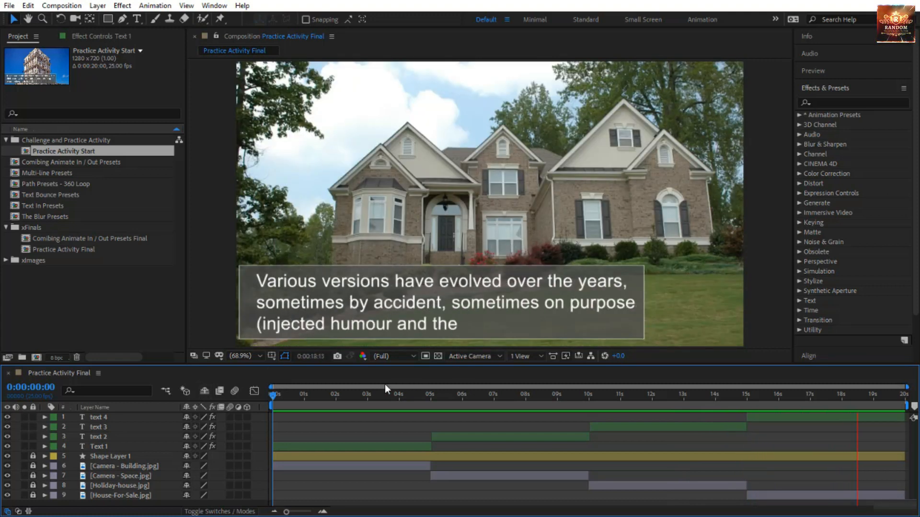
Scrub through the Practice Activity Final composition to review its text animations, and return to 0:00:00:00.
mouse_move(355, 394)
left_mouse_down()
mouse_move(262, 399)
mouse_move(345, 408)
left_mouse_up()
left_click(366, 445)
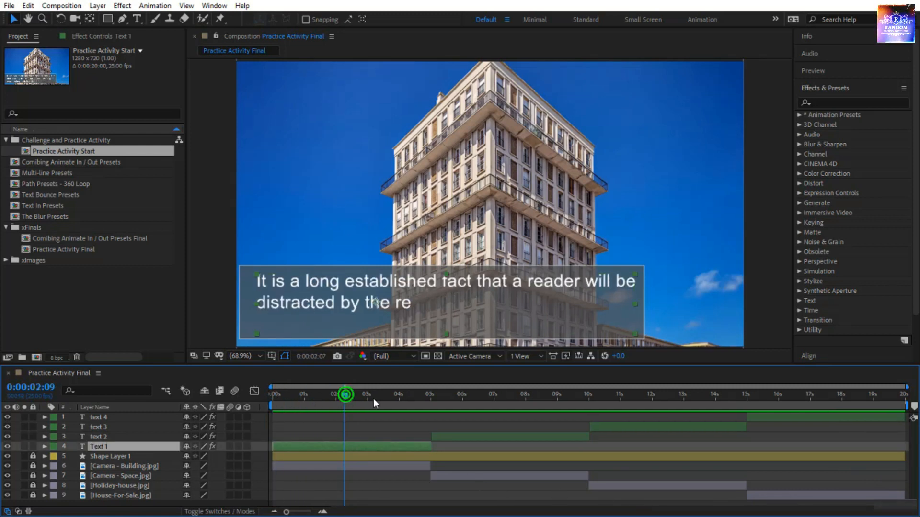
left_click_drag(373, 399, 665, 435)
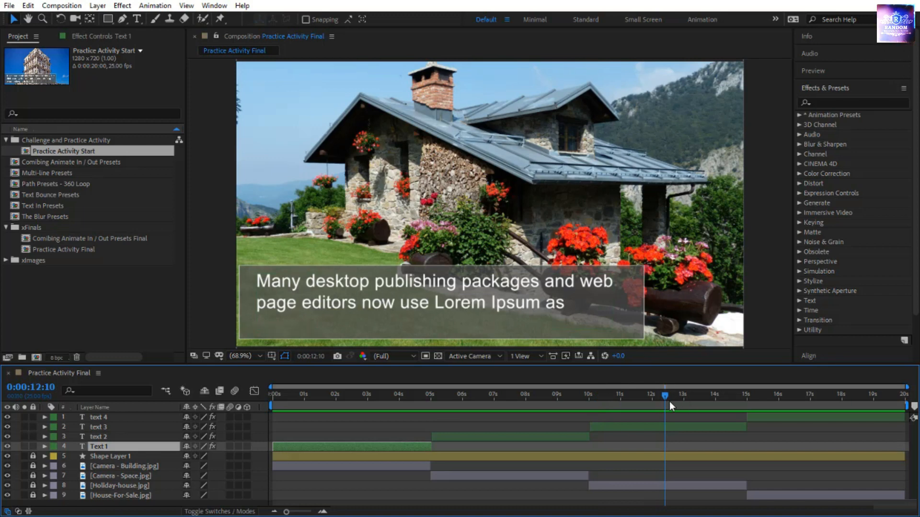
left_click_drag(666, 397, 211, 430)
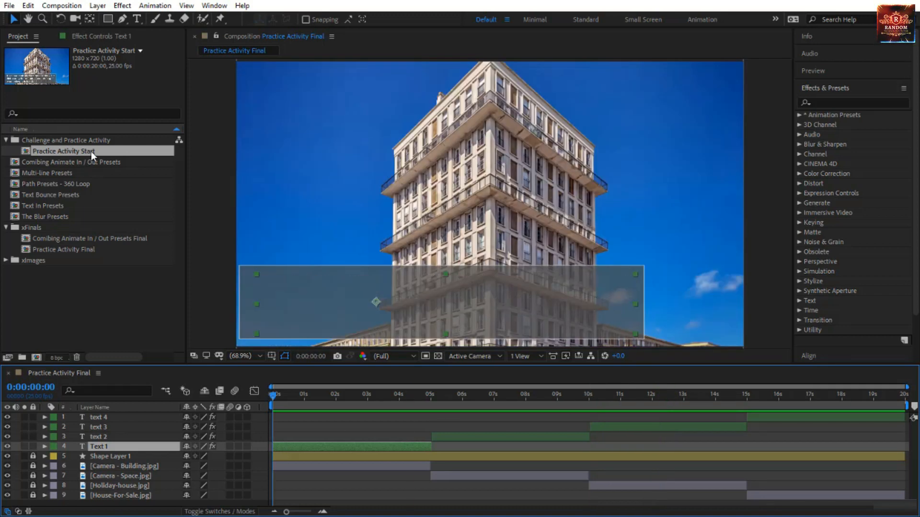
Open the Practice Activity Start composition and scrub through its four unanimated text sections.
double_click(92, 151)
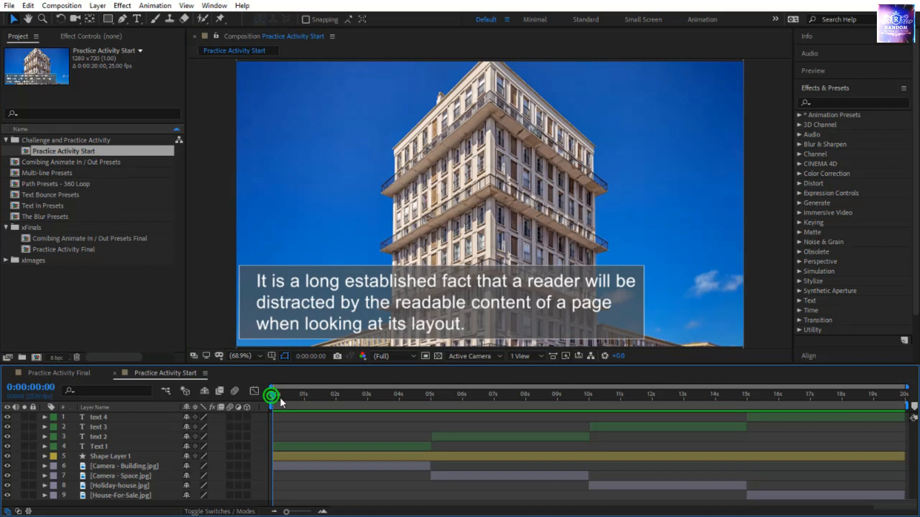
left_click_drag(279, 397, 449, 422)
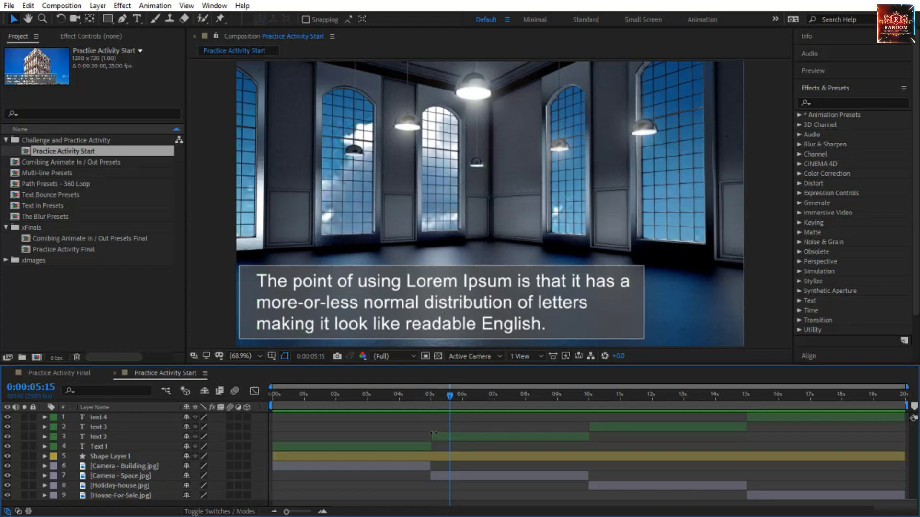
left_click_drag(451, 395, 781, 398)
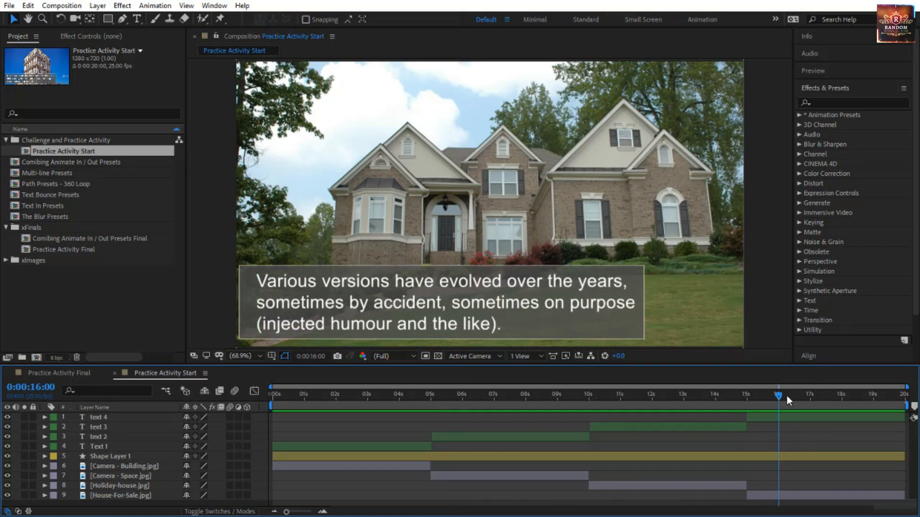
left_click_drag(778, 394, 421, 447)
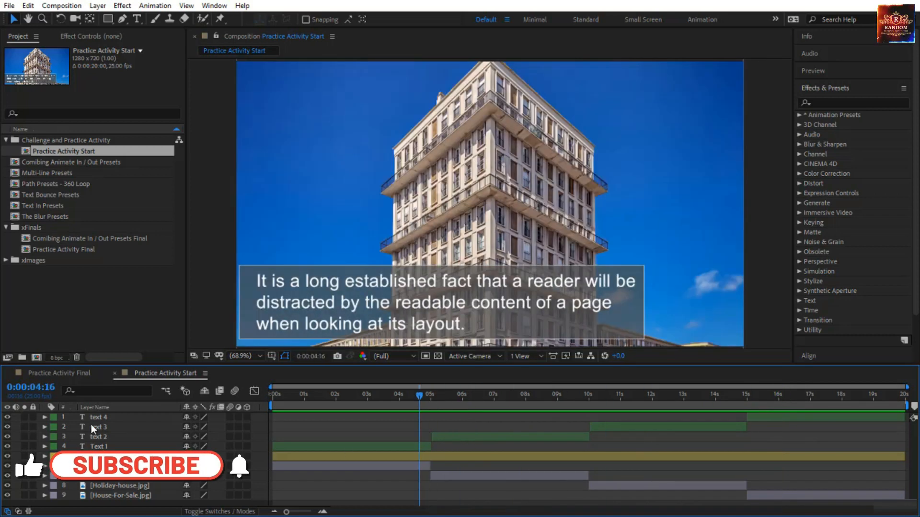
Switch back to the Practice Activity Final composition and preview the Text 1 typing animation from 0:00:00:00.
left_click(59, 373)
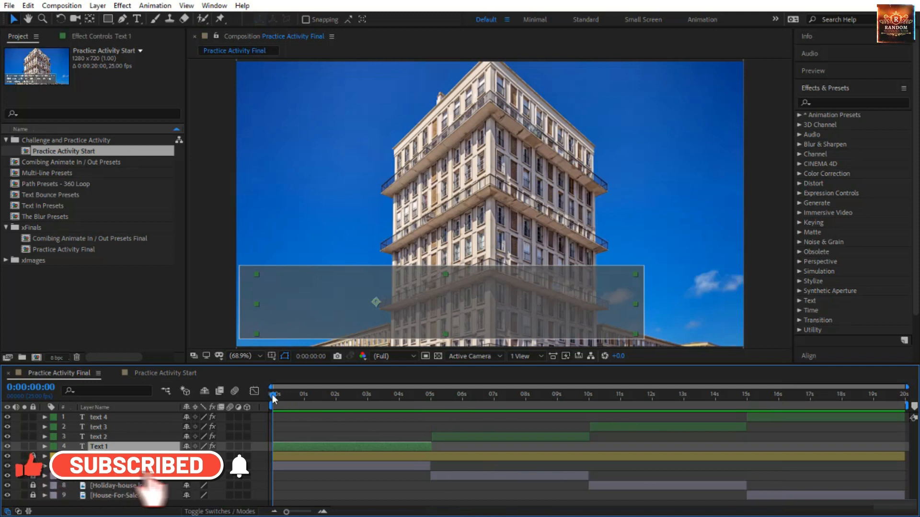
left_click(305, 425)
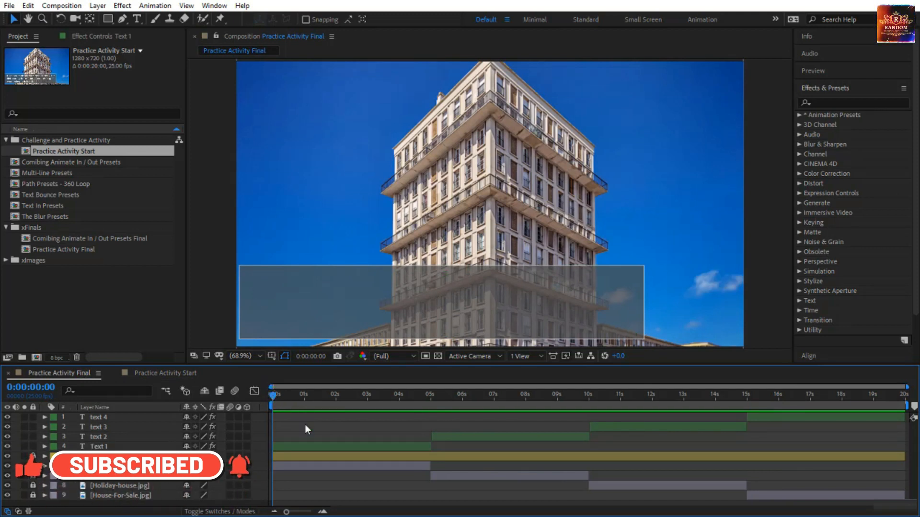
key("space")
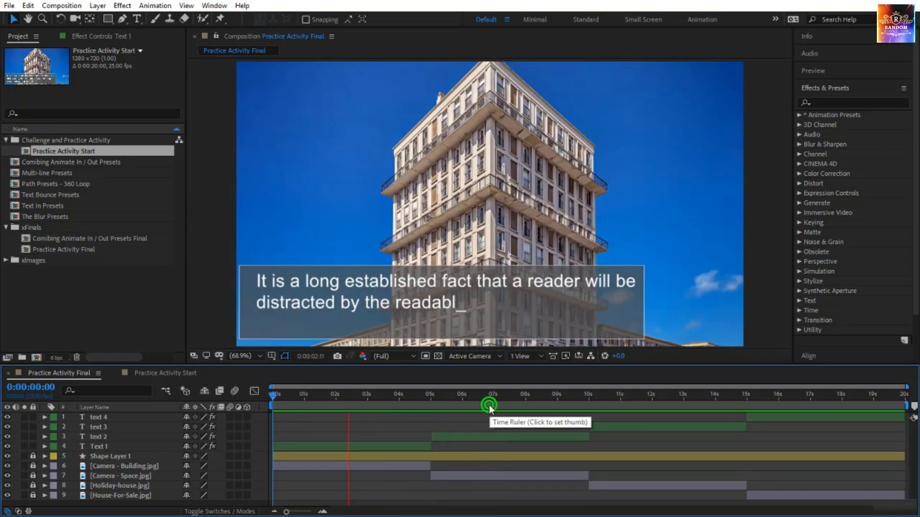
left_click_drag(489, 404, 387, 411)
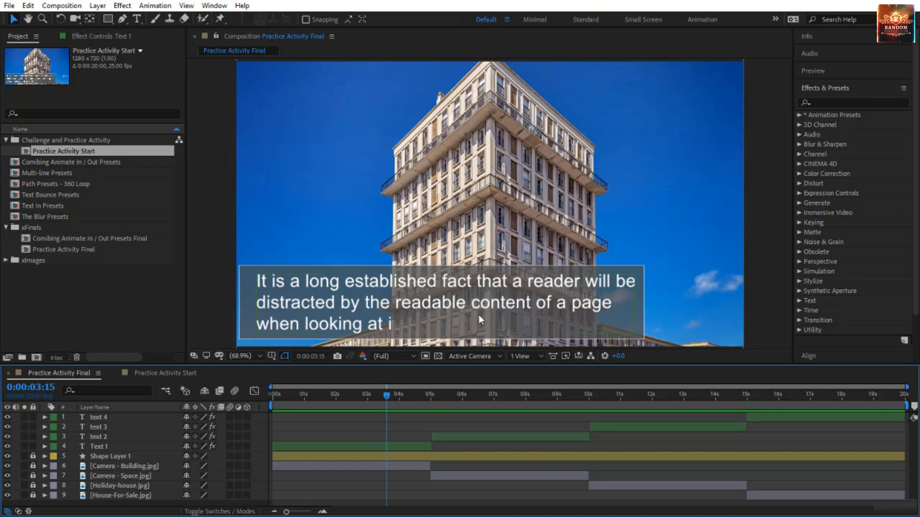
Check where the text 2, text 3 and text 4 layers start, and scrub through the text 2 typing animation.
left_click(446, 438)
left_click(602, 427)
left_click(748, 418)
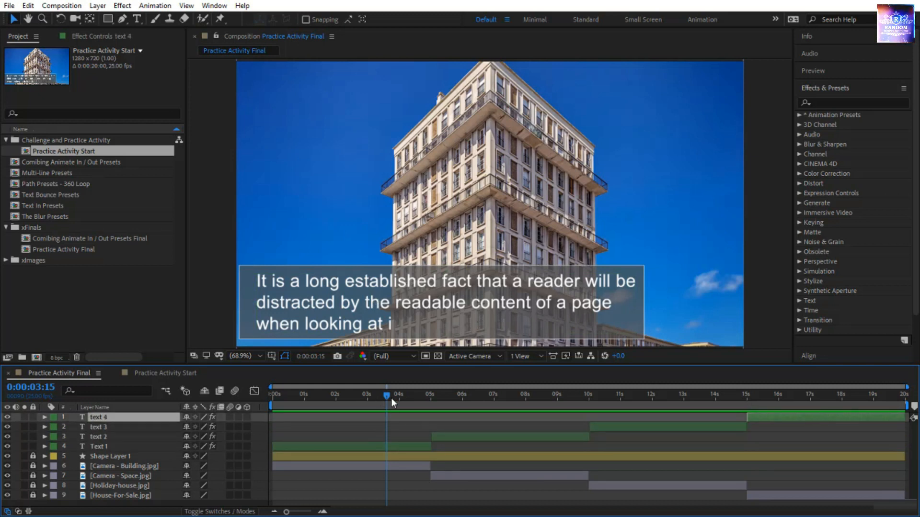
left_click_drag(391, 396, 500, 424)
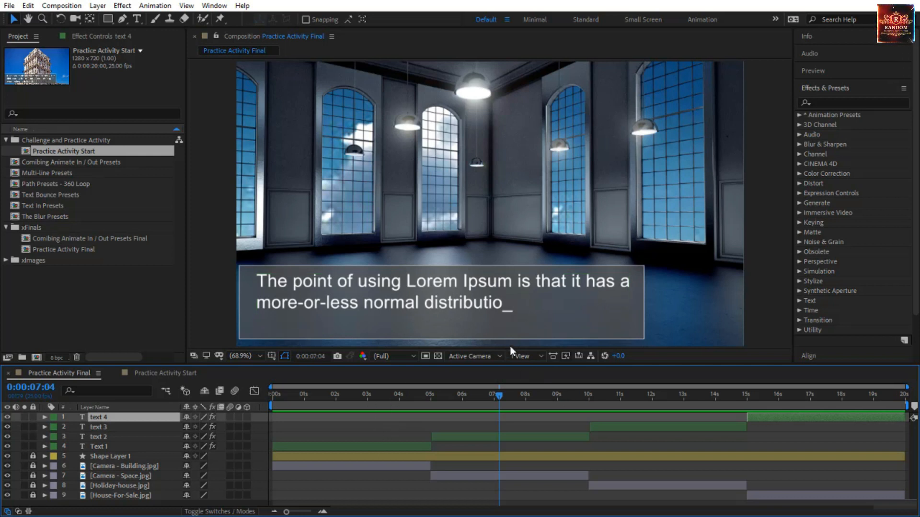
left_click_drag(498, 397, 511, 417)
left_click(401, 447)
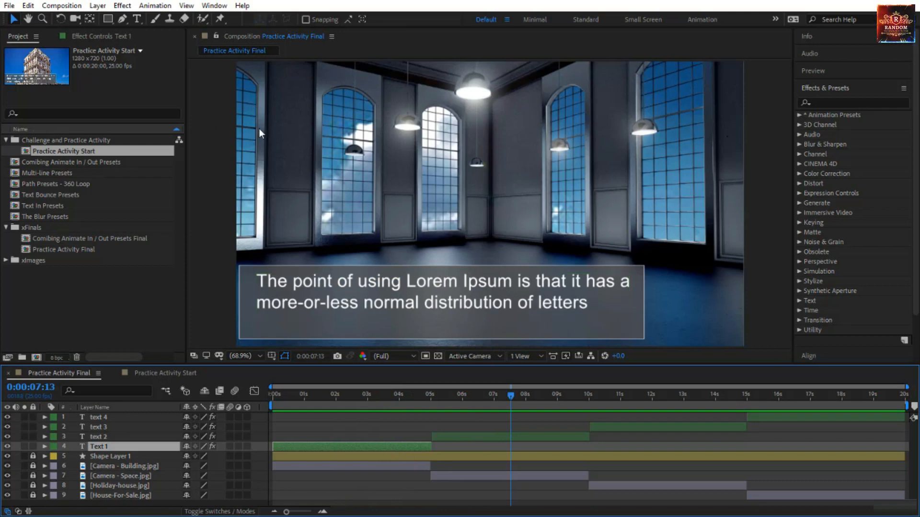
left_click_drag(533, 401, 635, 412)
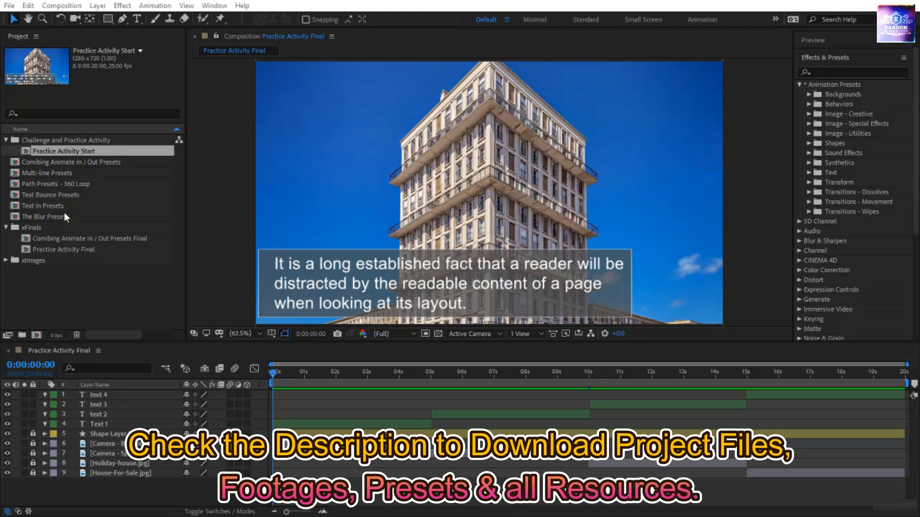
Open the Practice Activity Final composition, move the current time to 0:00:00:24 and select the Text 1 layer.
double_click(67, 245)
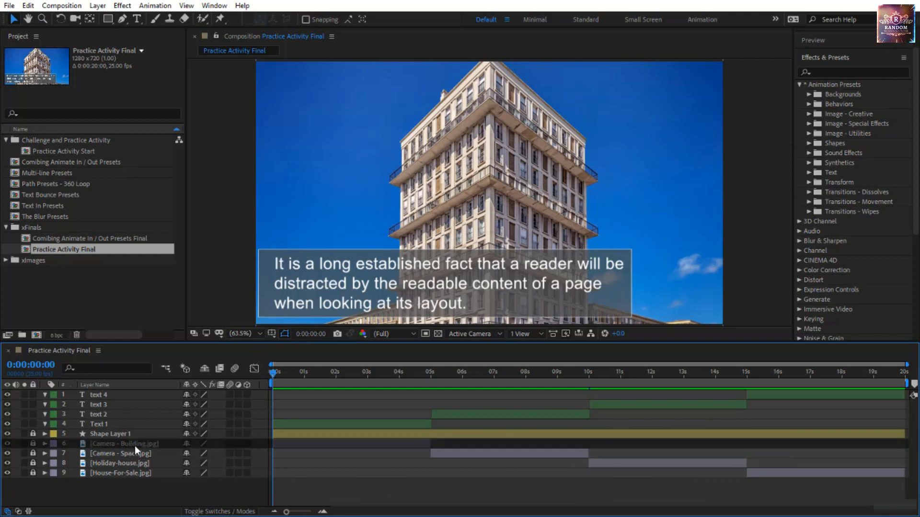
left_click_drag(272, 373, 304, 376)
left_click(321, 424)
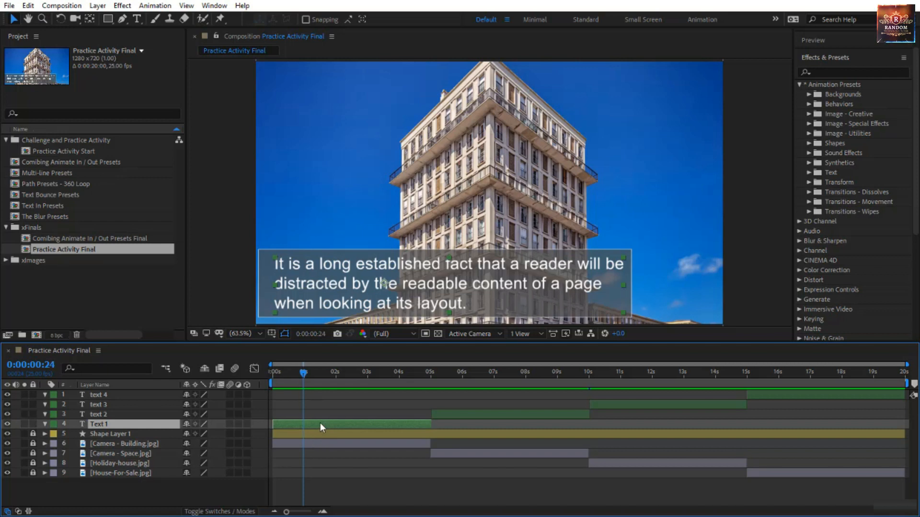
Scrub through the first three text sections, checking their layers, and return the current time to 0:00:00:00.
left_click(320, 445)
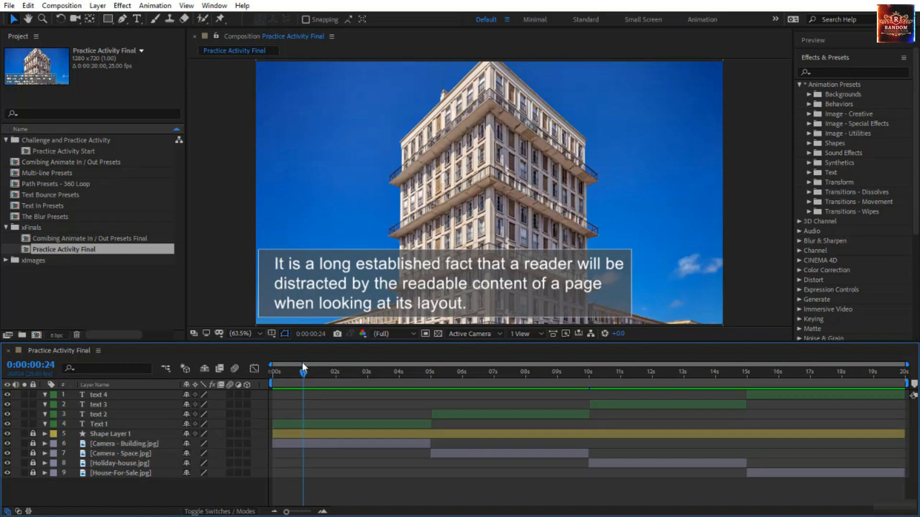
left_click_drag(310, 375, 207, 474)
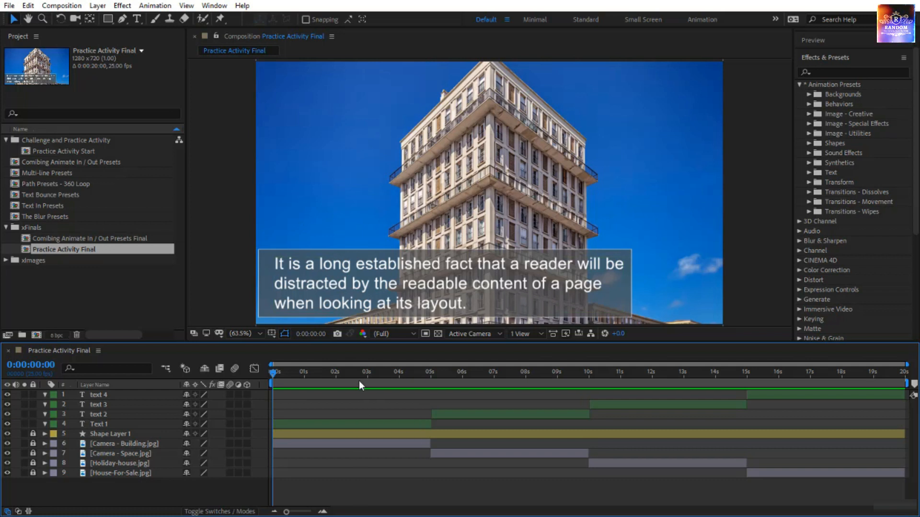
left_click_drag(321, 374, 358, 417)
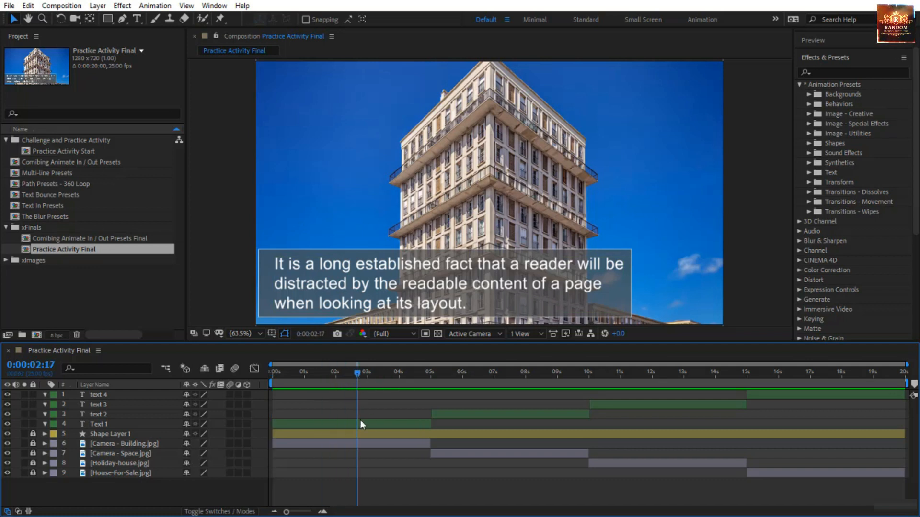
left_click(367, 425)
left_click_drag(361, 370, 643, 405)
left_click(534, 414)
left_click(642, 405)
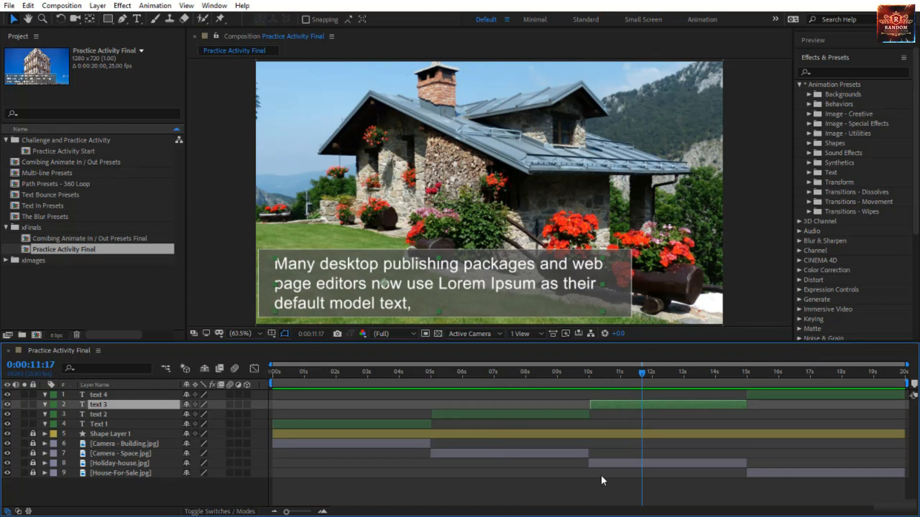
left_click_drag(638, 370, 450, 450)
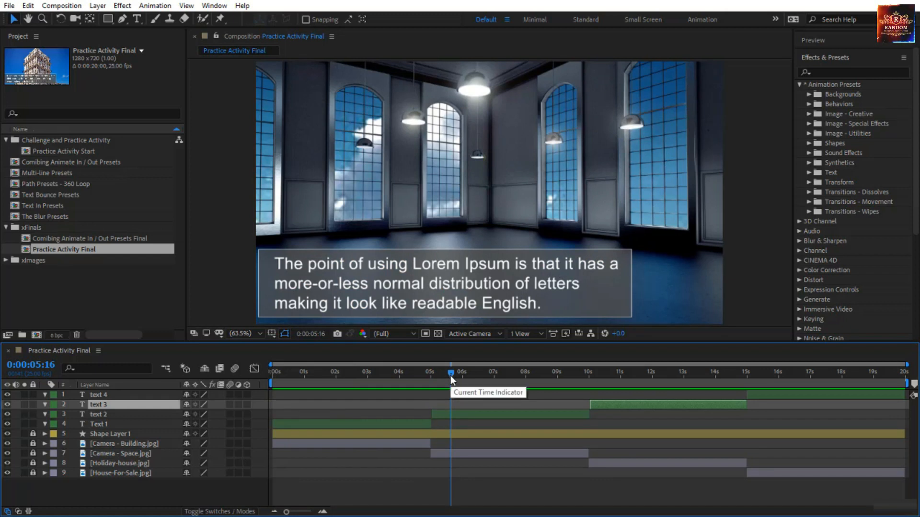
left_click_drag(450, 375, 273, 376)
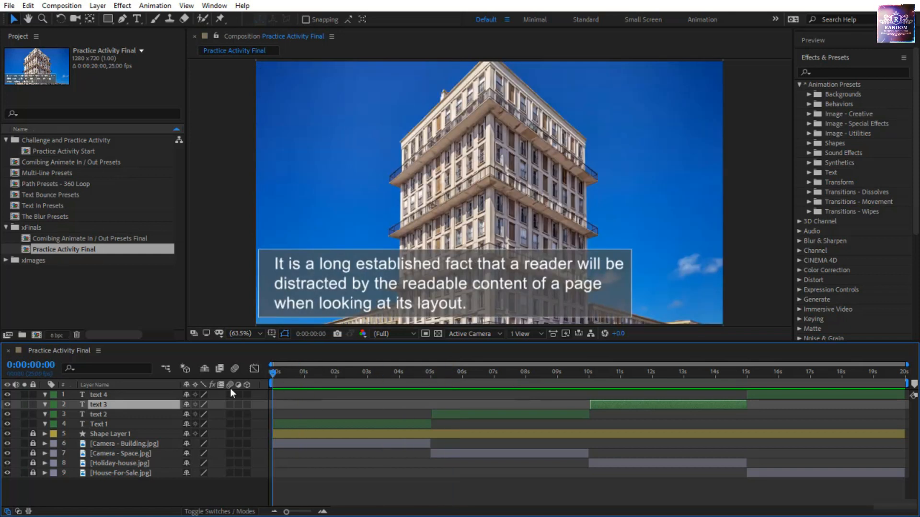
Apply the Multi-Line text preset Word Processor to the Text 1 layer at 0:00:00:00 and preview it.
left_click(442, 279)
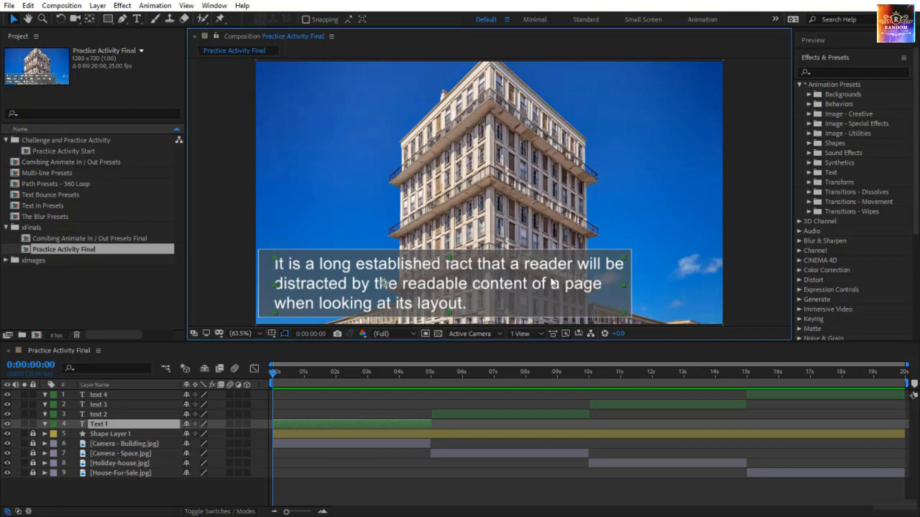
scroll(813, 215, "up", 2)
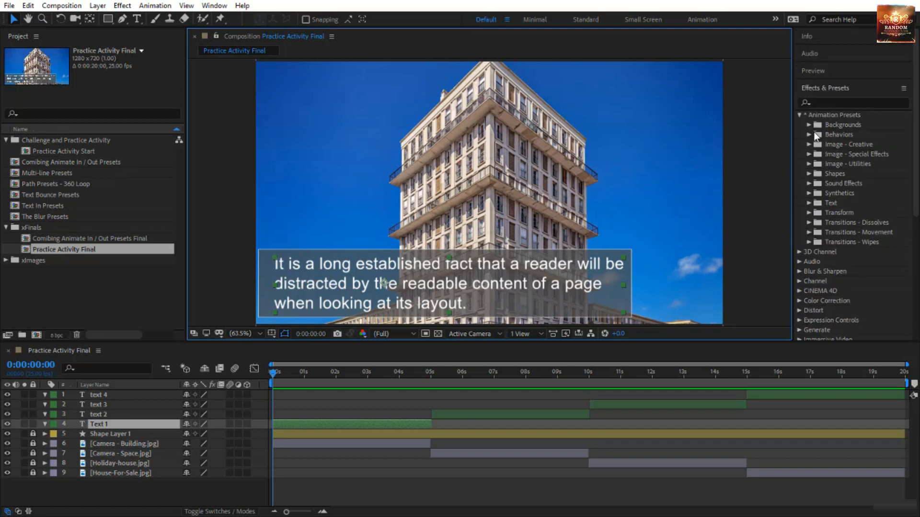
left_click(809, 203)
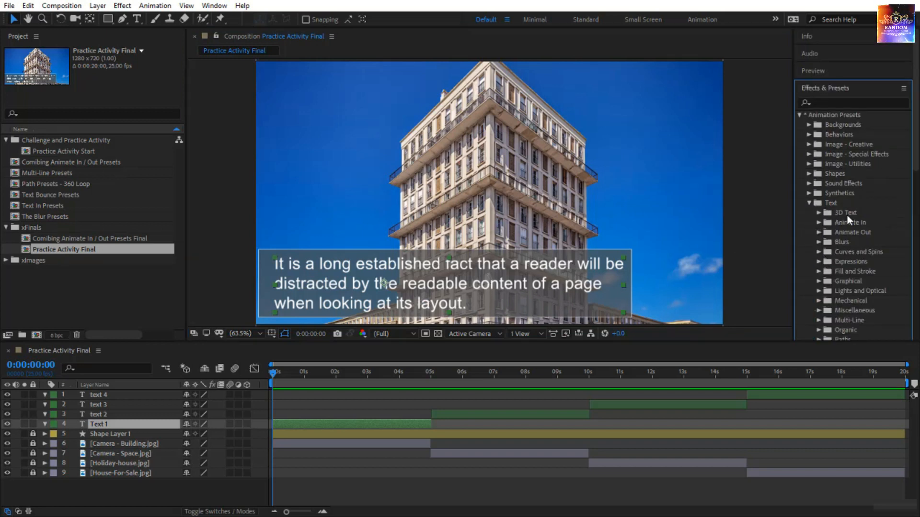
scroll(847, 215, "down", 3)
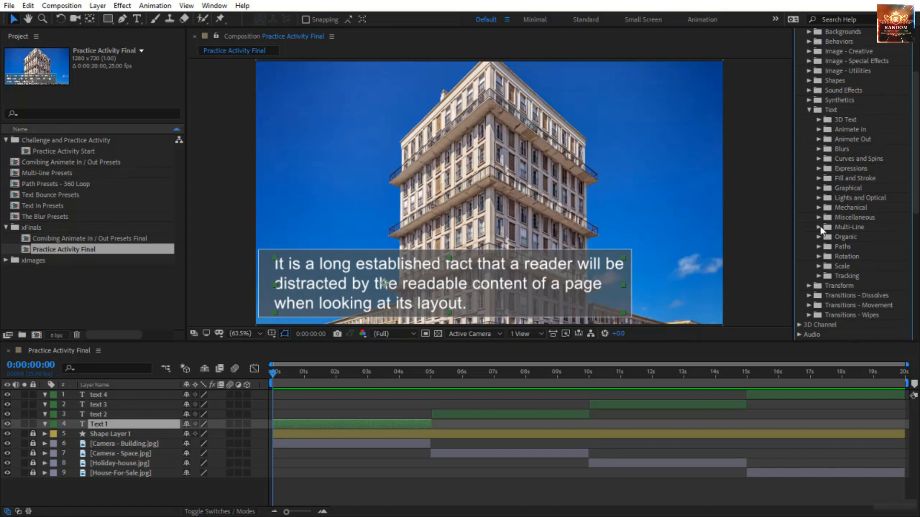
left_click(819, 227)
scroll(851, 243, "down", 6)
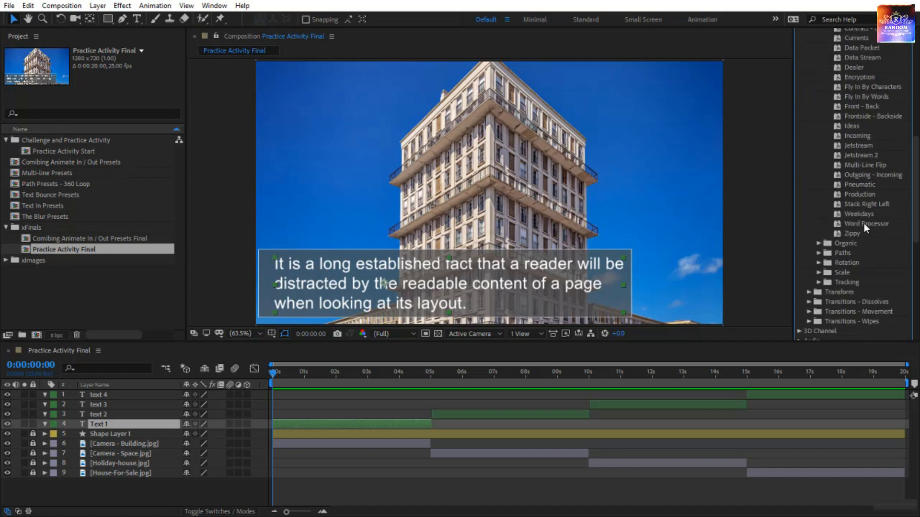
left_click(865, 224)
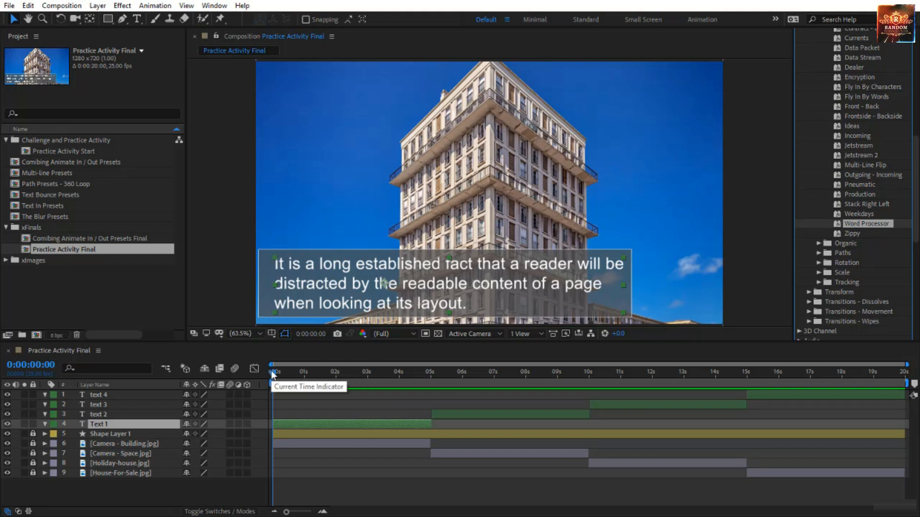
left_click_drag(856, 220, 335, 427)
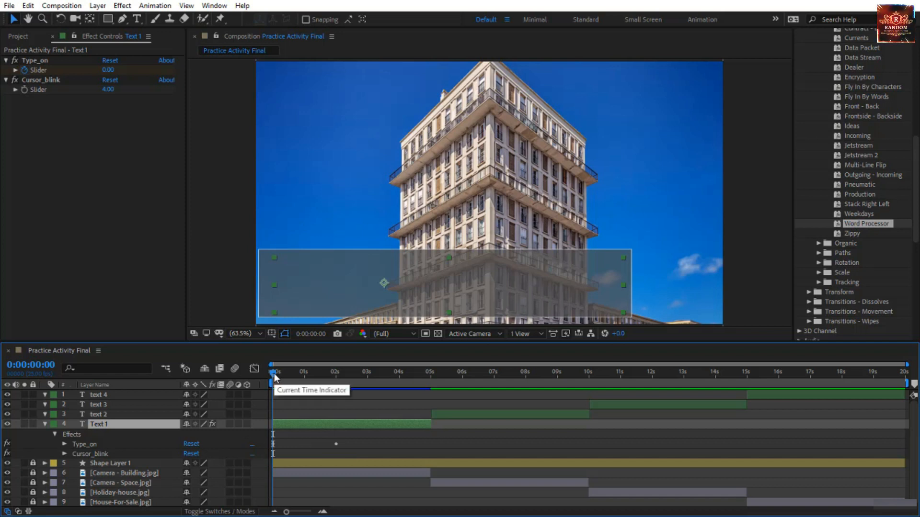
key("space")
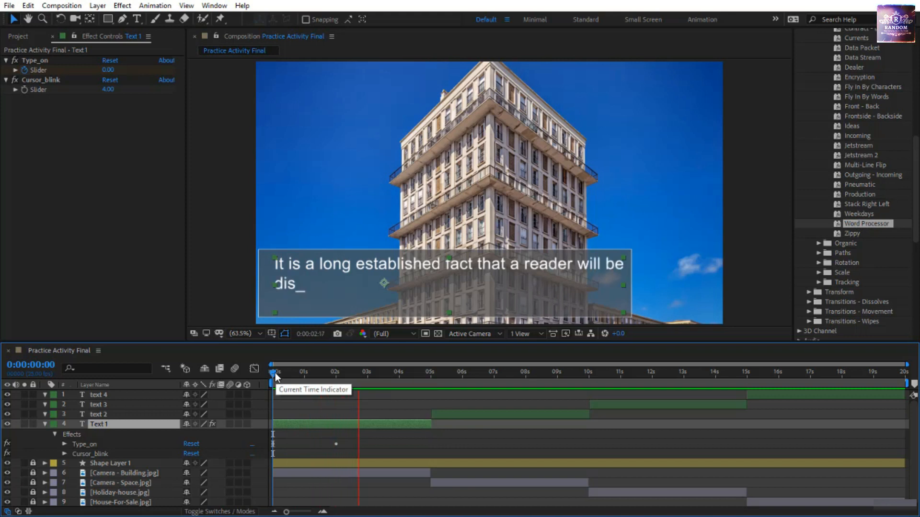
Reveal Text 1's keyframes, set its Type_on slider to 124.10 at the 0:00:02:00 keyframe, and preview from the start.
left_click_drag(276, 373, 318, 381)
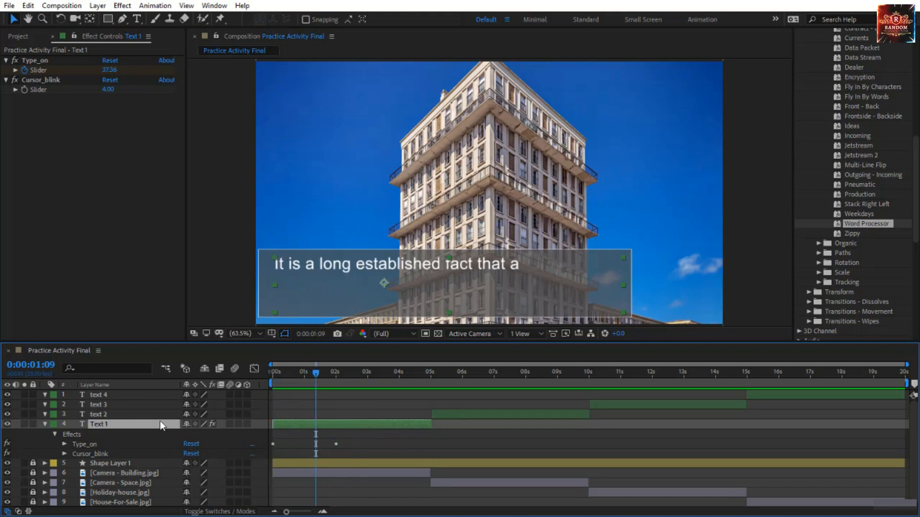
key("u")
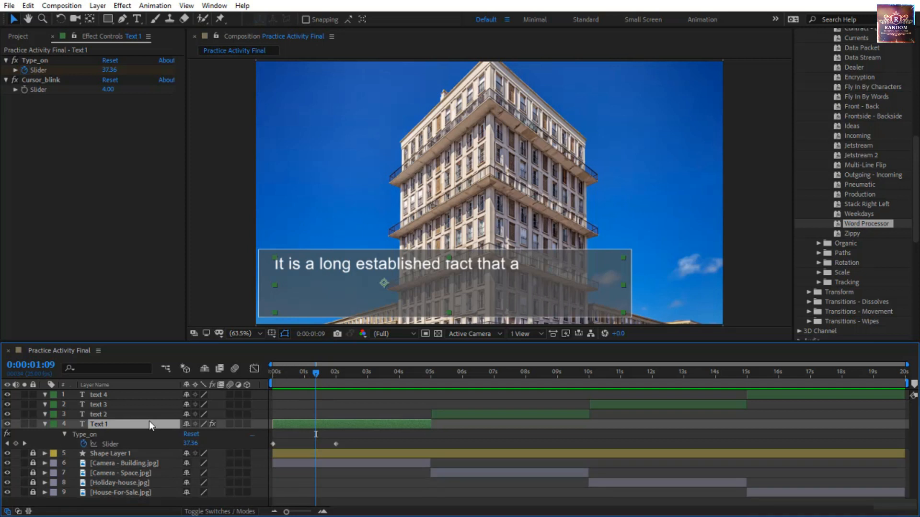
key("k")
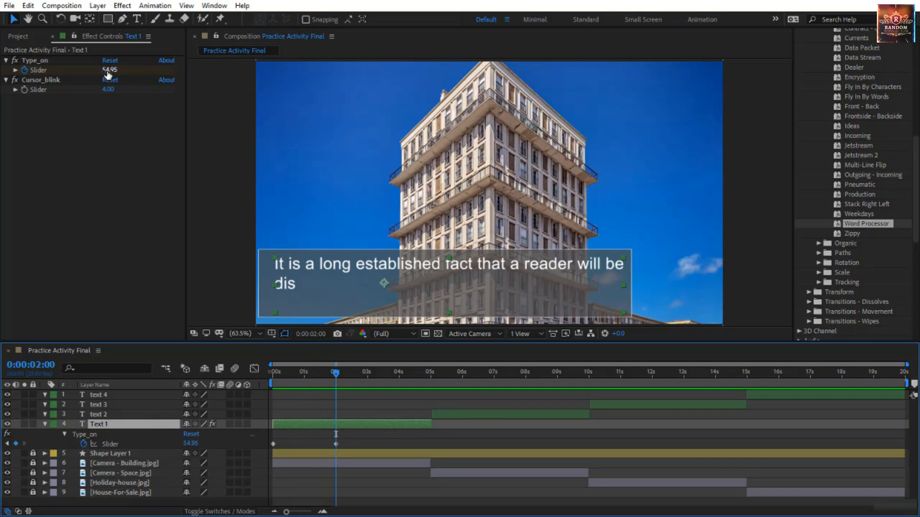
left_click_drag(108, 73, 155, 82)
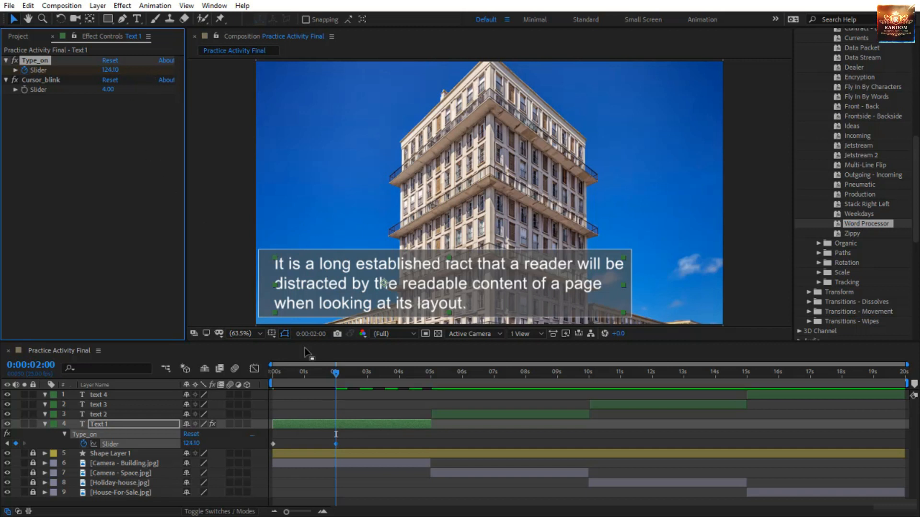
key("Home")
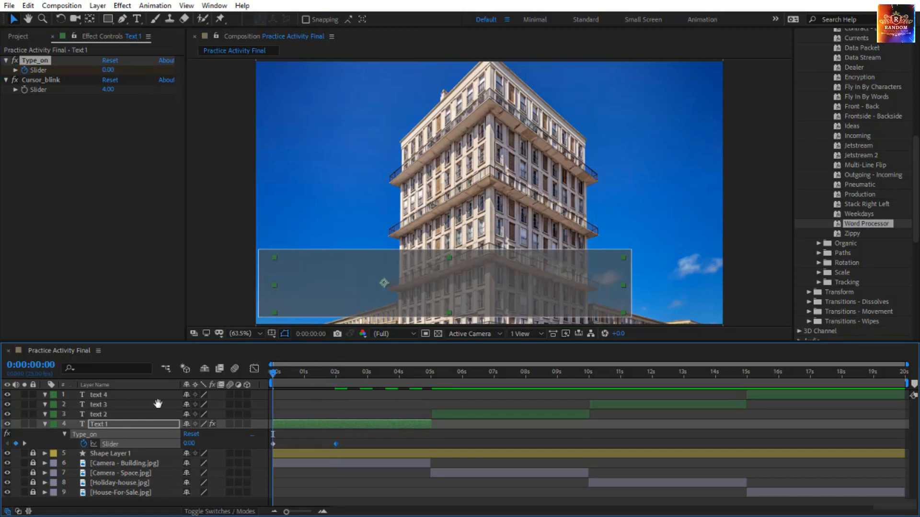
key("space")
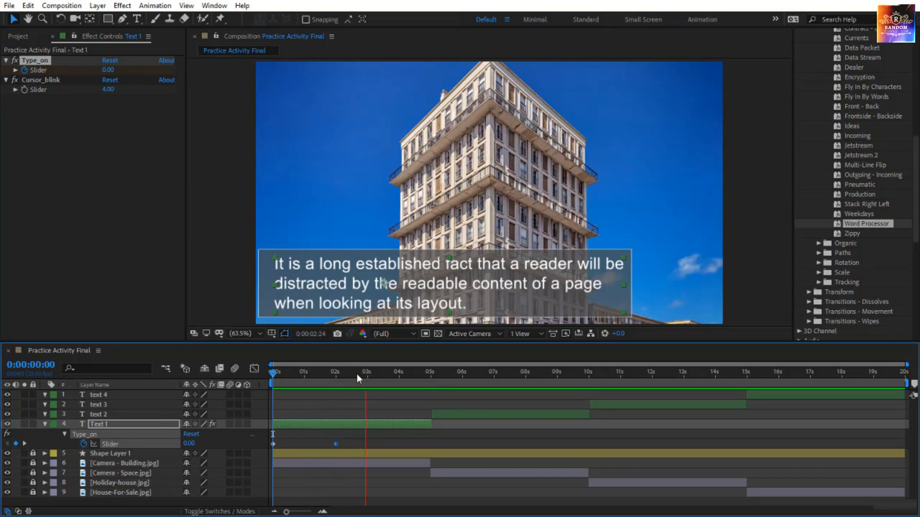
Move Text 1's second Type_on keyframe to about 4 seconds and preview the slower typing from the start.
left_click_drag(357, 374, 336, 373)
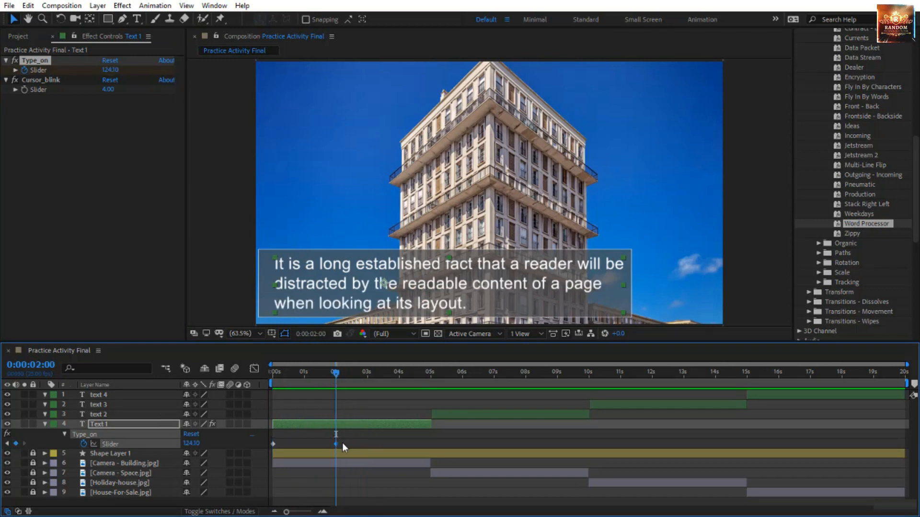
left_click_drag(335, 443, 397, 447)
left_click_drag(336, 375, 185, 393)
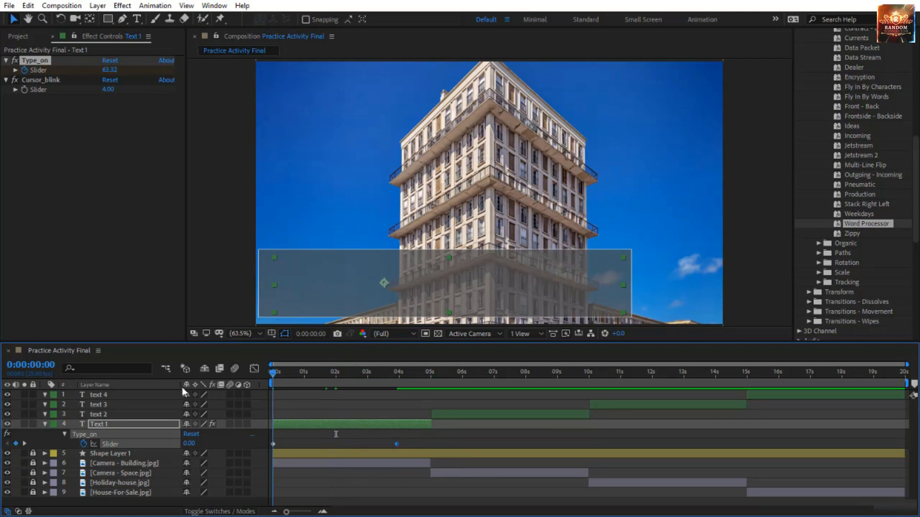
key("space")
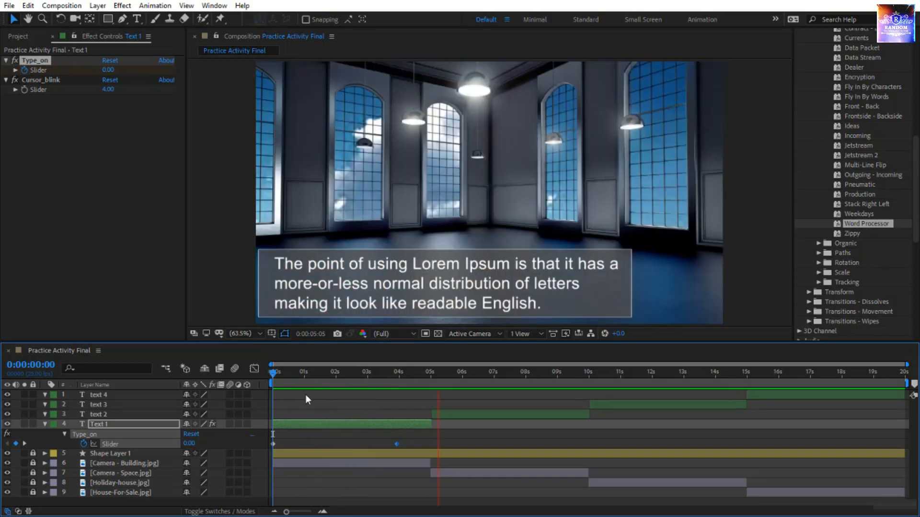
left_click_drag(389, 371, 342, 373)
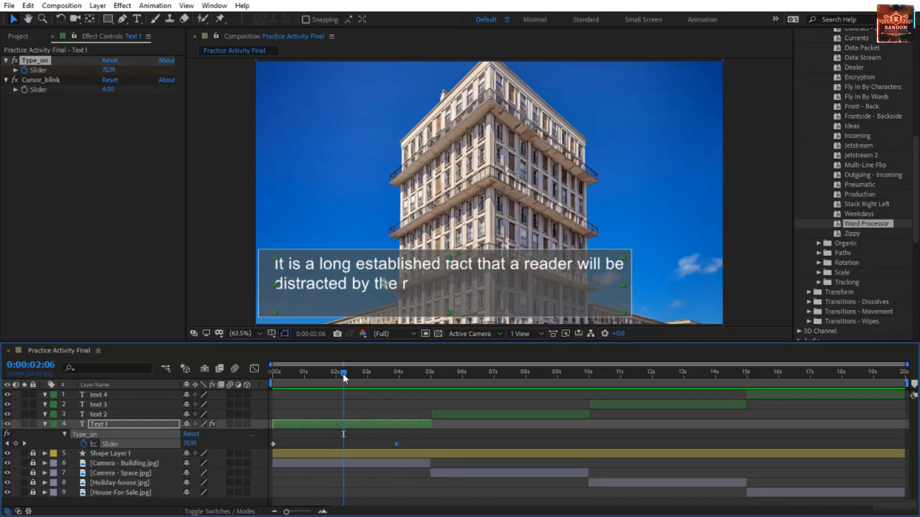
left_click_drag(343, 373, 372, 380)
Apply the Word Processor preset at the start of text 2, move its ending Type_on keyframe to 0:00:09:00, and preview.
left_click(528, 418)
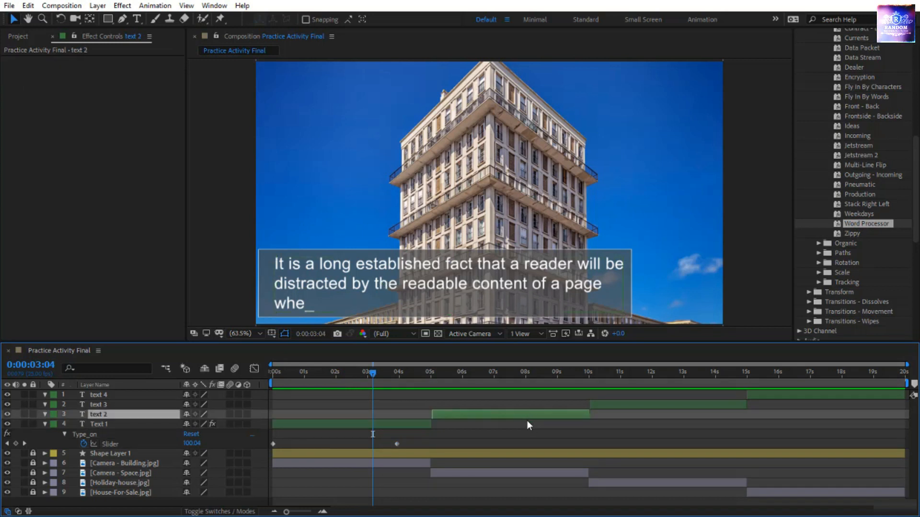
key("i")
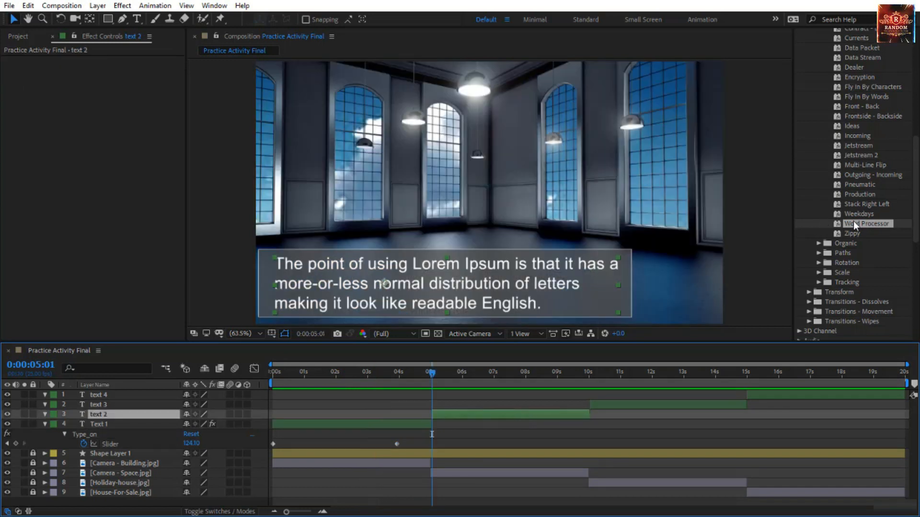
left_click_drag(853, 223, 557, 426)
key("u")
key("space")
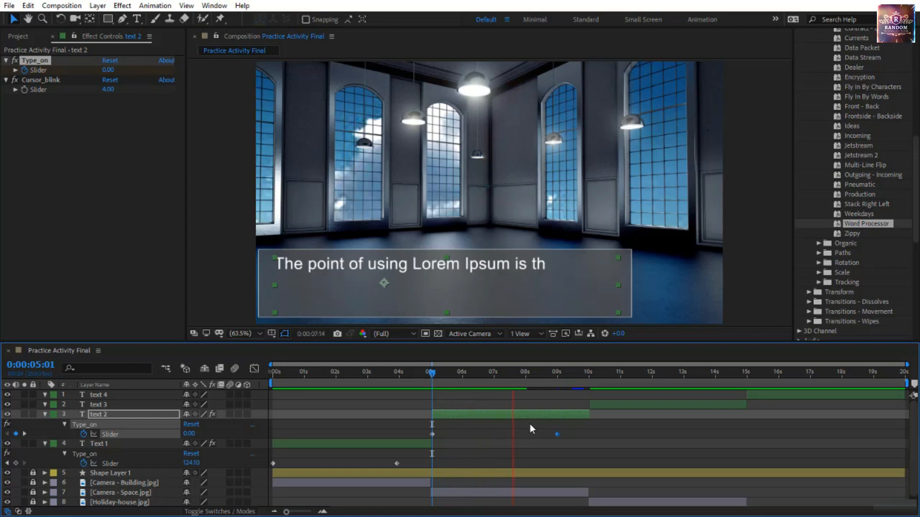
Set text 2's Type_on slider to 147 at the 0:00:09:00 keyframe.
key("k")
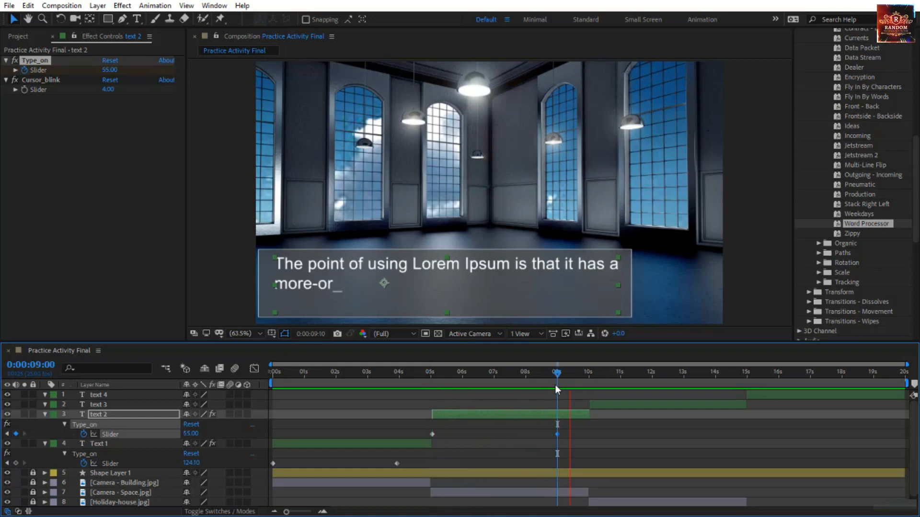
key("space")
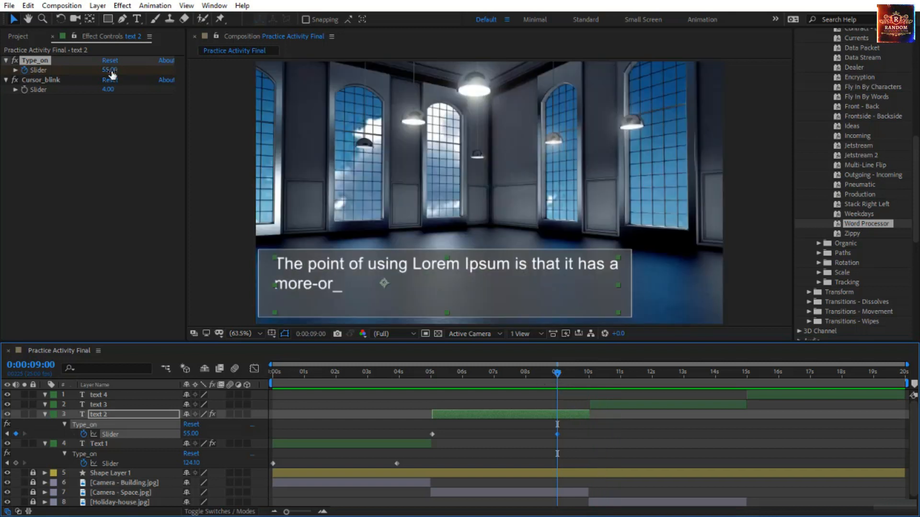
left_click_drag(111, 72, 171, 72)
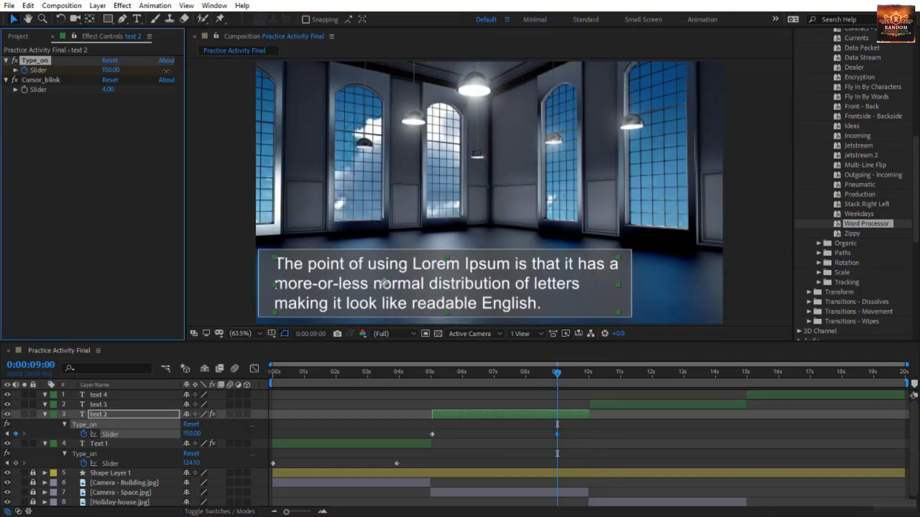
Apply the Word Processor preset at the start of text 3, move its ending Type_on keyframe to 0:00:14:01, and preview.
left_click(669, 408)
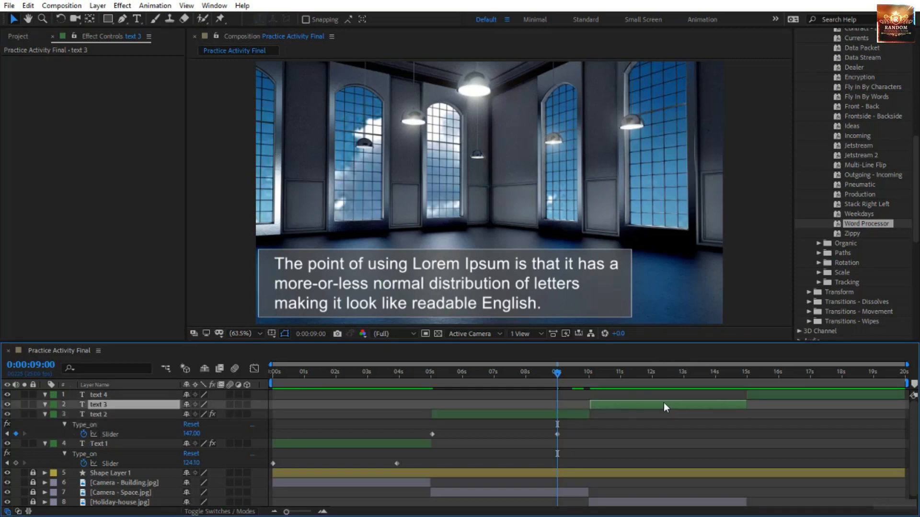
key("i")
left_click_drag(867, 224, 716, 431)
key("space")
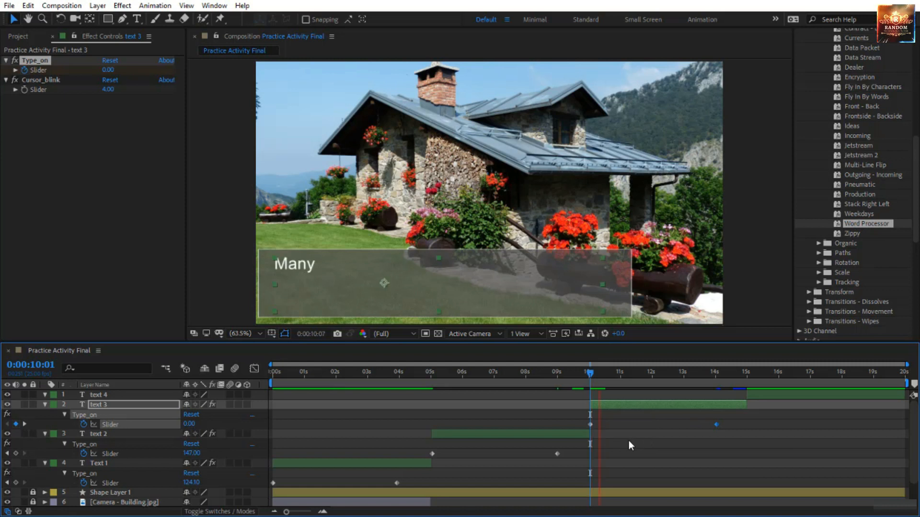
Set text 3's Type_on slider to 131 at the 0:00:14:01 keyframe and replace the text's final comma with a period.
key("k")
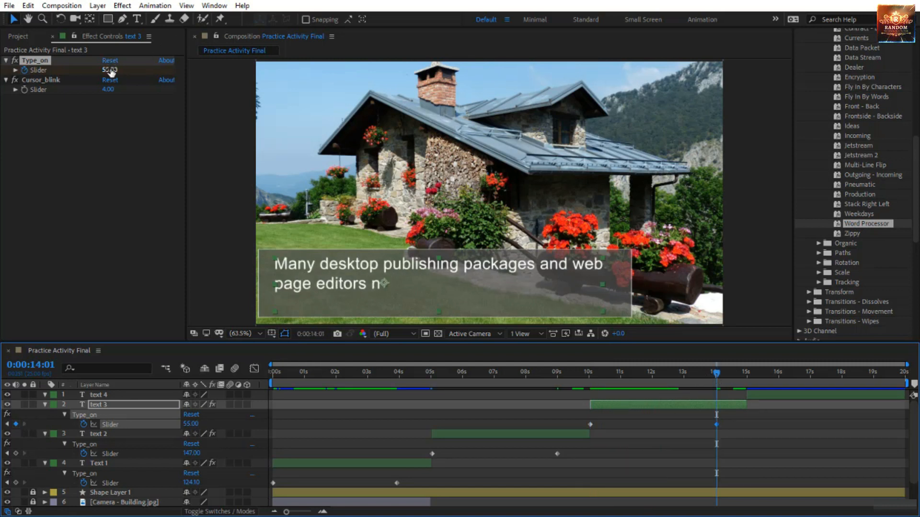
left_click_drag(109, 72, 143, 76)
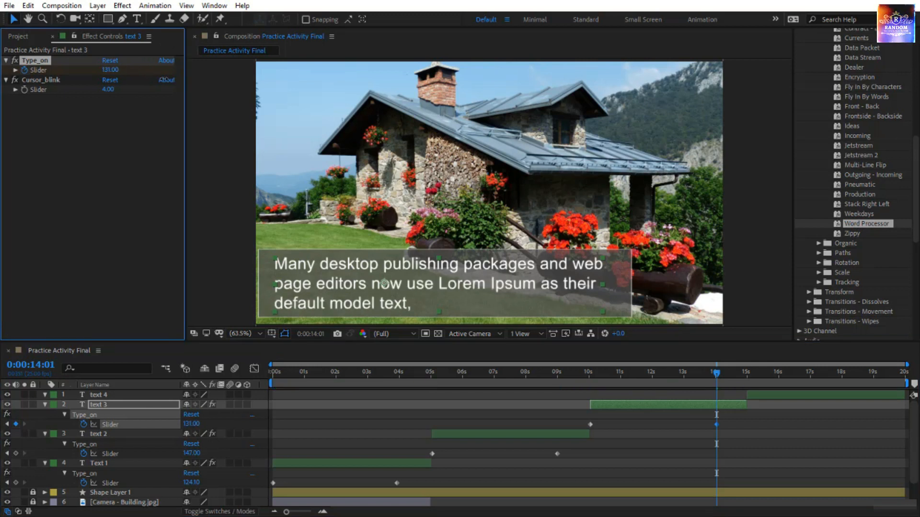
double_click(391, 304)
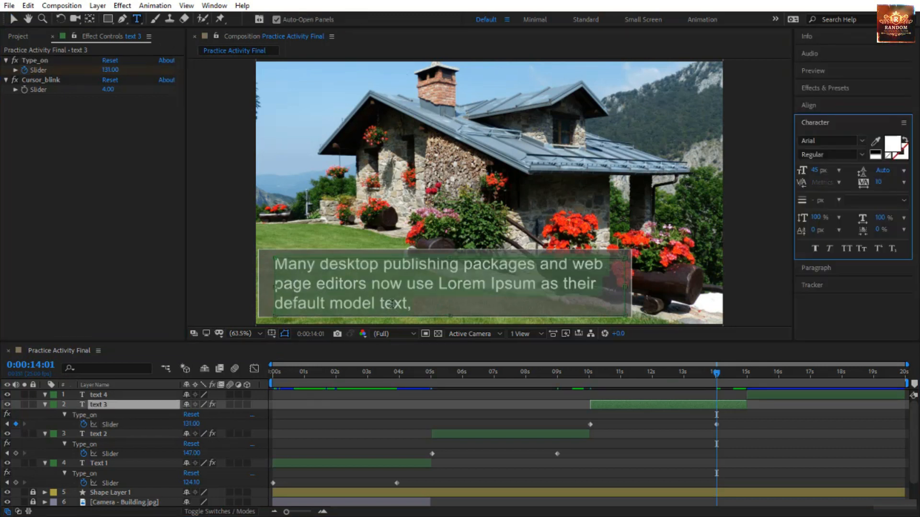
left_click(421, 306)
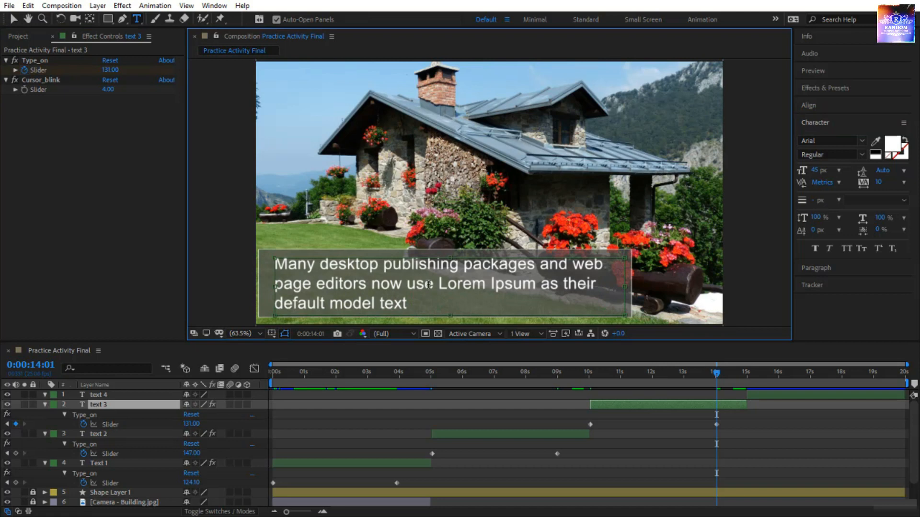
left_click(801, 400)
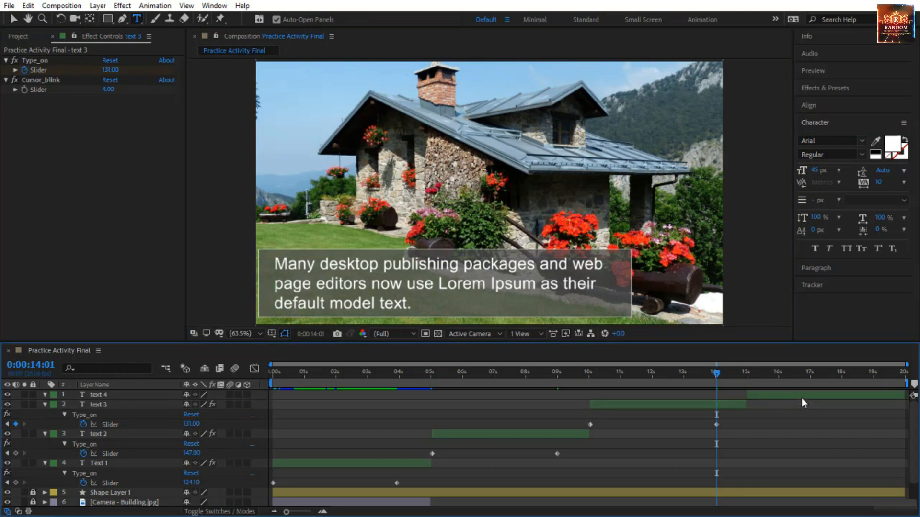
Apply the Word Processor preset to text 4 at the layer's start, 0:00:15:00.
left_click(802, 397)
key("i")
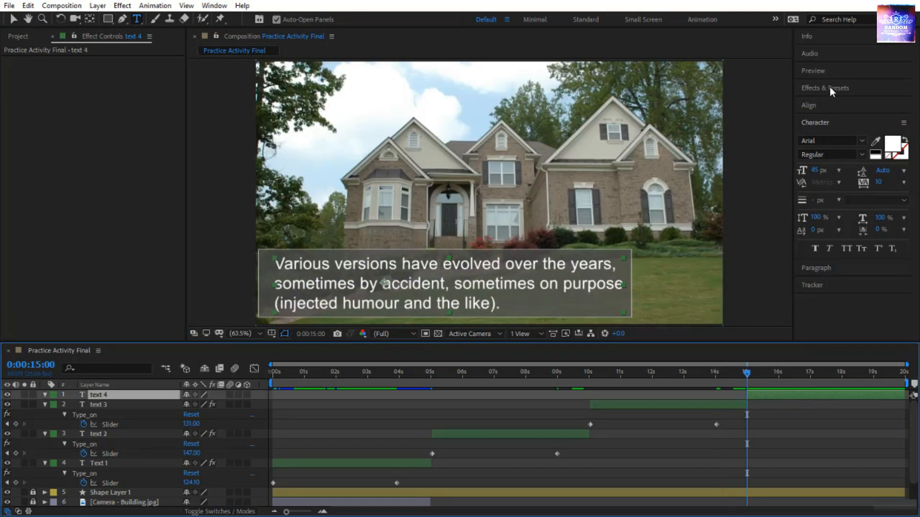
left_click(830, 88)
scroll(855, 297, "down", 10)
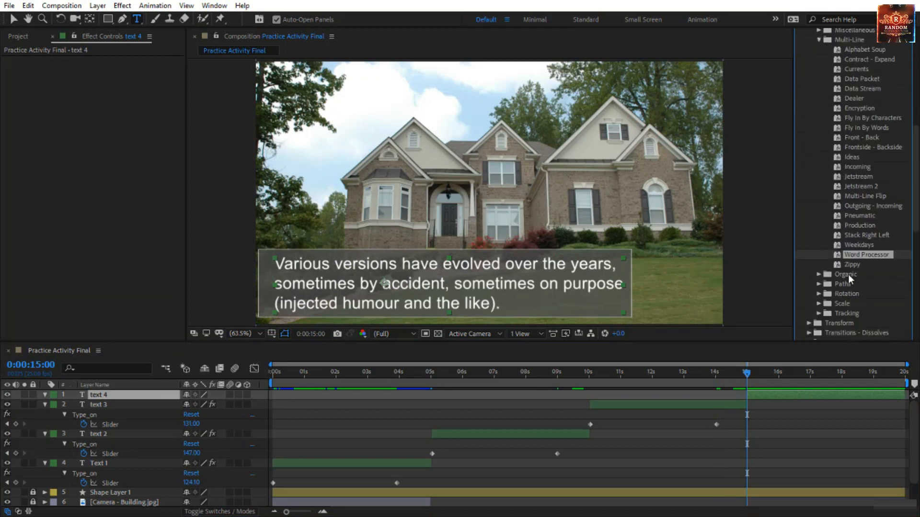
left_click_drag(859, 253, 873, 412)
Reveal text 4's keyframes, move its ending Type_on keyframe to 0:00:18:23, and preview the composition from the start.
key("v")
left_click(785, 394)
key("u")
key("Home")
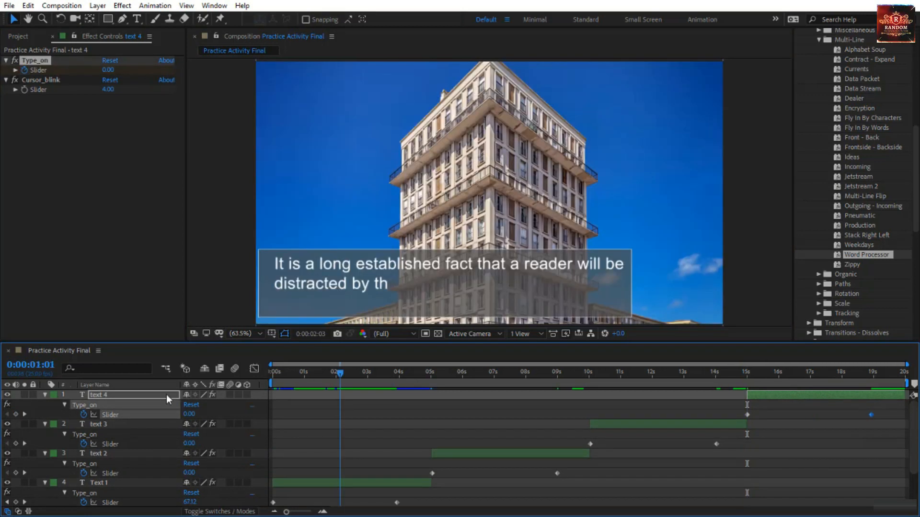
key("space")
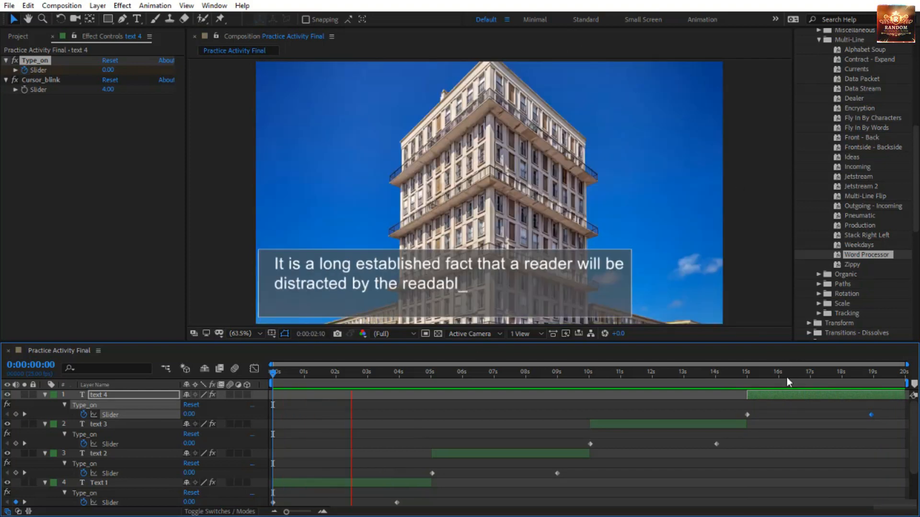
Set text 4's Type_on slider to 130 at the 0:00:18:23 keyframe and preview the composition from the beginning.
left_click_drag(821, 379, 870, 386)
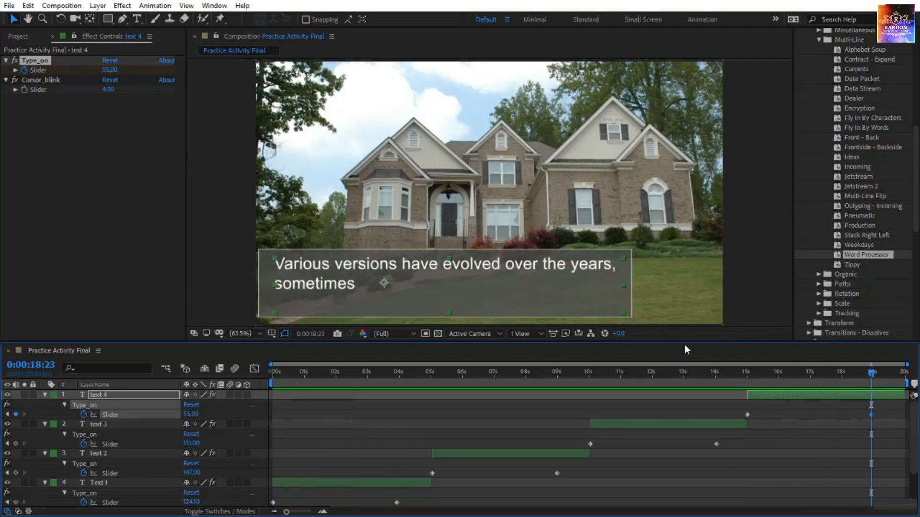
left_click_drag(112, 71, 158, 73)
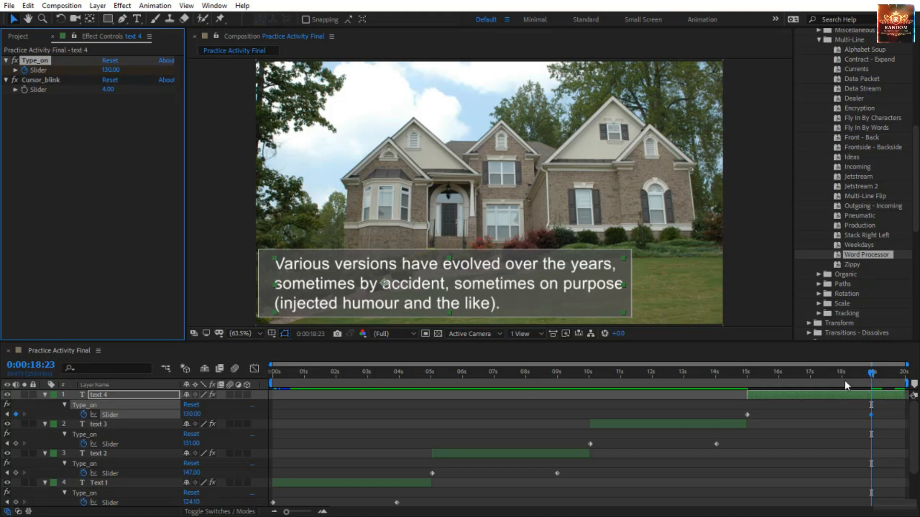
left_click(866, 375)
key("Home")
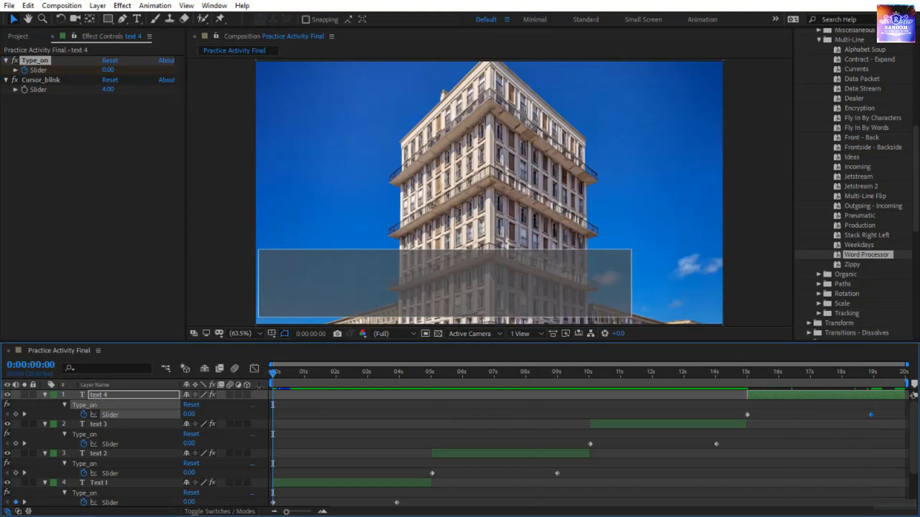
key("space")
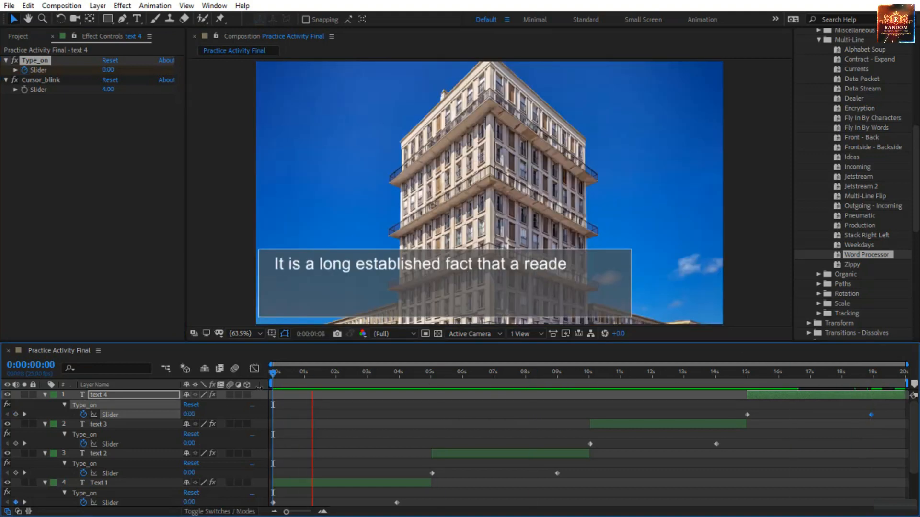